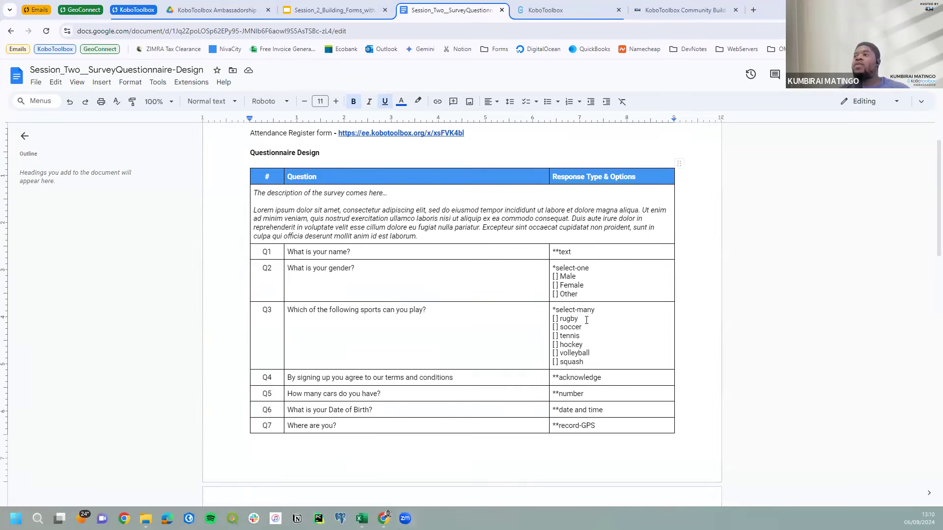
Review the survey description line in the Google Docs questionnaire
{"action": "scroll", "coordinate": [586, 321], "scroll_direction": "up", "scroll_amount": 1}
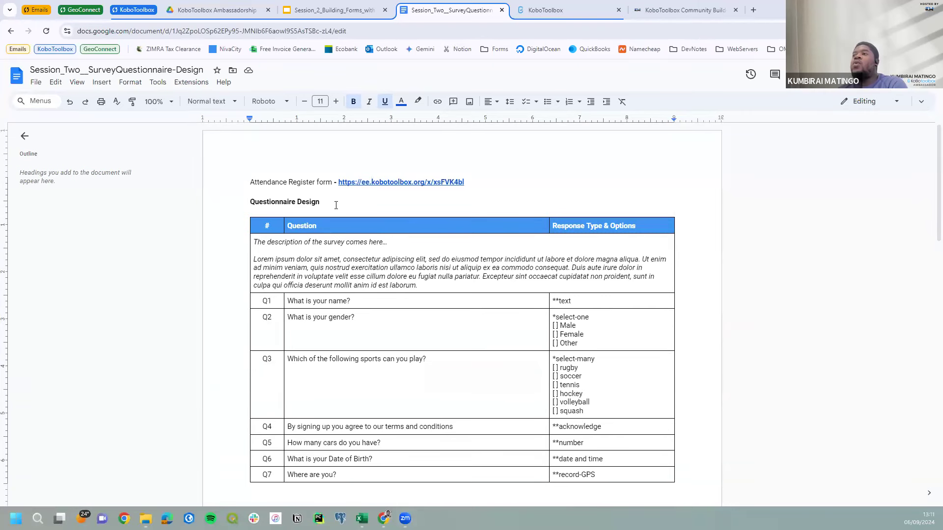
{"action": "scroll", "coordinate": [336, 205], "scroll_direction": "down", "scroll_amount": 1}
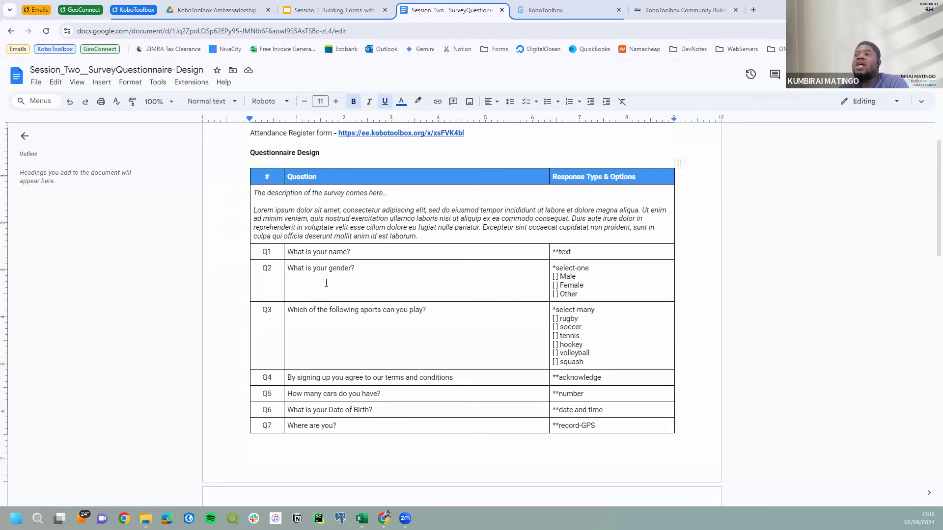
{"action": "scroll", "coordinate": [326, 283], "scroll_direction": "down", "scroll_amount": 1}
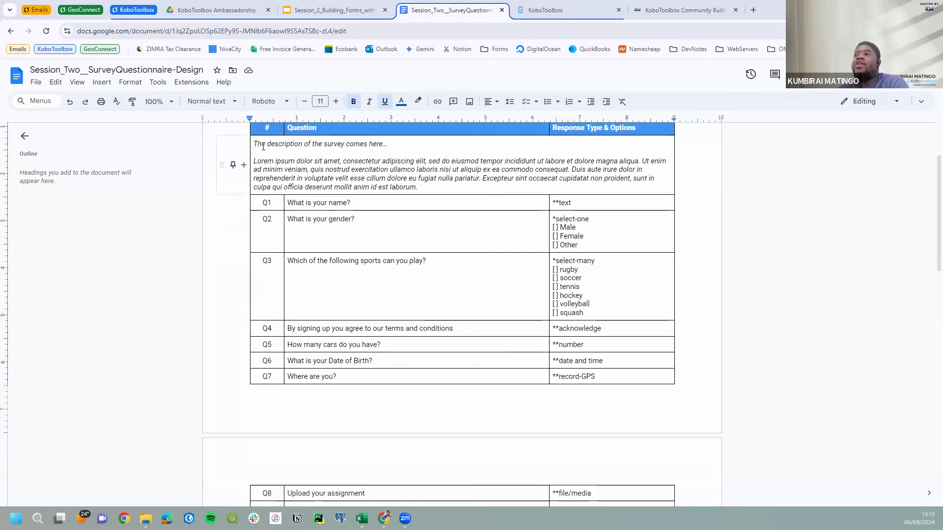
{"action": "left_click_drag", "start_coordinate": [255, 144], "coordinate": [390, 146]}
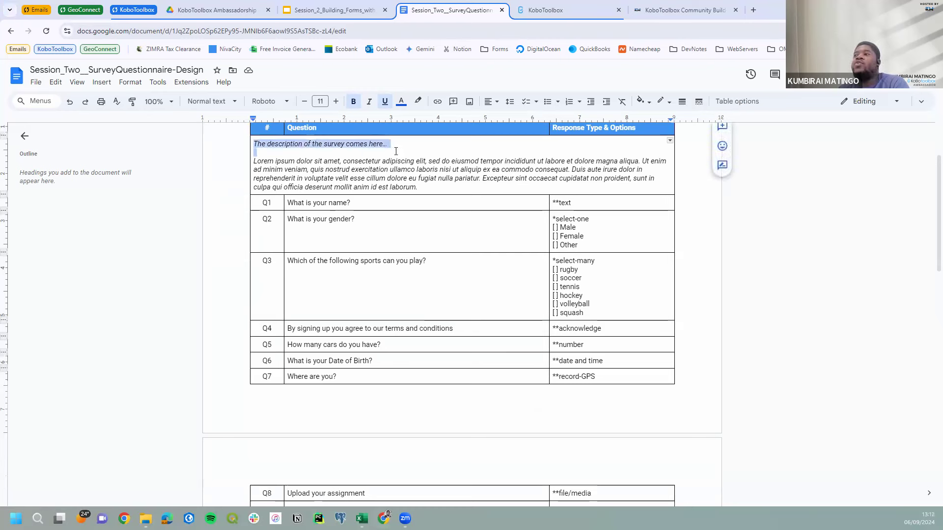
{"action": "left_click", "coordinate": [419, 187]}
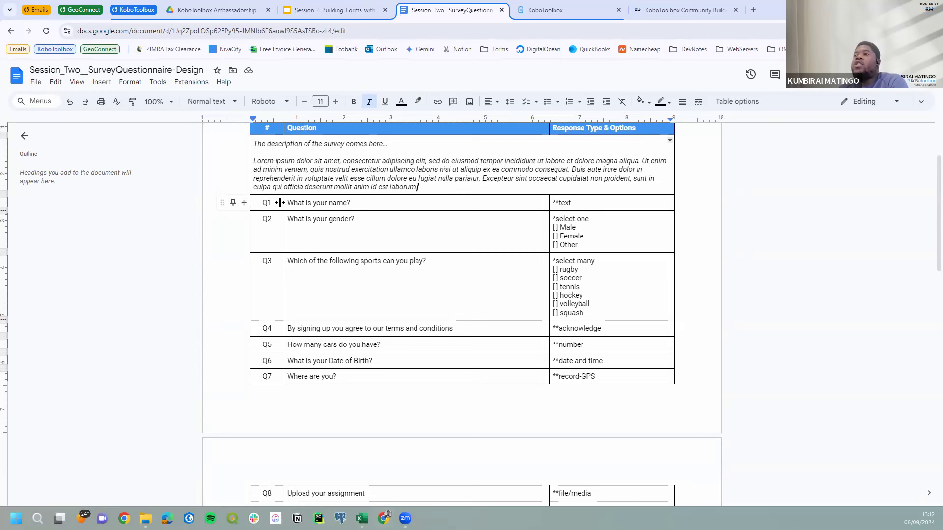
{"action": "scroll", "coordinate": [347, 239], "scroll_direction": "down", "scroll_amount": 10}
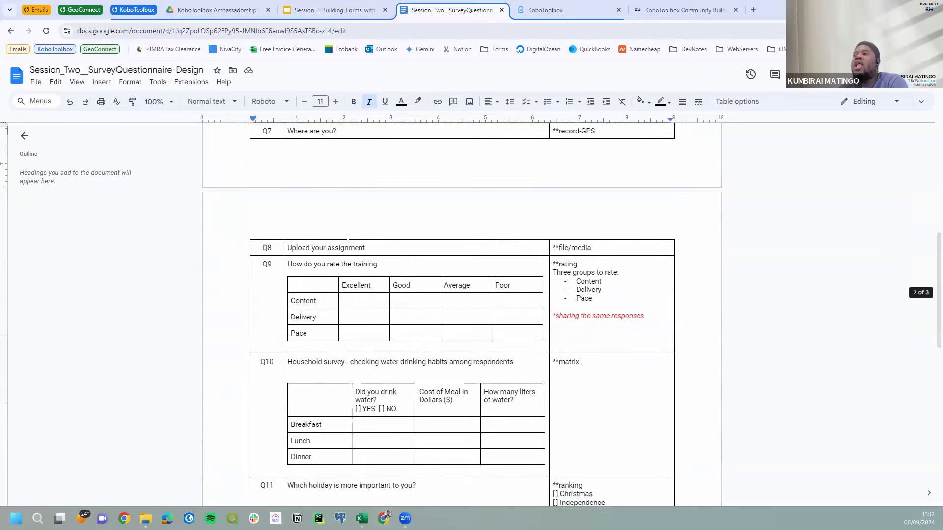
{"action": "scroll", "coordinate": [347, 238], "scroll_direction": "up", "scroll_amount": 10}
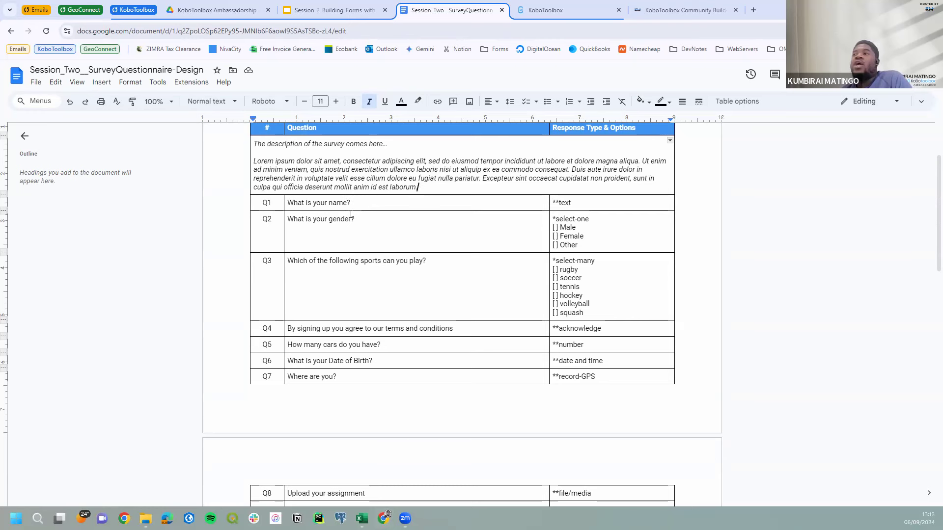
Check Q1's text response type and Q2's gender options, then switch to the KoboToolbox project list
{"action": "left_click", "coordinate": [586, 249]}
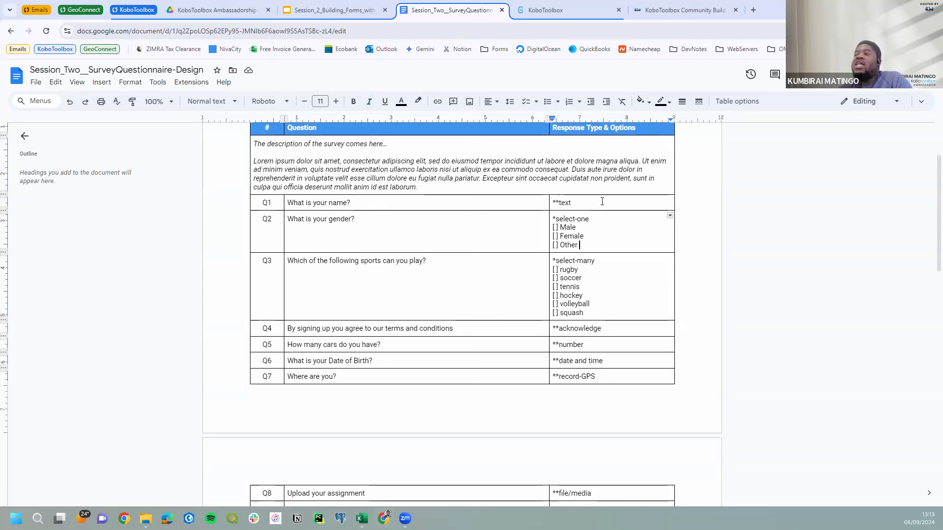
{"action": "left_click", "coordinate": [582, 205]}
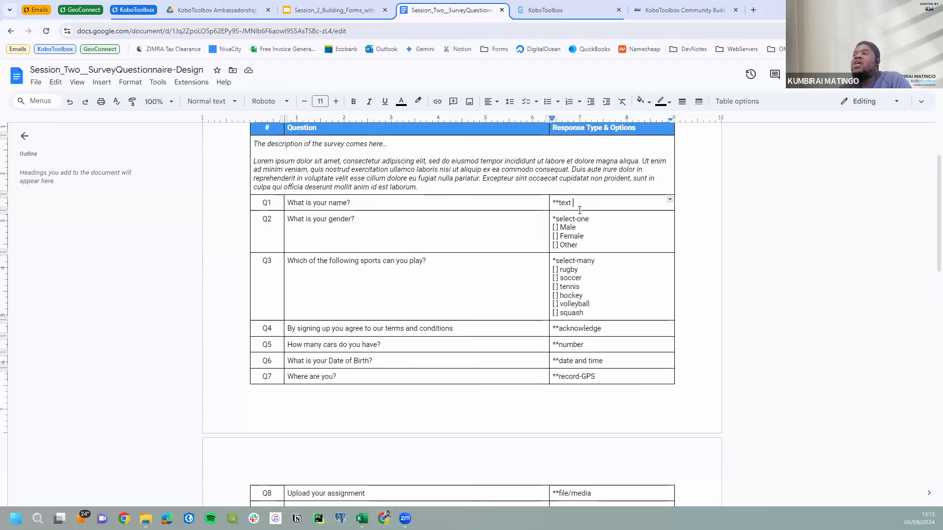
{"action": "left_click", "coordinate": [356, 221]}
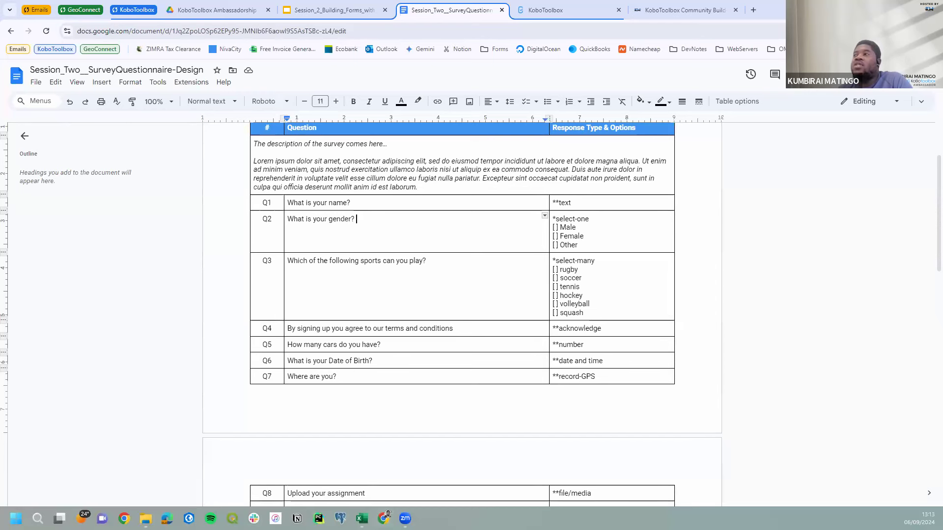
{"action": "scroll", "coordinate": [502, 275], "scroll_direction": "down", "scroll_amount": 1}
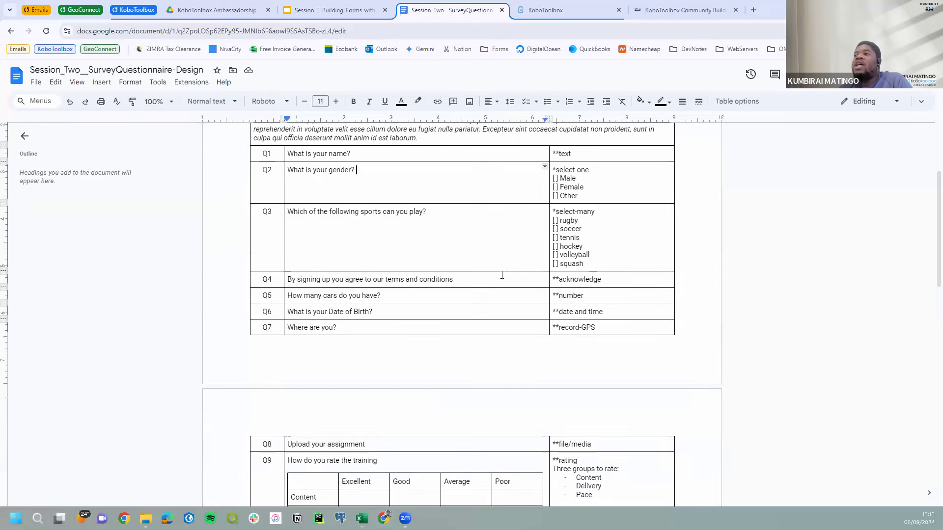
{"action": "scroll", "coordinate": [502, 275], "scroll_direction": "up", "scroll_amount": 1}
{"action": "left_click", "coordinate": [545, 10]}
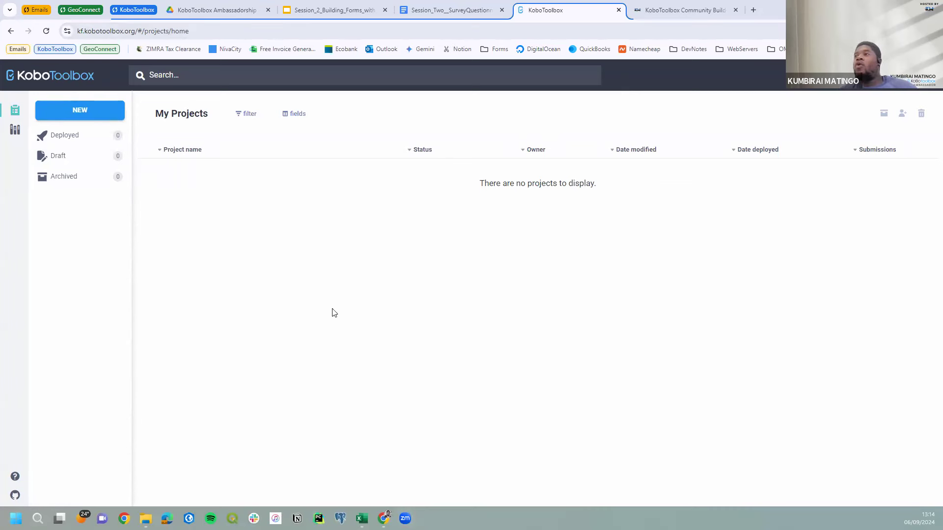
Start a new project from the empty My Projects page to reach the 'Choose a source' dialog
{"action": "left_click", "coordinate": [93, 114]}
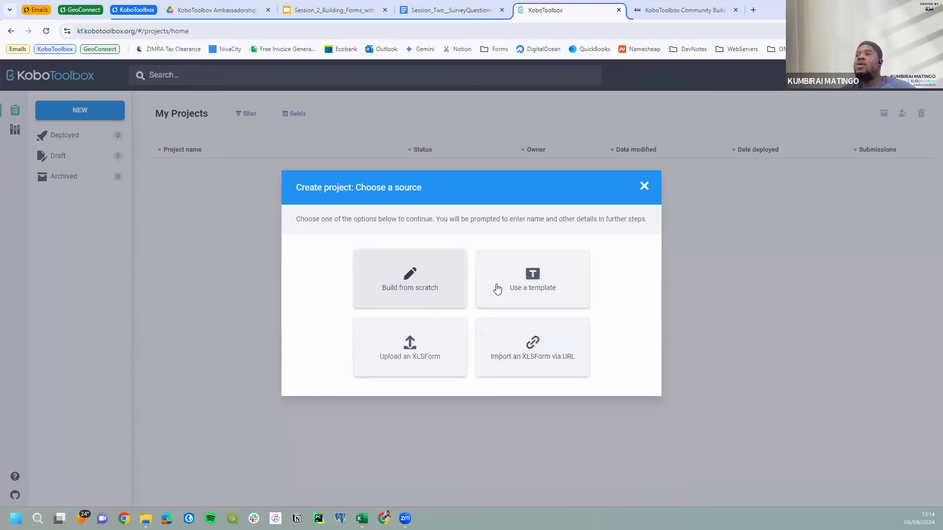
Build from scratch, naming the project 'Session Two - Demon' with description 'This is a demonstration form for Session 02'
{"action": "left_click", "coordinate": [402, 277]}
{"action": "left_click", "coordinate": [353, 253]}
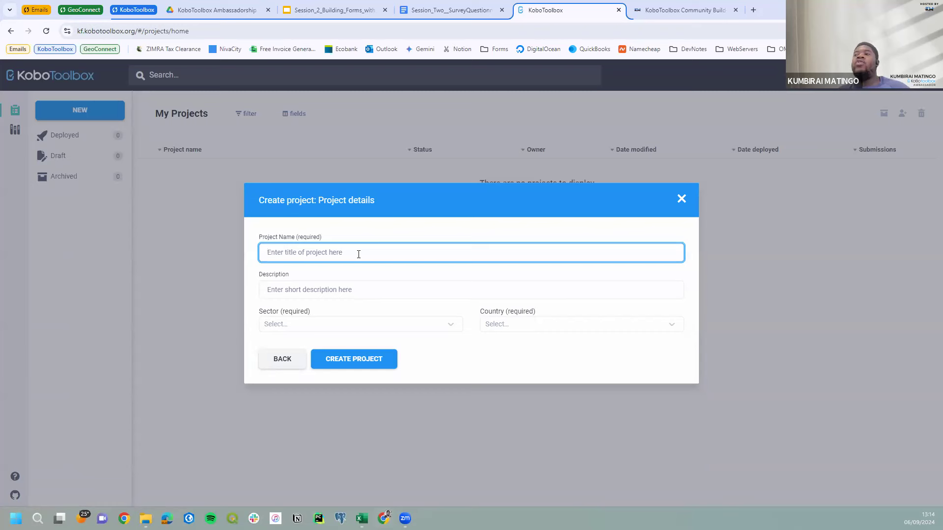
{"action": "type", "text": "Sessio"}
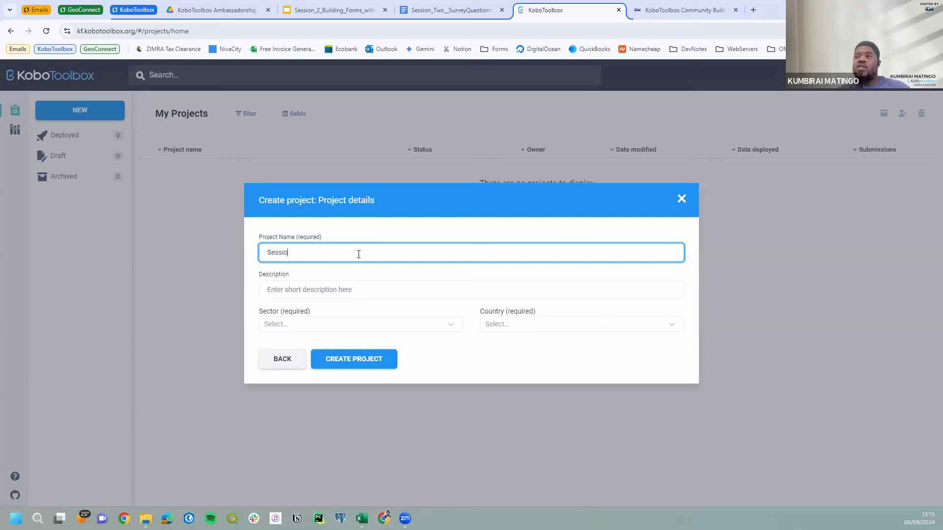
{"action": "type", "text": "n Two - Demon"}
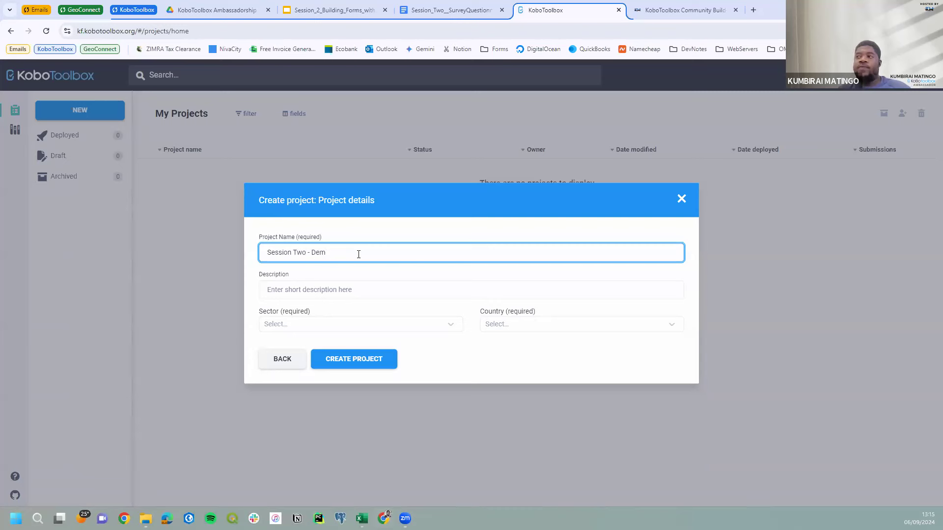
{"action": "left_click", "coordinate": [339, 285]}
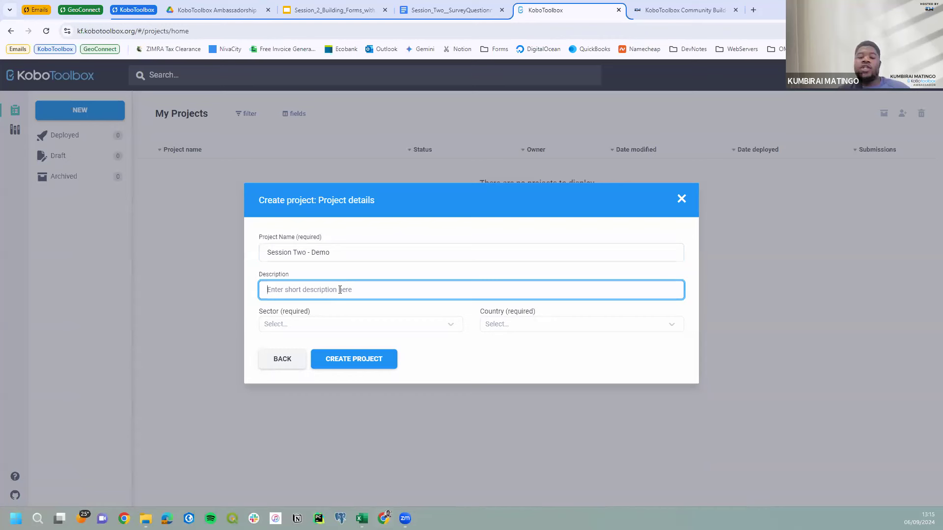
{"action": "type", "text": "This is a demonstration"}
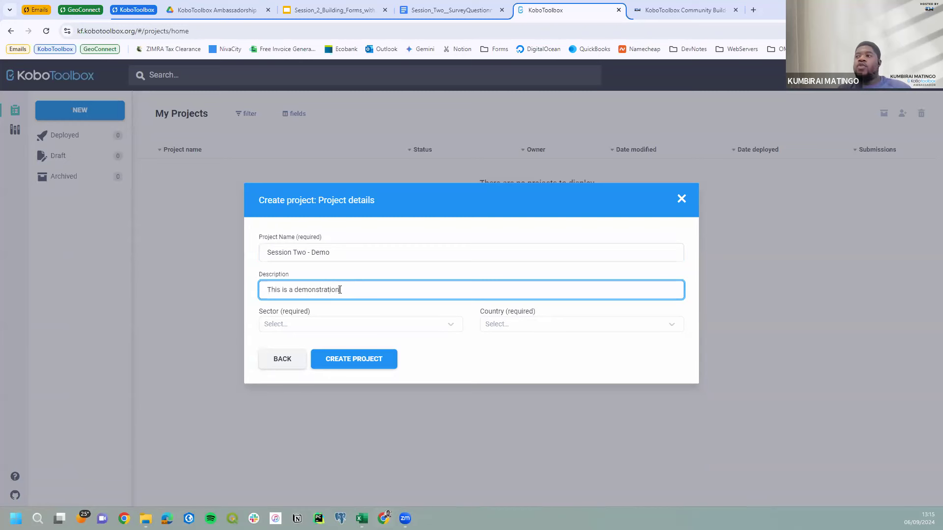
{"action": "type", "text": " form for"}
{"action": "type", "text": " Sessio"}
{"action": "type", "text": "n 02"}
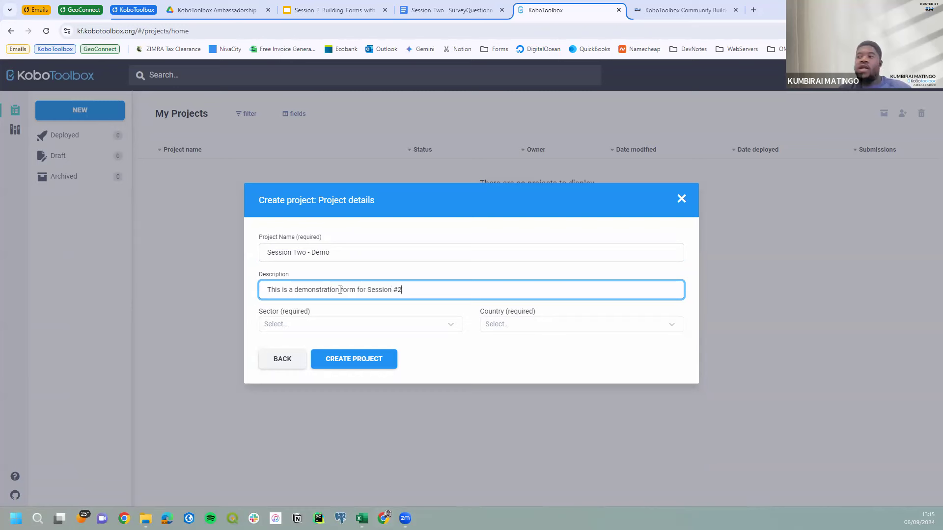
Set sector to Humanitarian - Coordination / Information Management and country to Zimbabwe only, then create the project
{"action": "left_click", "coordinate": [369, 325]}
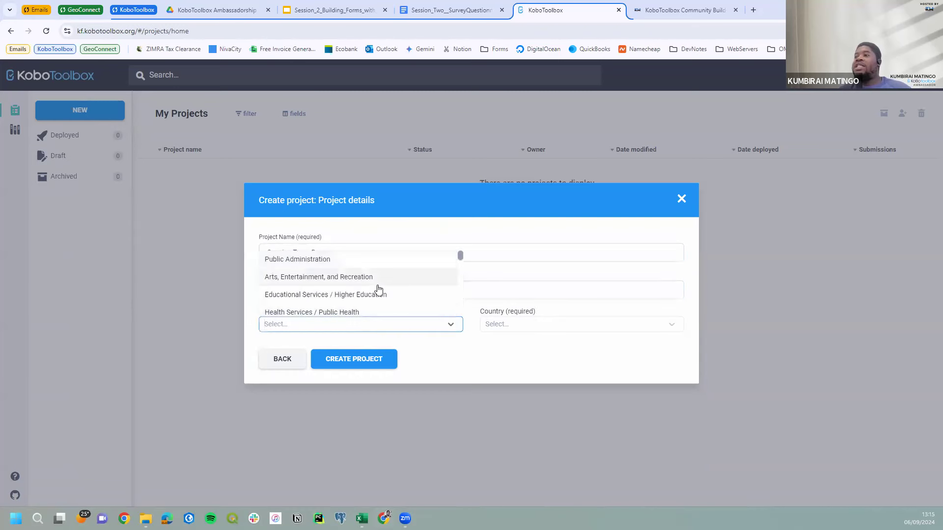
{"action": "scroll", "coordinate": [420, 305], "scroll_direction": "down", "scroll_amount": 3}
{"action": "scroll", "coordinate": [417, 304], "scroll_direction": "down", "scroll_amount": 5}
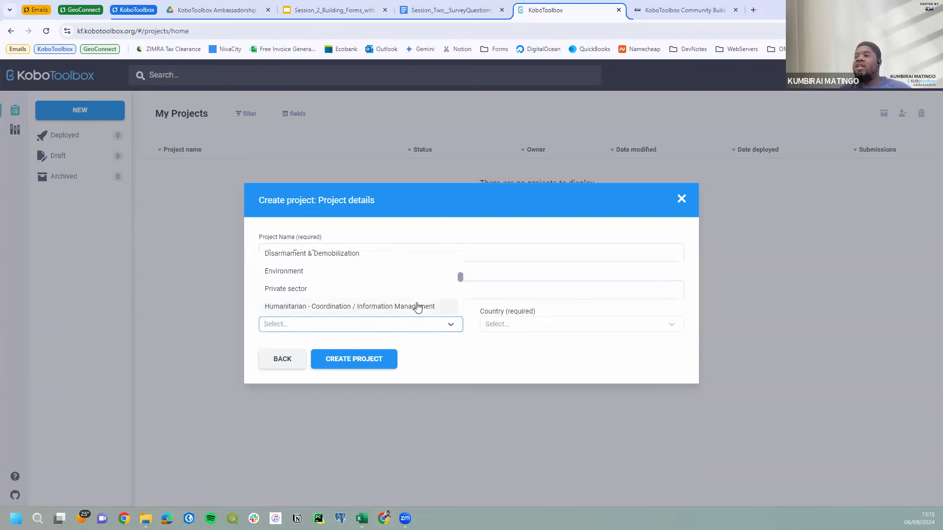
{"action": "left_click", "coordinate": [383, 259]}
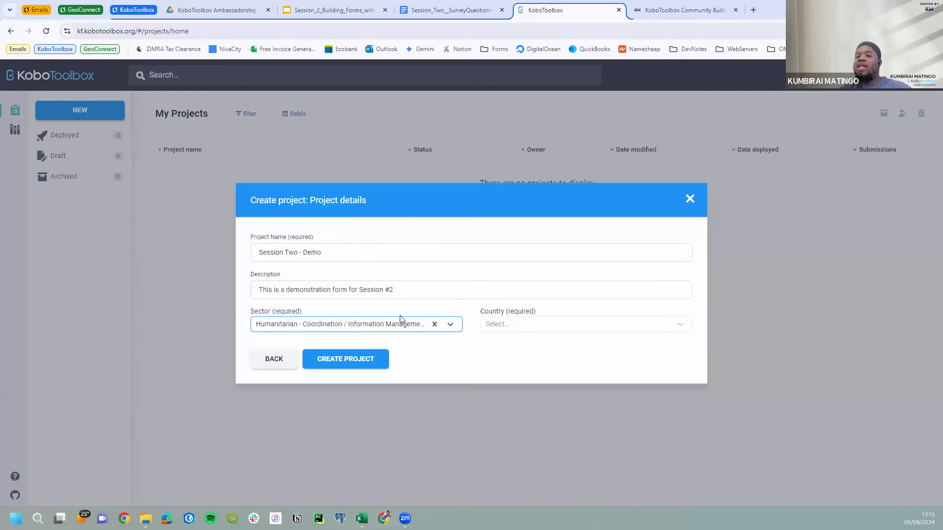
{"action": "left_click", "coordinate": [560, 324]}
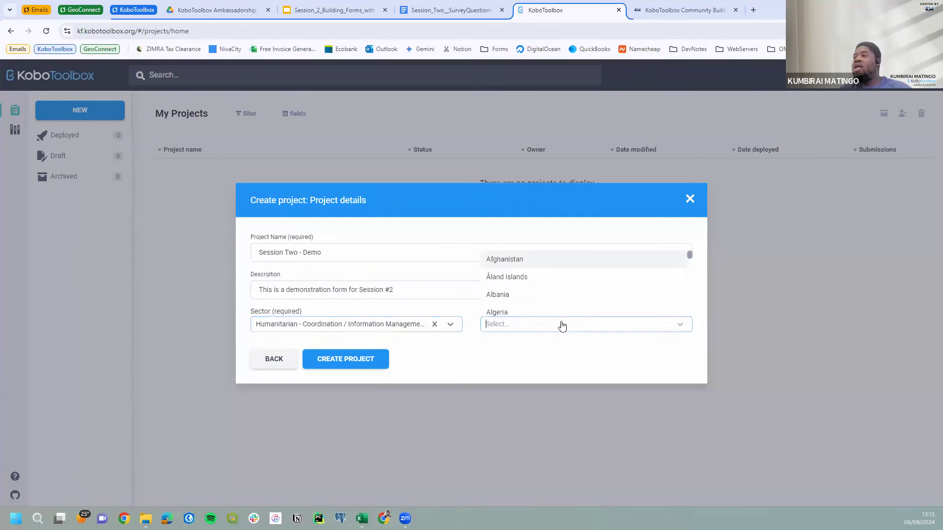
{"action": "type", "text": "zim"}
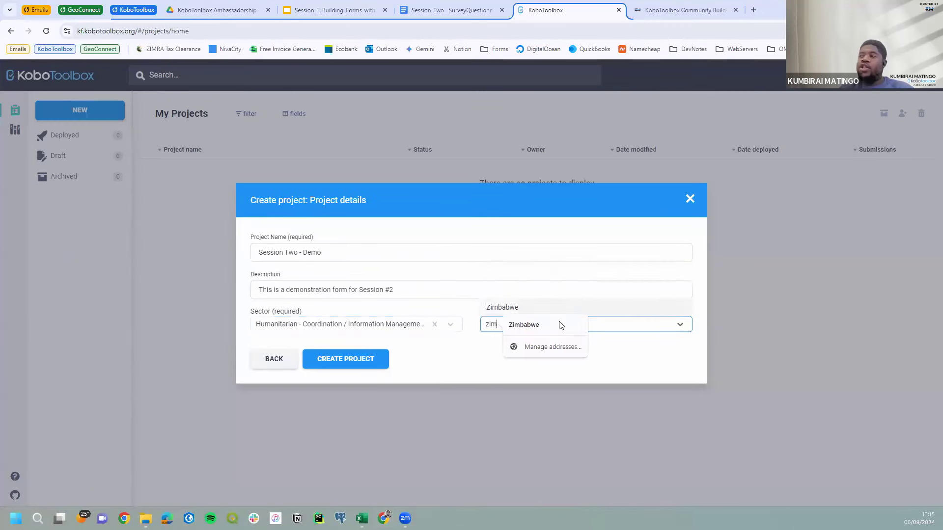
{"action": "left_click", "coordinate": [589, 310]}
{"action": "left_click", "coordinate": [619, 327]}
{"action": "left_click", "coordinate": [530, 260]}
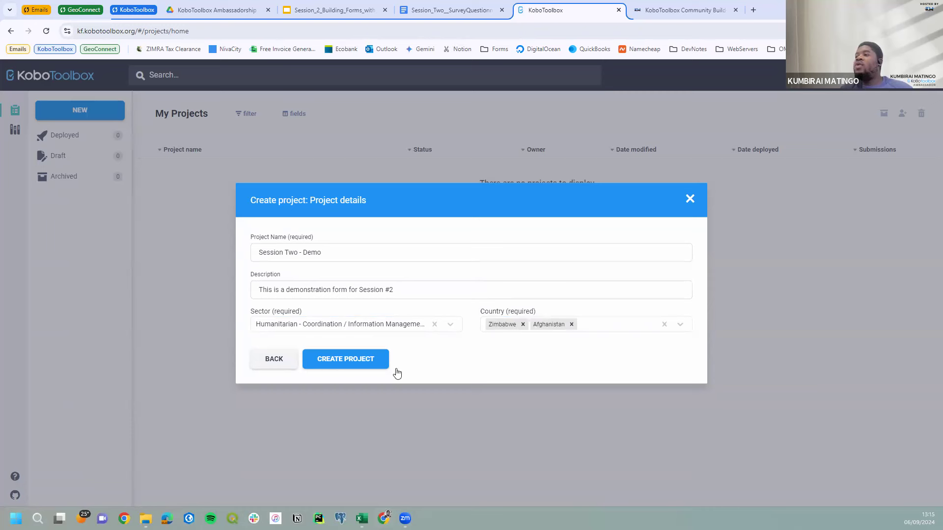
{"action": "left_click", "coordinate": [571, 324]}
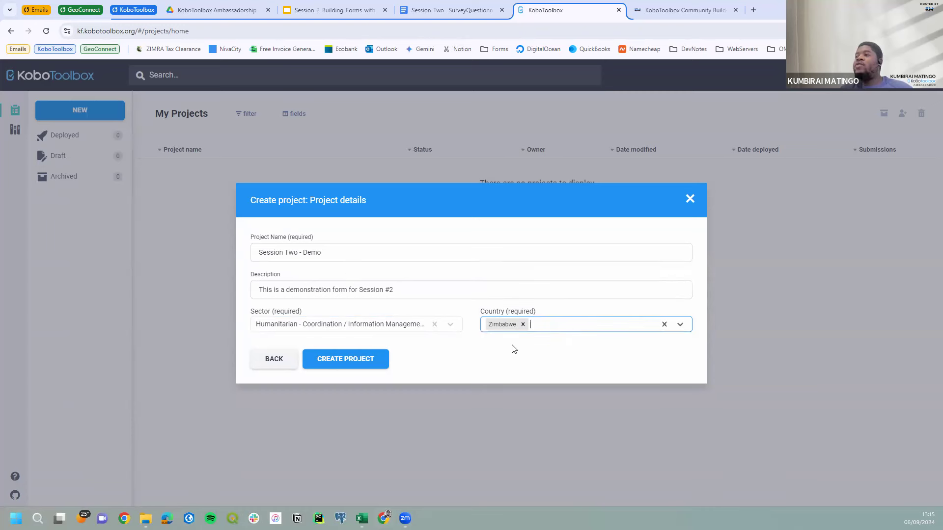
{"action": "left_click", "coordinate": [354, 364]}
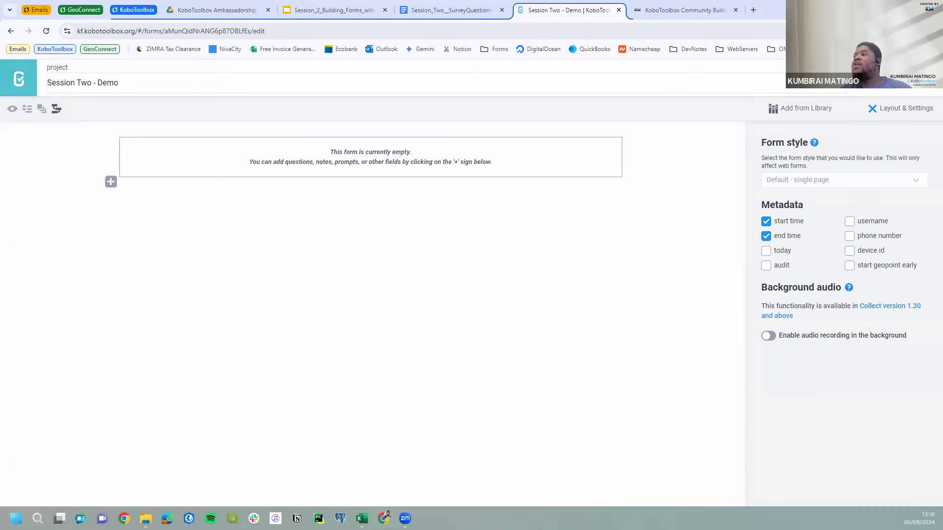
Complete the project title as 'Session Two - Demonstration', then return to the questionnaire design document
{"action": "left_click", "coordinate": [881, 109]}
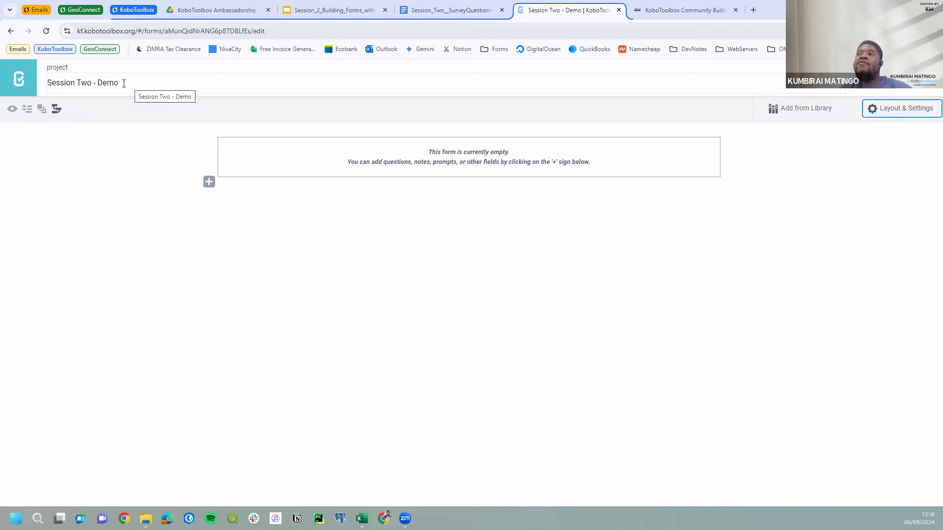
{"action": "left_click_drag", "start_coordinate": [130, 84], "coordinate": [46, 84]}
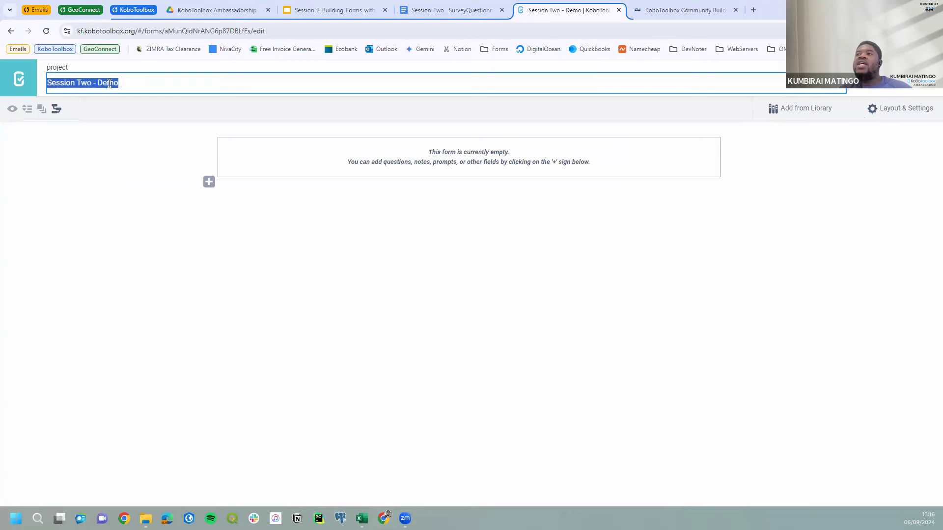
{"action": "left_click", "coordinate": [130, 84]}
{"action": "type", "text": "nstration"}
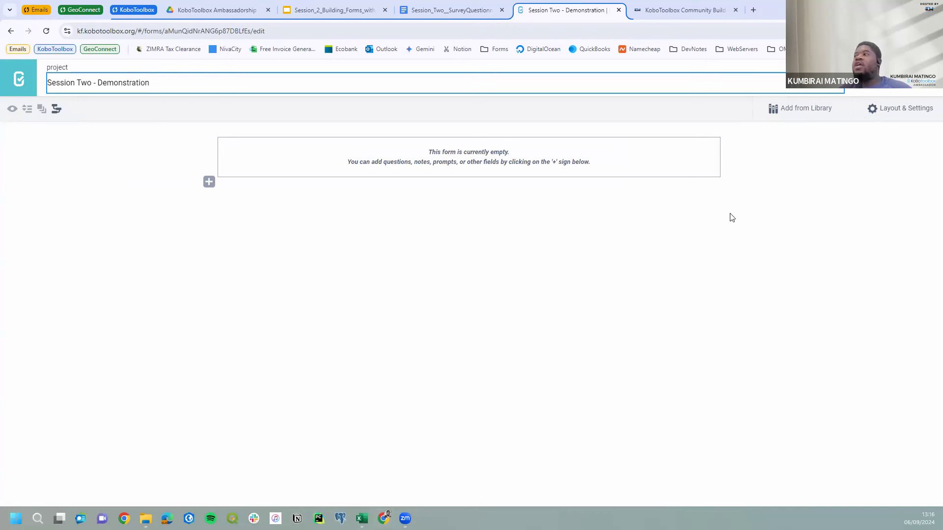
{"action": "key", "text": "Return"}
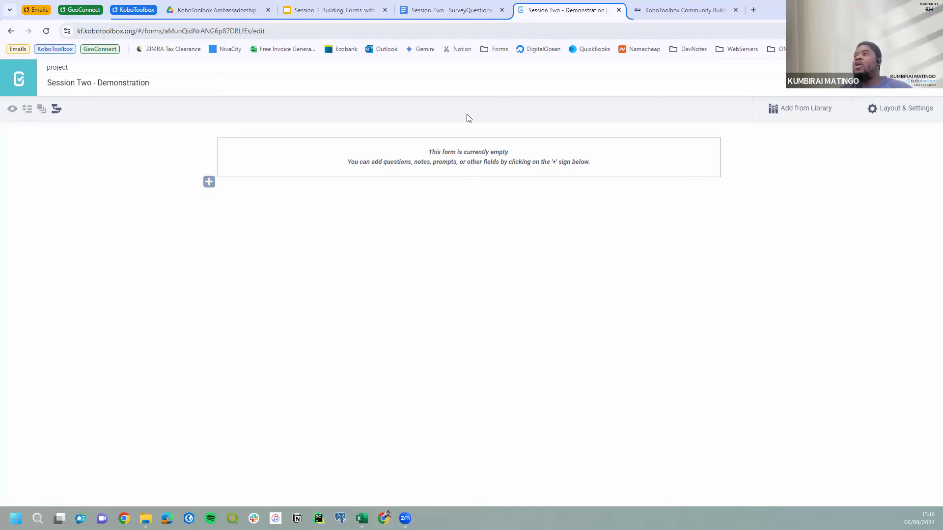
{"action": "left_click", "coordinate": [458, 11]}
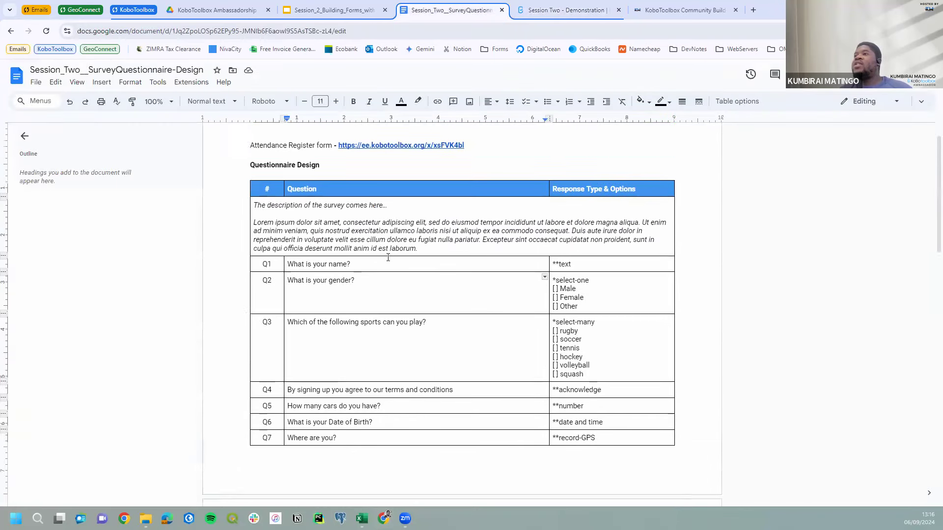
Scroll through the Q1–Q7 questionnaire table, then return to the empty Session Two - Demonstration form
{"action": "scroll", "coordinate": [347, 228], "scroll_direction": "up", "scroll_amount": 2}
{"action": "scroll", "coordinate": [349, 234], "scroll_direction": "down", "scroll_amount": 1}
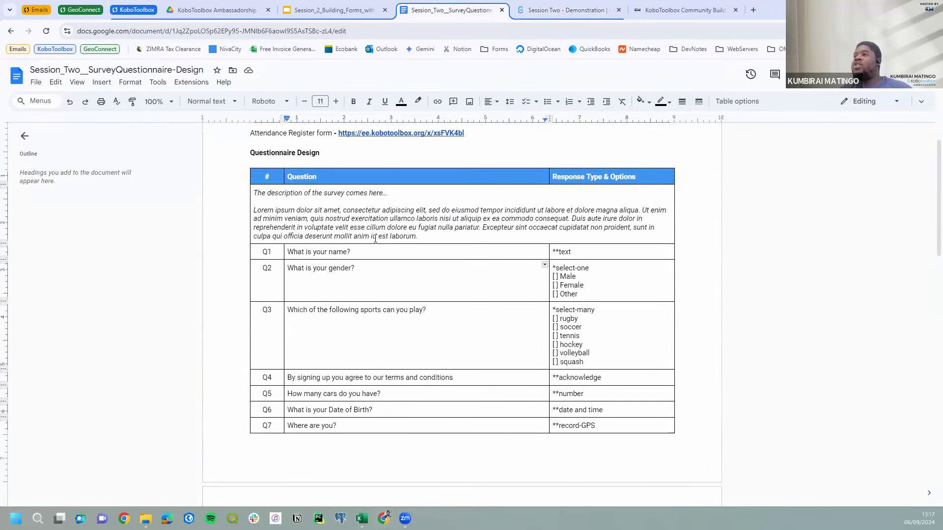
{"action": "scroll", "coordinate": [401, 282], "scroll_direction": "down", "scroll_amount": 1}
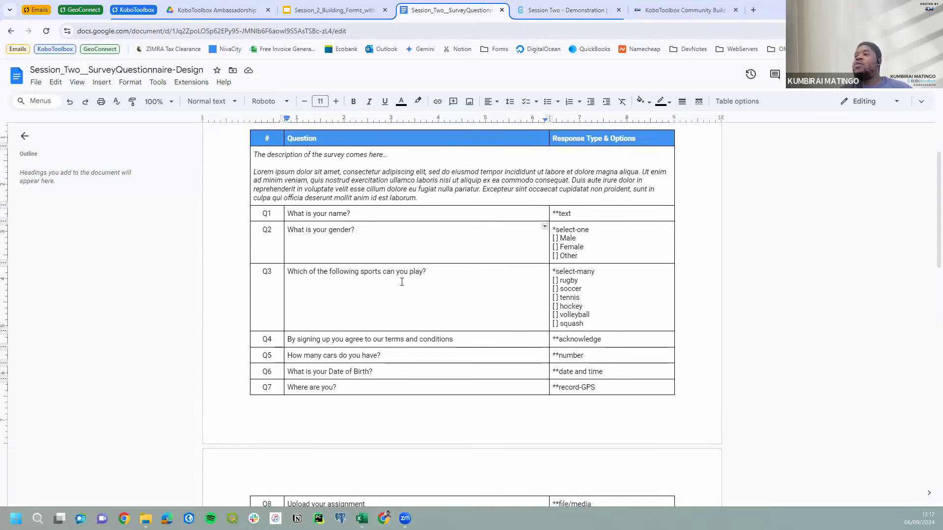
{"action": "left_click", "coordinate": [568, 11]}
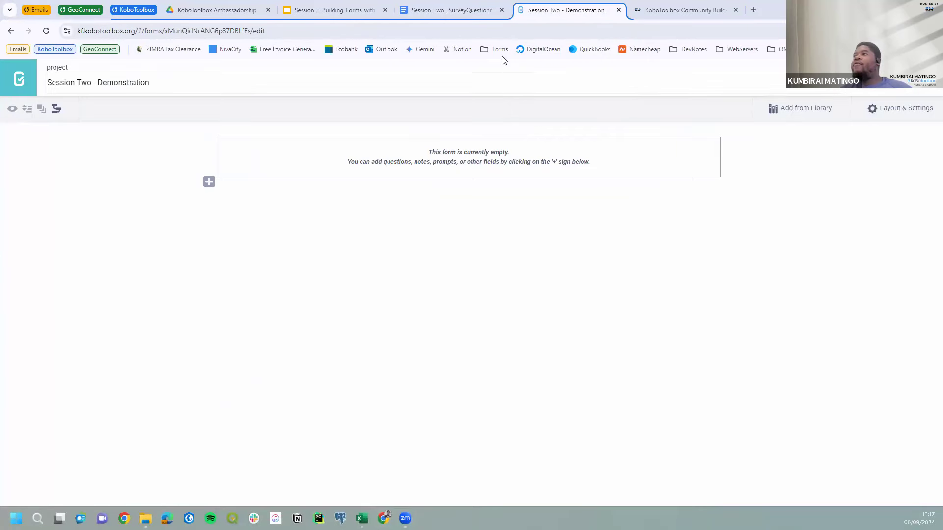
{"action": "left_click", "coordinate": [465, 10]}
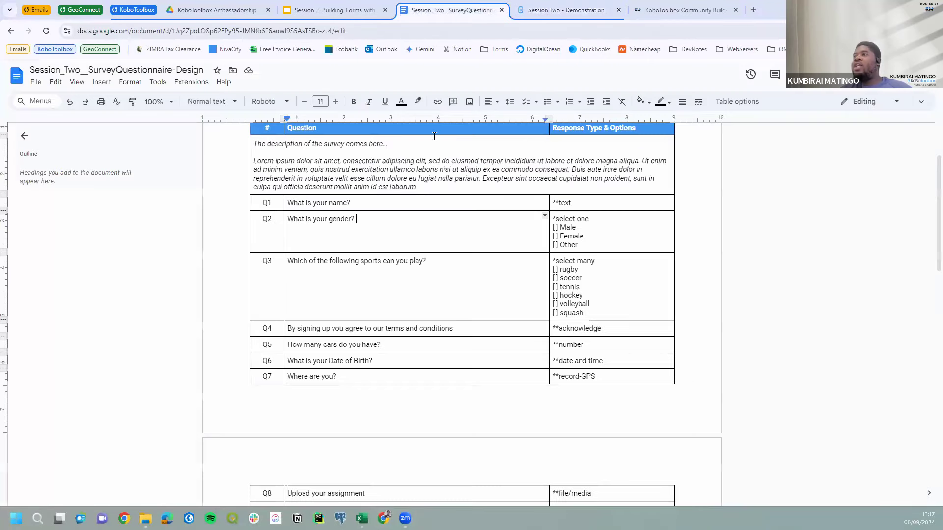
{"action": "left_click", "coordinate": [545, 11]}
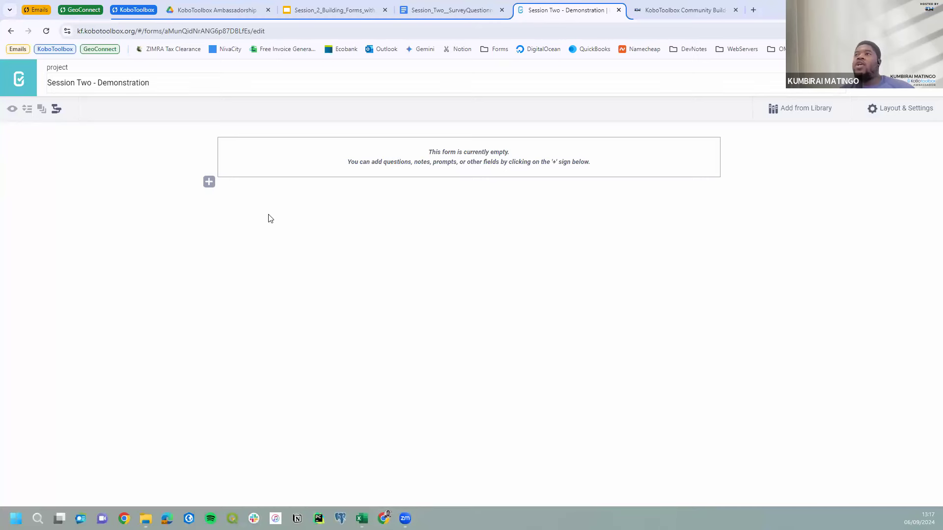
Add the question 'What is your name' and confirm in the questionnaire that Q1 uses a text response
{"action": "left_click", "coordinate": [209, 183]}
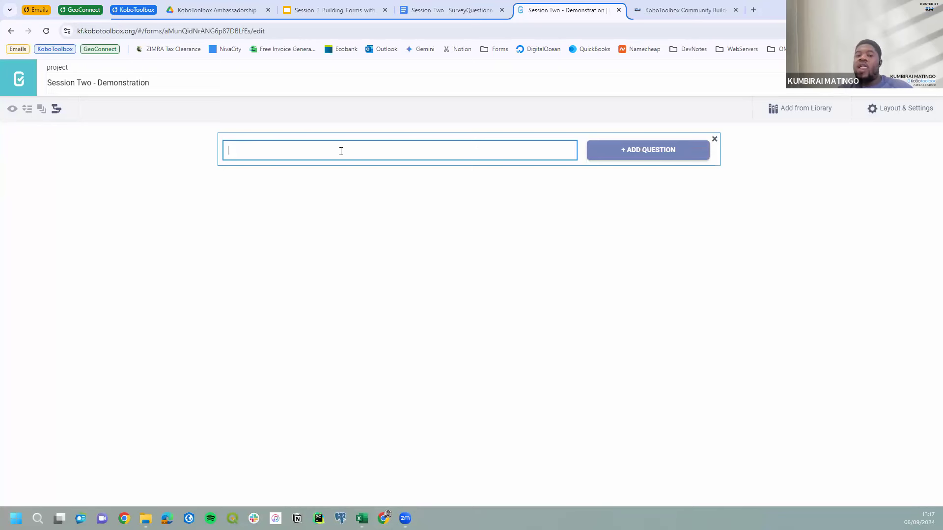
{"action": "type", "text": "What is your name"}
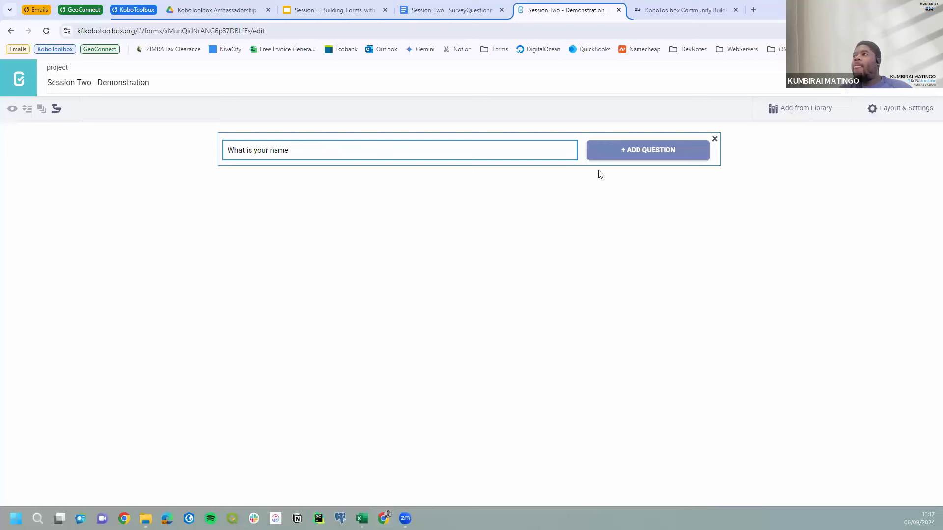
{"action": "left_click", "coordinate": [647, 150]}
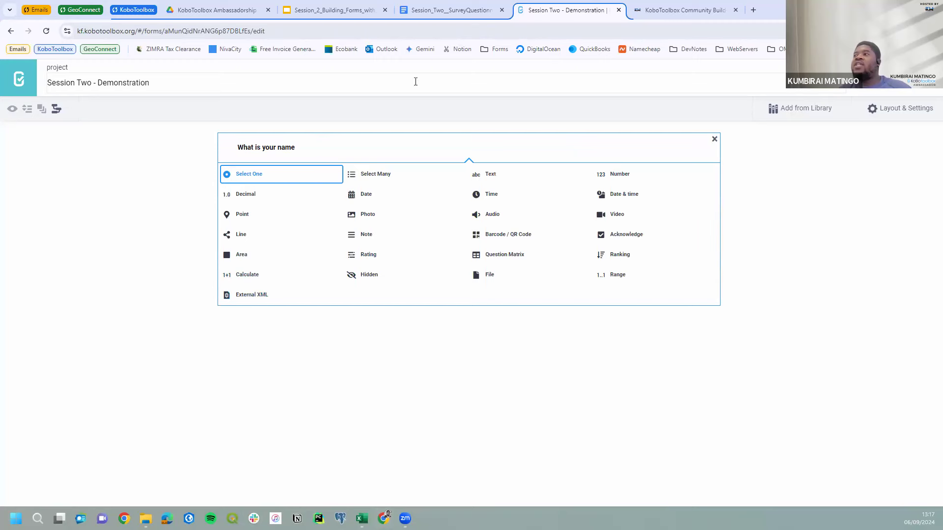
{"action": "left_click", "coordinate": [449, 10]}
{"action": "left_click_drag", "start_coordinate": [574, 202], "coordinate": [552, 202]}
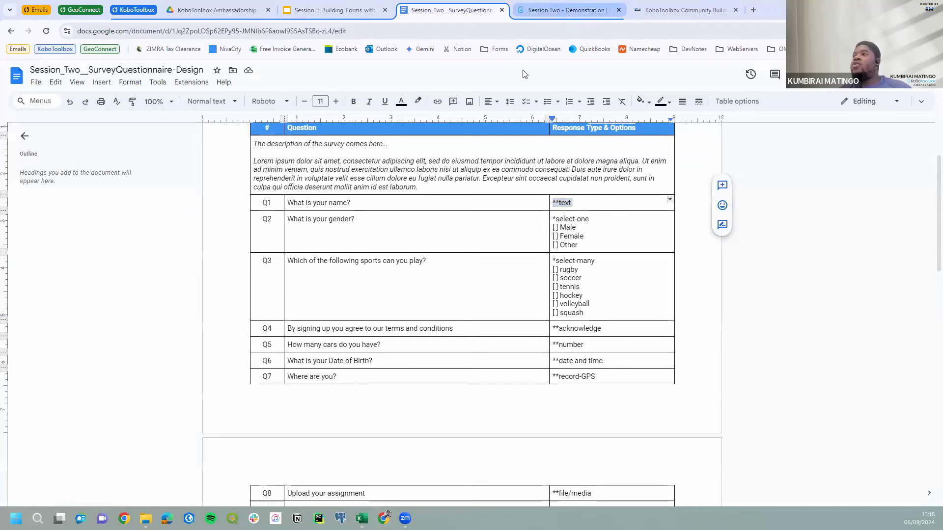
{"action": "left_click", "coordinate": [563, 16]}
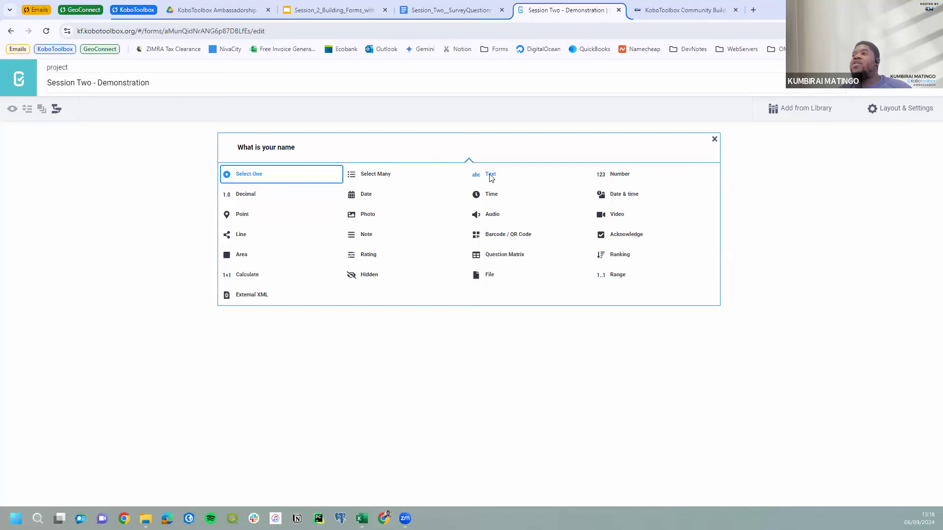
Choose Text as the type for the 'What is your name' question
{"action": "left_click", "coordinate": [490, 178]}
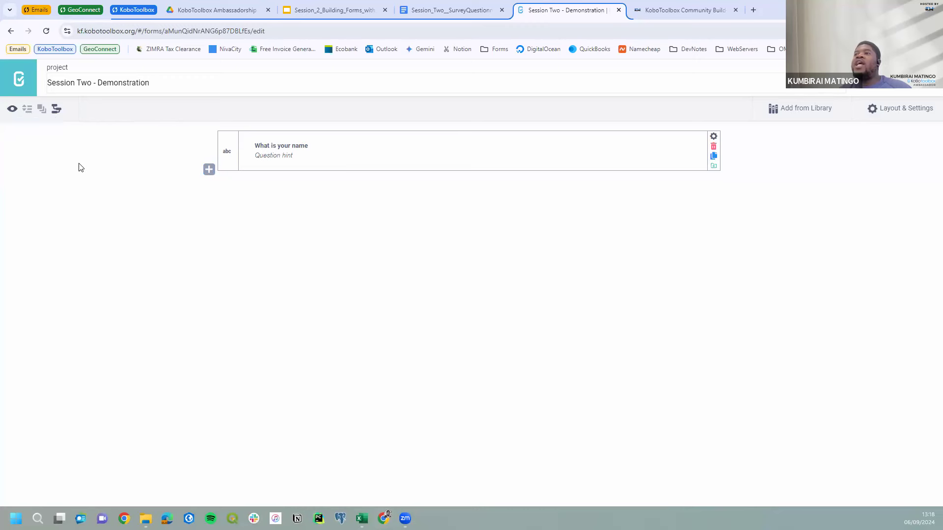
{"action": "left_click", "coordinate": [12, 110]}
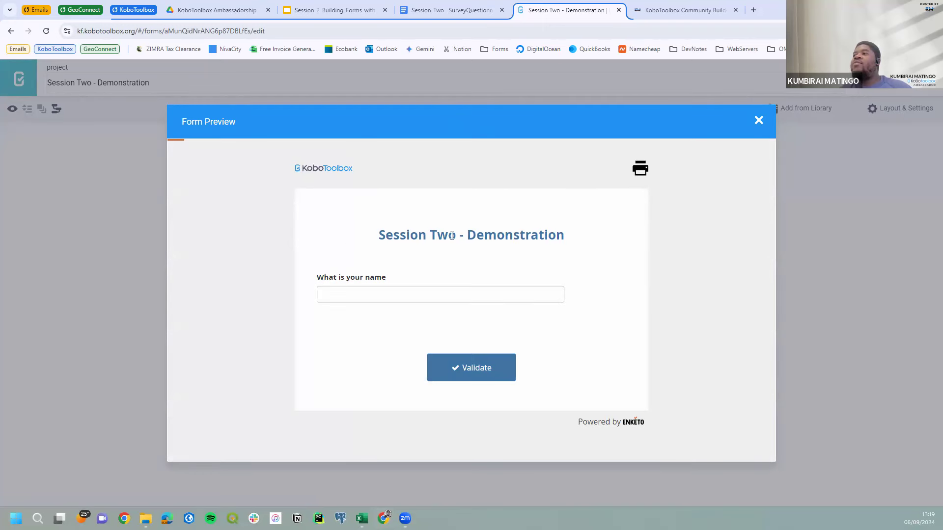
{"action": "left_click_drag", "start_coordinate": [378, 237], "coordinate": [570, 237]}
{"action": "left_click", "coordinate": [577, 243]}
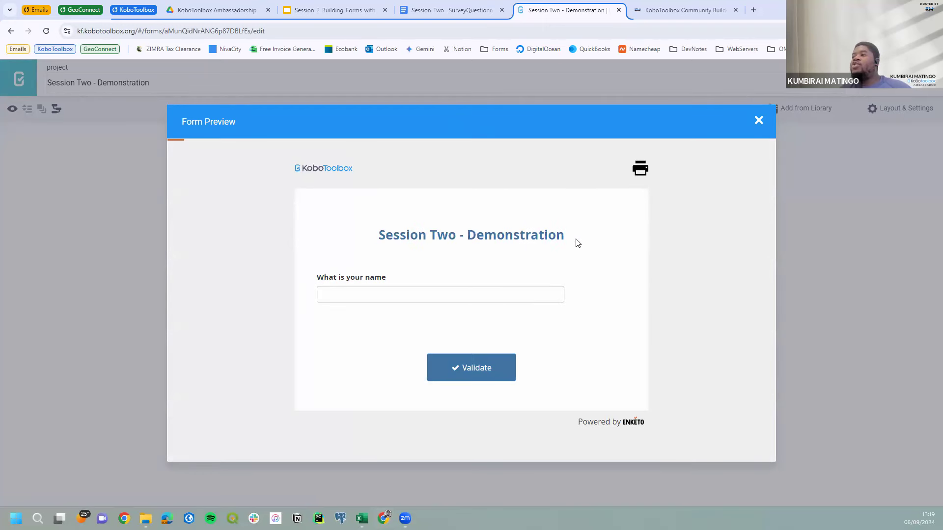
{"action": "left_click", "coordinate": [334, 294]}
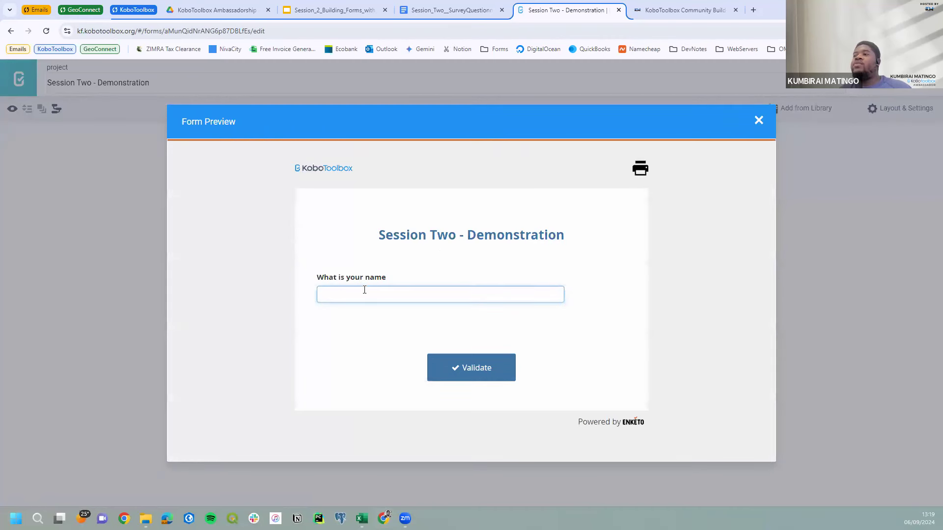
{"action": "type", "text": "Kumbirai"}
{"action": "left_click", "coordinate": [469, 374]}
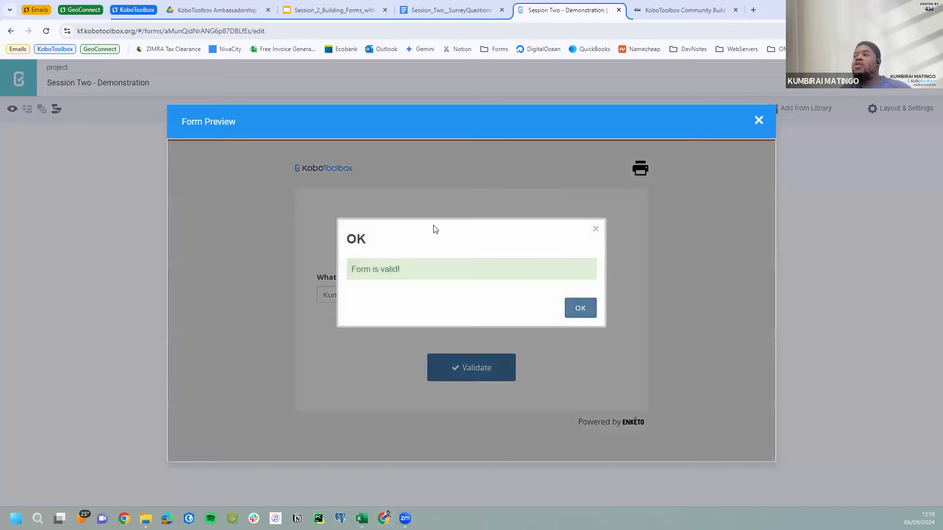
{"action": "left_click", "coordinate": [596, 229]}
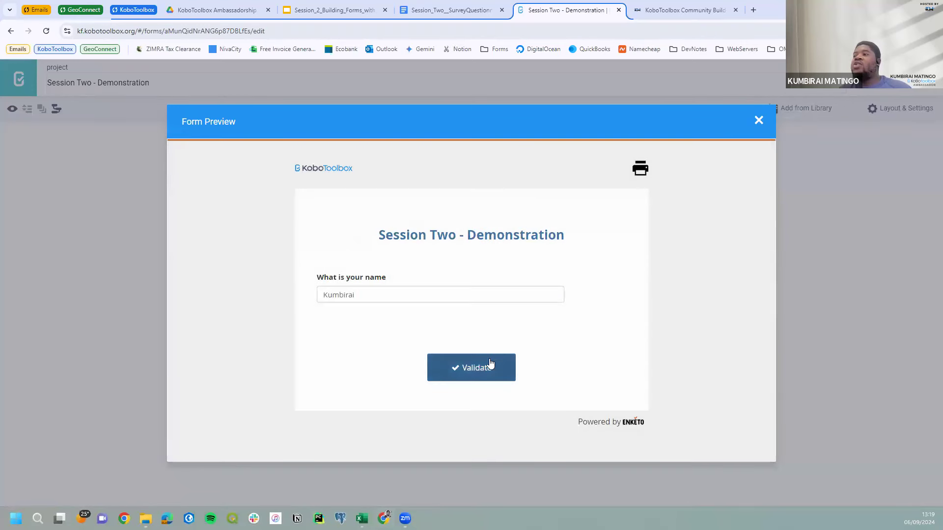
{"action": "left_click", "coordinate": [757, 122]}
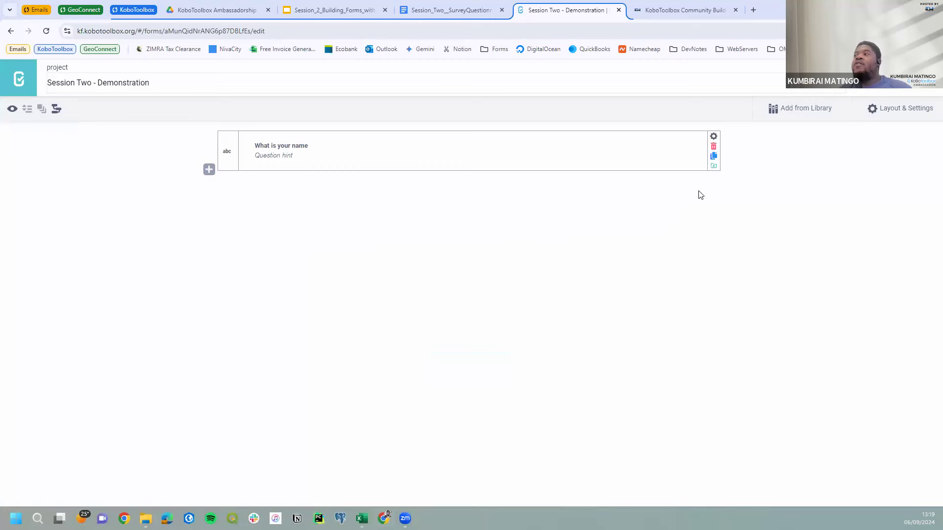
Add the question 'What is your gender?' as a Select One type
{"action": "left_click", "coordinate": [209, 170]}
{"action": "type", "text": "What is your gender?"}
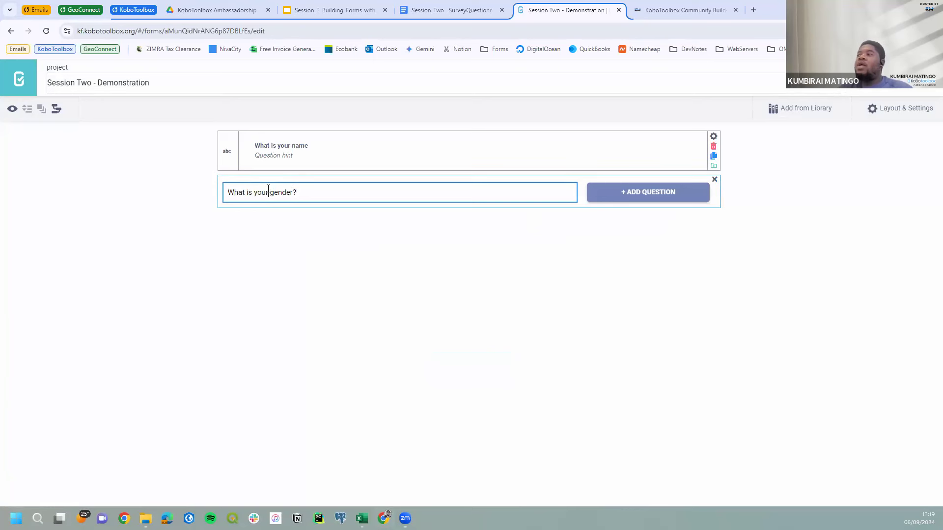
{"action": "left_click", "coordinate": [680, 192]}
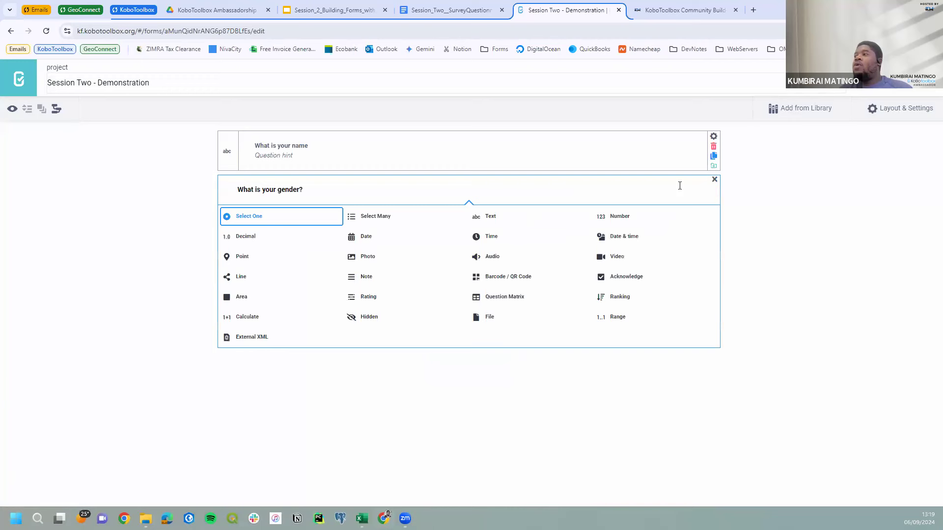
{"action": "left_click", "coordinate": [278, 220]}
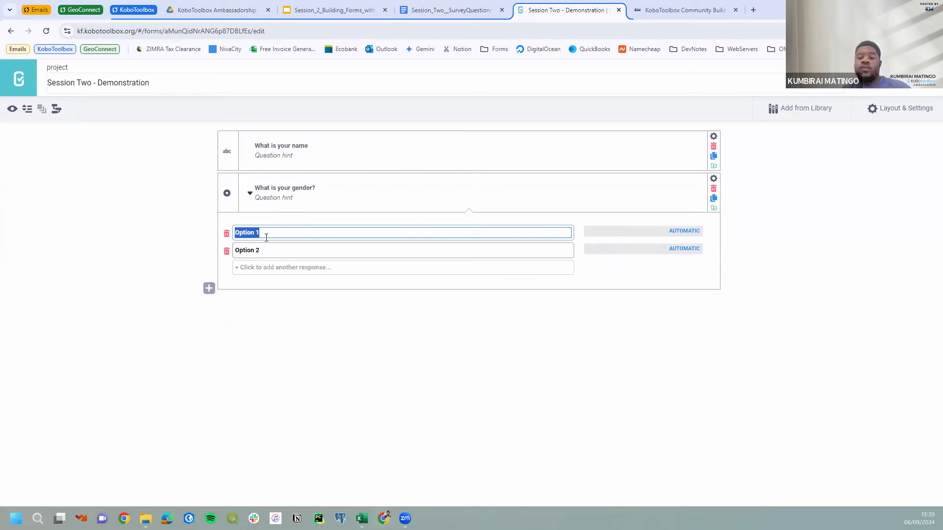
Fill in the gender answer options as Male, Female and Other
{"action": "type", "text": "Male"}
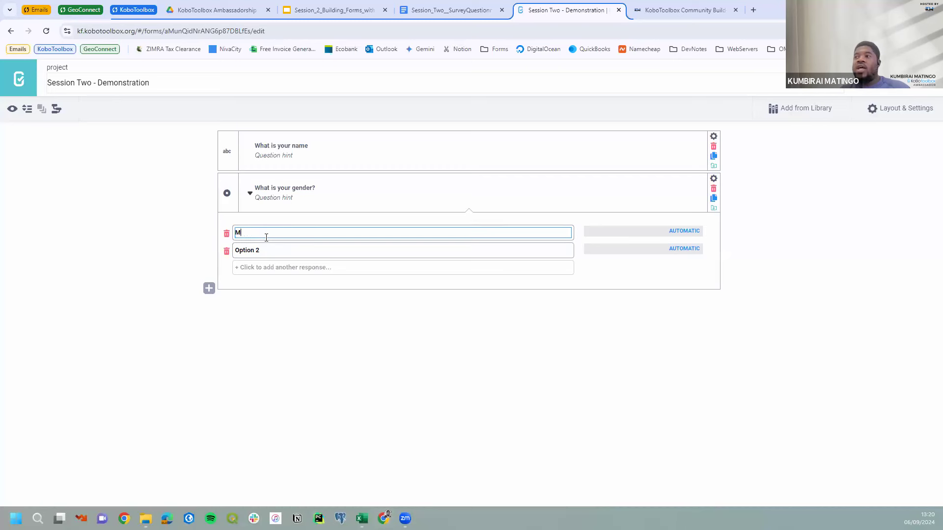
{"action": "left_click", "coordinate": [265, 251]}
{"action": "left_click_drag", "start_coordinate": [265, 251], "coordinate": [228, 250]}
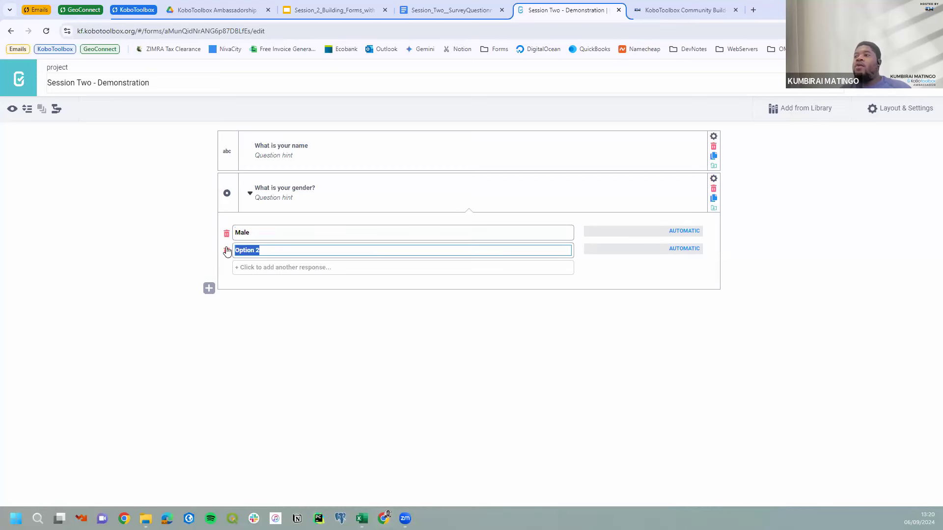
{"action": "type", "text": "Female"}
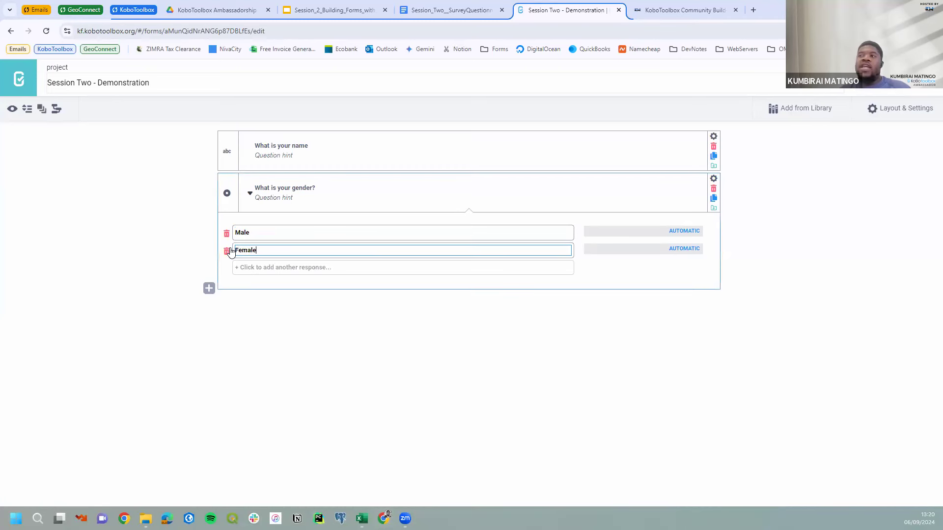
{"action": "left_click", "coordinate": [284, 271]}
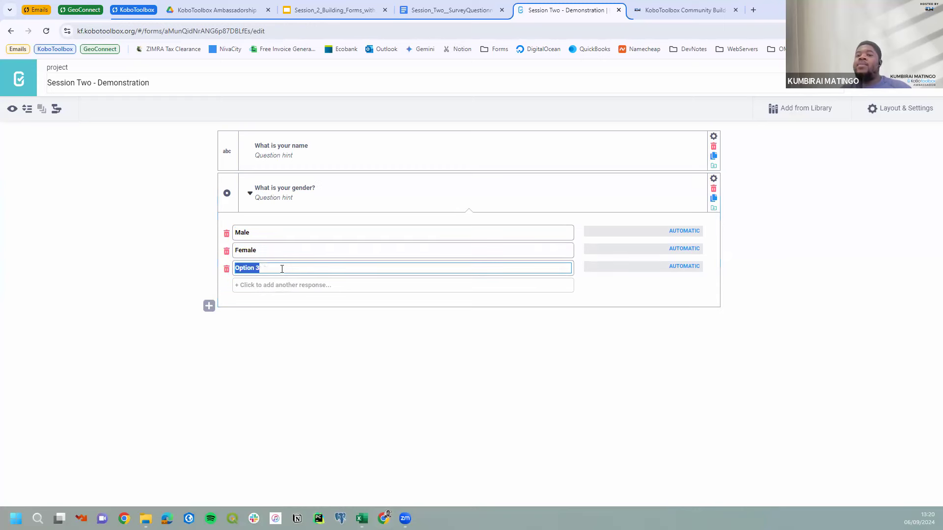
{"action": "type", "text": "Other"}
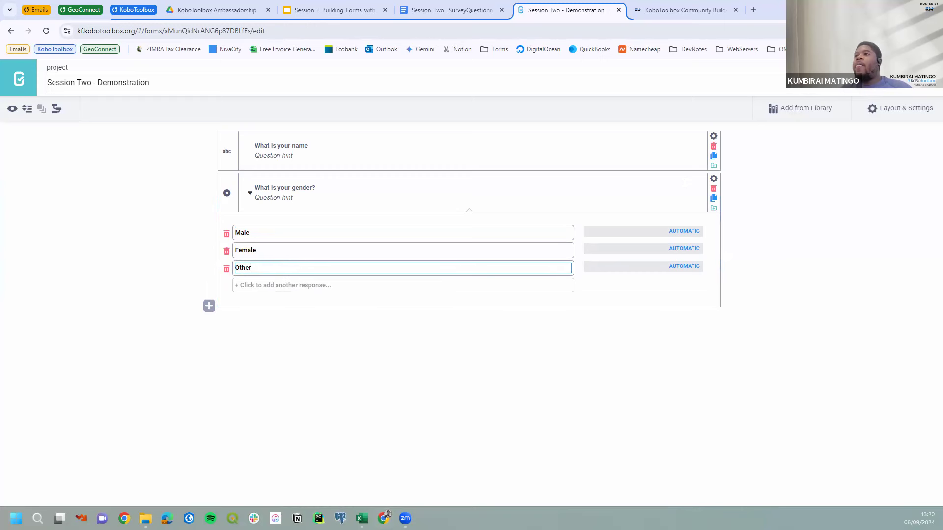
{"action": "key", "text": "Return"}
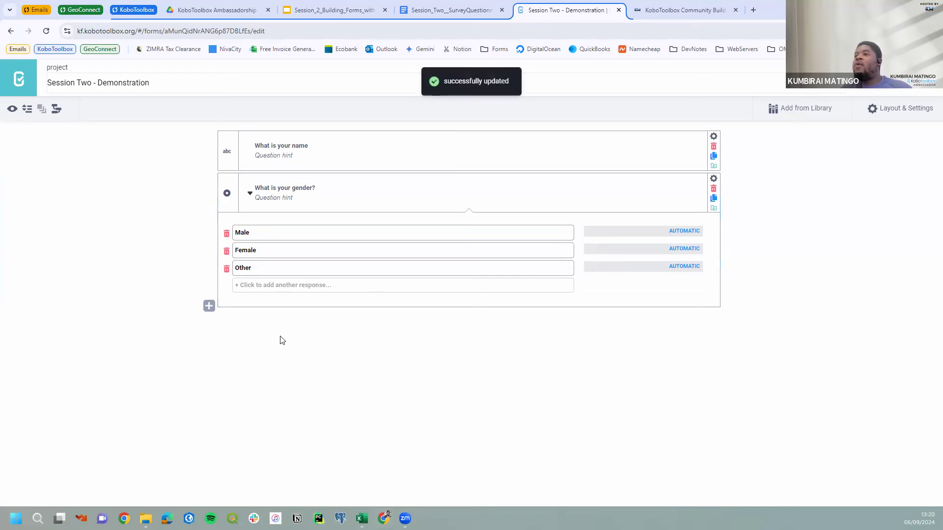
Preview the form, trying the name field and picking Male then Female for gender, then close it
{"action": "left_click", "coordinate": [12, 108]}
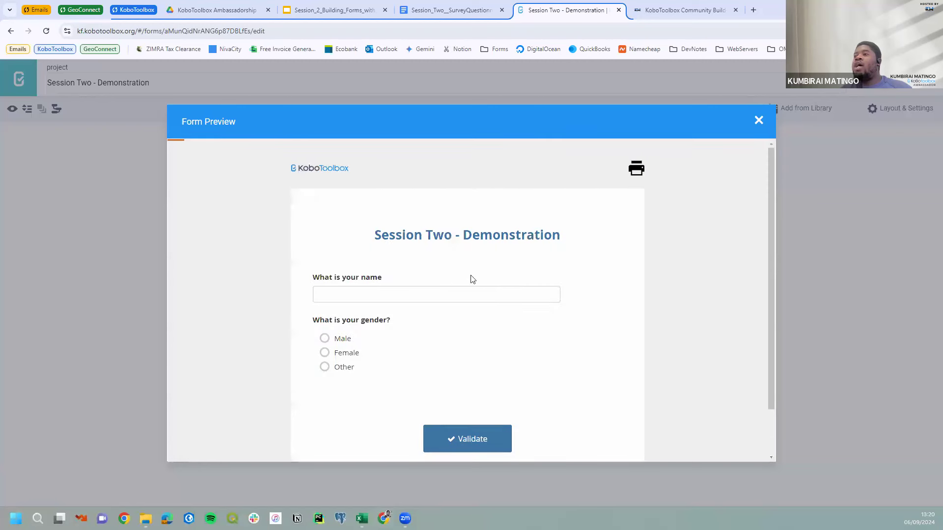
{"action": "scroll", "coordinate": [472, 279], "scroll_direction": "down", "scroll_amount": 1}
{"action": "left_click", "coordinate": [348, 247]}
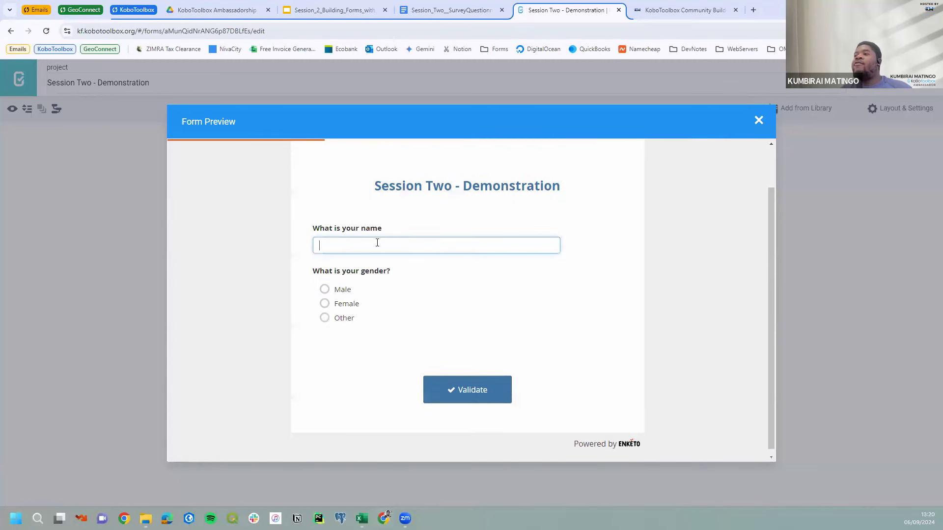
{"action": "left_click", "coordinate": [343, 290]}
{"action": "left_click", "coordinate": [345, 305]}
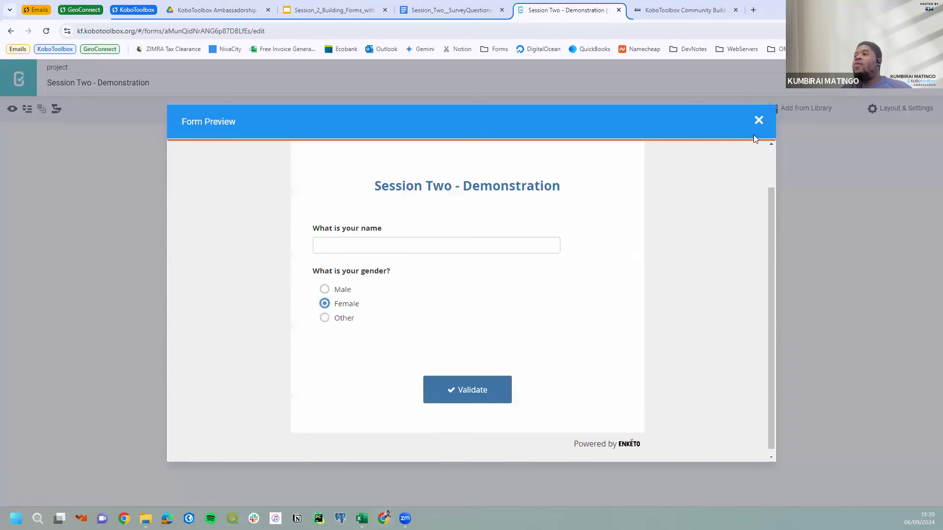
{"action": "left_click", "coordinate": [759, 120]}
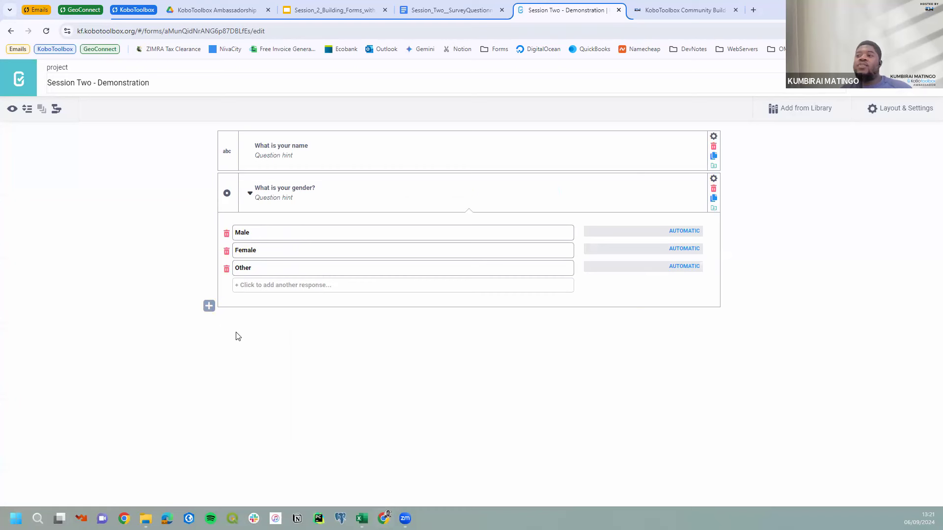
Add the question 'Which of the following sports can you play?' as a Select Many type
{"action": "left_click", "coordinate": [209, 307]}
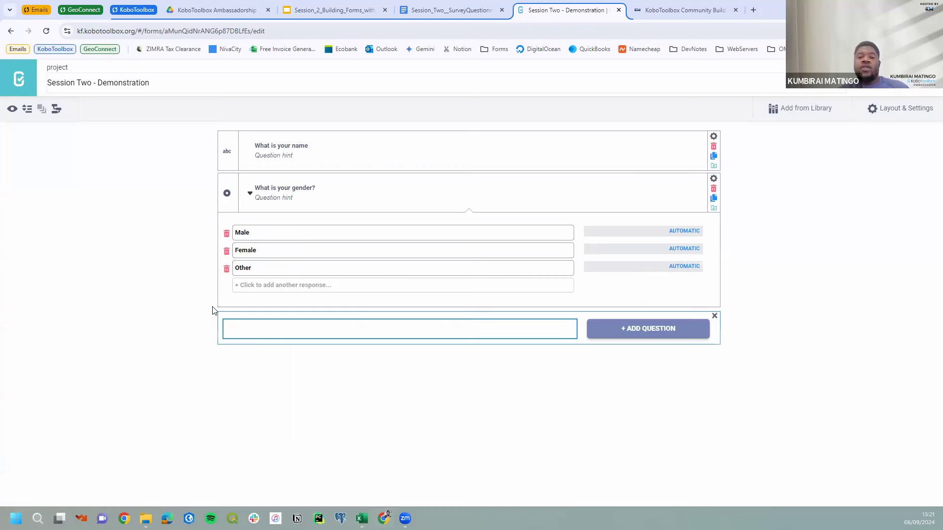
{"action": "type", "text": "Which "}
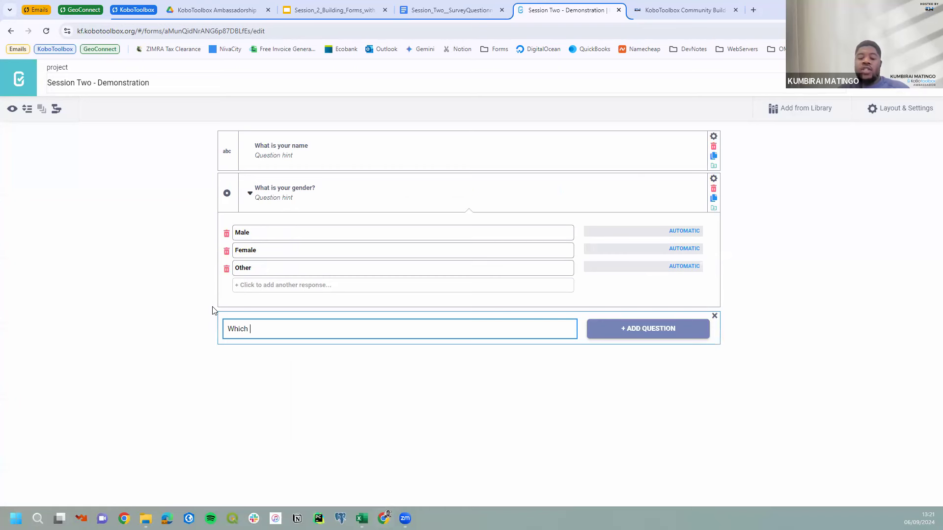
{"action": "type", "text": "of the following sports ca"}
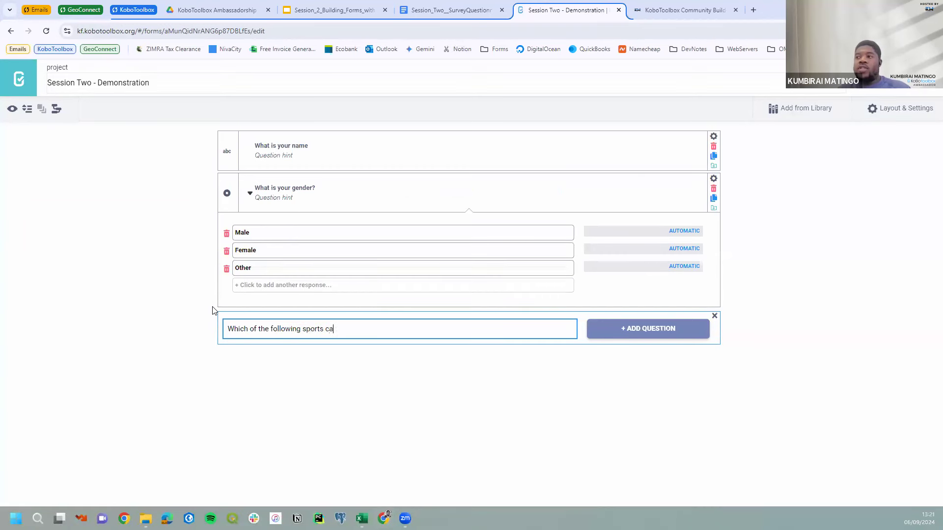
{"action": "type", "text": "n you play?"}
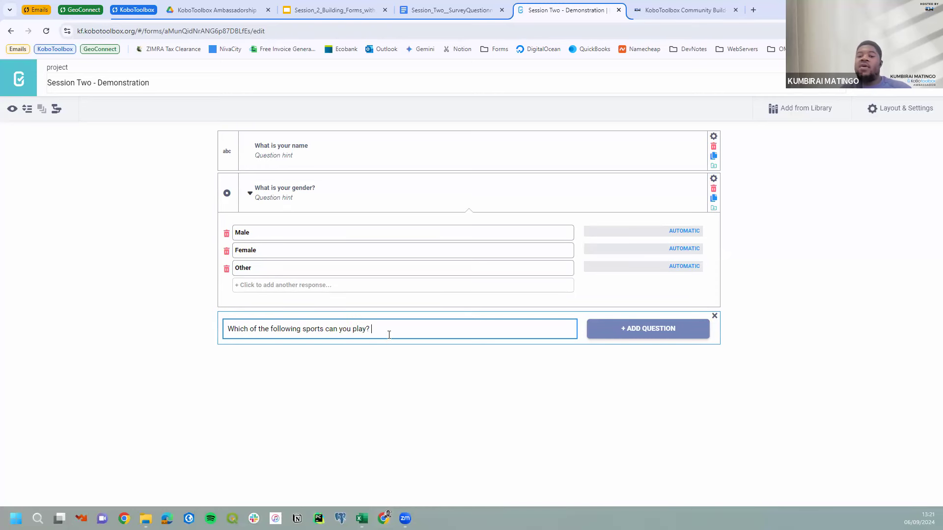
{"action": "left_click", "coordinate": [613, 328]}
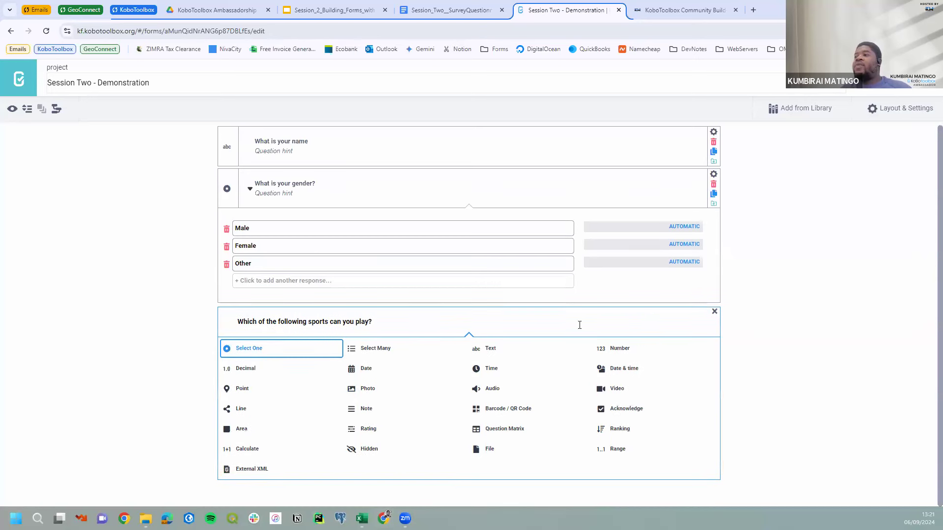
{"action": "left_click", "coordinate": [380, 350]}
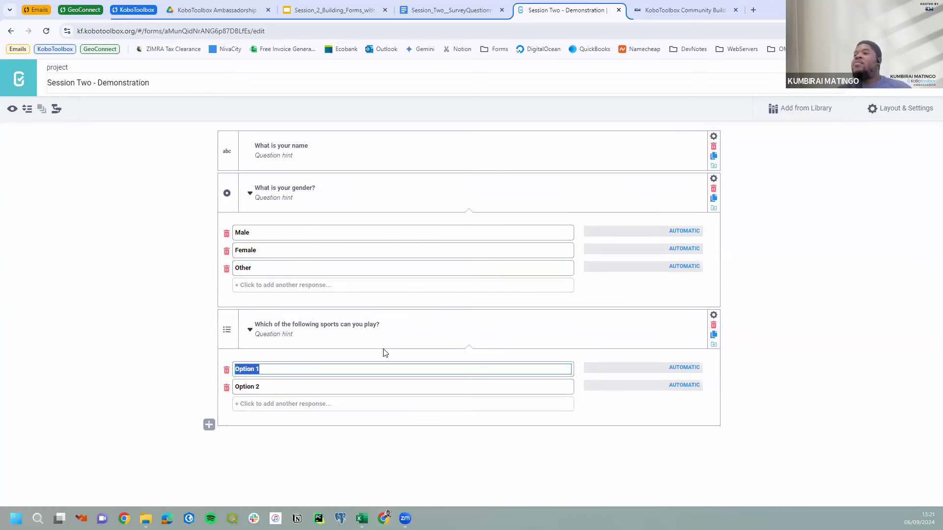
Enter the sports options Rugby, Soccer, Tennis, Hockey, Volleyball and Squash
{"action": "type", "text": "Rugby"}
{"action": "left_click", "coordinate": [267, 382]}
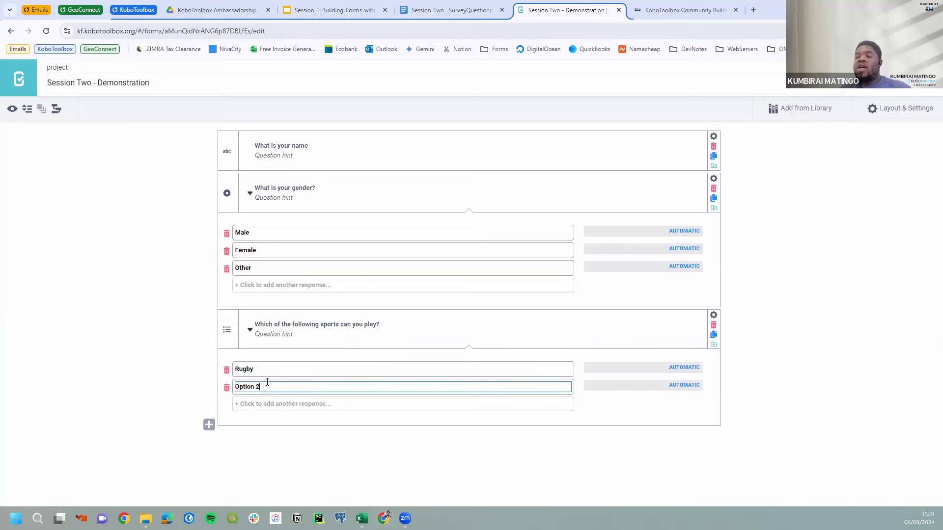
{"action": "left_click_drag", "start_coordinate": [267, 383], "coordinate": [238, 381]}
{"action": "type", "text": "Soccer"}
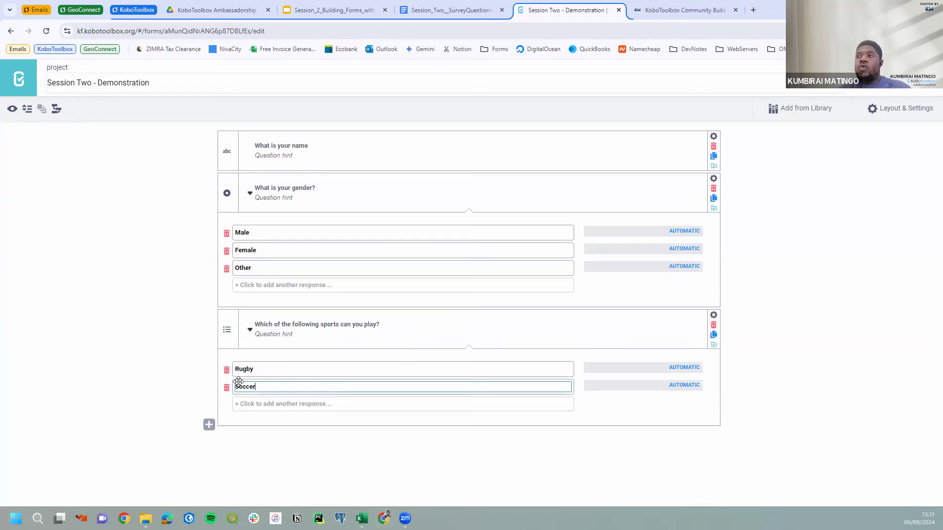
{"action": "left_click", "coordinate": [329, 405]}
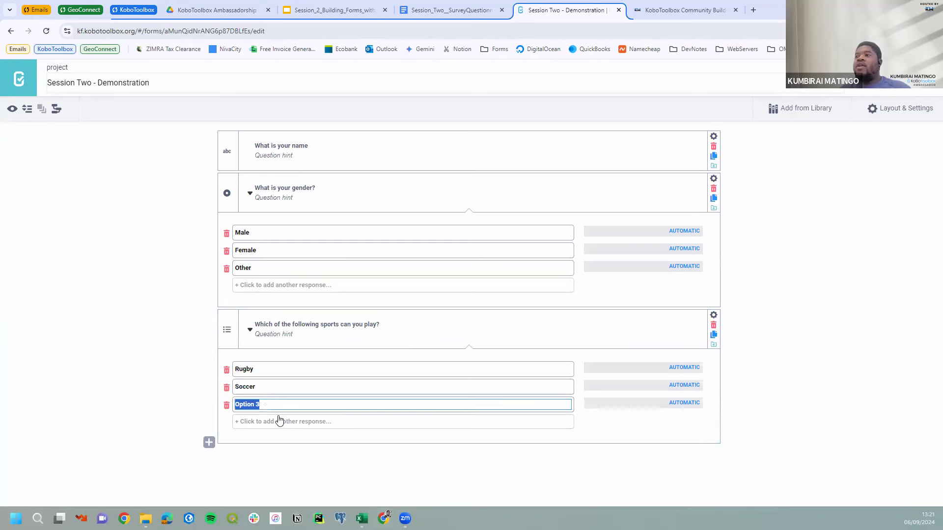
{"action": "type", "text": "Tennis"}
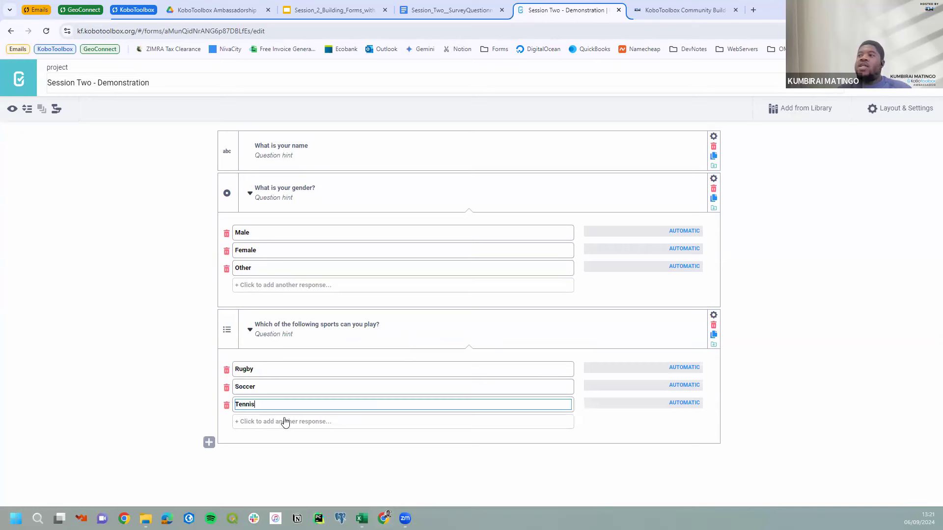
{"action": "left_click", "coordinate": [279, 422]}
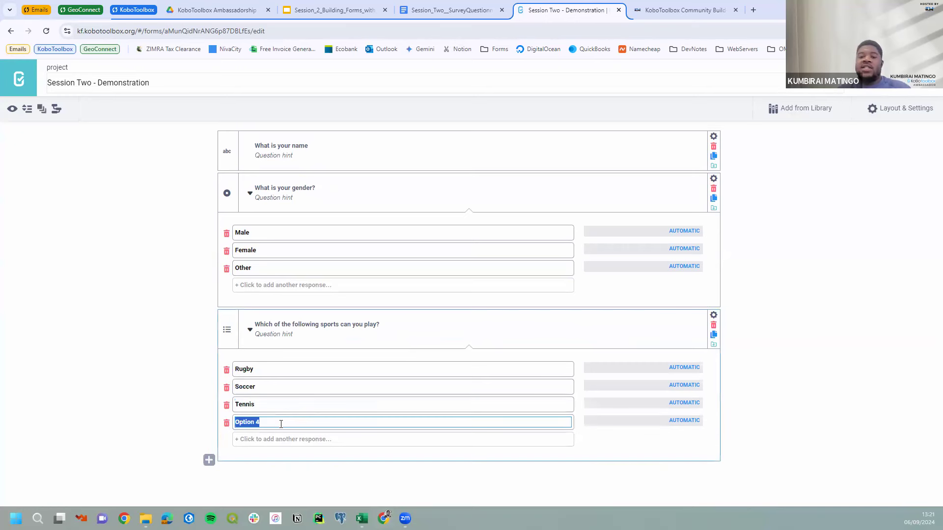
{"action": "type", "text": "Hockety"}
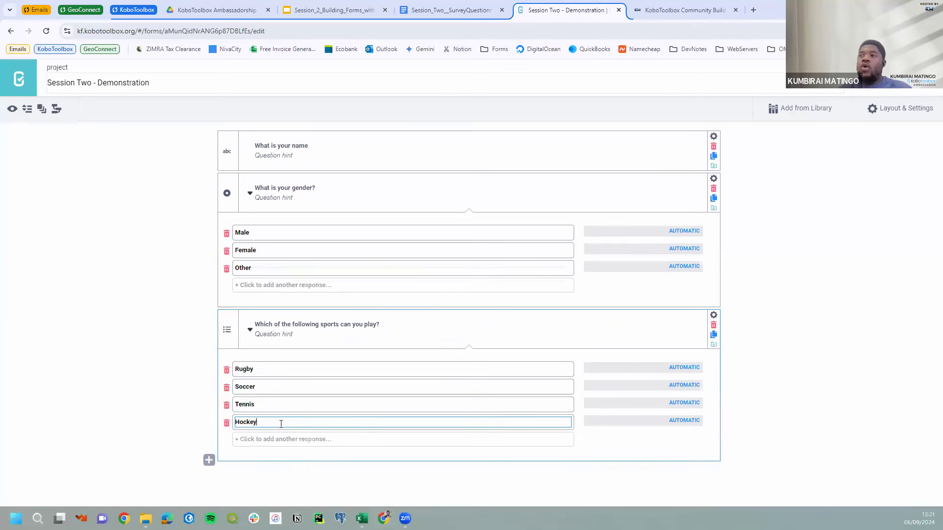
{"action": "left_click", "coordinate": [267, 439]}
{"action": "type", "text": "Volleyball"}
{"action": "left_click", "coordinate": [266, 456]}
{"action": "type", "text": "Squash"}
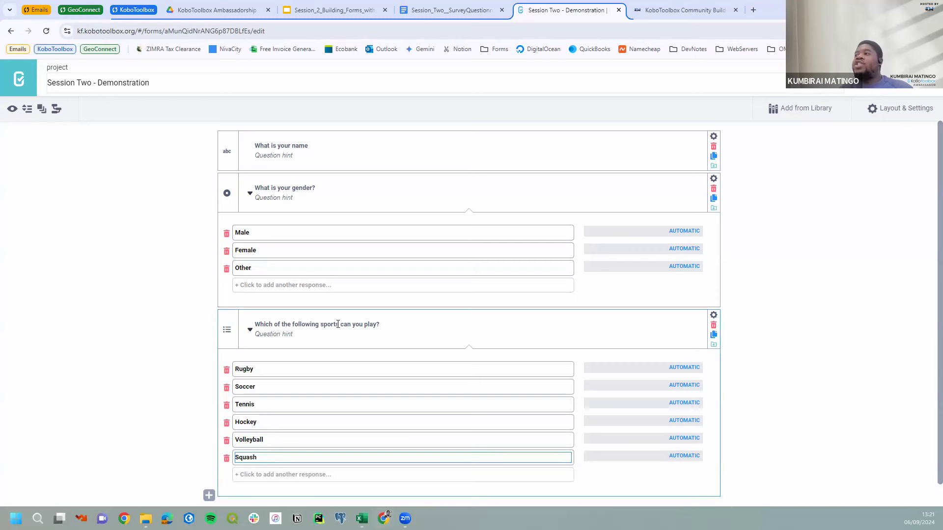
{"action": "scroll", "coordinate": [402, 322], "scroll_direction": "down", "scroll_amount": 1}
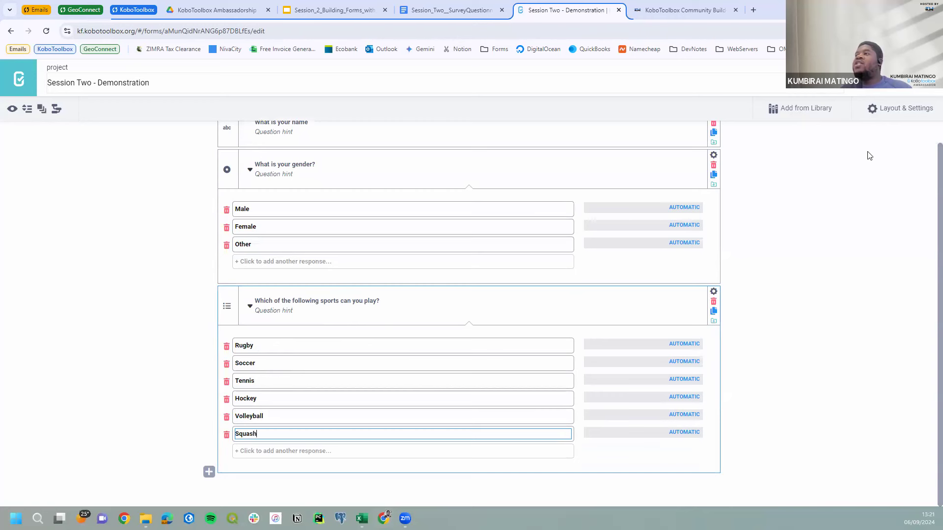
{"action": "left_click", "coordinate": [856, 183]}
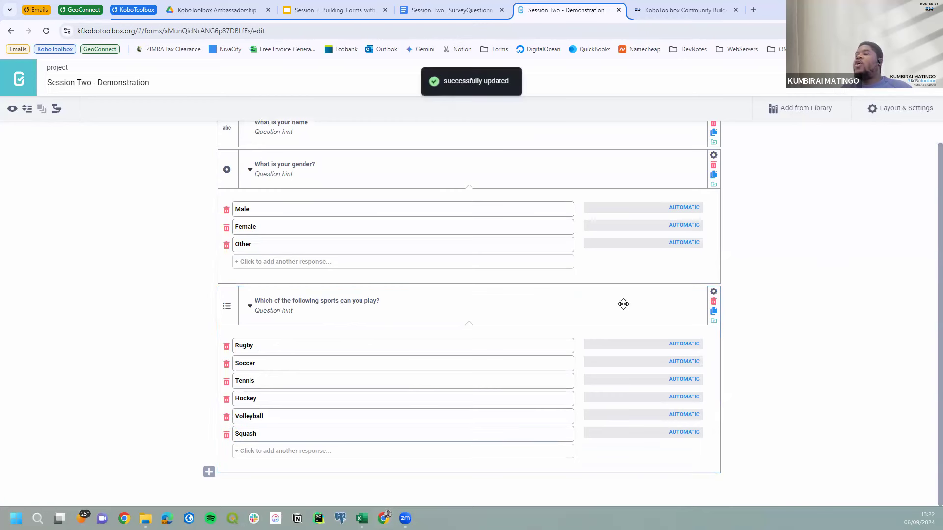
{"action": "scroll", "coordinate": [435, 415], "scroll_direction": "up", "scroll_amount": 1}
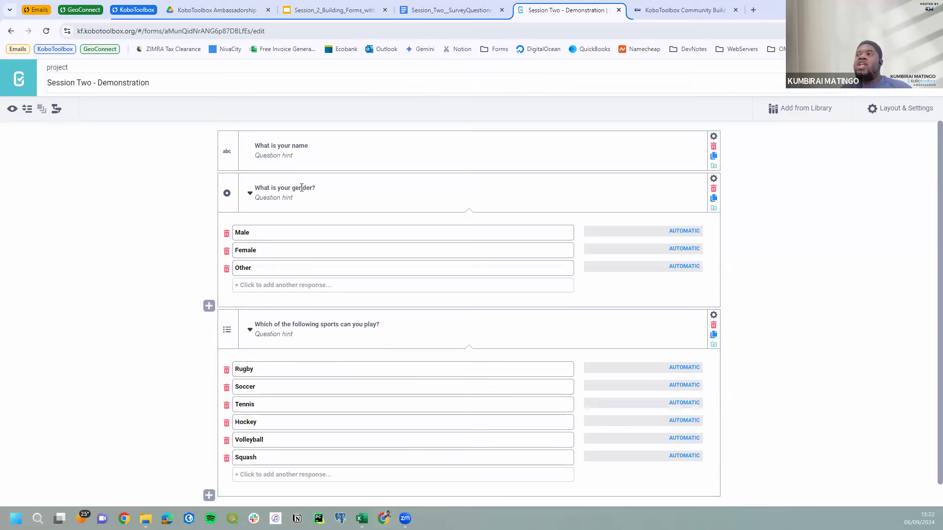
Hide the response lists of the gender and sports questions so only their titles show
{"action": "left_click", "coordinate": [250, 194]}
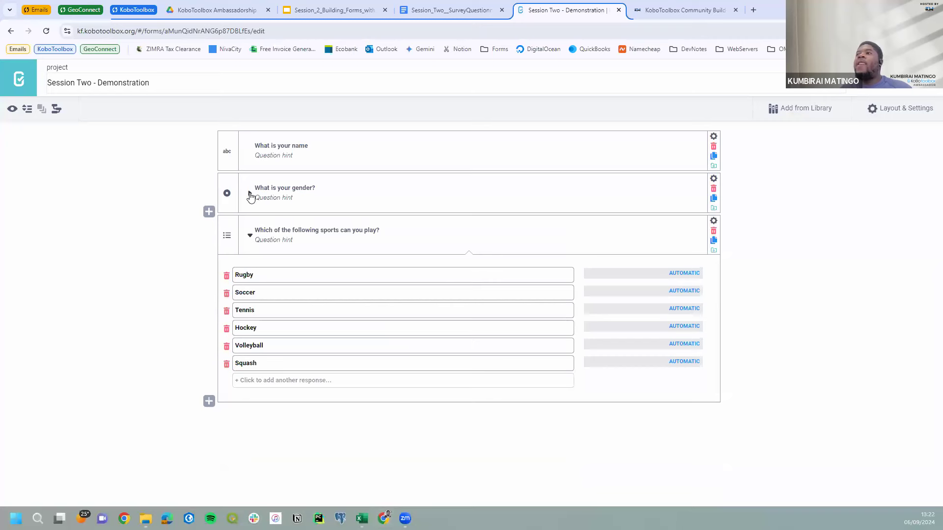
{"action": "left_click", "coordinate": [250, 194]}
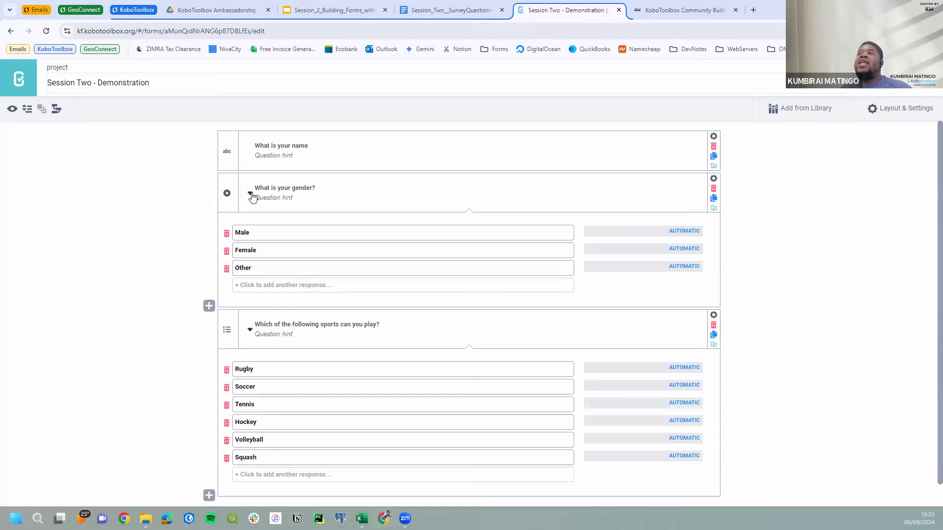
{"action": "left_click", "coordinate": [251, 194]}
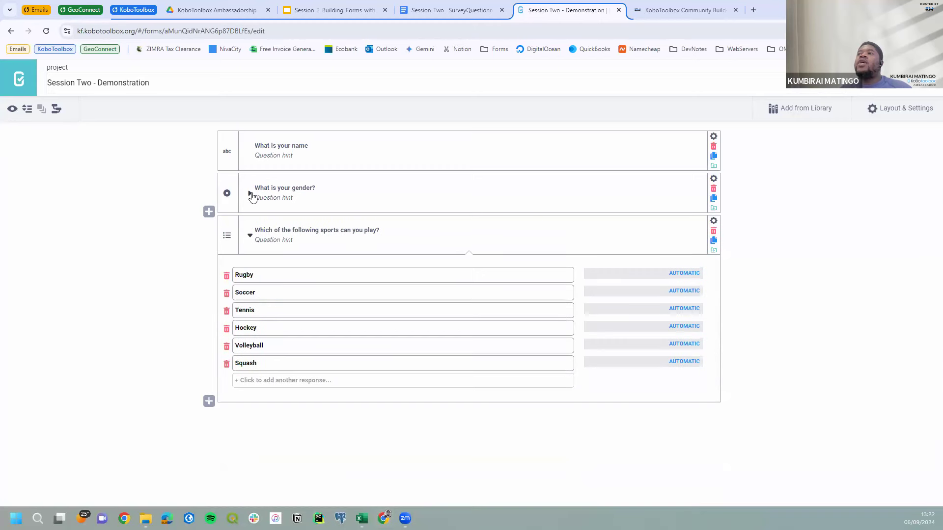
{"action": "left_click", "coordinate": [250, 236]}
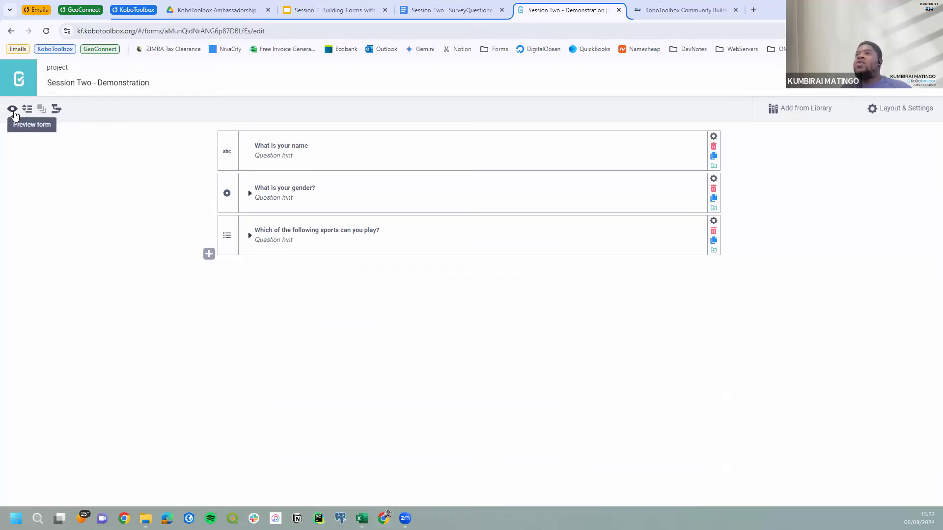
{"action": "left_click", "coordinate": [12, 109]}
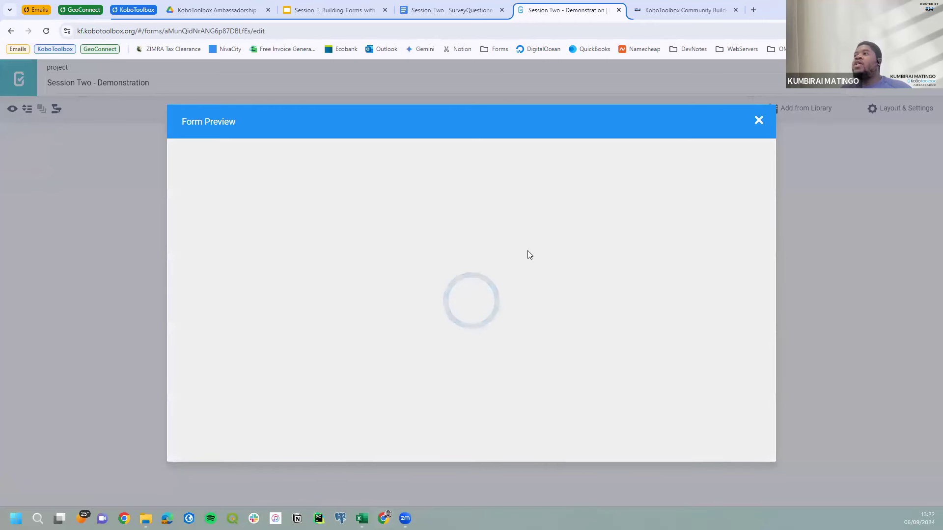
{"action": "scroll", "coordinate": [463, 270], "scroll_direction": "down", "scroll_amount": 2}
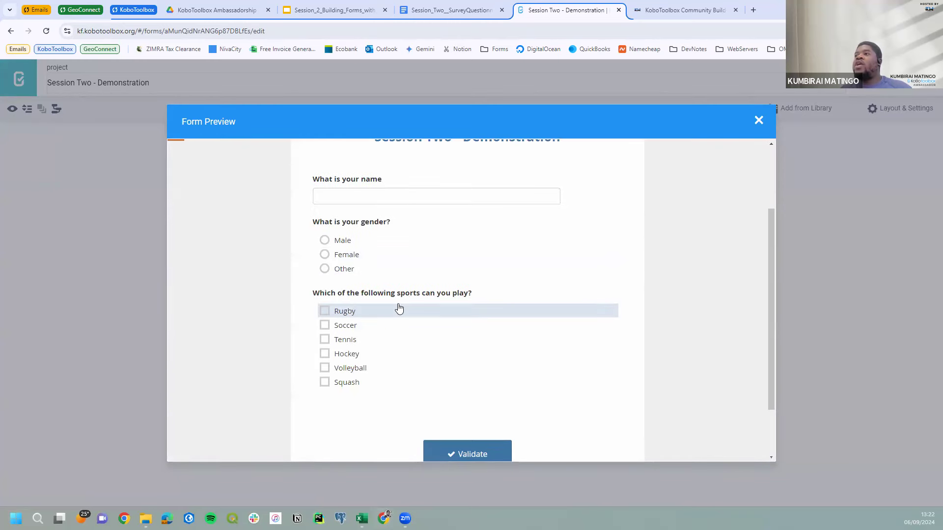
{"action": "scroll", "coordinate": [398, 308], "scroll_direction": "down", "scroll_amount": 1}
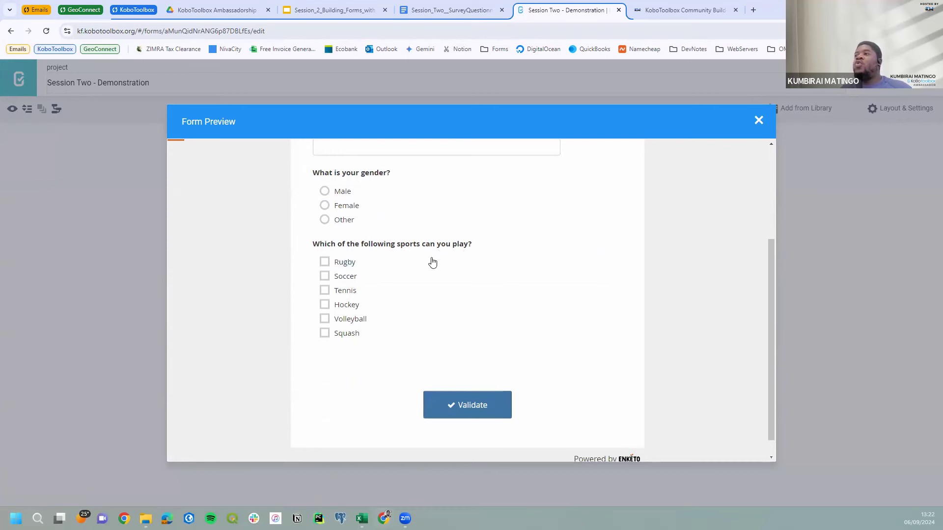
{"action": "left_click", "coordinate": [348, 265]}
{"action": "left_click", "coordinate": [347, 308]}
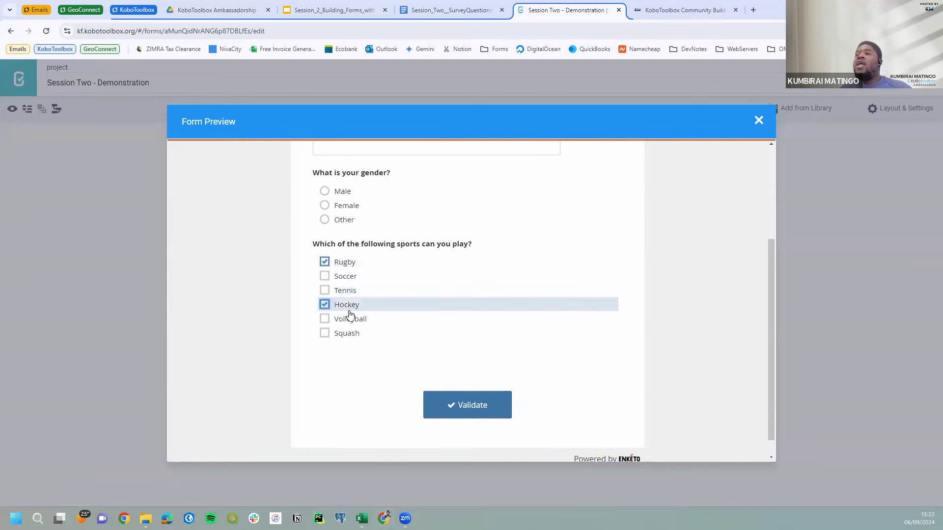
{"action": "left_click", "coordinate": [349, 318]}
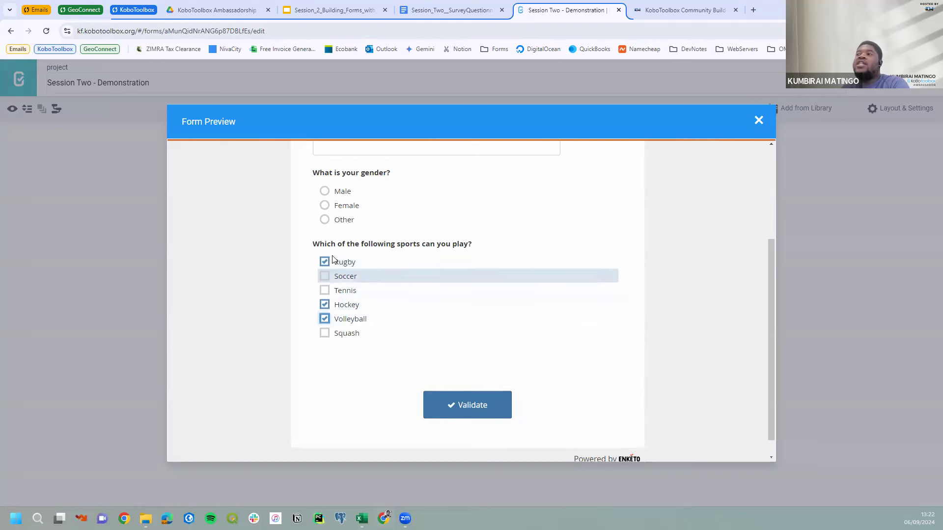
{"action": "left_click", "coordinate": [326, 275]}
{"action": "left_click", "coordinate": [328, 292]}
{"action": "left_click", "coordinate": [325, 334]}
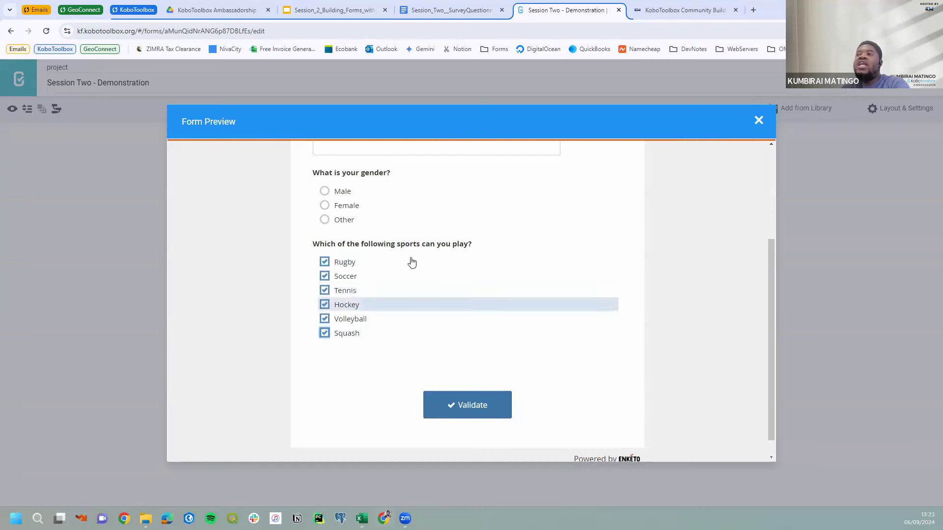
{"action": "left_click", "coordinate": [759, 120]}
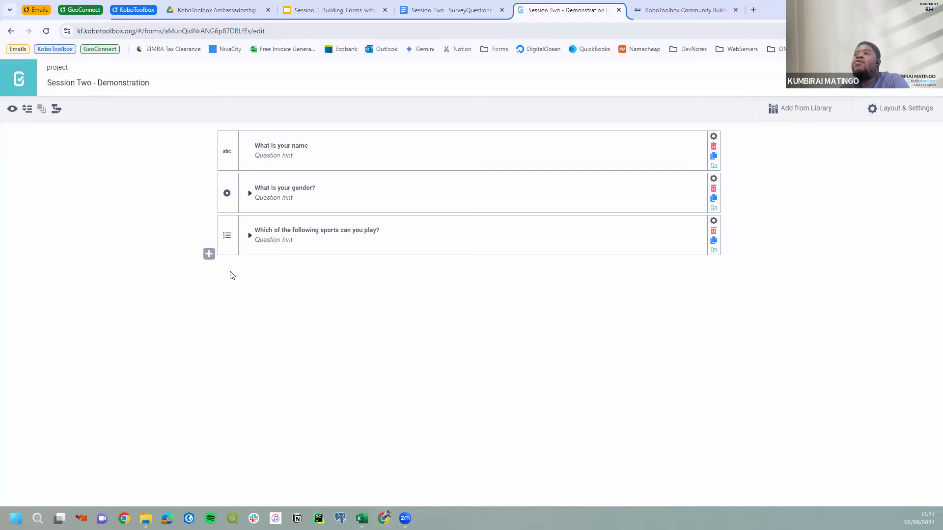
Add 'By signing up you agree to our terms and conditions' as an Acknowledge question
{"action": "left_click", "coordinate": [210, 254]}
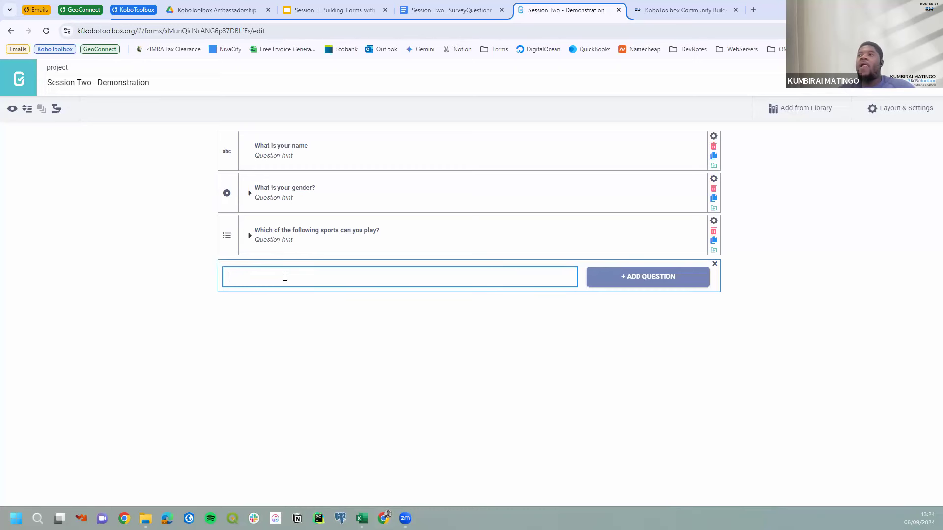
{"action": "type", "text": "By signing up you agree to"}
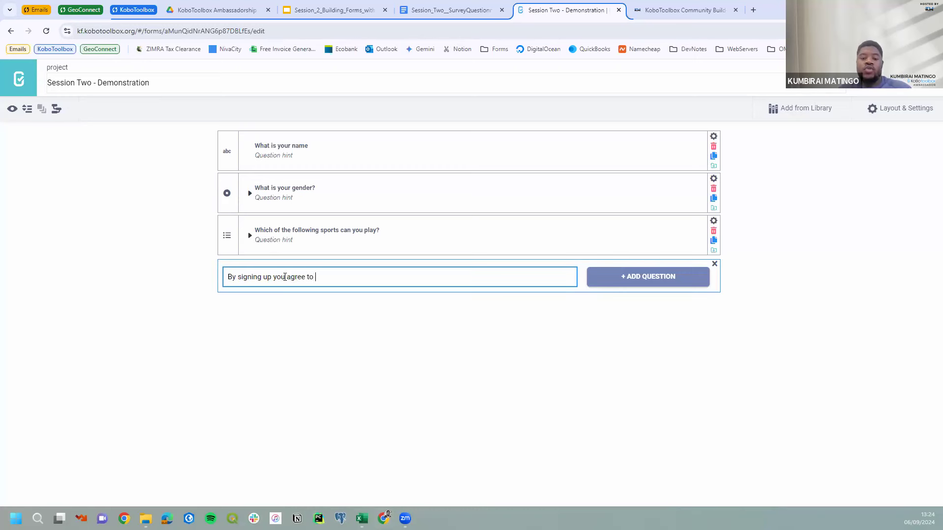
{"action": "type", "text": "terms and conditions"}
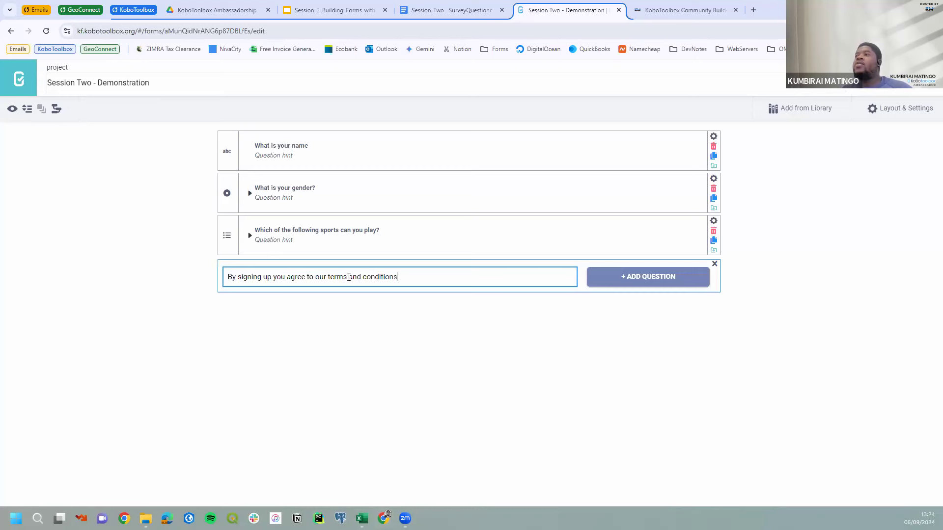
{"action": "left_click_drag", "start_coordinate": [397, 277], "coordinate": [225, 277]}
{"action": "left_click", "coordinate": [646, 276]}
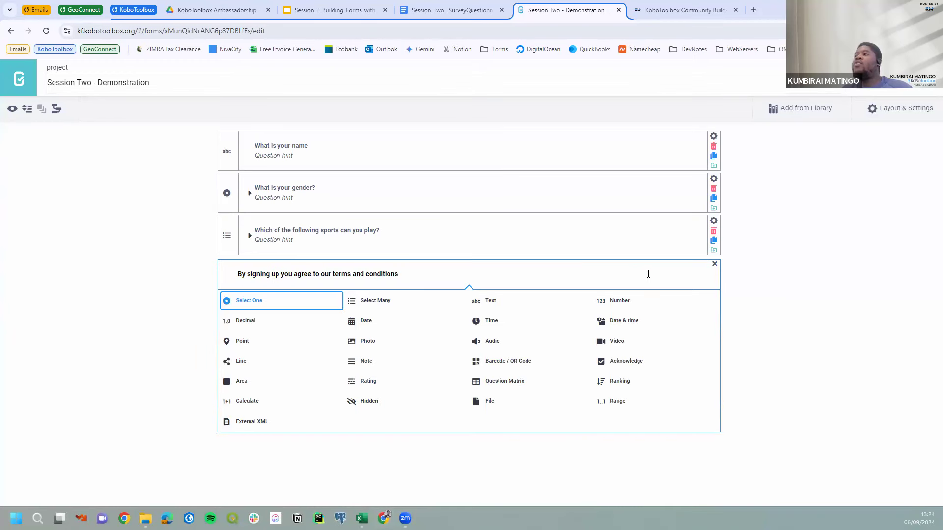
{"action": "left_click", "coordinate": [624, 363]}
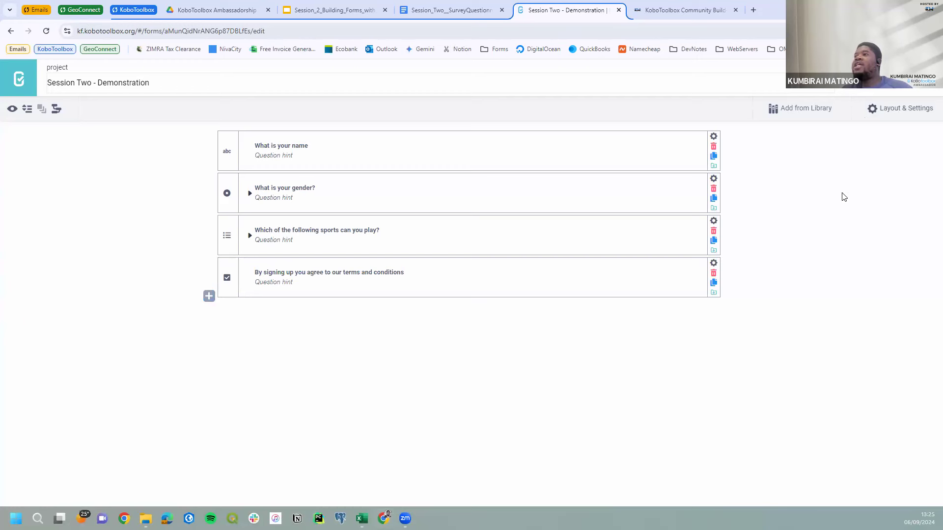
{"action": "left_click", "coordinate": [13, 109]}
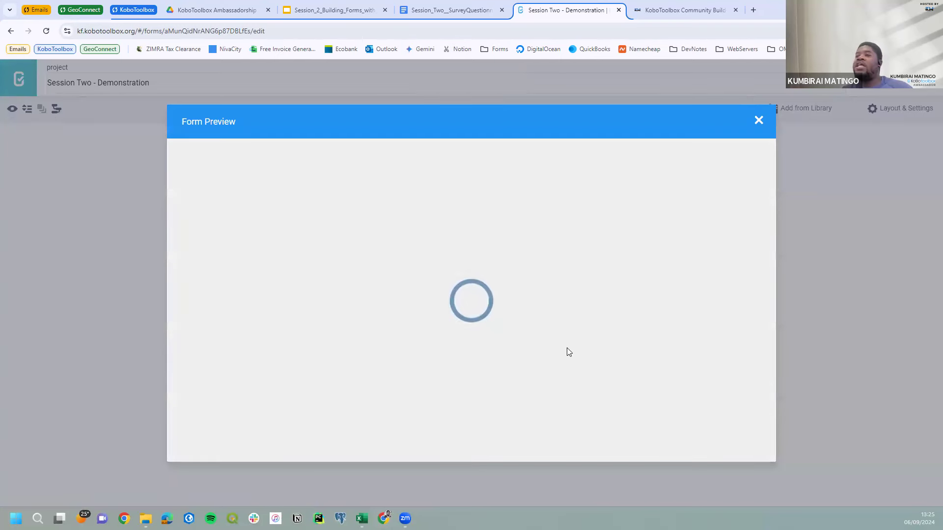
{"action": "scroll", "coordinate": [521, 348], "scroll_direction": "down", "scroll_amount": 5}
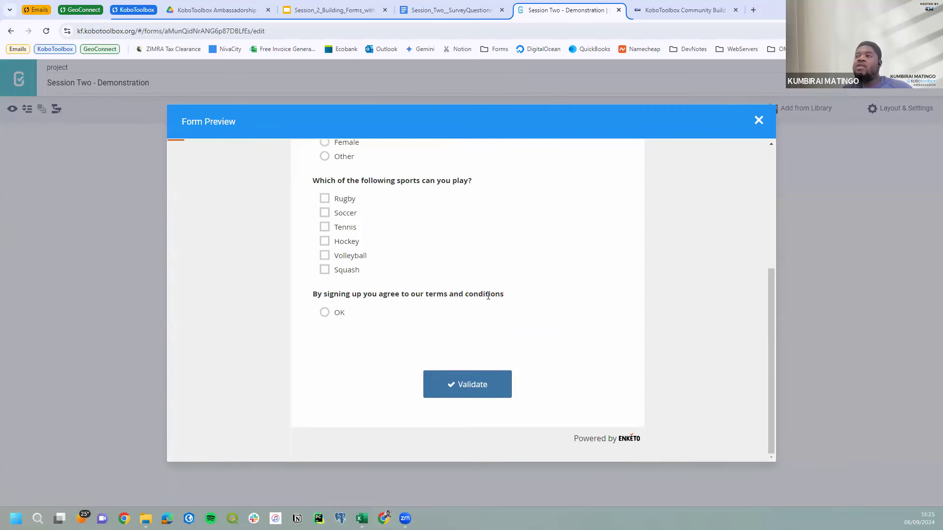
{"action": "left_click", "coordinate": [334, 317]}
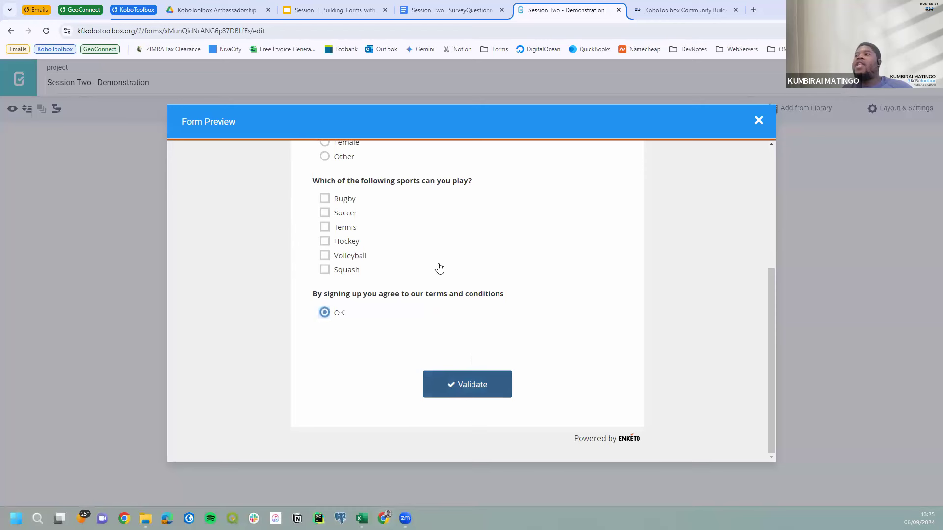
{"action": "left_click", "coordinate": [757, 123]}
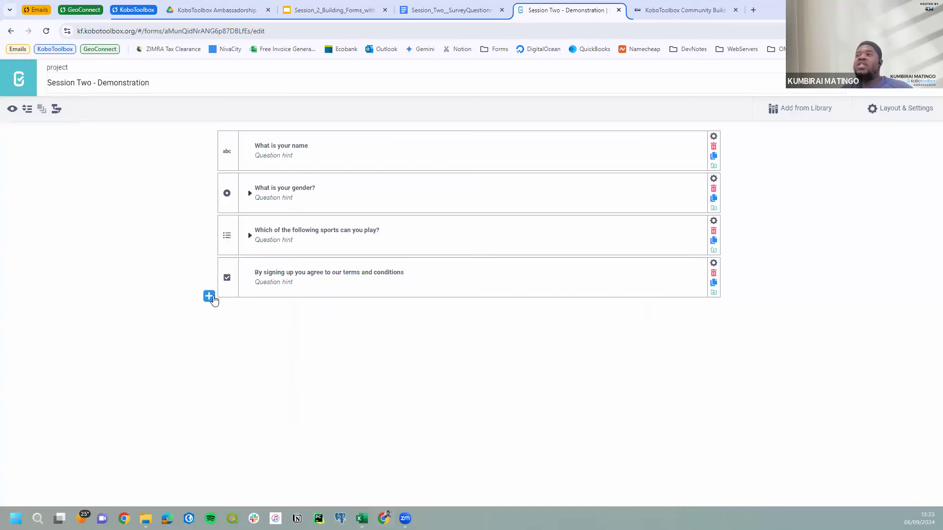
Add 'How many cars do you have' as a Number question after the terms question
{"action": "left_click", "coordinate": [209, 297]}
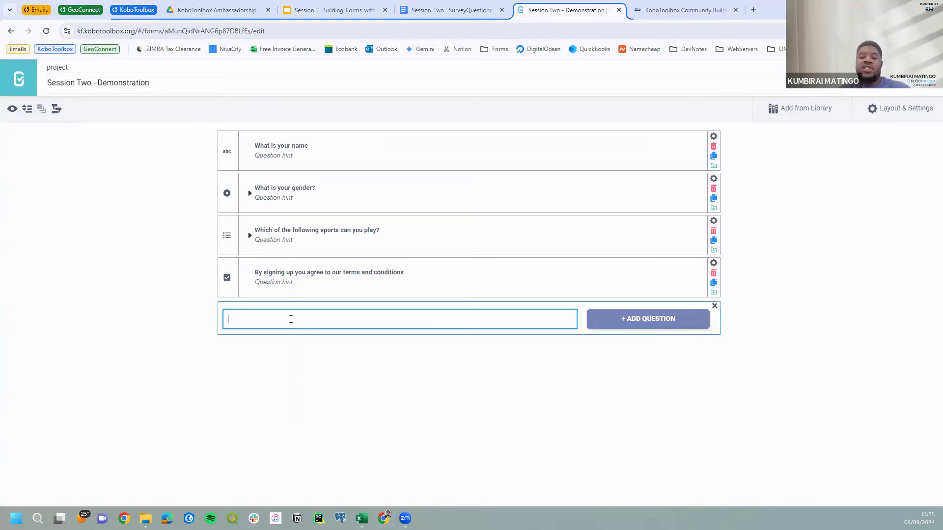
{"action": "type", "text": "How many "}
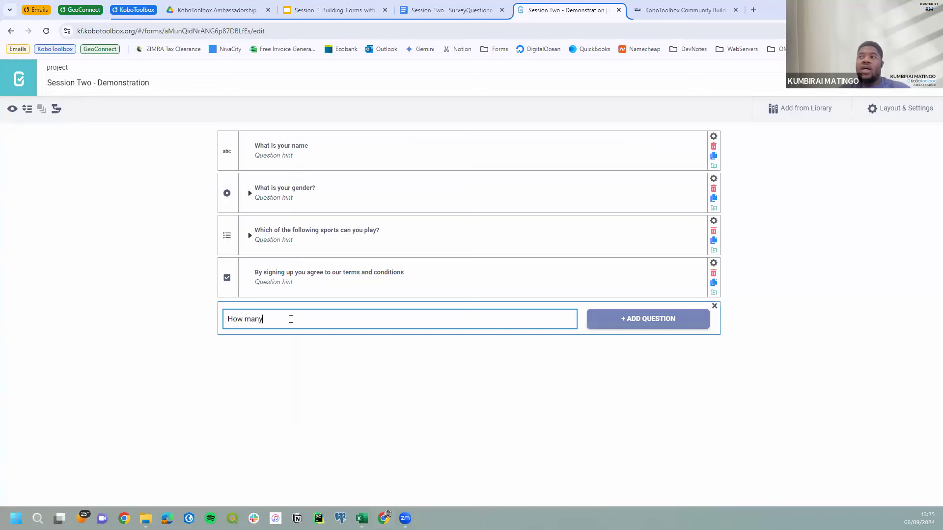
{"action": "type", "text": "cars "}
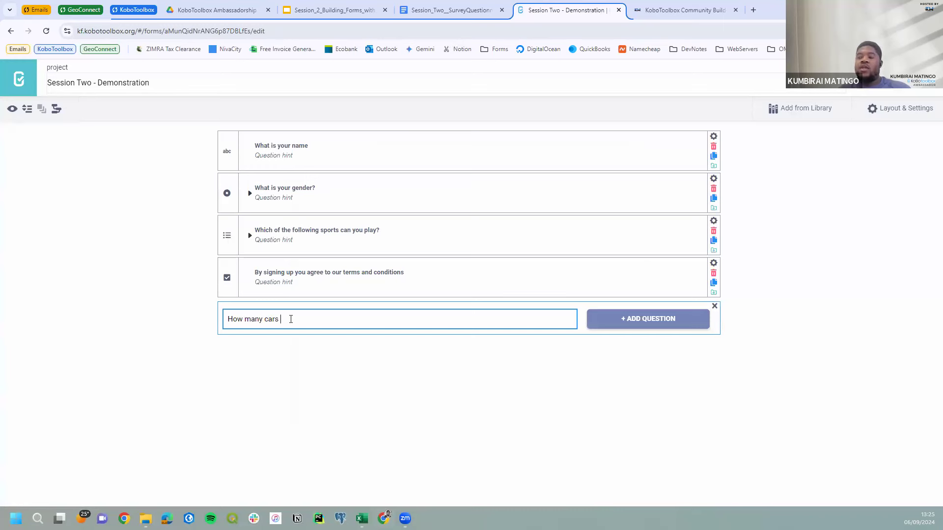
{"action": "type", "text": "do you have"}
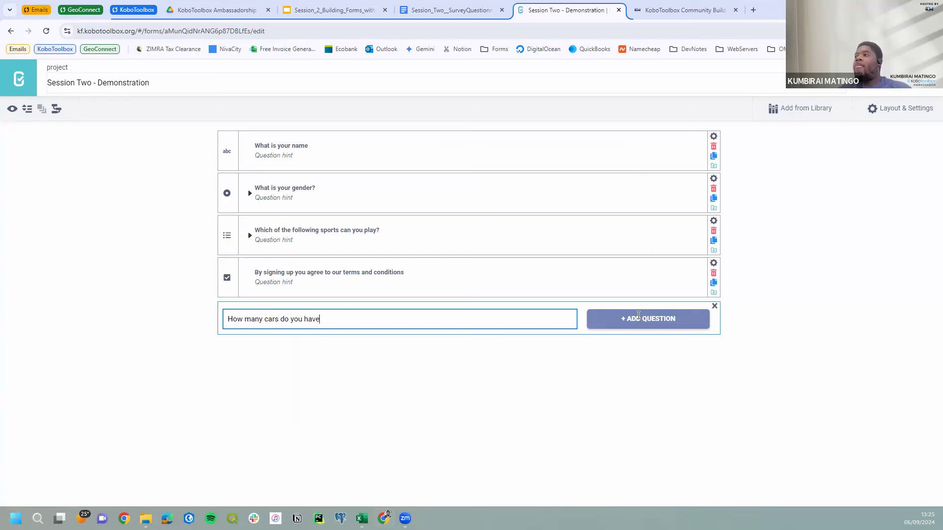
{"action": "key", "text": "Return"}
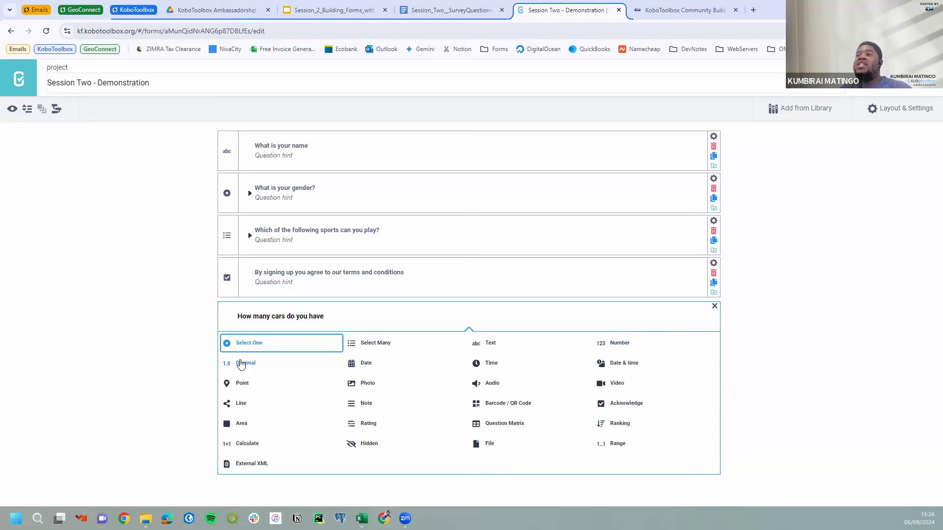
{"action": "left_click", "coordinate": [619, 345]}
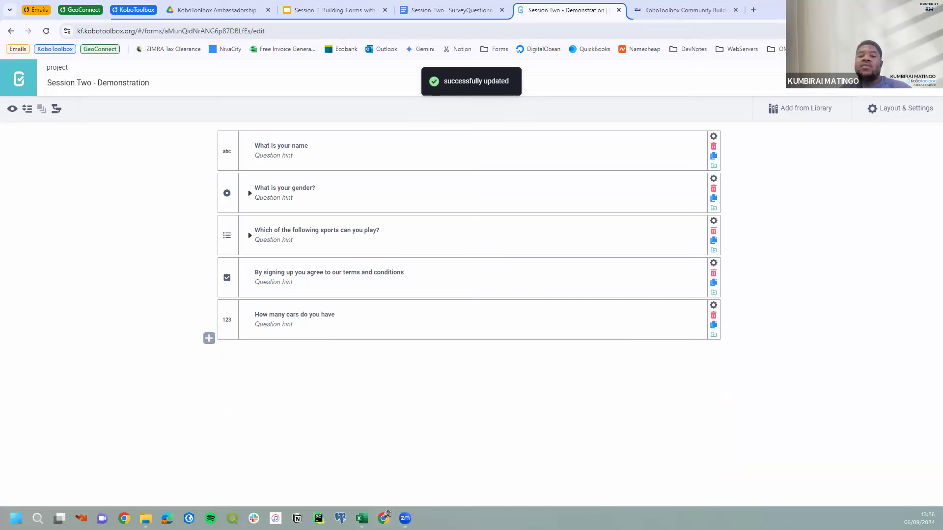
Add 'What is your date of birth' as a Date & time question, then preview the form
{"action": "left_click", "coordinate": [208, 339]}
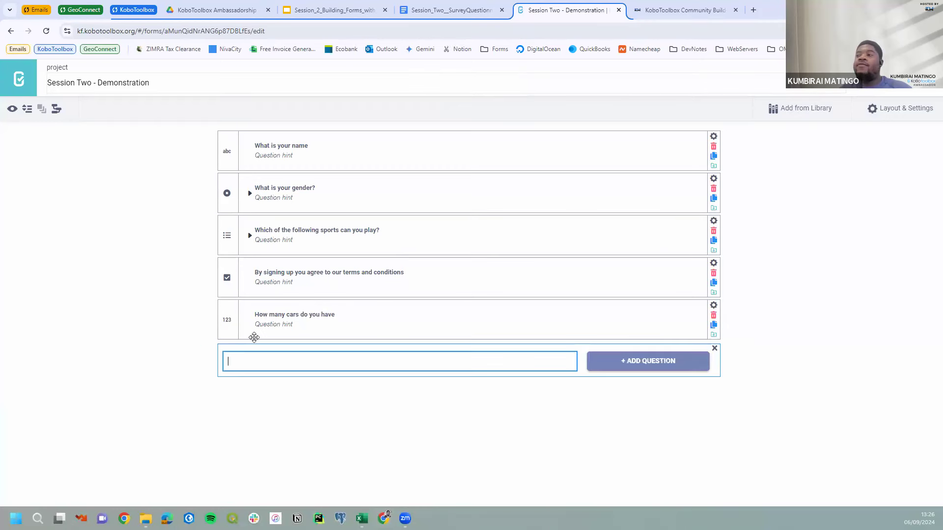
{"action": "type", "text": "What is "}
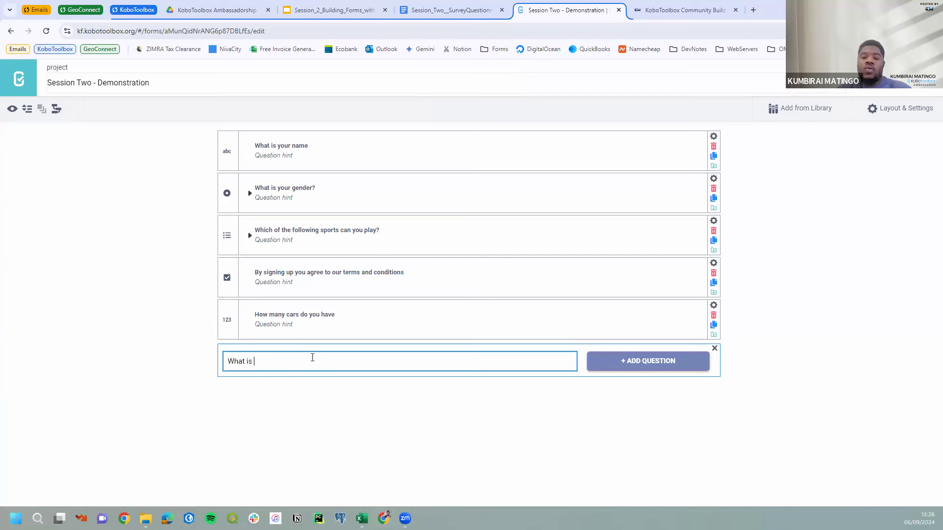
{"action": "type", "text": "your date of birth"}
{"action": "left_click", "coordinate": [659, 362]}
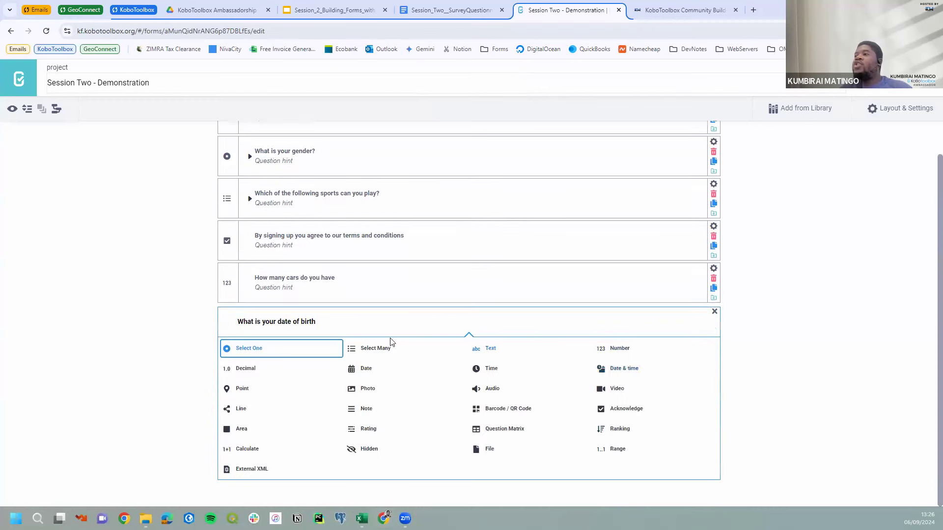
{"action": "left_click", "coordinate": [624, 369]}
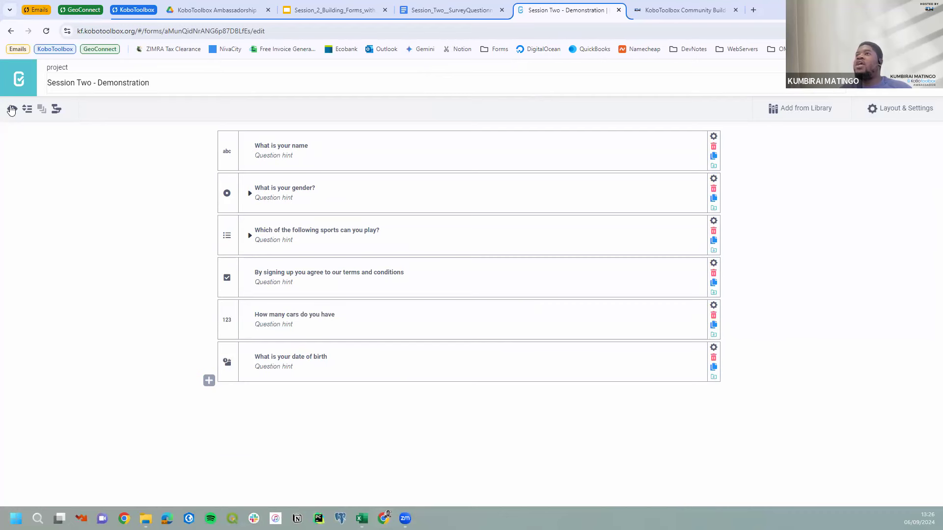
{"action": "left_click", "coordinate": [11, 110]}
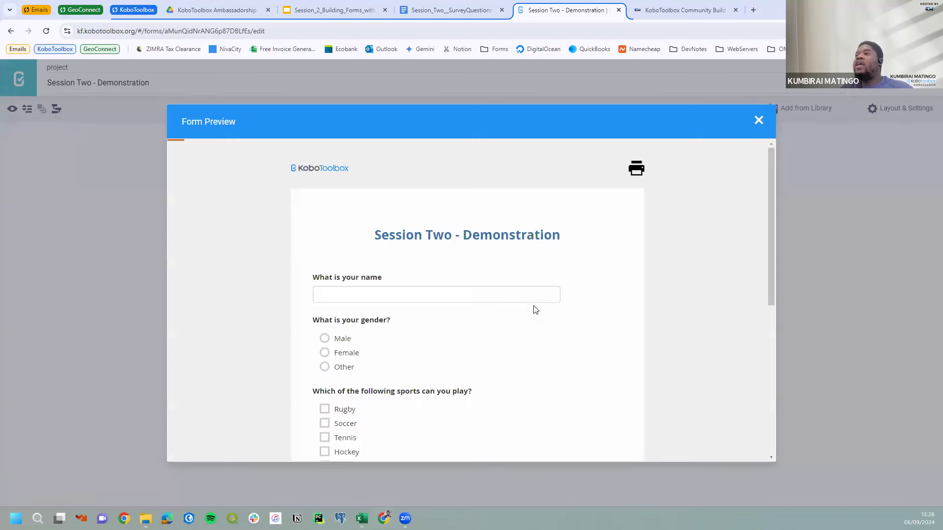
Answer the date of birth question in the preview with 2 September 2024
{"action": "scroll", "coordinate": [513, 324], "scroll_direction": "down", "scroll_amount": 5}
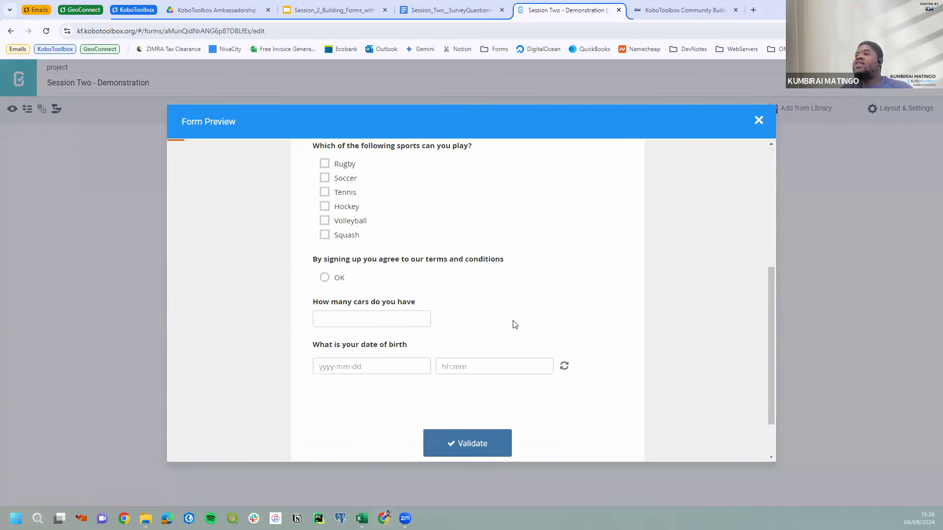
{"action": "left_click", "coordinate": [367, 368]}
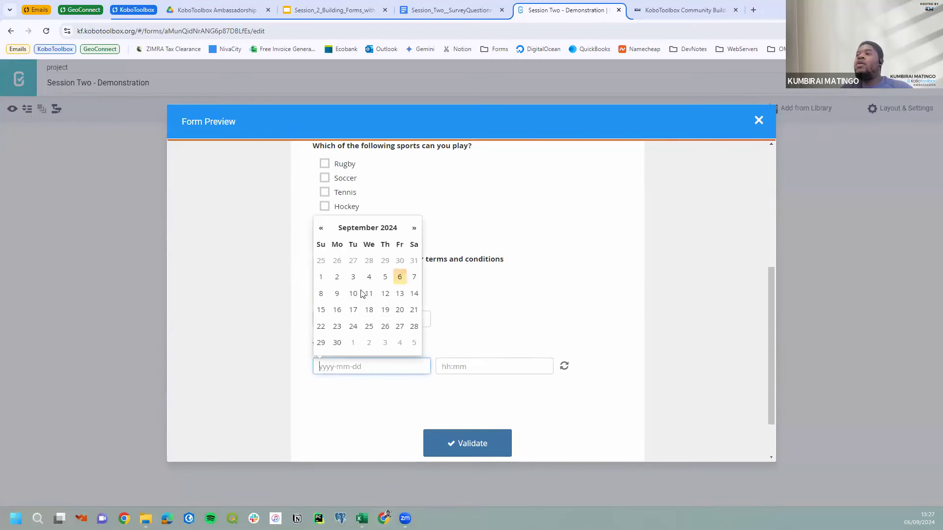
{"action": "left_click", "coordinate": [337, 277]}
Try the birth-time picker, then close the form preview
{"action": "left_click", "coordinate": [449, 367]}
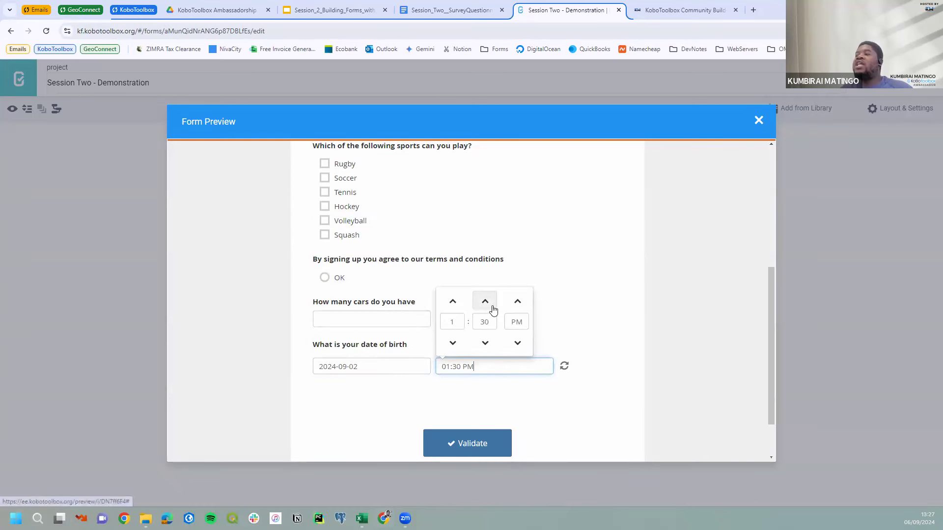
{"action": "left_click", "coordinate": [434, 384]}
{"action": "left_click", "coordinate": [455, 372]}
{"action": "left_click", "coordinate": [633, 314]}
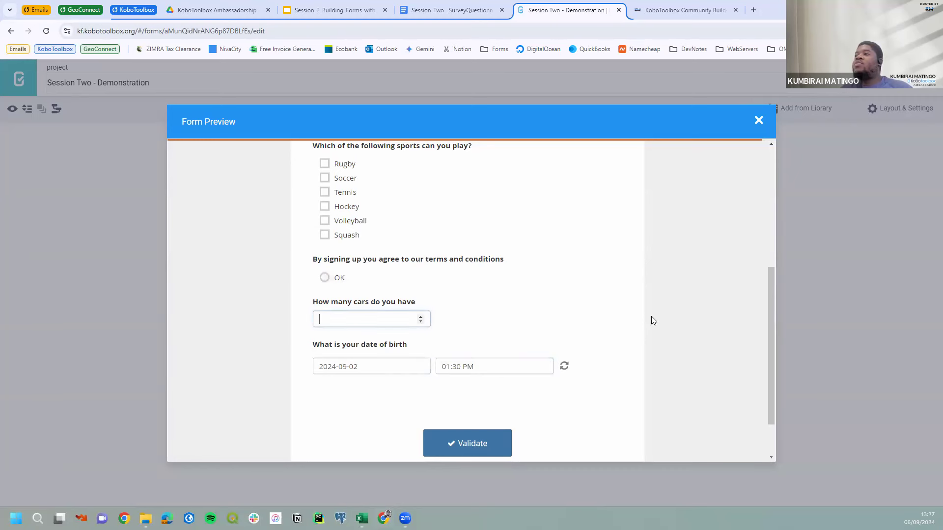
{"action": "left_click", "coordinate": [477, 366]}
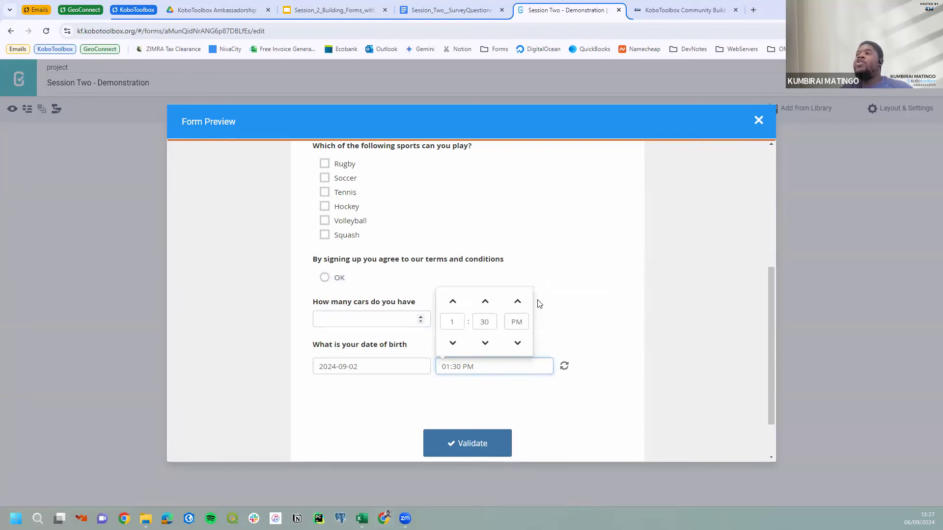
{"action": "left_click", "coordinate": [497, 394]}
{"action": "left_click", "coordinate": [479, 367]}
{"action": "left_click", "coordinate": [483, 411]}
{"action": "left_click", "coordinate": [757, 120]}
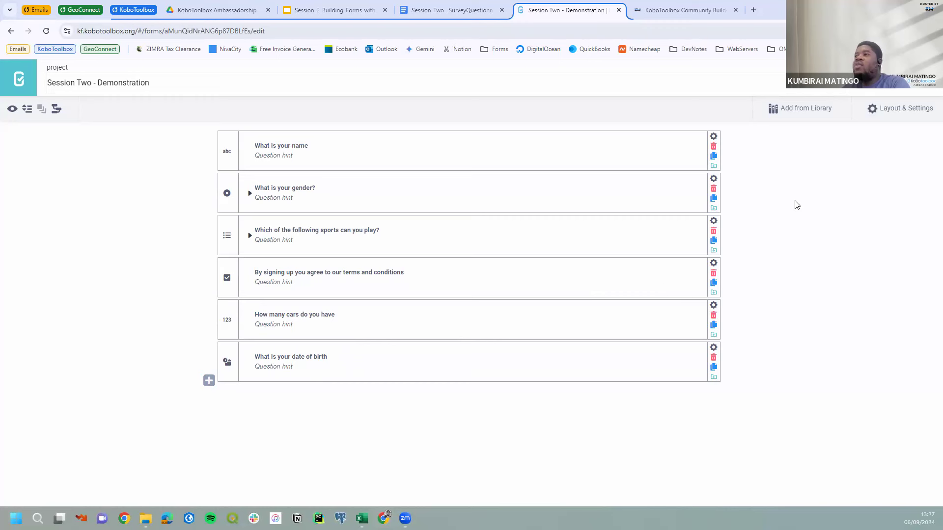
Add a 'Where are you' question of the Point location type
{"action": "left_click", "coordinate": [210, 380]}
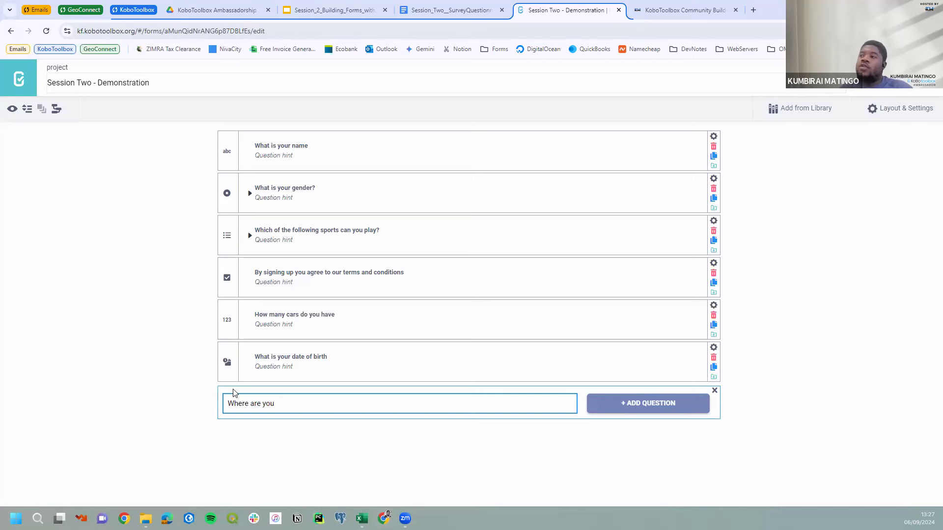
{"action": "left_click", "coordinate": [632, 407]}
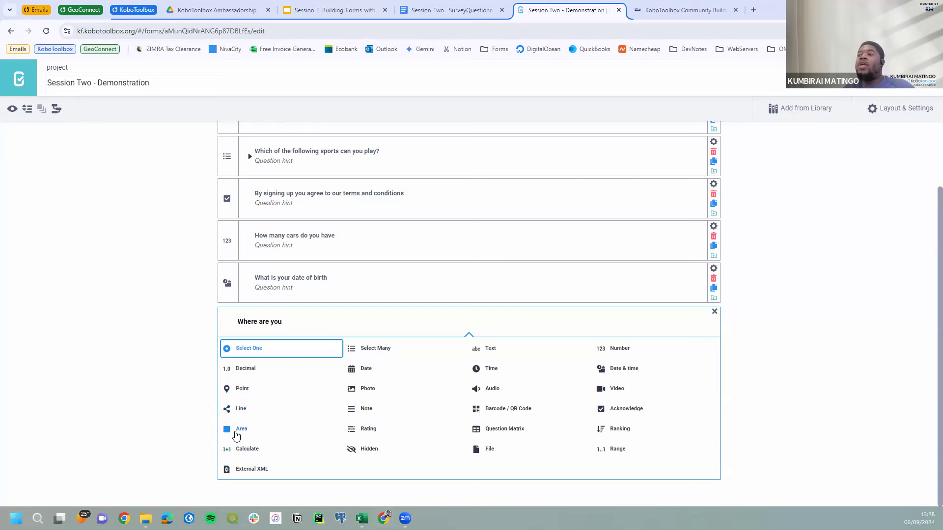
{"action": "left_click", "coordinate": [241, 389]}
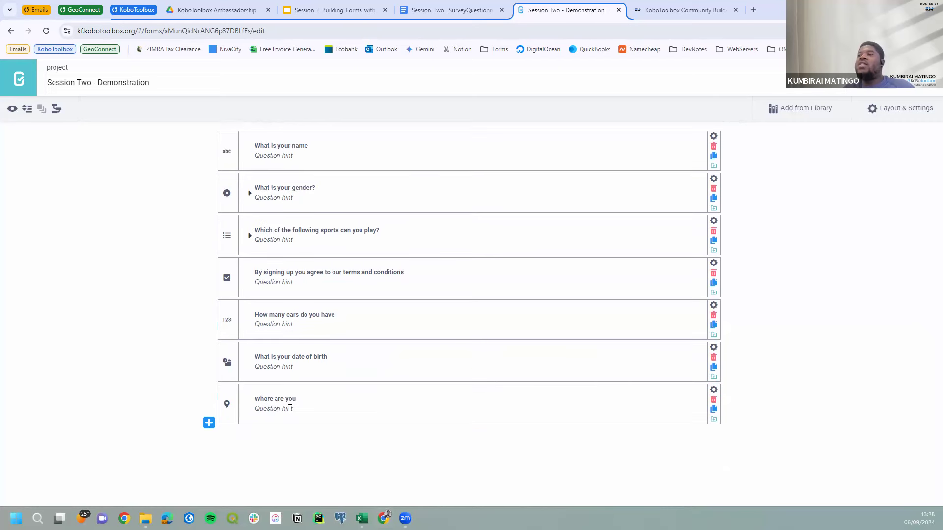
Add an 'Add Property Boundary' question of the Area type at the end
{"action": "left_click", "coordinate": [199, 429]}
{"action": "type", "text": "Add Property Boundary"}
{"action": "key", "text": "Return"}
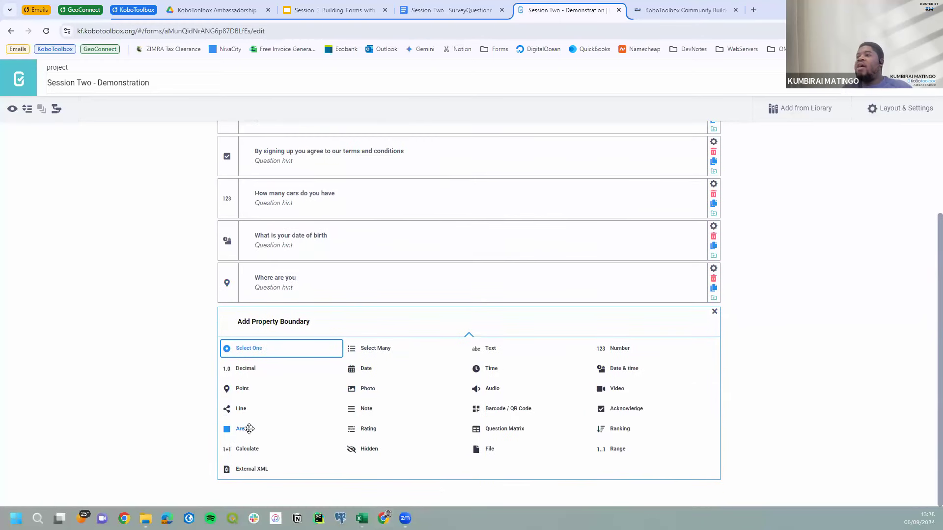
{"action": "left_click", "coordinate": [248, 428]}
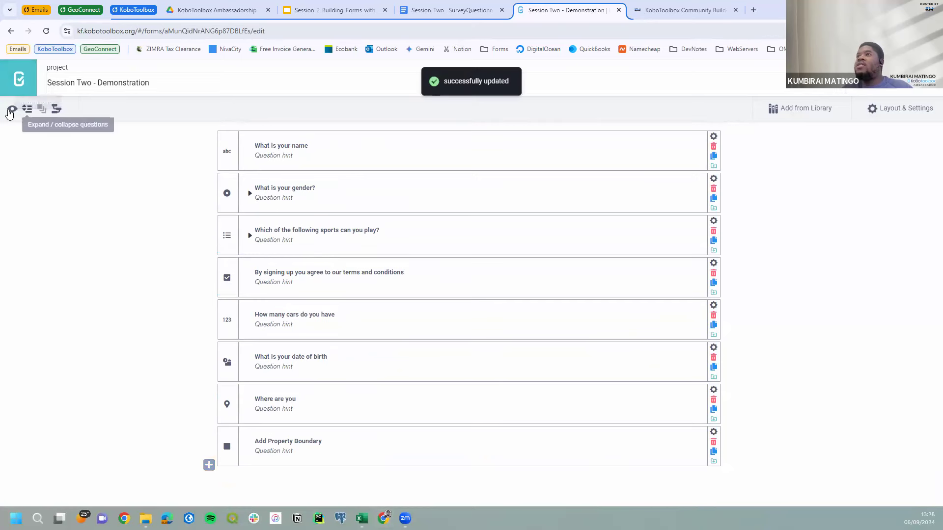
In the form preview, try detecting the current location for 'Where are you'
{"action": "left_click", "coordinate": [12, 109]}
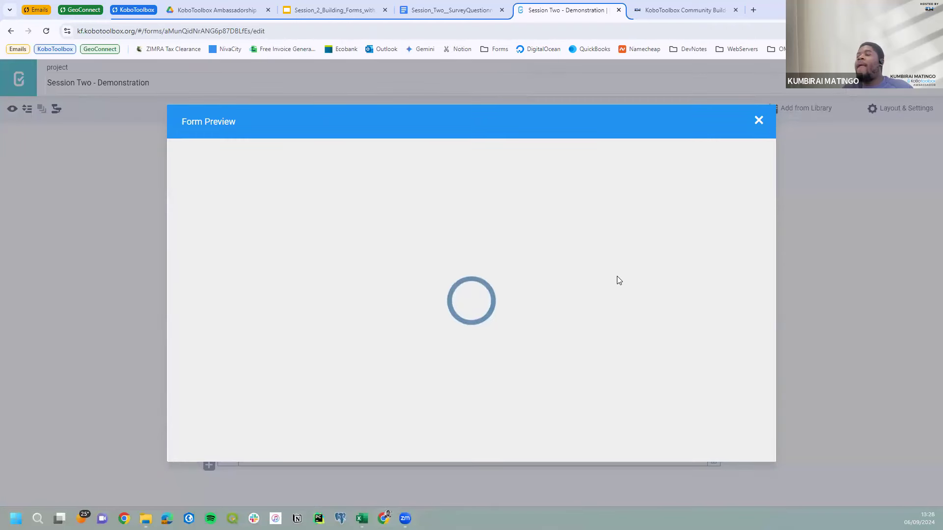
{"action": "scroll", "coordinate": [516, 334], "scroll_direction": "down", "scroll_amount": 10}
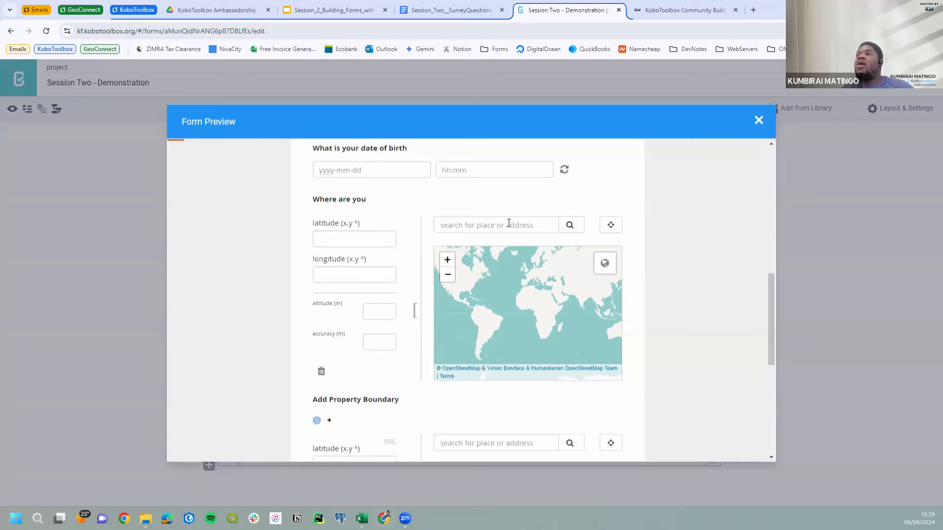
{"action": "left_click", "coordinate": [608, 225]}
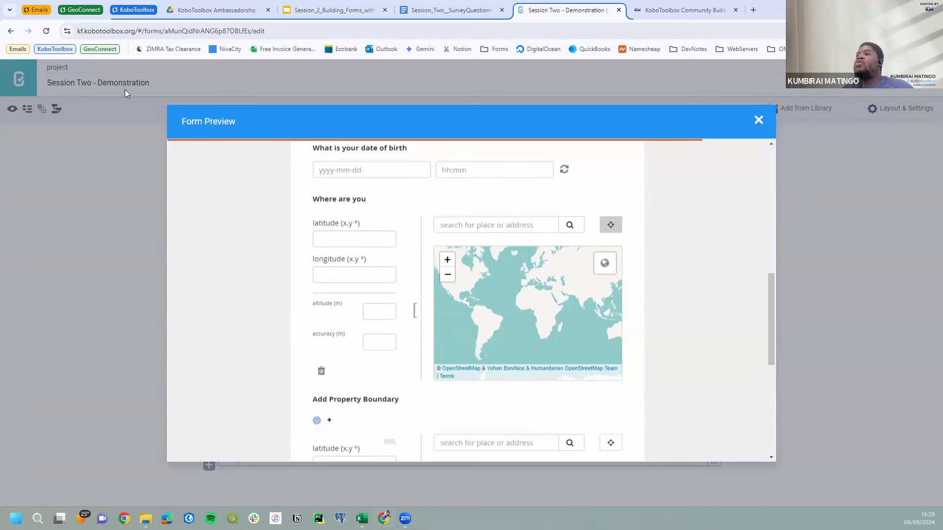
{"action": "left_click", "coordinate": [66, 31]}
{"action": "left_click", "coordinate": [611, 224]}
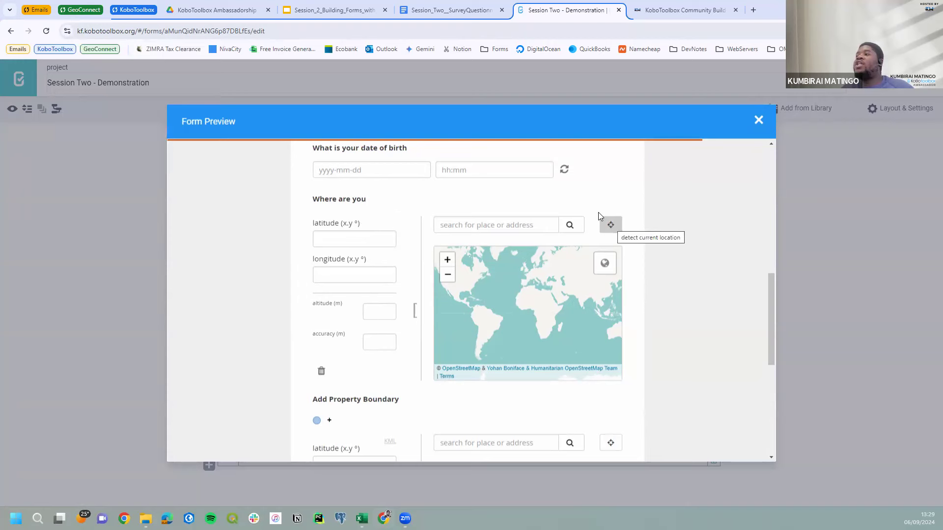
Mark a point in Harare (-17.81162, 30.916655) on the Where are you map
{"action": "scroll", "coordinate": [568, 337], "scroll_direction": "up", "scroll_amount": 5}
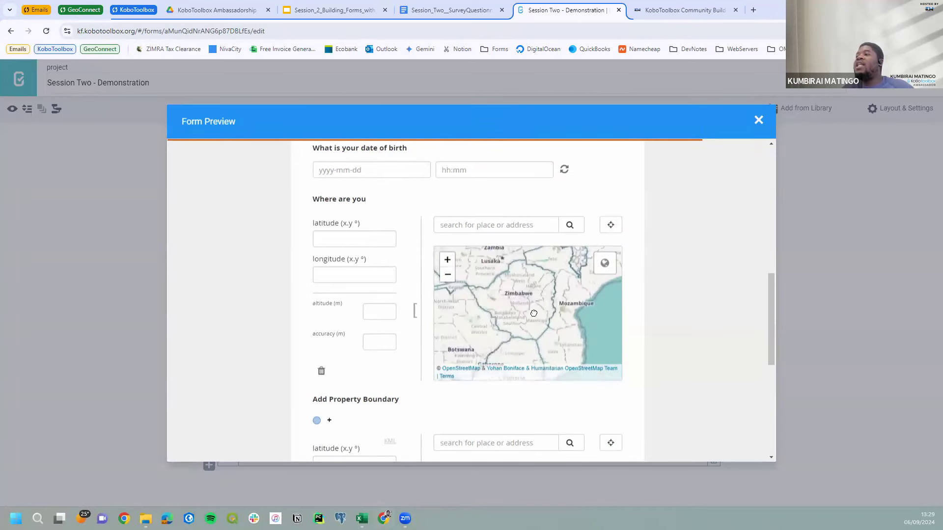
{"action": "scroll", "coordinate": [526, 313], "scroll_direction": "up", "scroll_amount": 3}
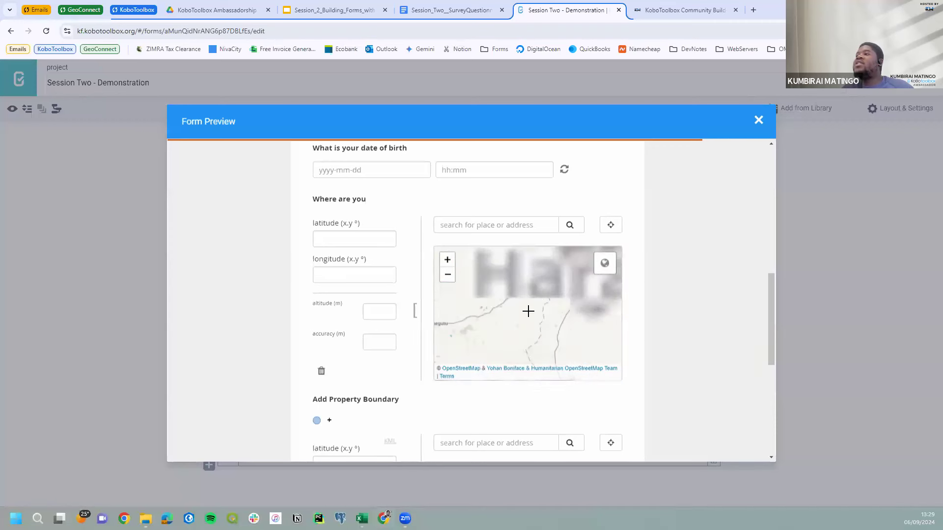
{"action": "left_click", "coordinate": [538, 298]}
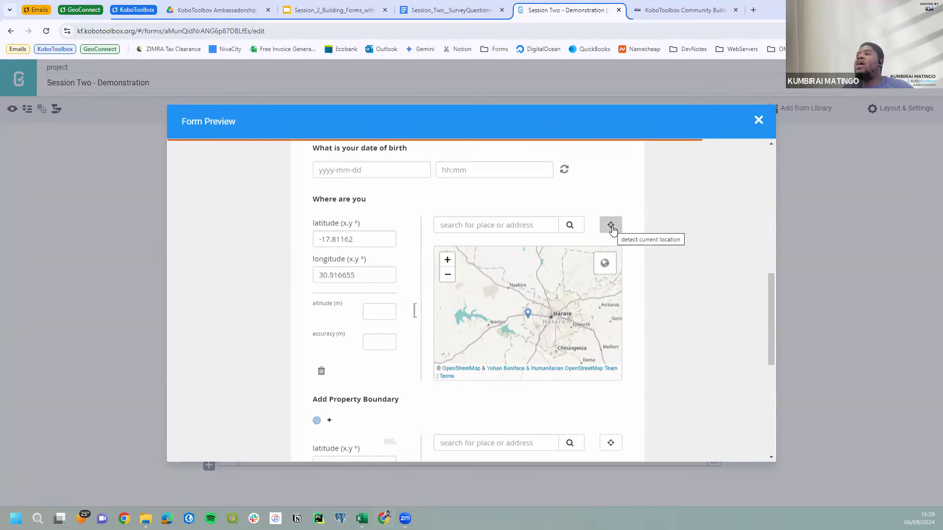
{"action": "scroll", "coordinate": [649, 335], "scroll_direction": "down", "scroll_amount": 5}
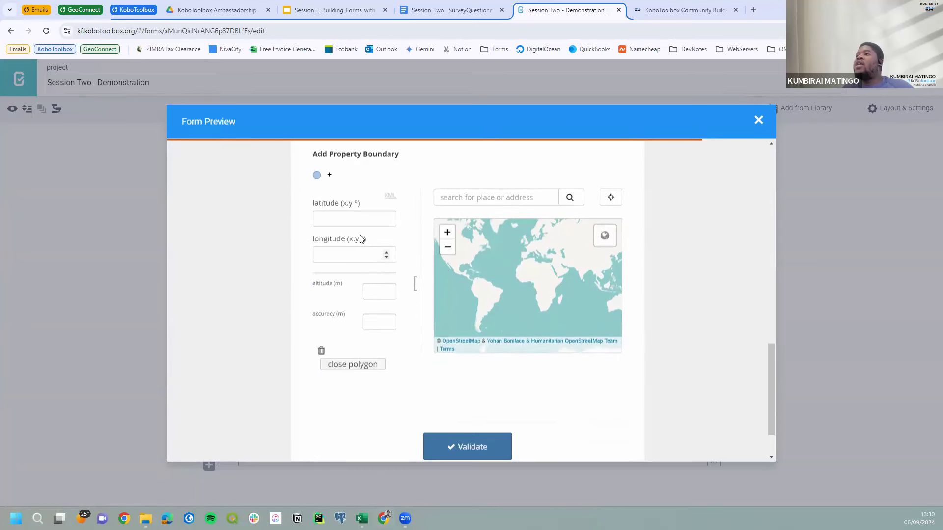
Pan and zoom the Add Property Boundary map in to the Harare area
{"action": "scroll", "coordinate": [383, 236], "scroll_direction": "up", "scroll_amount": 1}
{"action": "scroll", "coordinate": [560, 332], "scroll_direction": "up", "scroll_amount": 5}
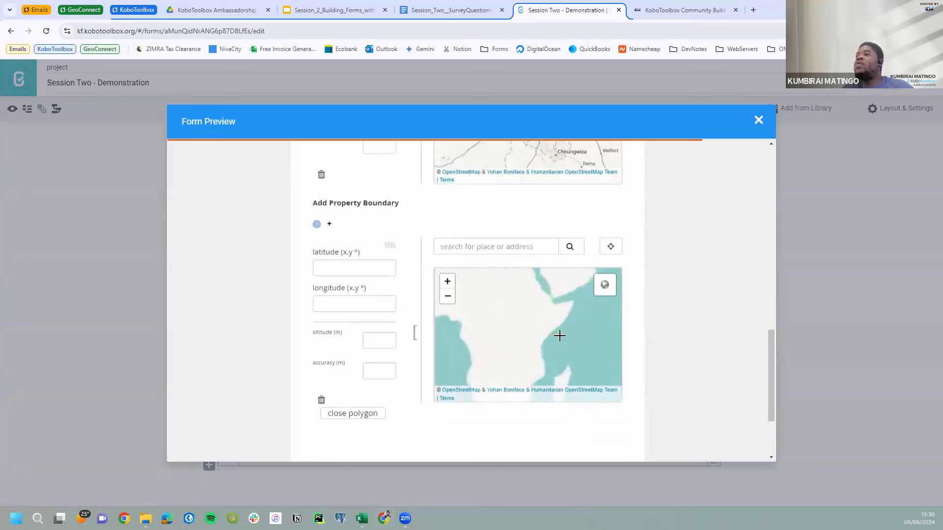
{"action": "left_click_drag", "start_coordinate": [562, 330], "coordinate": [562, 290]}
{"action": "left_click_drag", "start_coordinate": [524, 340], "coordinate": [539, 293]}
{"action": "left_click_drag", "start_coordinate": [520, 362], "coordinate": [539, 326]}
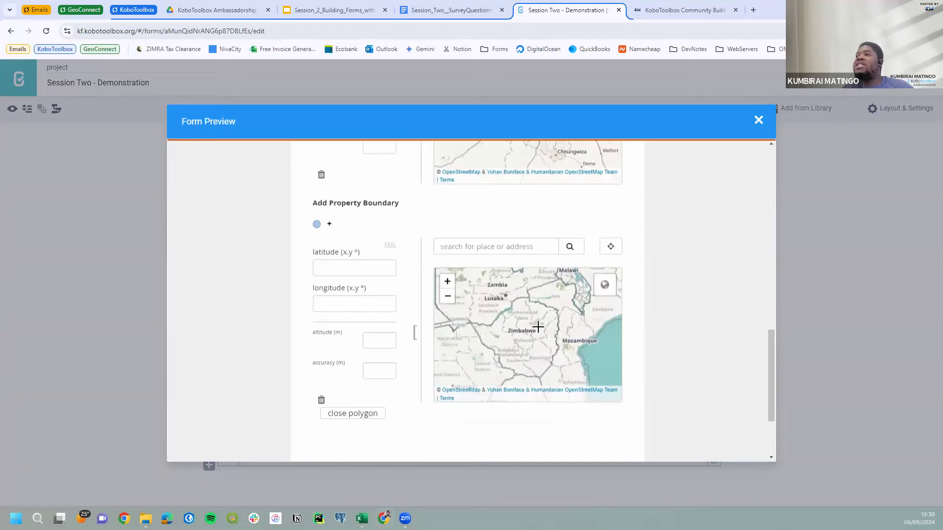
{"action": "scroll", "coordinate": [537, 326], "scroll_direction": "up", "scroll_amount": 3}
{"action": "left_click_drag", "start_coordinate": [534, 319], "coordinate": [519, 330]}
{"action": "scroll", "coordinate": [505, 329], "scroll_direction": "up", "scroll_amount": 3}
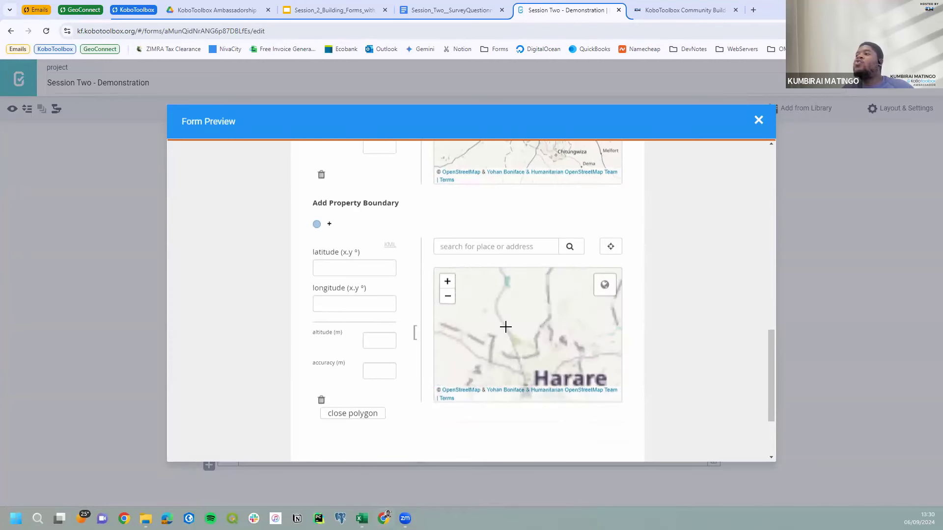
{"action": "scroll", "coordinate": [505, 316], "scroll_direction": "up", "scroll_amount": 2}
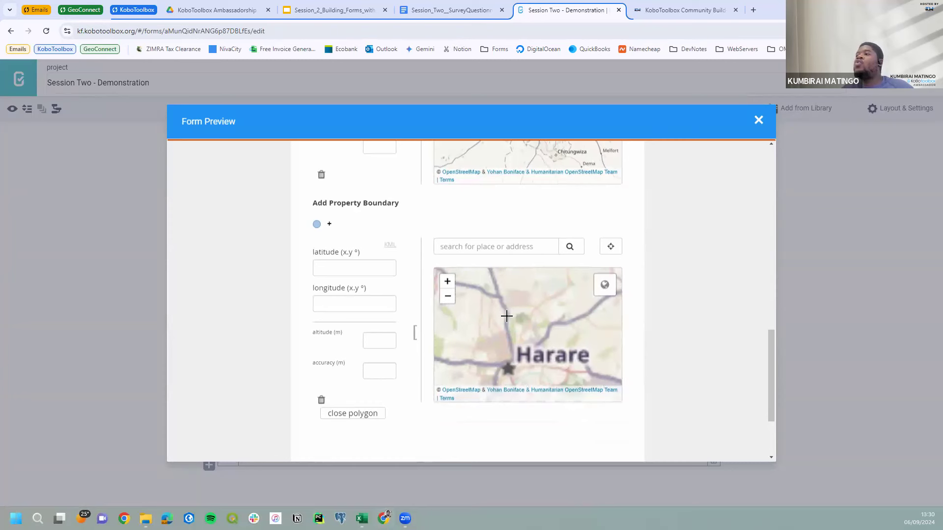
{"action": "scroll", "coordinate": [515, 336], "scroll_direction": "up", "scroll_amount": 2}
{"action": "scroll", "coordinate": [545, 324], "scroll_direction": "up", "scroll_amount": 1}
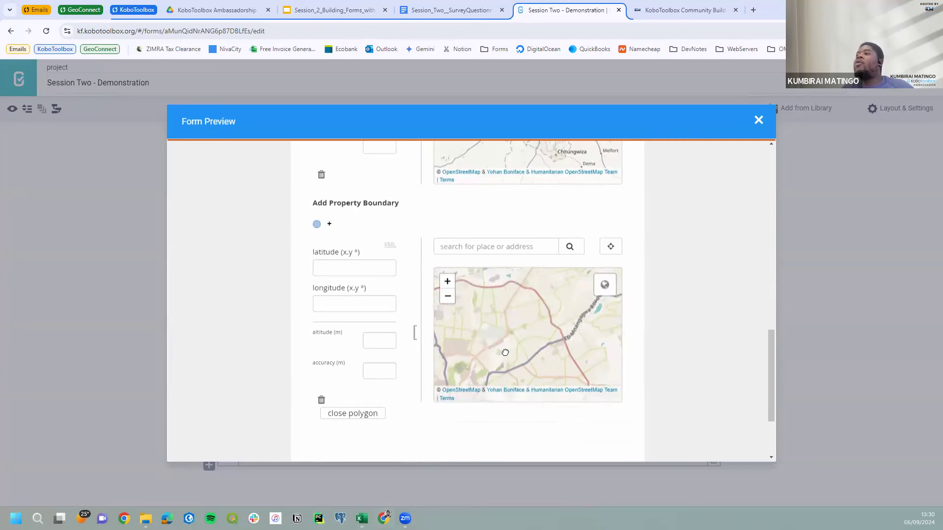
{"action": "scroll", "coordinate": [520, 329], "scroll_direction": "up", "scroll_amount": 3}
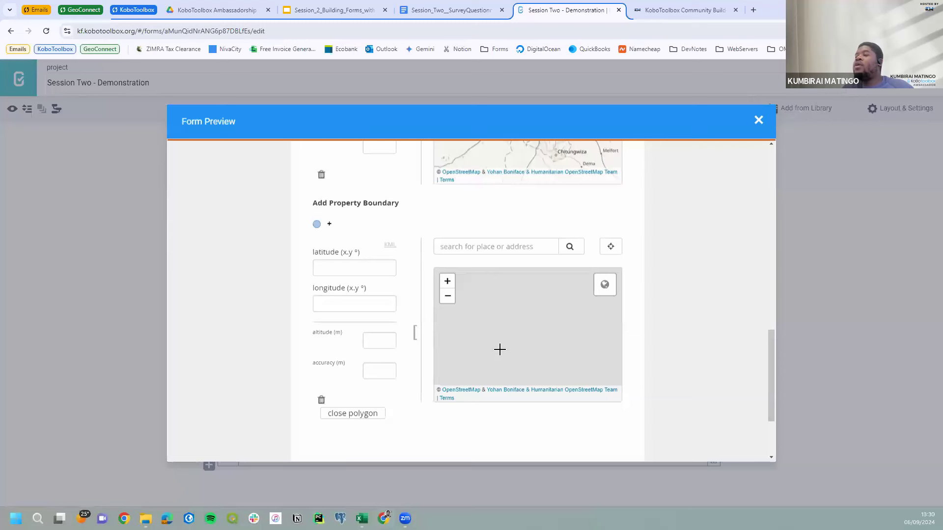
{"action": "scroll", "coordinate": [523, 338], "scroll_direction": "up", "scroll_amount": 2}
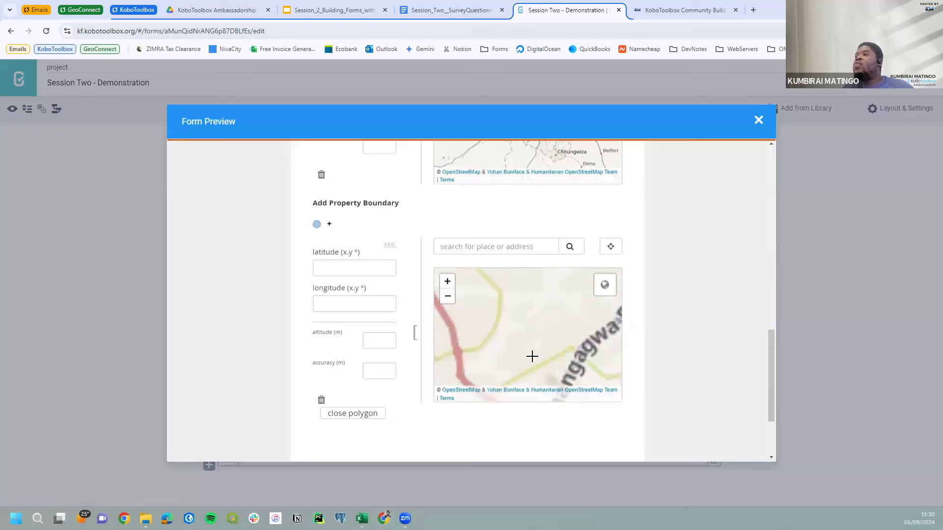
{"action": "scroll", "coordinate": [532, 356], "scroll_direction": "up", "scroll_amount": 2}
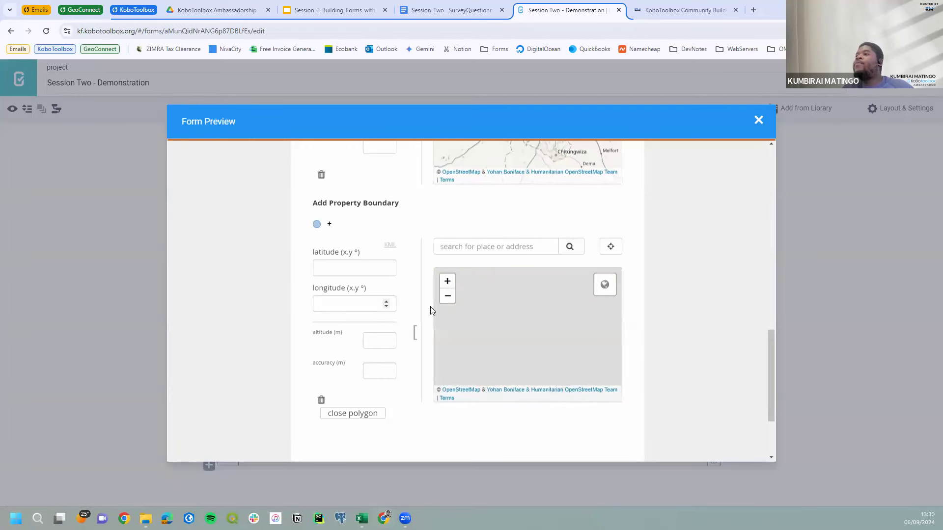
{"action": "scroll", "coordinate": [491, 335], "scroll_direction": "down", "scroll_amount": 2}
Draw a four-corner boundary of about 110.22 ha, closing it at the first corner
{"action": "left_click", "coordinate": [477, 289]}
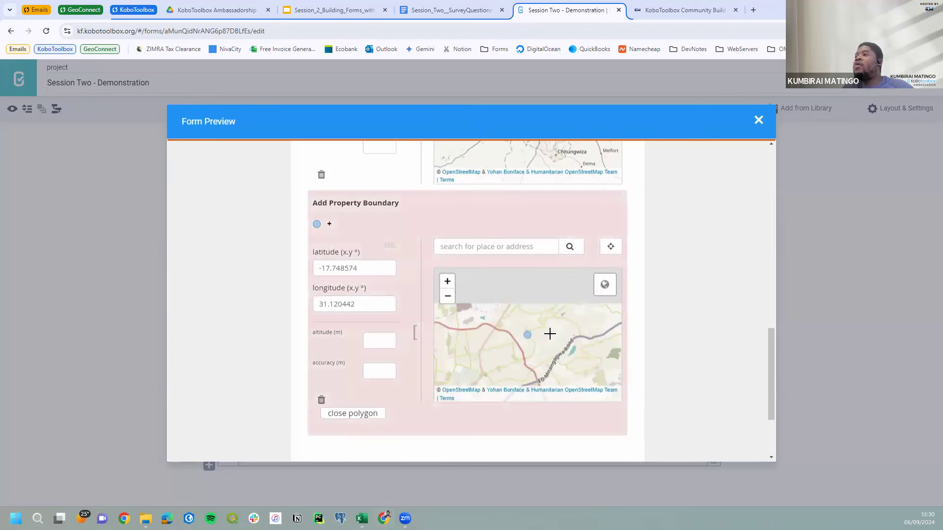
{"action": "left_click", "coordinate": [550, 334]}
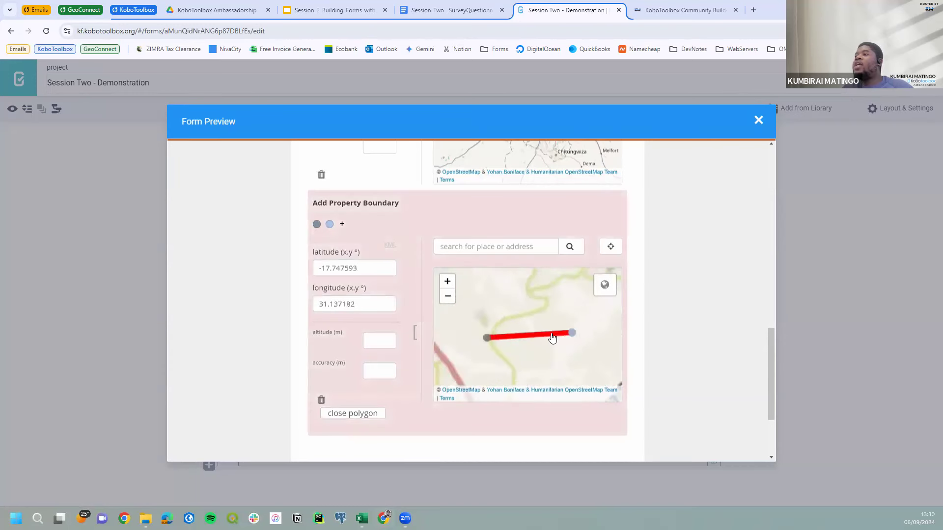
{"action": "left_click", "coordinate": [552, 374]}
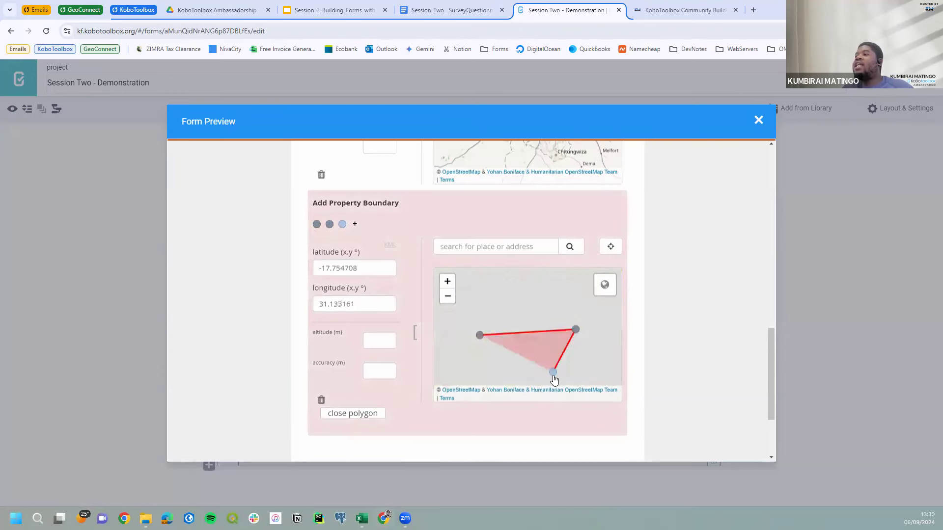
{"action": "left_click", "coordinate": [480, 353]}
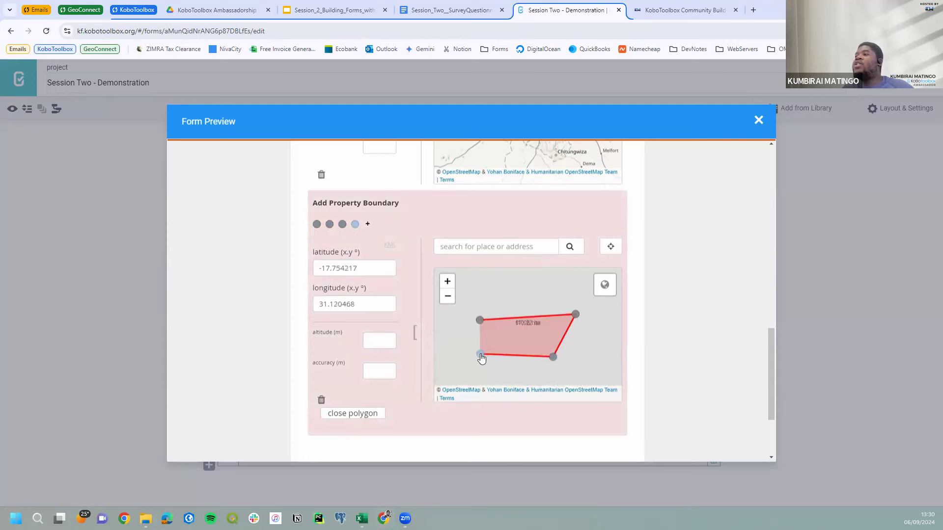
{"action": "left_click", "coordinate": [480, 321]}
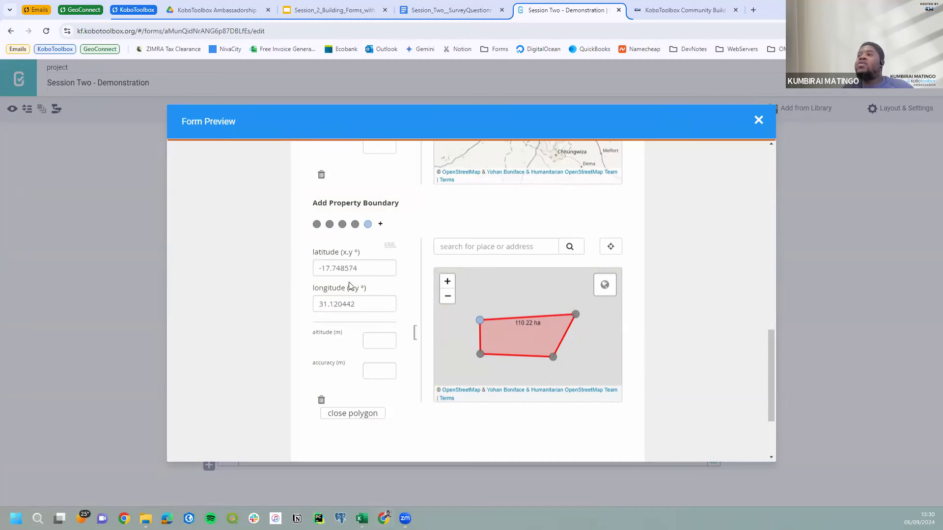
Finish the 110.22 ha property boundary polygon on the map
{"action": "left_click", "coordinate": [361, 413]}
{"action": "scroll", "coordinate": [366, 320], "scroll_direction": "down", "scroll_amount": 2}
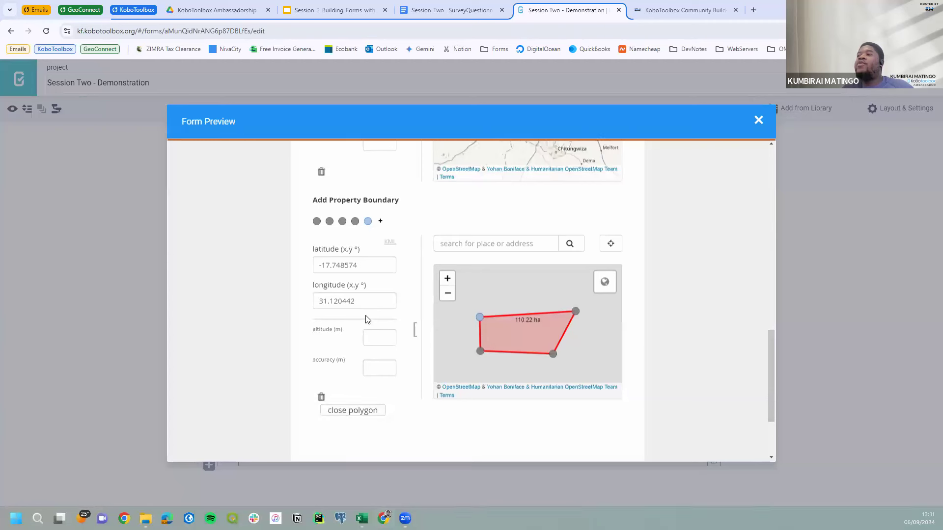
{"action": "scroll", "coordinate": [498, 375], "scroll_direction": "up", "scroll_amount": 2}
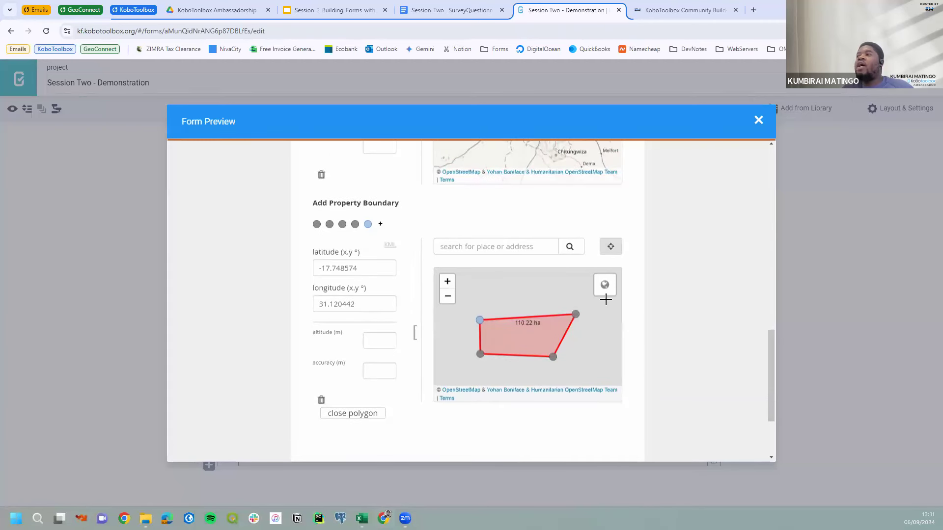
{"action": "scroll", "coordinate": [518, 343], "scroll_direction": "down", "scroll_amount": 3}
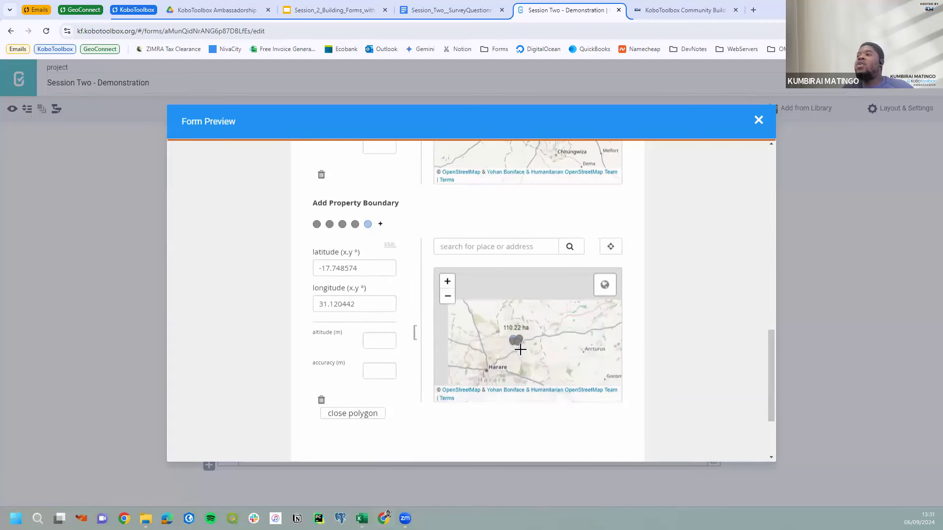
{"action": "scroll", "coordinate": [518, 341], "scroll_direction": "up", "scroll_amount": 1}
Switch the boundary map's base layer through satellite and terrain to streets
{"action": "mouse_move", "coordinate": [606, 287]}
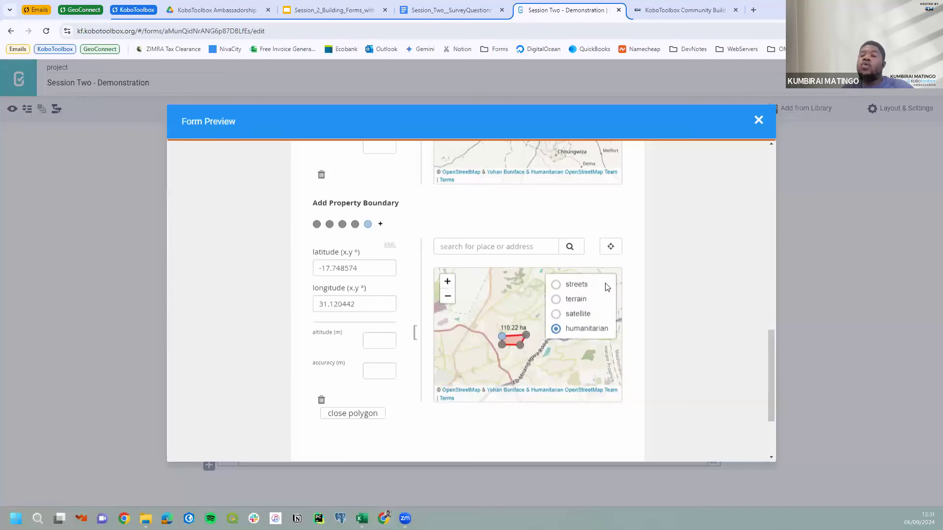
{"action": "left_click", "coordinate": [559, 315]}
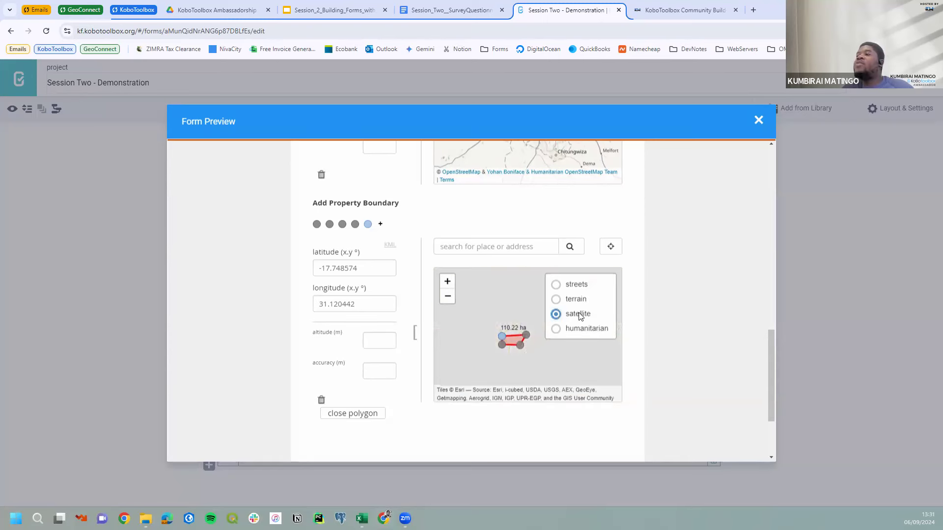
{"action": "left_click", "coordinate": [559, 300]}
{"action": "left_click", "coordinate": [558, 284]}
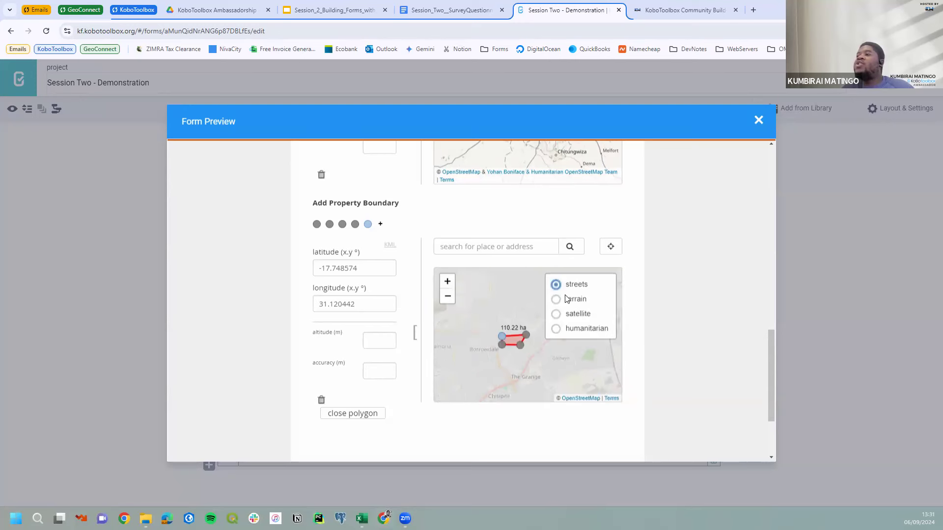
{"action": "scroll", "coordinate": [498, 347], "scroll_direction": "up", "scroll_amount": 2}
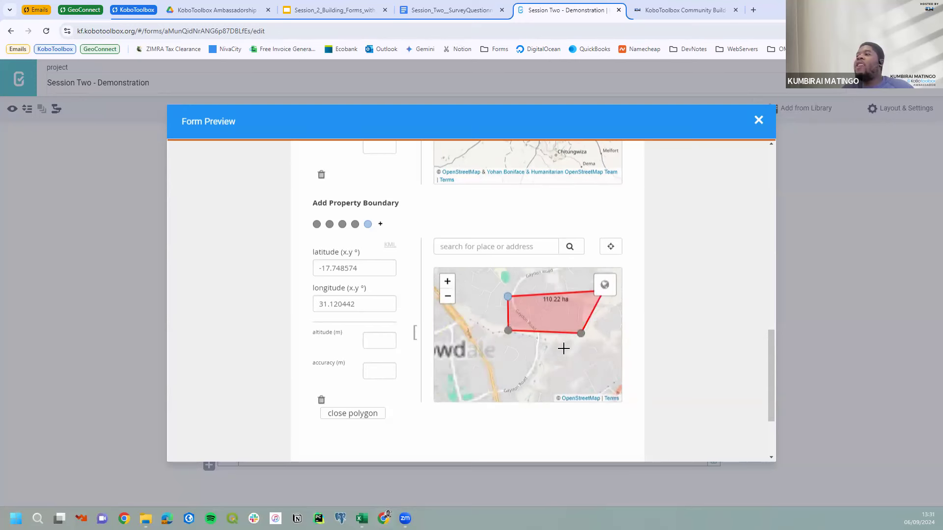
{"action": "right_click", "coordinate": [547, 346]}
{"action": "key", "text": "Escape"}
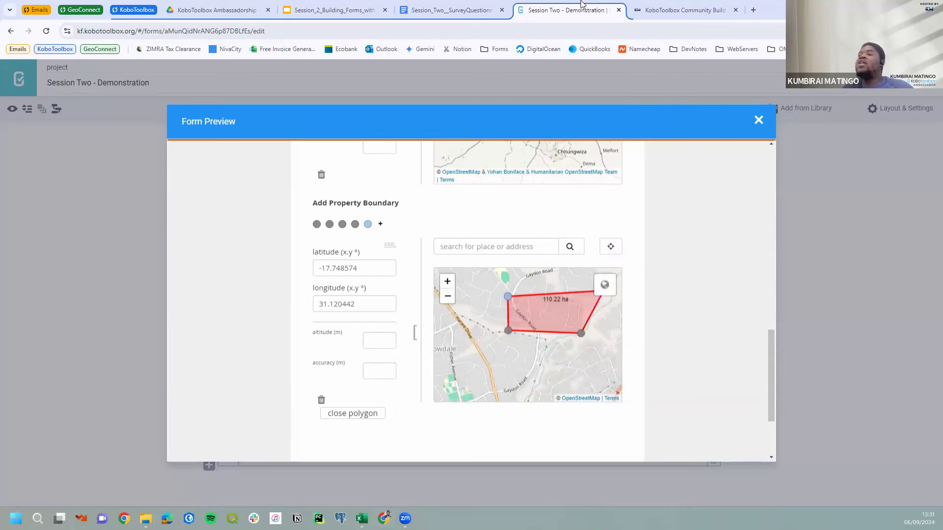
Close Form Preview to see all eight questions in the builder
{"action": "left_click", "coordinate": [759, 121]}
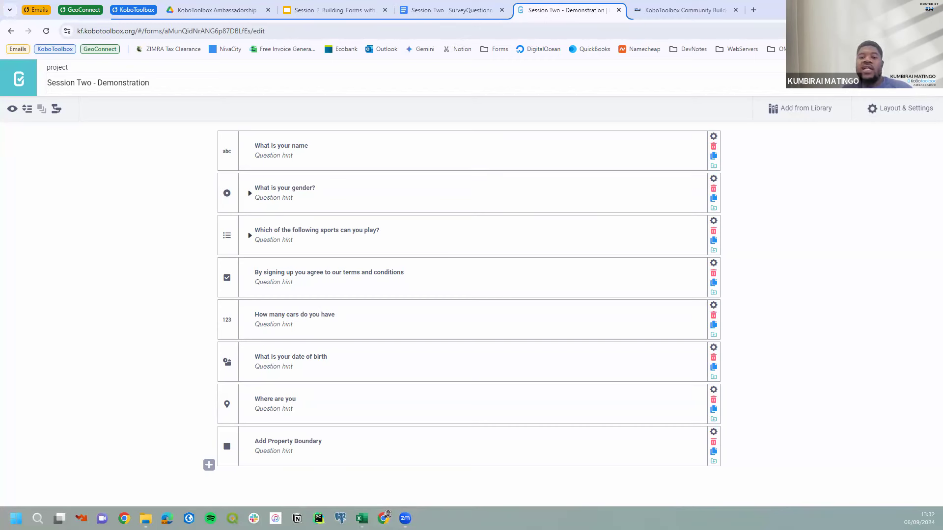
Add a final File question titled 'Upload your assignment' and preview the form
{"action": "left_click", "coordinate": [209, 465]}
{"action": "scroll", "coordinate": [802, 370], "scroll_direction": "down", "scroll_amount": 1}
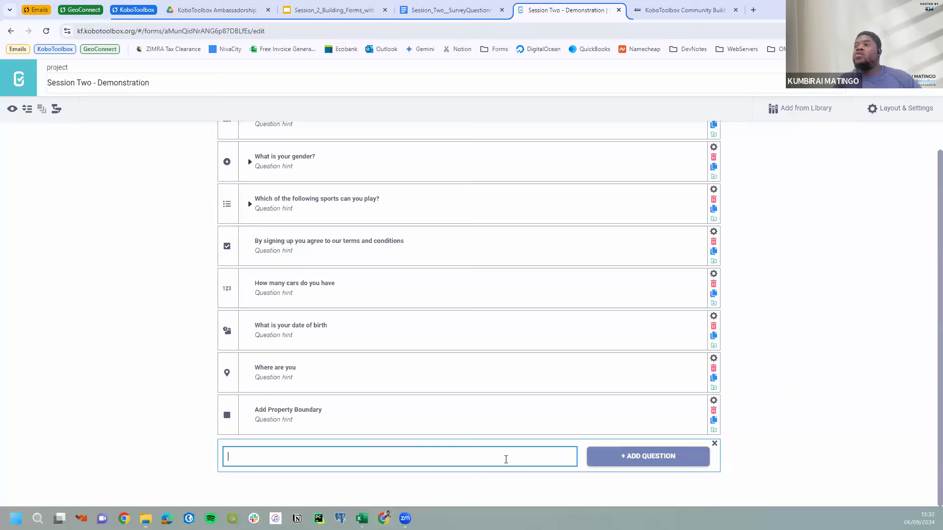
{"action": "type", "text": "Ypload"}
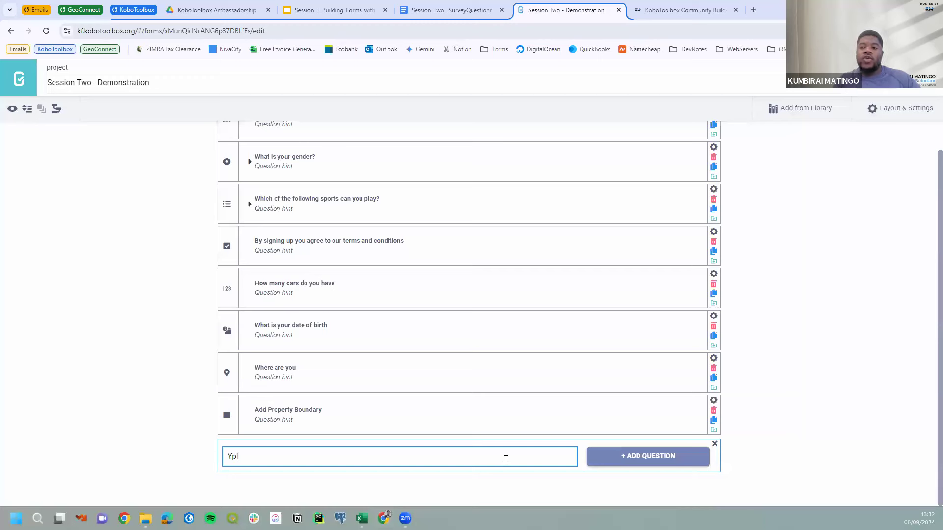
{"action": "key", "text": "BackSpace"}
{"action": "key", "text": "BackSpace"}
{"action": "key", "text": "BackSpace"}
{"action": "key", "text": "BackSpace"}
{"action": "key", "text": "BackSpace"}
{"action": "type", "text": "Upload yo"}
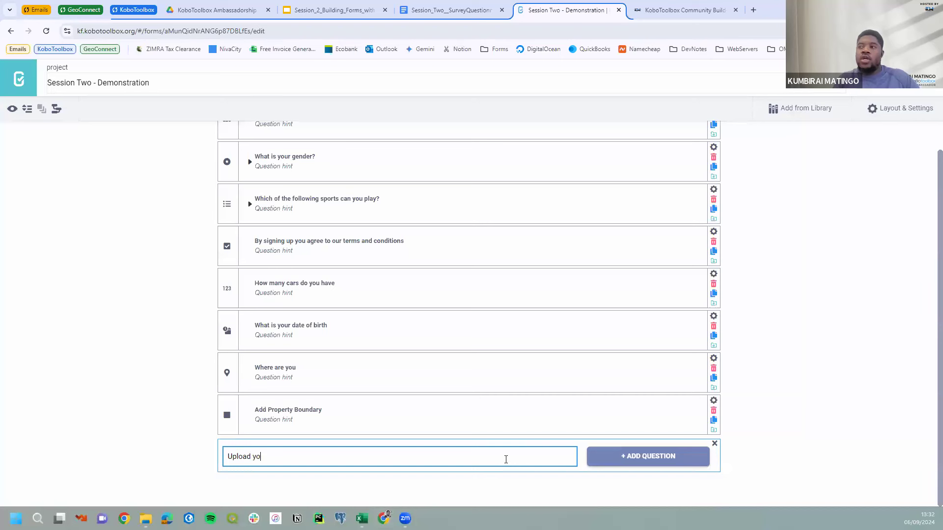
{"action": "type", "text": "ur assignment"}
{"action": "left_click", "coordinate": [699, 463]}
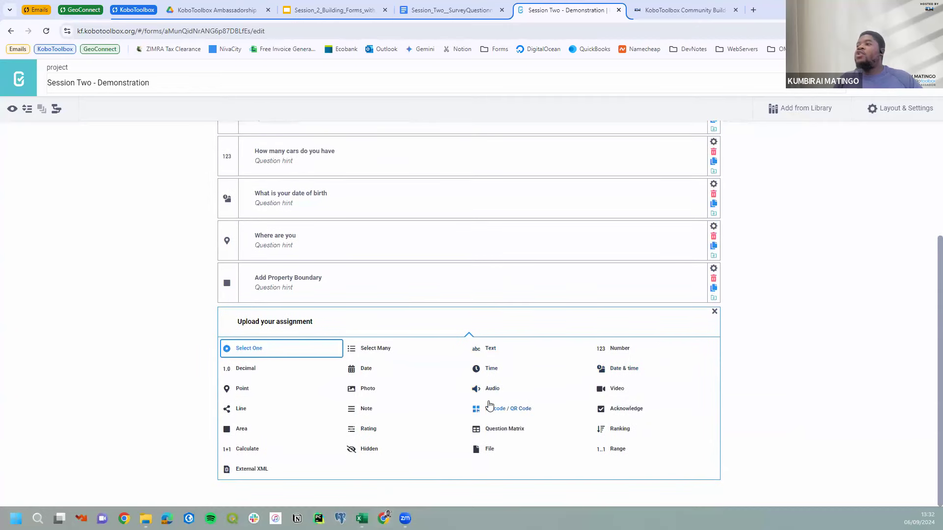
{"action": "left_click", "coordinate": [489, 449]}
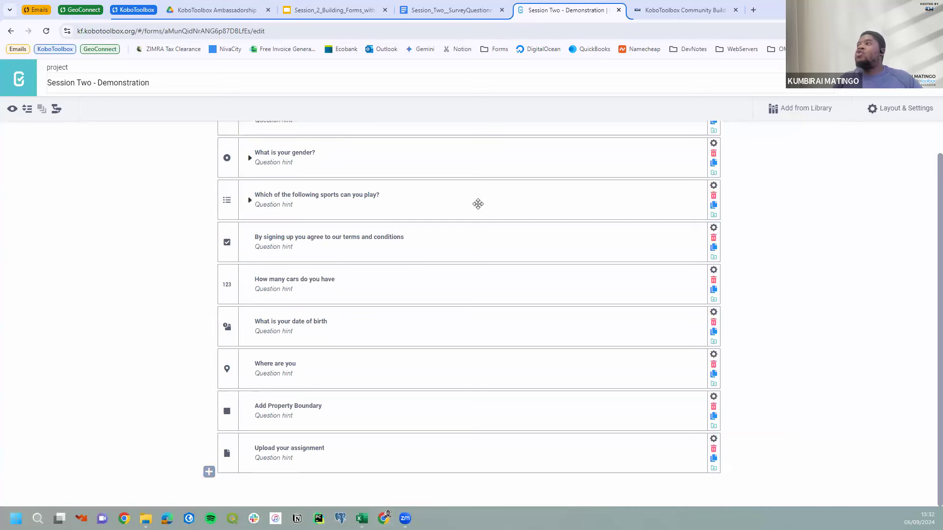
{"action": "left_click", "coordinate": [12, 109]}
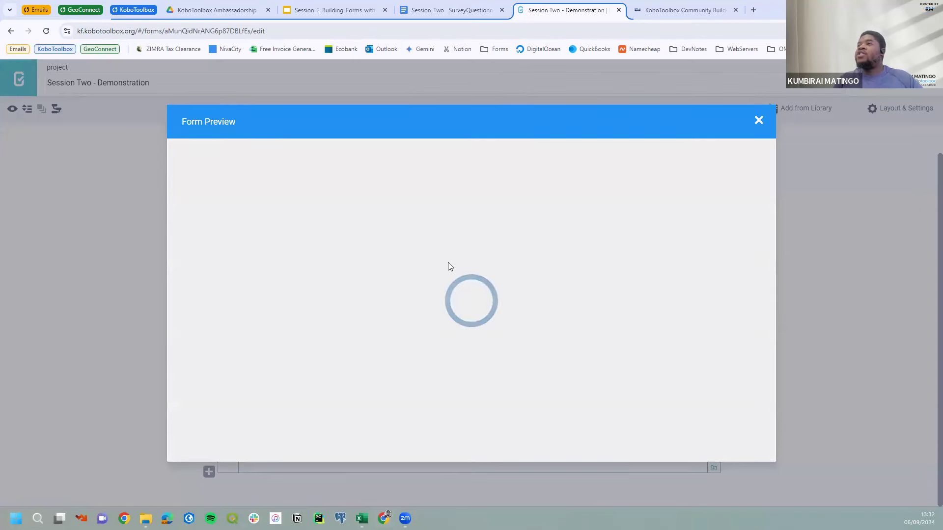
Try the 'Upload your assignment' file field in the preview, cancel the file picker, and close the preview
{"action": "scroll", "coordinate": [479, 346], "scroll_direction": "down", "scroll_amount": 2}
{"action": "scroll", "coordinate": [482, 339], "scroll_direction": "down", "scroll_amount": 10}
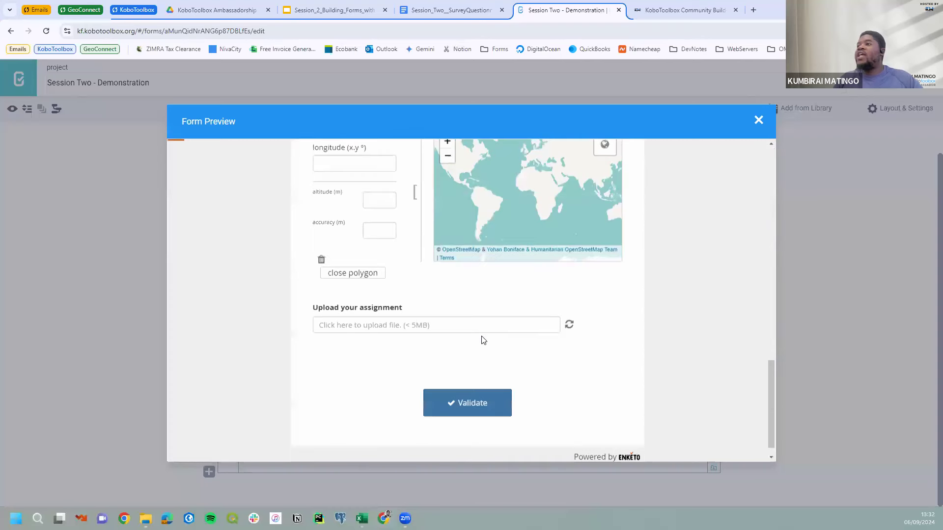
{"action": "left_click", "coordinate": [350, 309]}
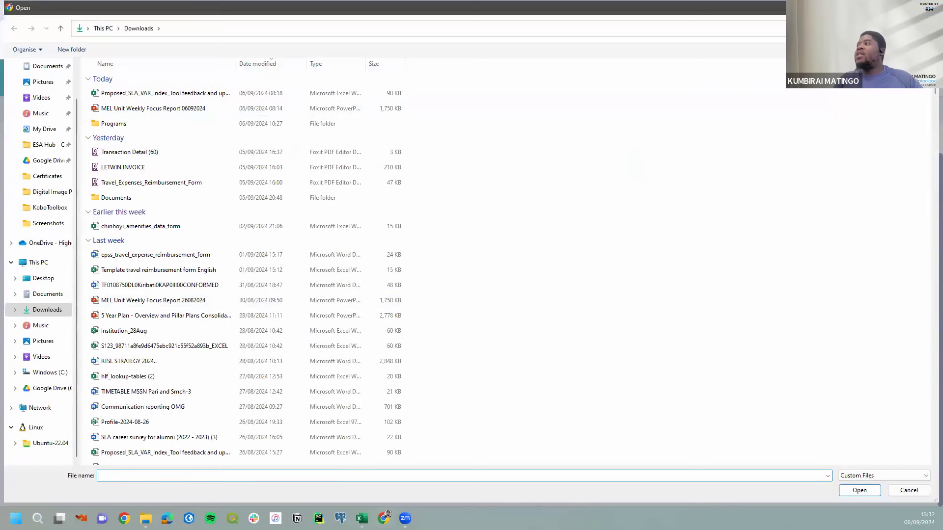
{"action": "key", "text": "Escape"}
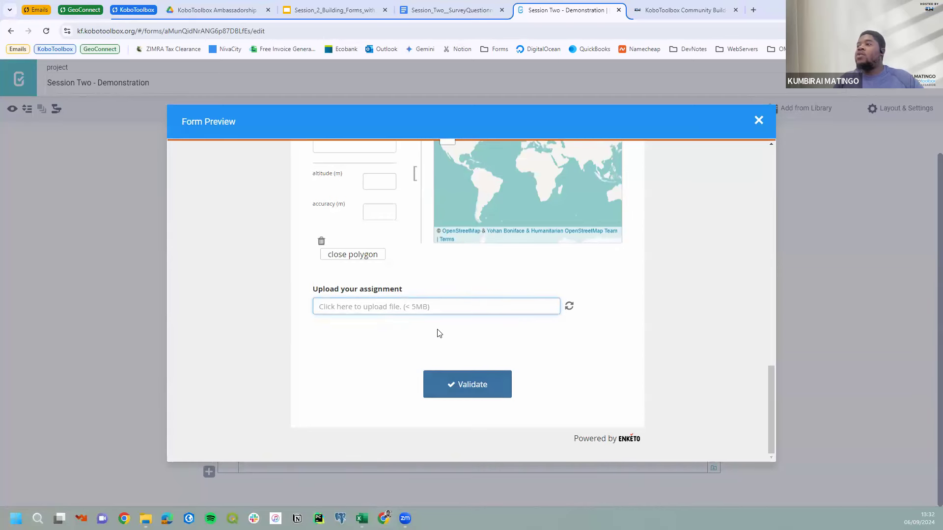
{"action": "left_click", "coordinate": [759, 120]}
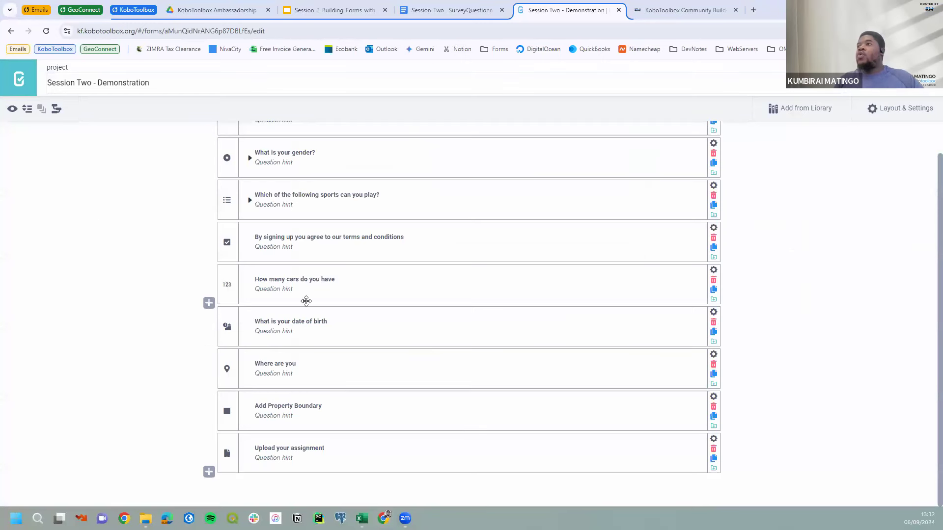
Scroll back to the top and open the gear settings of 'What is your name'
{"action": "scroll", "coordinate": [305, 300], "scroll_direction": "up", "scroll_amount": 1}
{"action": "scroll", "coordinate": [320, 318], "scroll_direction": "down", "scroll_amount": 1}
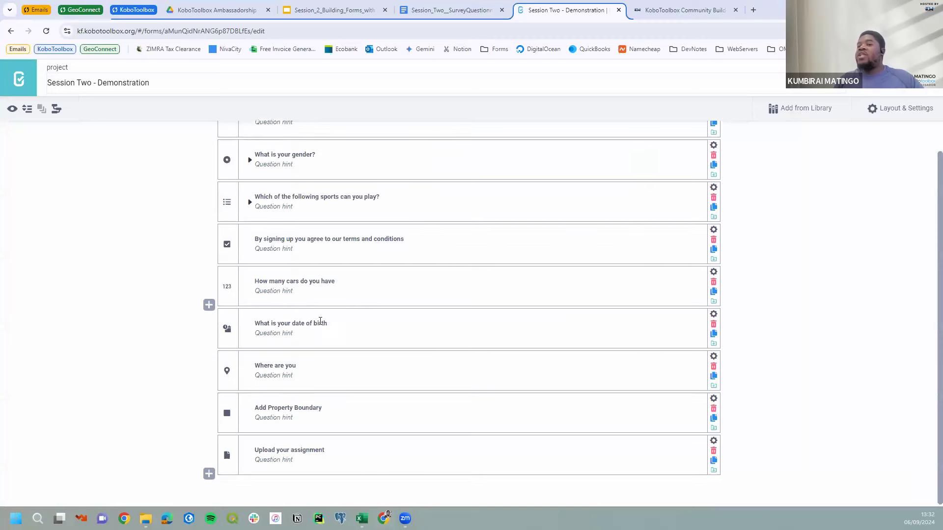
{"action": "scroll", "coordinate": [318, 304], "scroll_direction": "up", "scroll_amount": 1}
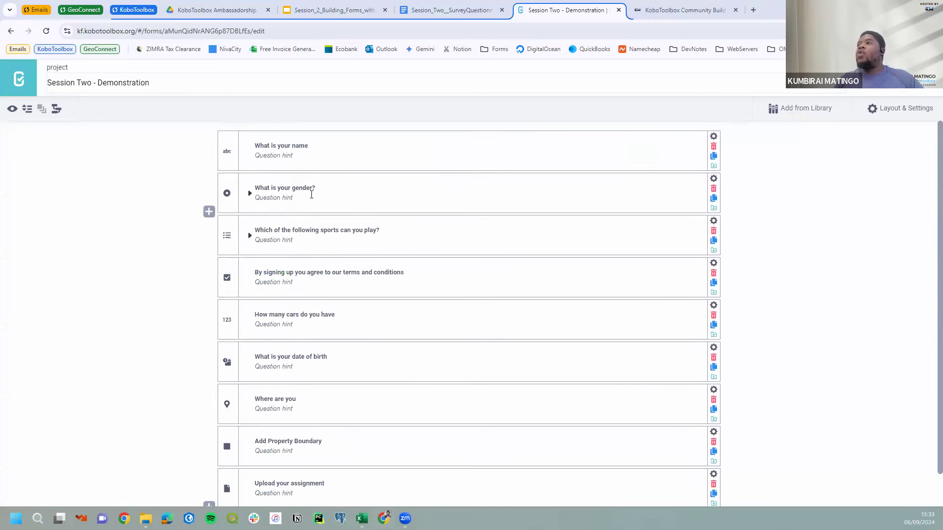
{"action": "scroll", "coordinate": [320, 326], "scroll_direction": "down", "scroll_amount": 1}
{"action": "scroll", "coordinate": [324, 275], "scroll_direction": "up", "scroll_amount": 1}
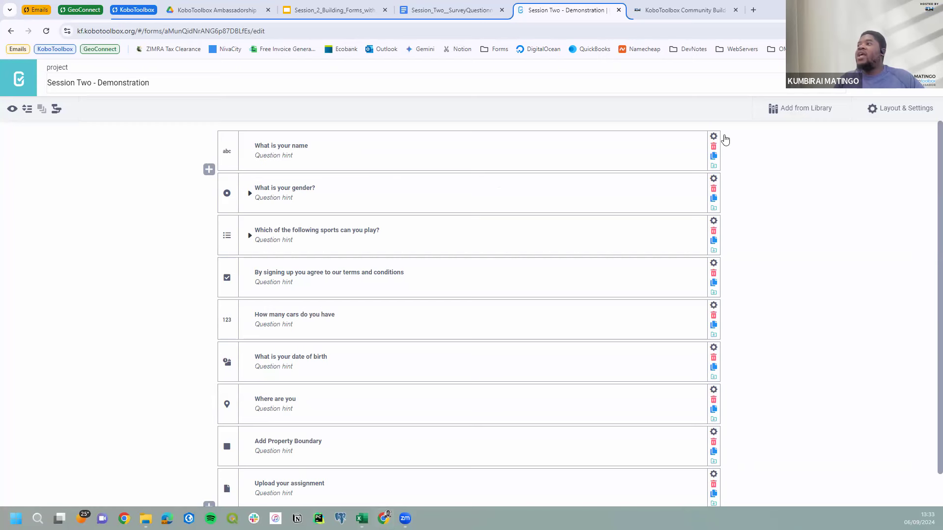
{"action": "left_click", "coordinate": [713, 139]}
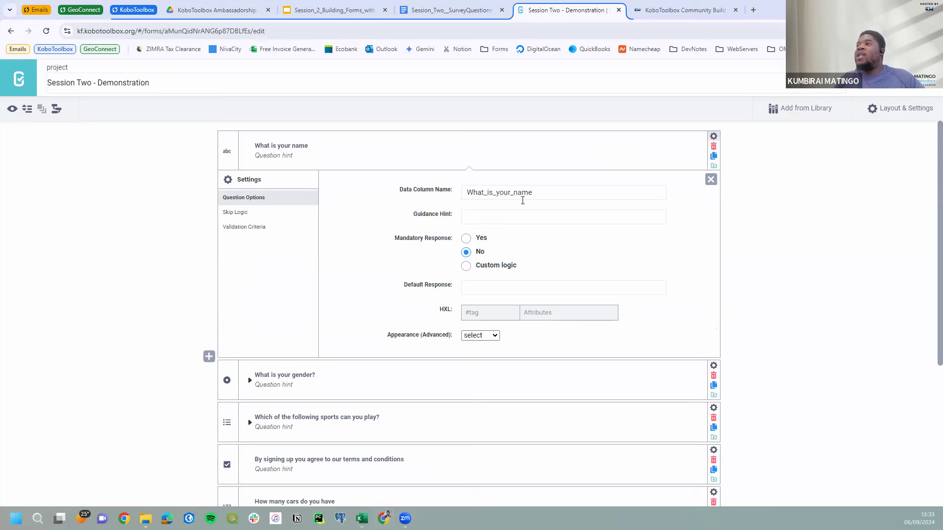
Set Mandatory Response to Yes for 'What is your name' and begin editing its hint
{"action": "left_click", "coordinate": [497, 217]}
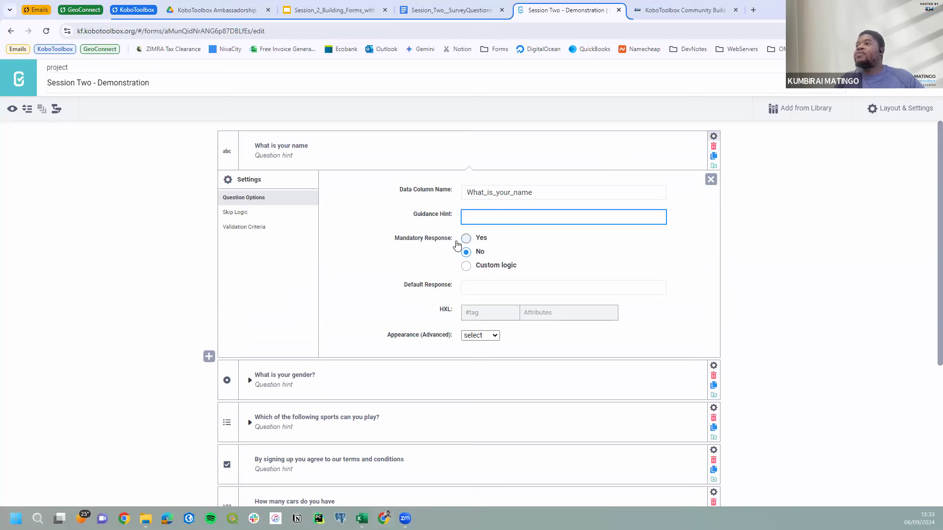
{"action": "left_click", "coordinate": [456, 244]}
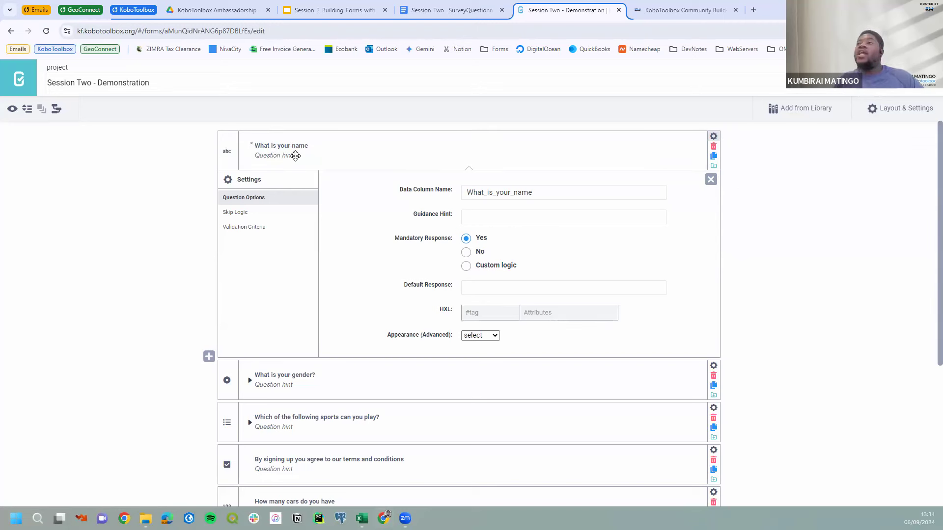
{"action": "left_click", "coordinate": [293, 155]}
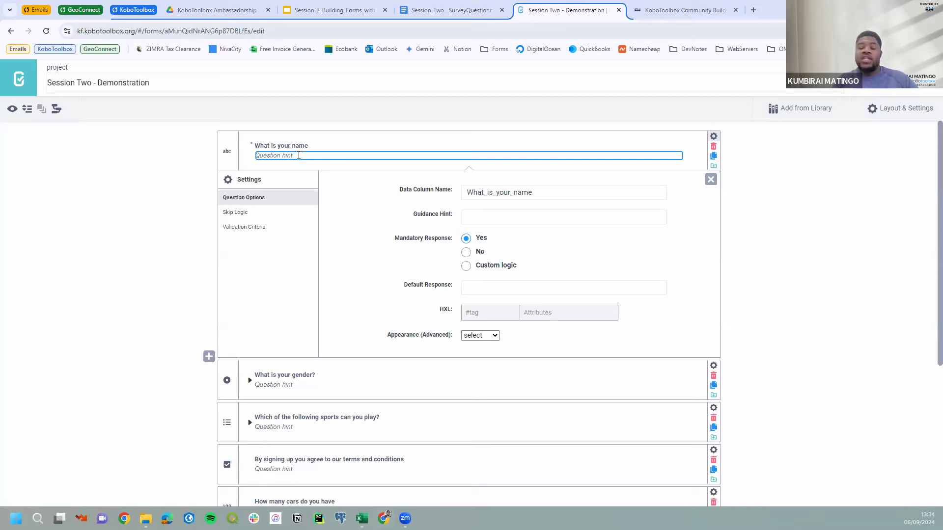
Enter the question hint 'Enter your full name (e.g.: ...)' with an example name
{"action": "type", "text": "Enter"}
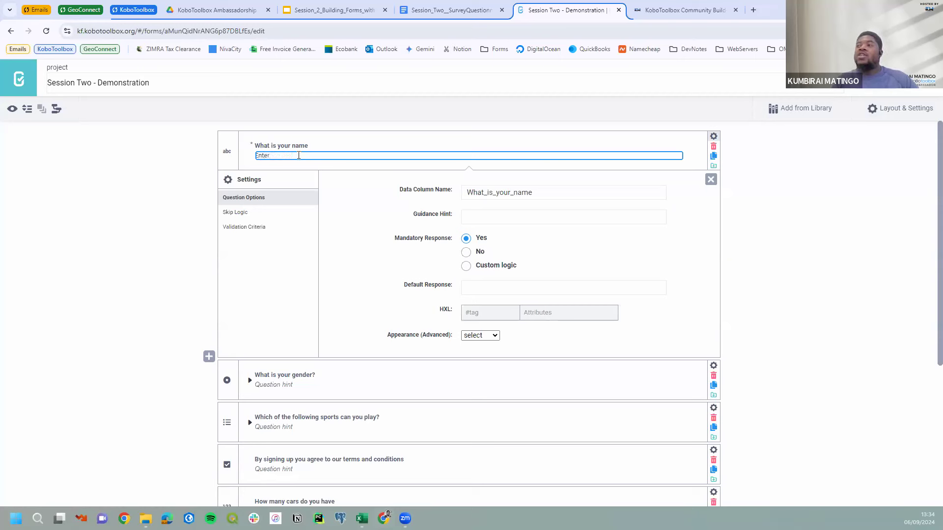
{"action": "type", "text": " your"}
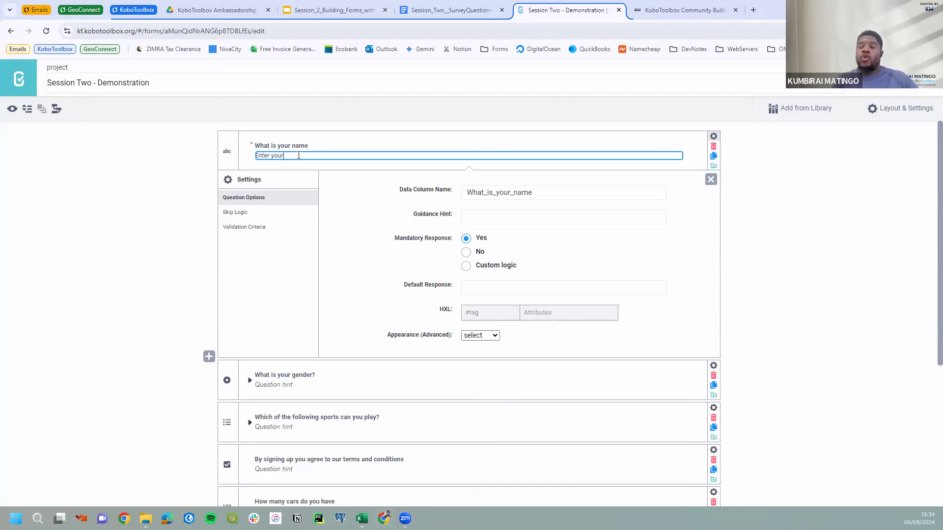
{"action": "type", "text": " full name"}
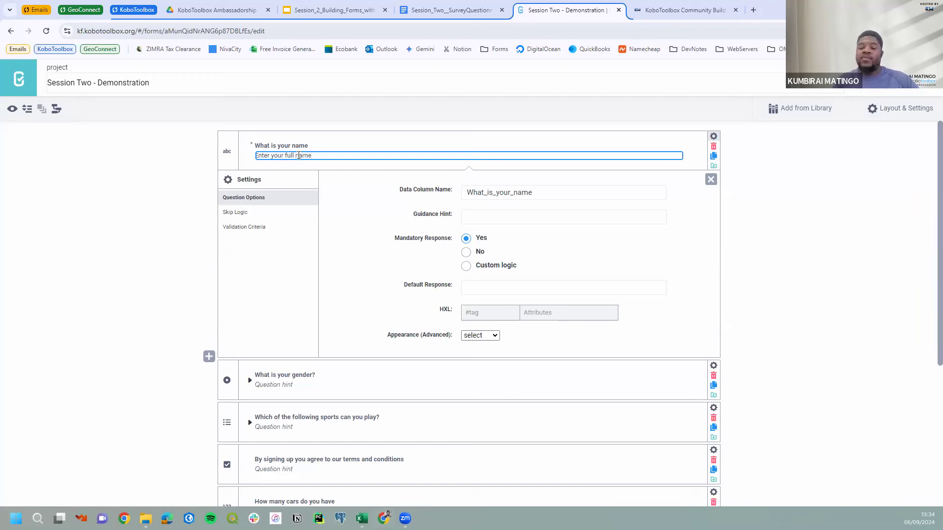
{"action": "type", "text": " (e.g."}
{"action": "type", "text": ": "}
{"action": "type", "text": "Joe"}
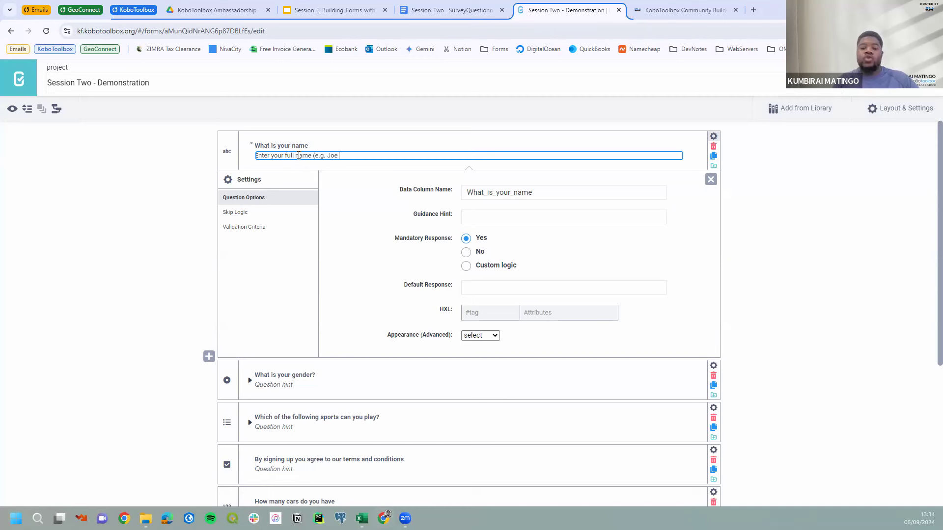
{"action": "type", "text": " Biden"}
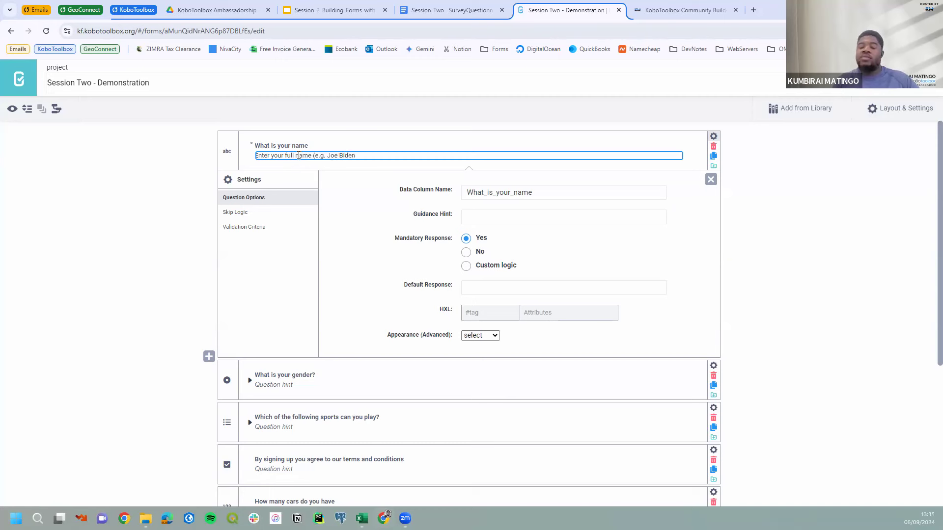
{"action": "type", "text": ")"}
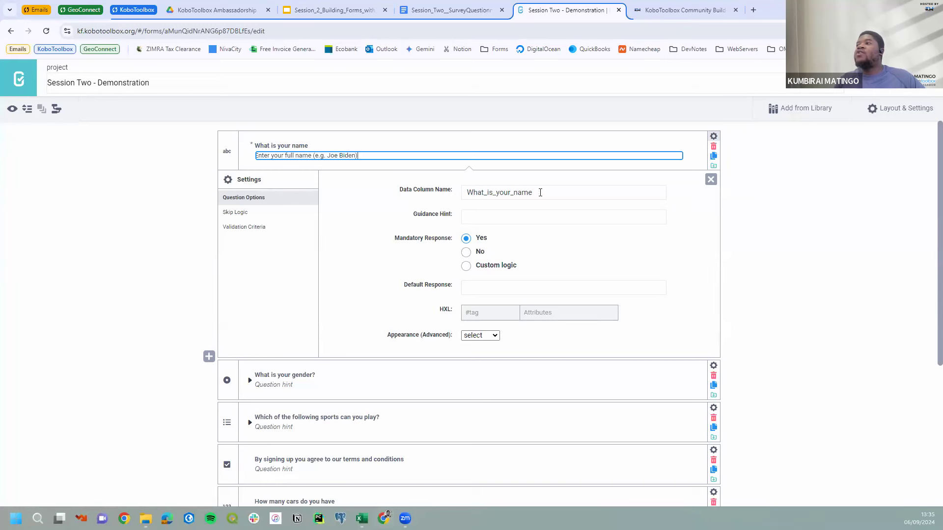
Rename the name question's data column to 'name'
{"action": "double_click", "coordinate": [540, 193]}
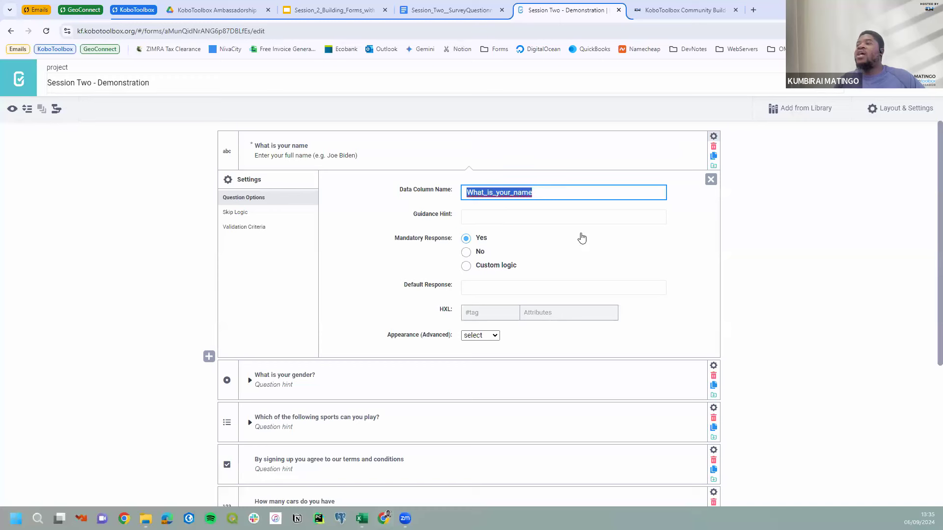
{"action": "type", "text": "name"}
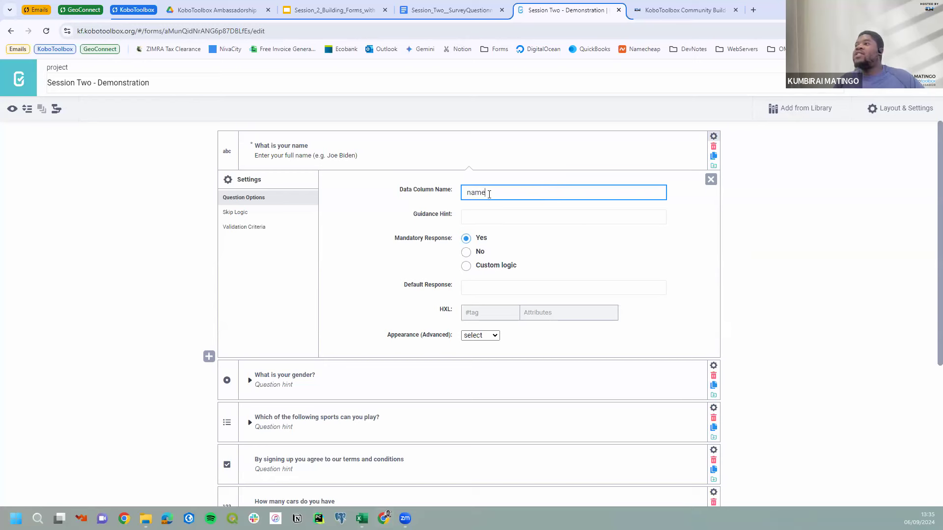
{"action": "left_click_drag", "start_coordinate": [484, 193], "coordinate": [464, 193]}
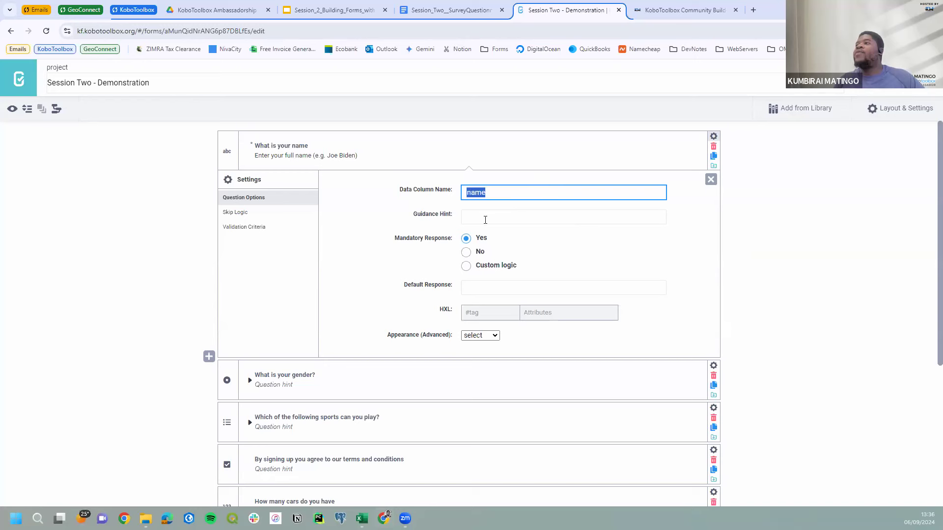
Enter the guidance hint 'This is a hidden explanation' and save it
{"action": "left_click", "coordinate": [486, 217]}
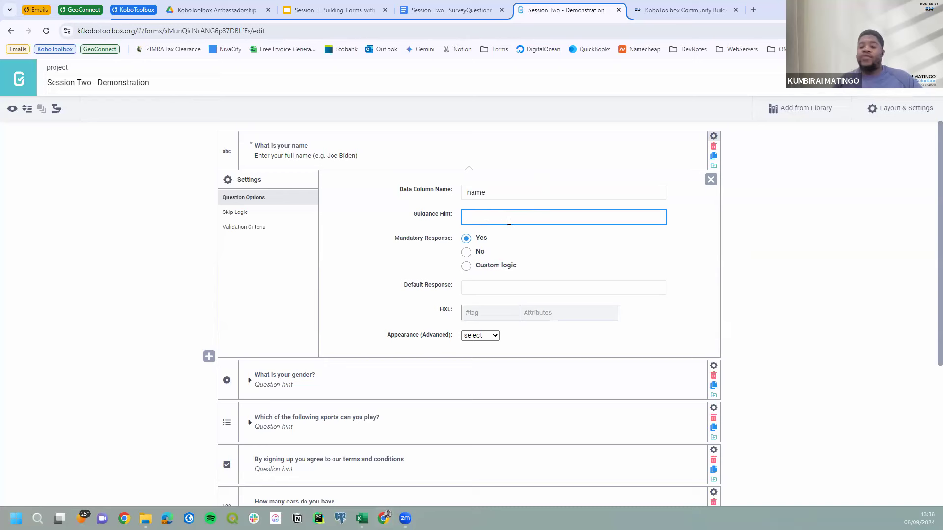
{"action": "type", "text": "This is a hideem e"}
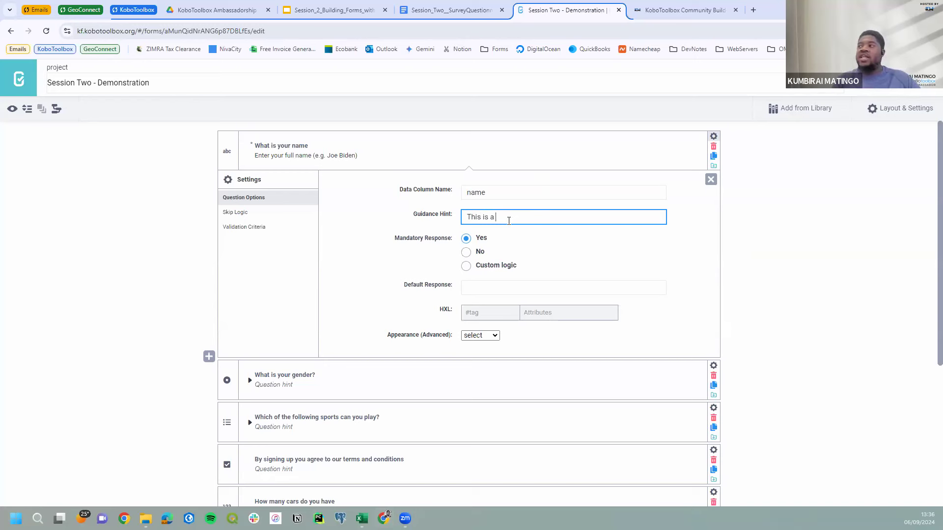
{"action": "key", "text": "BackSpace"}
{"action": "key", "text": "BackSpace"}
{"action": "key", "text": "BackSpace"}
{"action": "key", "text": "BackSpace"}
{"action": "key", "text": "BackSpace"}
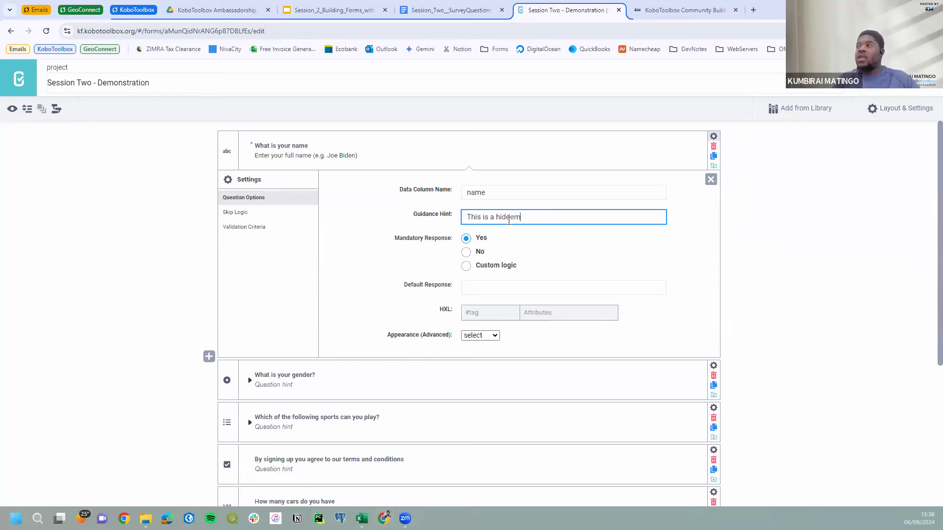
{"action": "type", "text": "den explanation"}
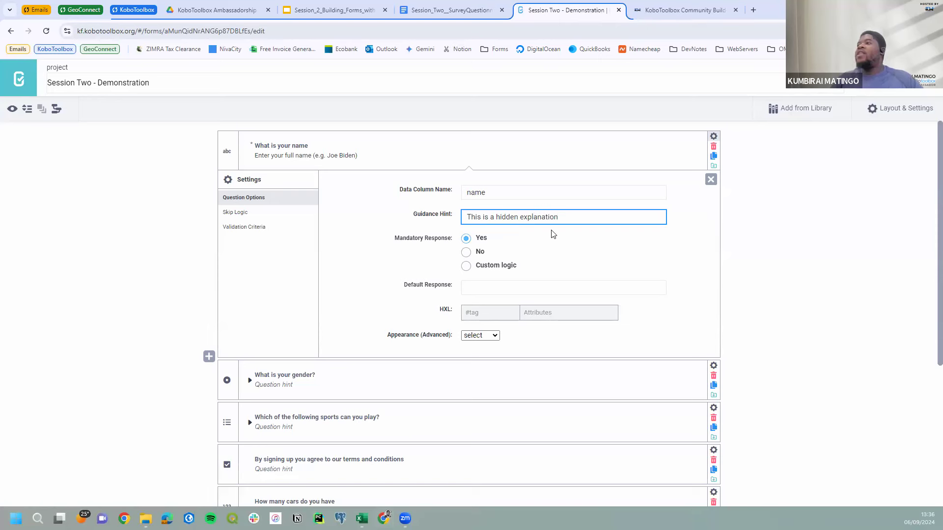
{"action": "left_click", "coordinate": [894, 122]}
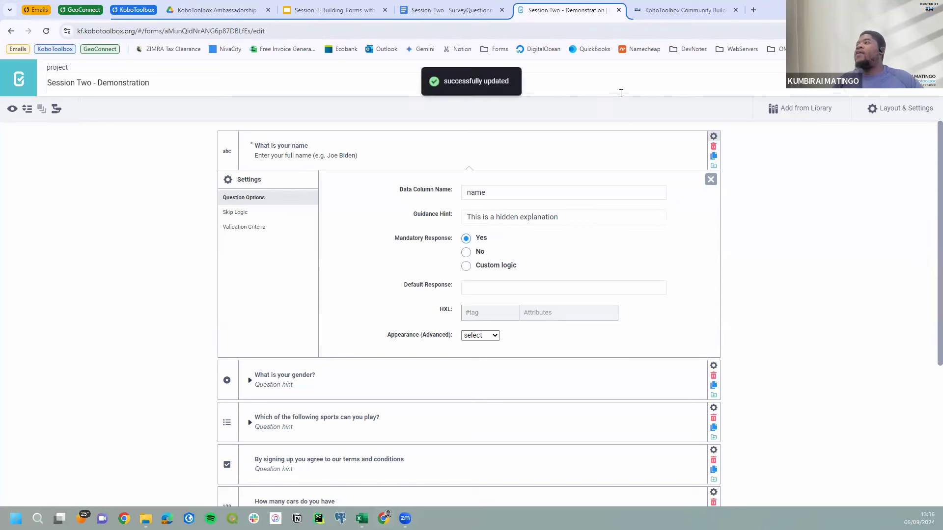
{"action": "left_click", "coordinate": [12, 108]}
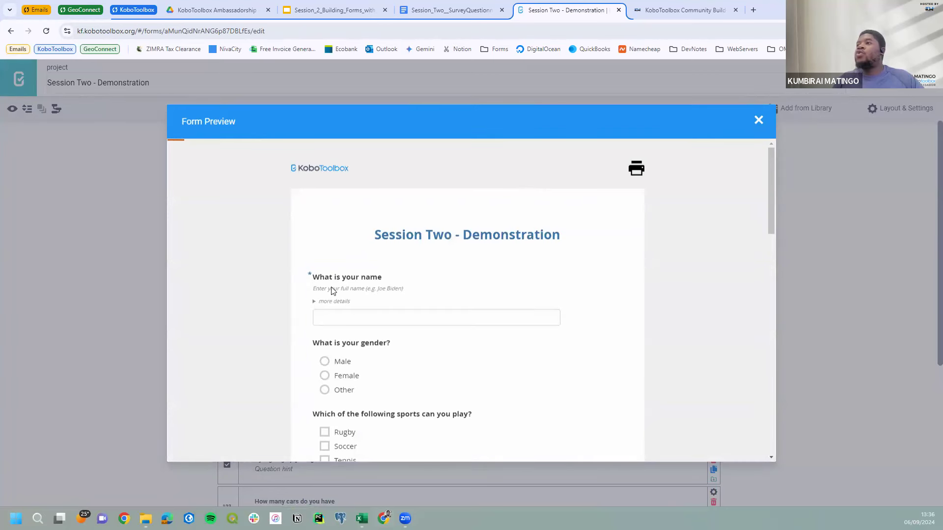
{"action": "left_click_drag", "start_coordinate": [316, 291], "coordinate": [406, 293]}
{"action": "left_click", "coordinate": [424, 292]}
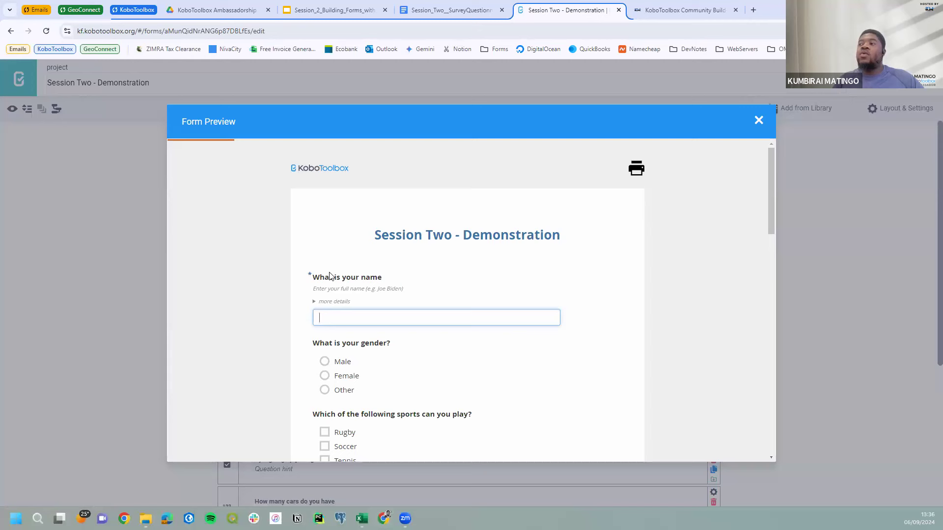
{"action": "left_click", "coordinate": [314, 302]}
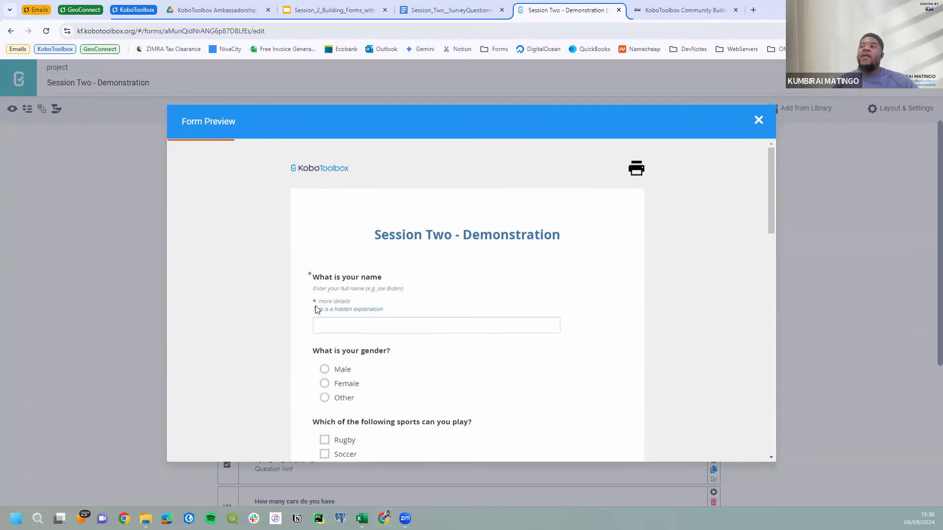
{"action": "left_click", "coordinate": [312, 308]}
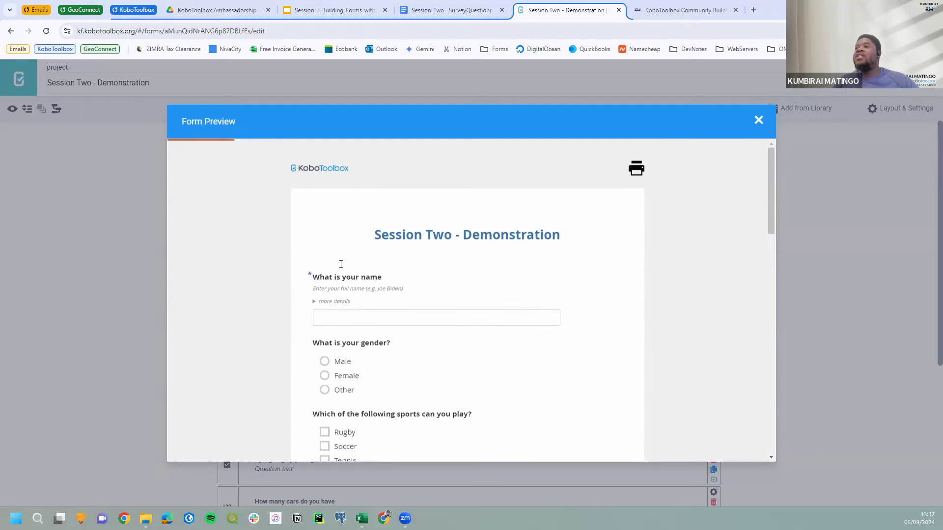
{"action": "left_click", "coordinate": [334, 316]}
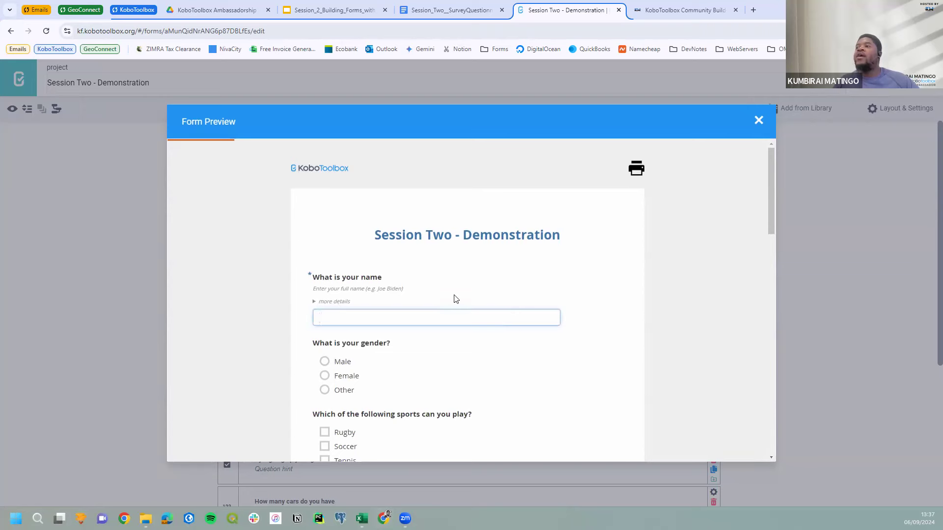
{"action": "scroll", "coordinate": [456, 299], "scroll_direction": "down", "scroll_amount": 10}
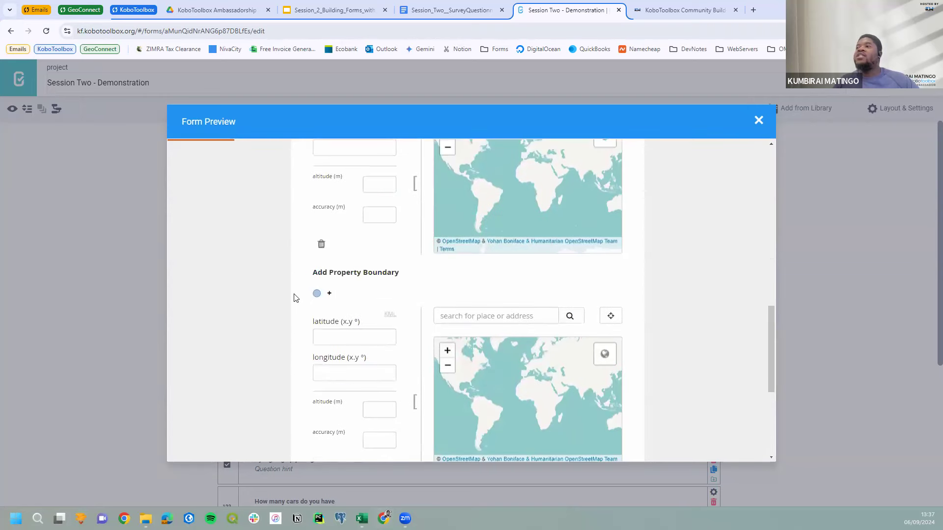
{"action": "scroll", "coordinate": [361, 319], "scroll_direction": "up", "scroll_amount": 12}
{"action": "scroll", "coordinate": [361, 318], "scroll_direction": "down", "scroll_amount": 10}
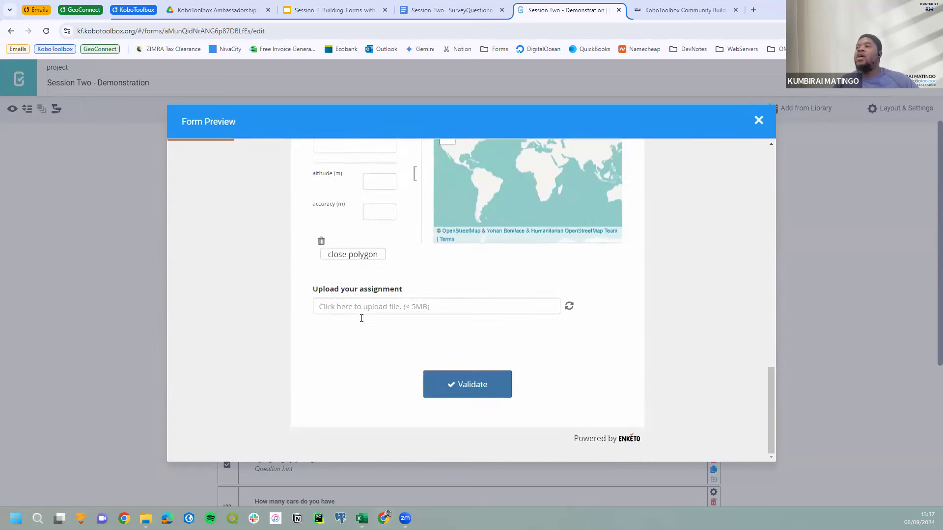
{"action": "left_click", "coordinate": [488, 385]}
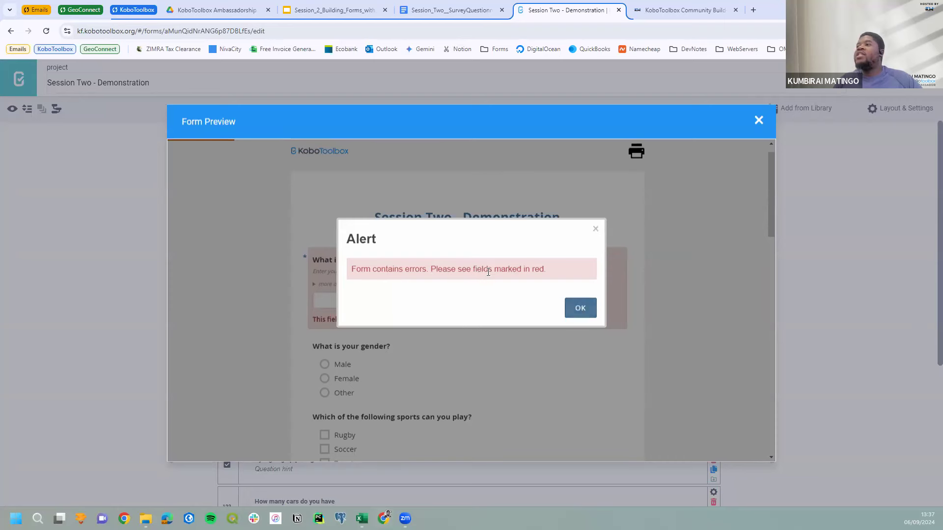
{"action": "left_click", "coordinate": [574, 305]}
{"action": "left_click_drag", "start_coordinate": [314, 319], "coordinate": [364, 319]}
{"action": "left_click", "coordinate": [364, 320]}
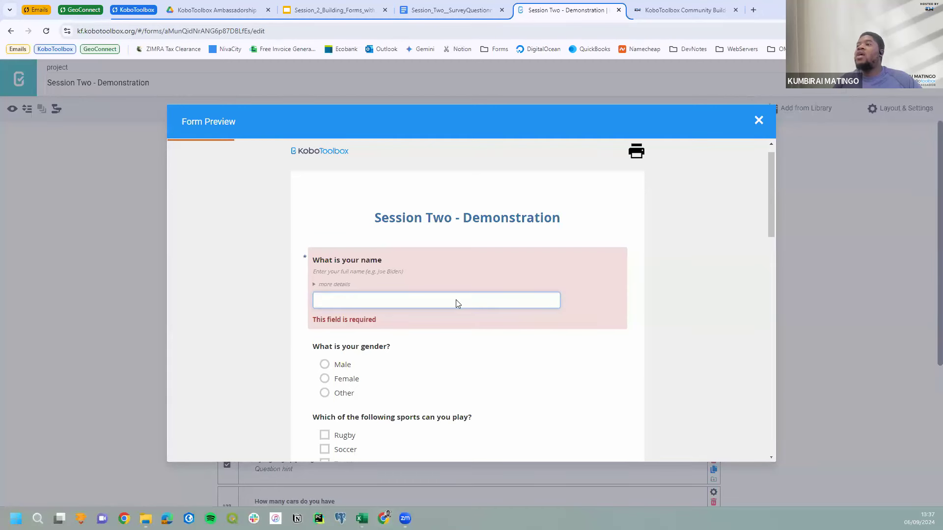
{"action": "left_click", "coordinate": [758, 120]}
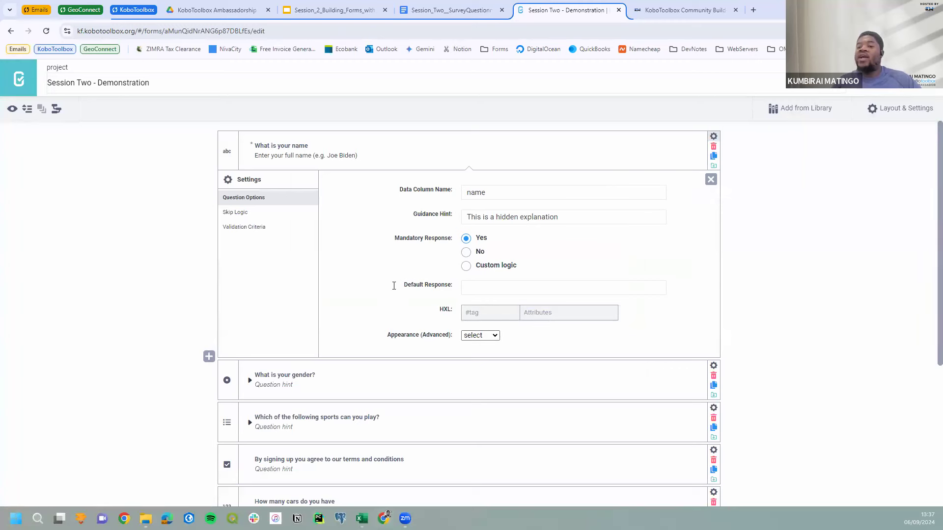
Set the name question's Appearance (Advanced) to multiline and preview the form
{"action": "left_click", "coordinate": [311, 151]}
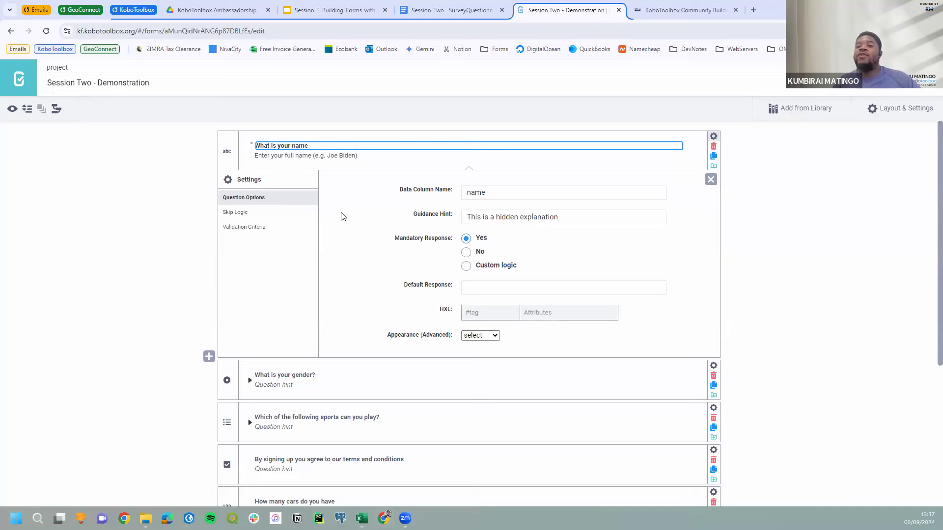
{"action": "left_click", "coordinate": [493, 341]}
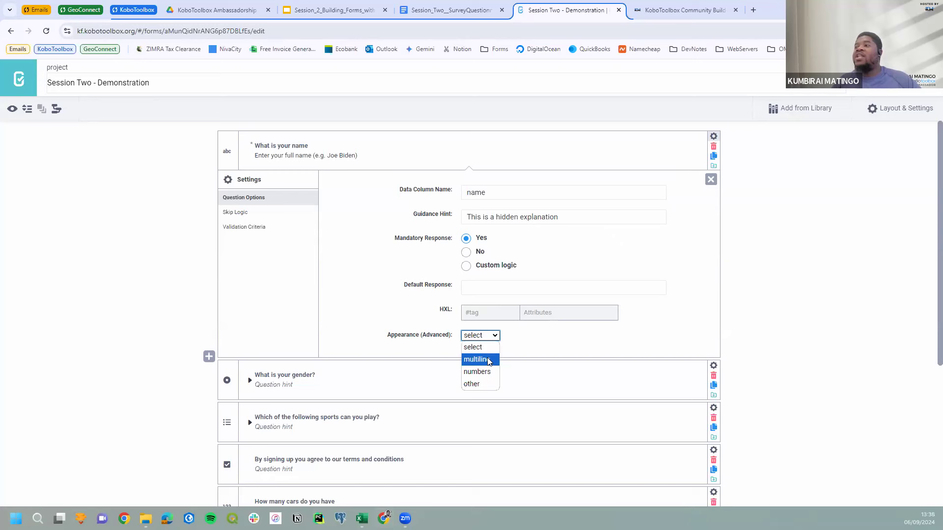
{"action": "left_click", "coordinate": [489, 362]}
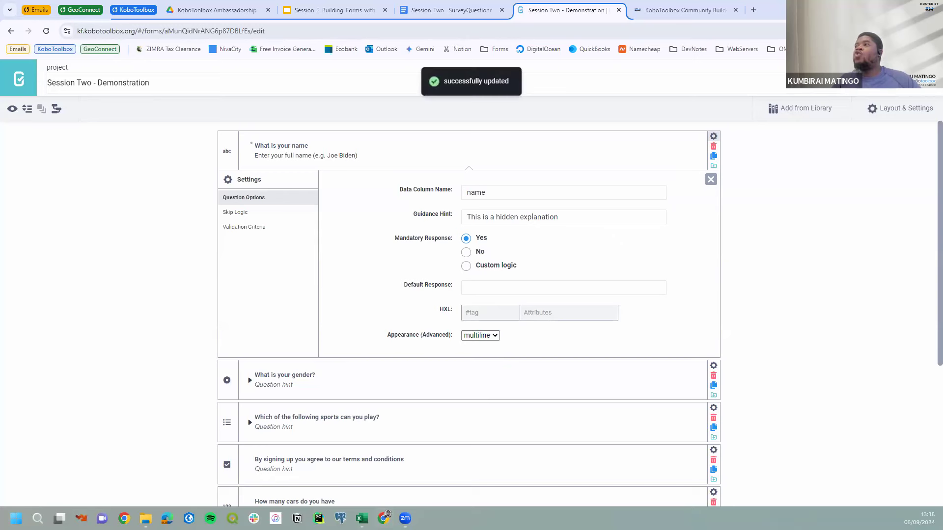
{"action": "left_click", "coordinate": [12, 112]}
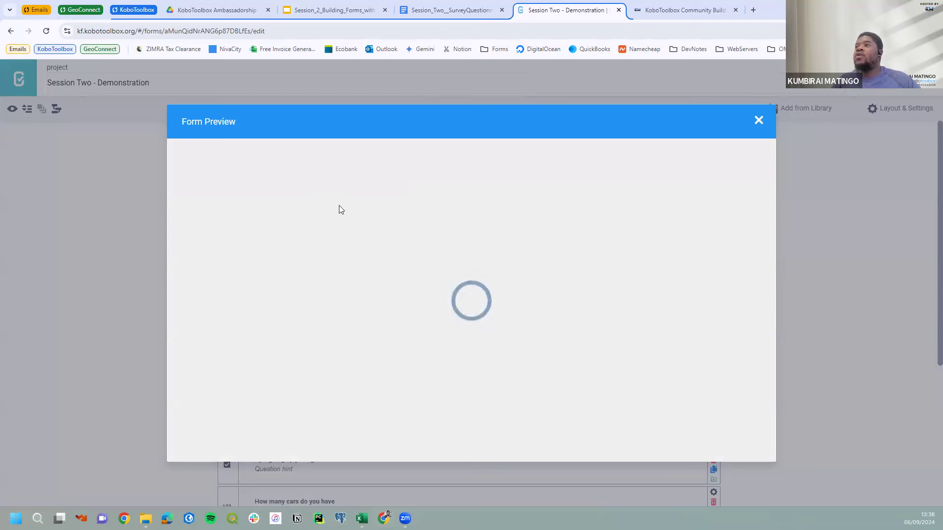
Enlarge the multiline name box, type three test lines, clear them, and close the preview
{"action": "left_click", "coordinate": [325, 321]}
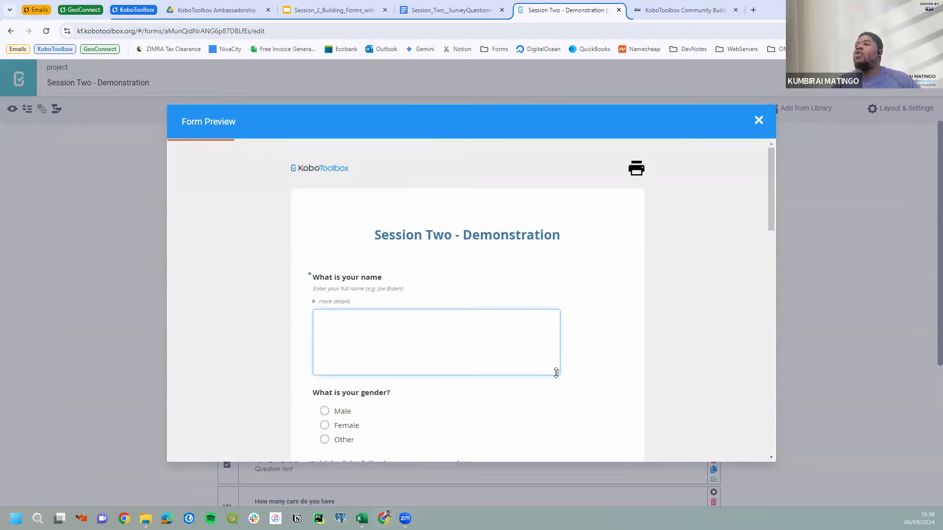
{"action": "left_click_drag", "start_coordinate": [556, 374], "coordinate": [557, 410]}
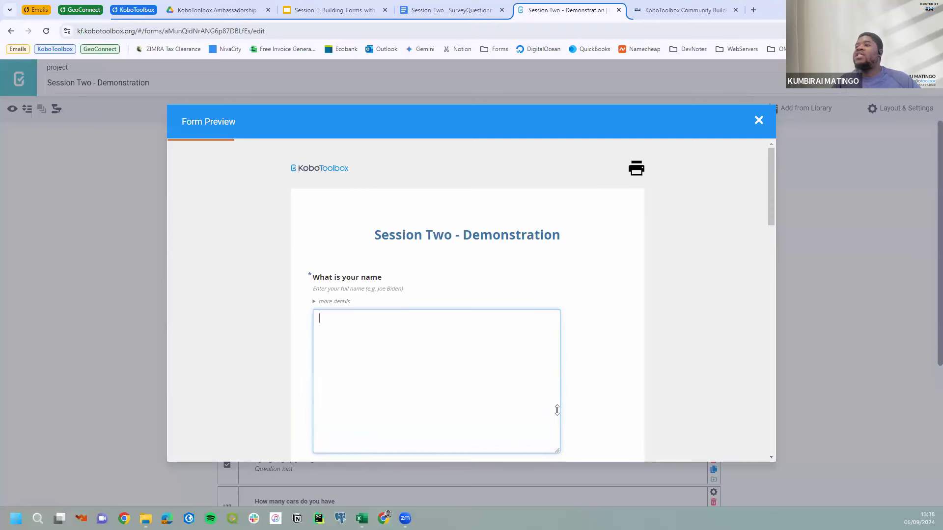
{"action": "type", "text": "cgsjcnscw"}
{"action": "key", "text": "Return"}
{"action": "key", "text": "Return"}
{"action": "type", "text": "scuwhjcnwk"}
{"action": "key", "text": "Return"}
{"action": "key", "text": "Return"}
{"action": "type", "text": "cwckw"}
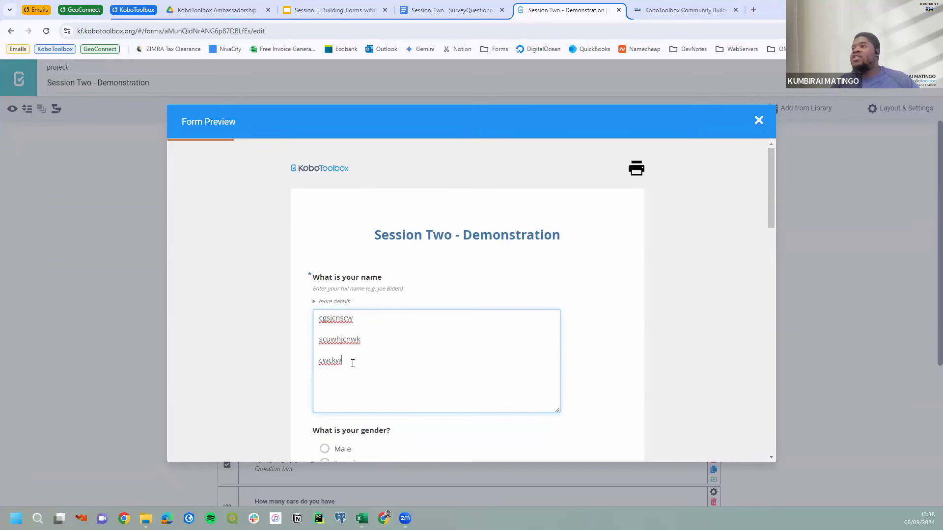
{"action": "left_click_drag", "start_coordinate": [351, 362], "coordinate": [319, 318]}
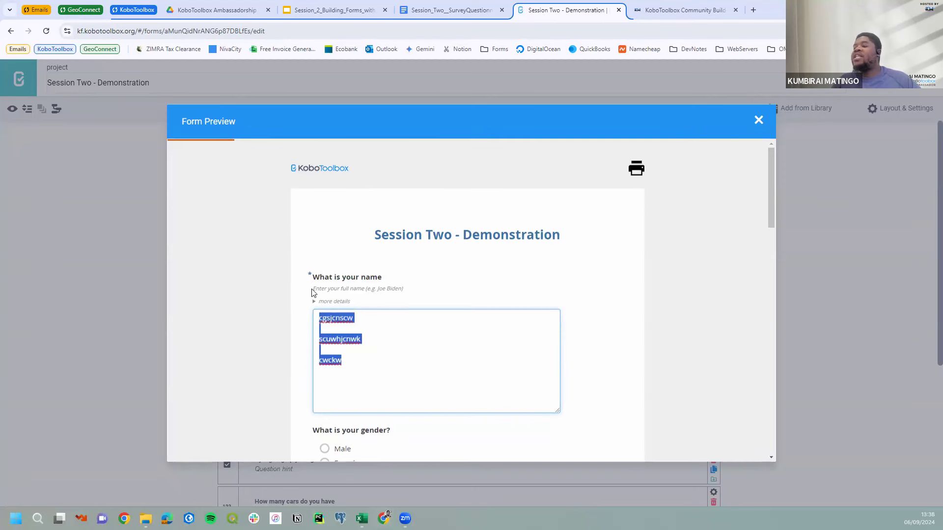
{"action": "key", "text": "BackSpace"}
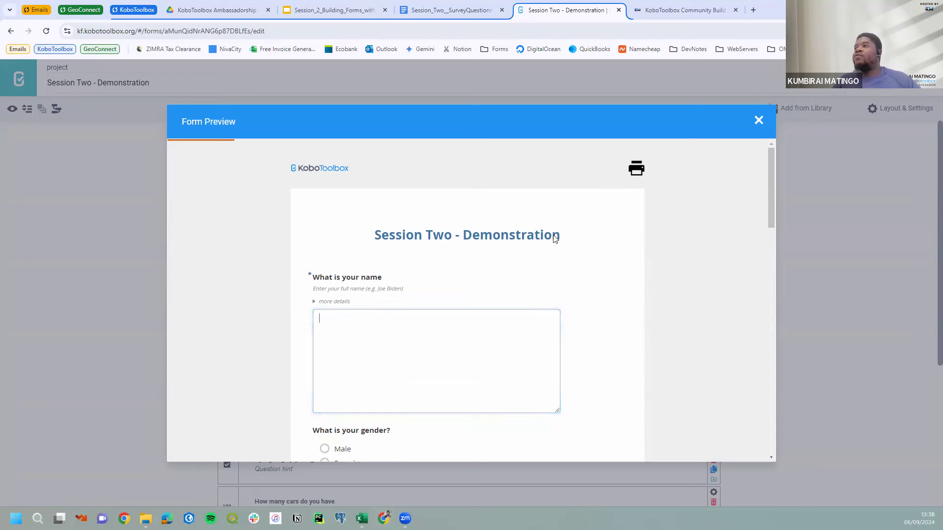
{"action": "left_click", "coordinate": [758, 121]}
{"action": "left_click", "coordinate": [474, 335]}
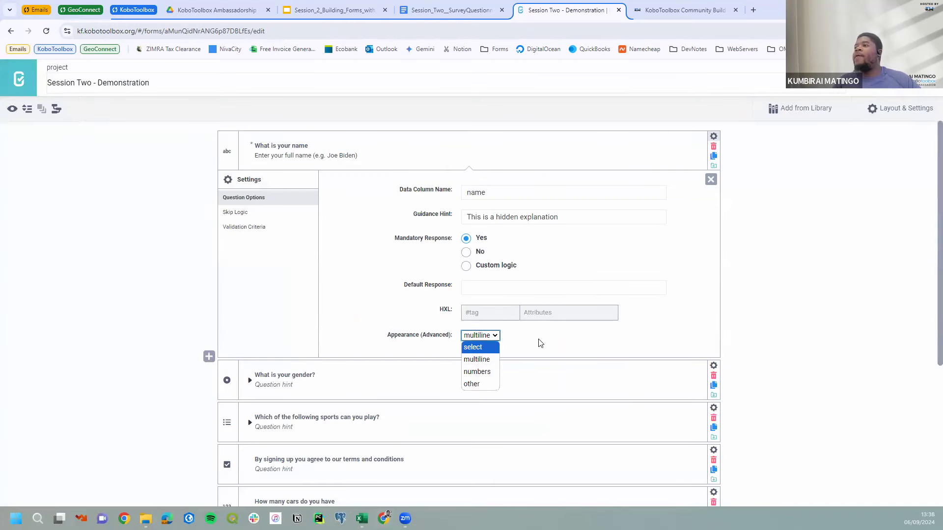
Keep multiline, close the name question's settings, and scroll the questionnaire design document to Q9–Q11
{"action": "left_click", "coordinate": [546, 349]}
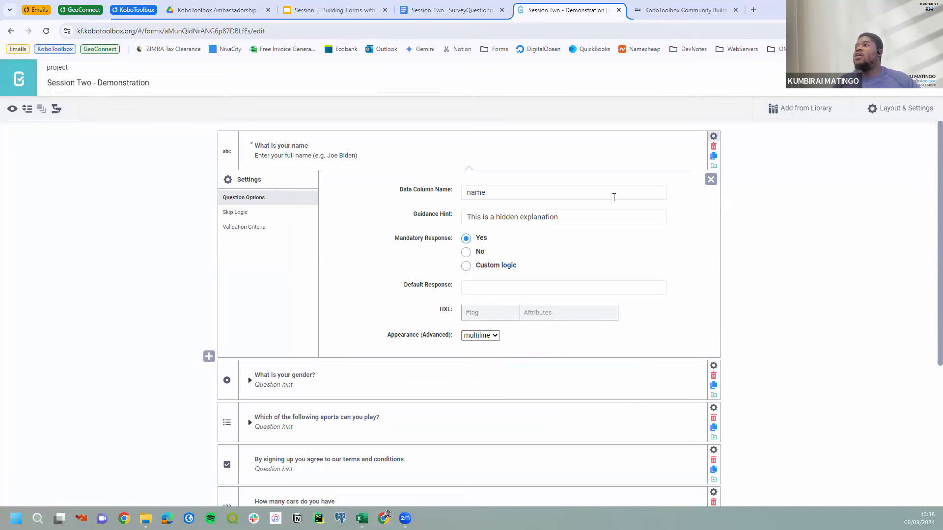
{"action": "left_click", "coordinate": [711, 180]}
{"action": "scroll", "coordinate": [459, 288], "scroll_direction": "down", "scroll_amount": 1}
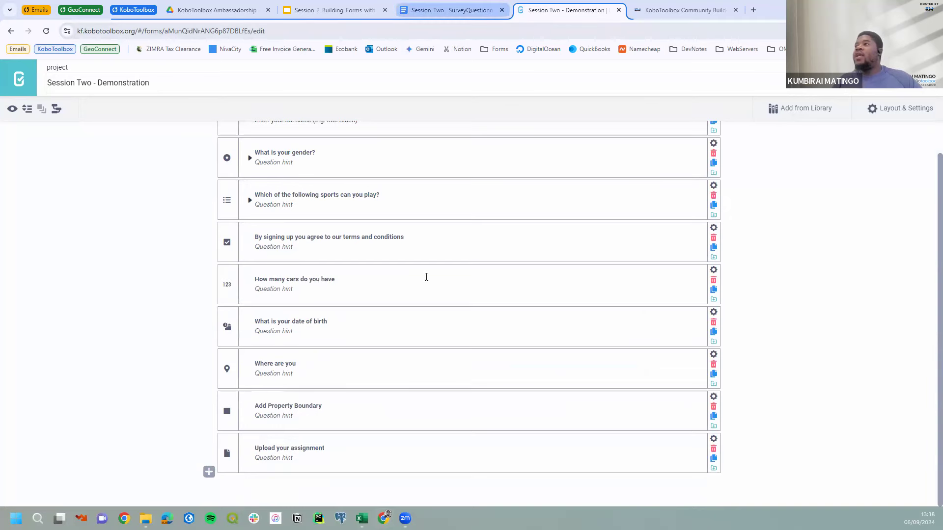
{"action": "key", "text": "ctrl+shift+Tab"}
{"action": "scroll", "coordinate": [436, 302], "scroll_direction": "down", "scroll_amount": 6}
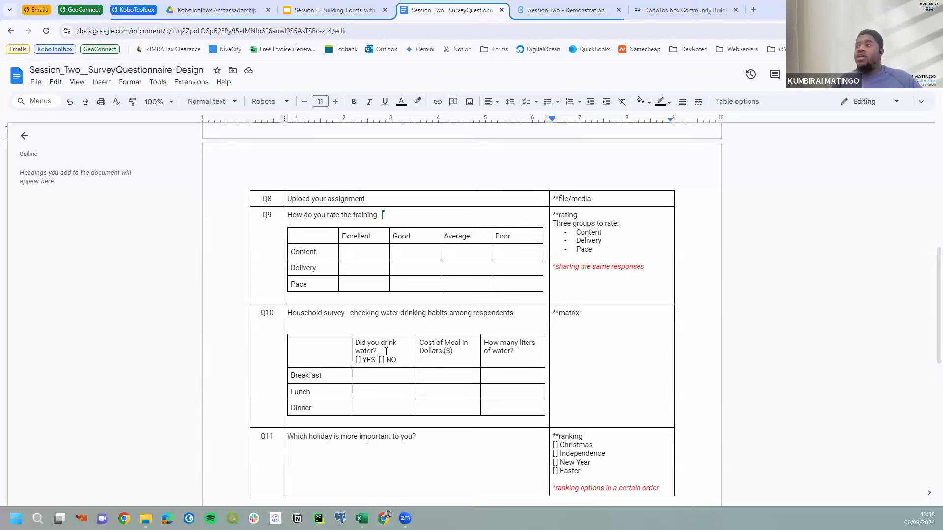
{"action": "key", "text": "ctrl+plus"}
{"action": "key", "text": "ctrl+plus"}
{"action": "key", "text": "ctrl+plus"}
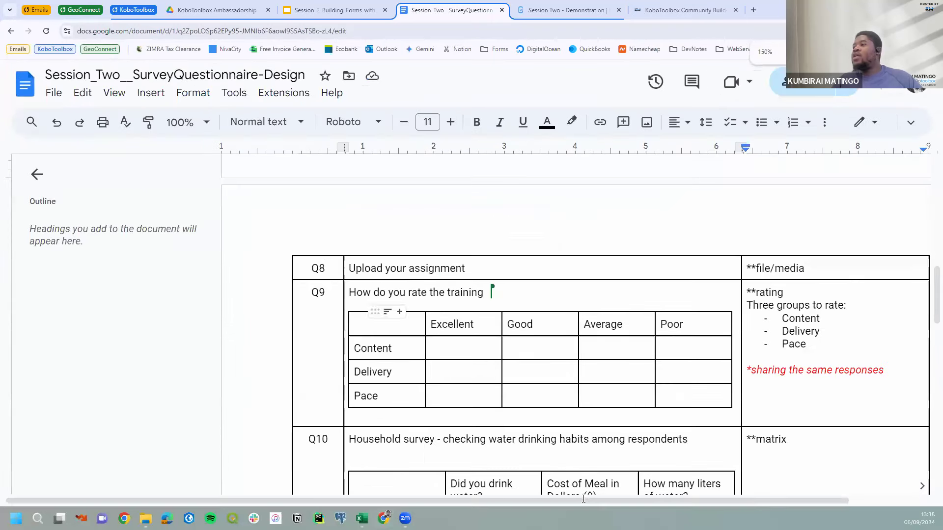
{"action": "left_click_drag", "start_coordinate": [655, 498], "coordinate": [734, 498]}
{"action": "scroll", "coordinate": [695, 358], "scroll_direction": "down", "scroll_amount": 2}
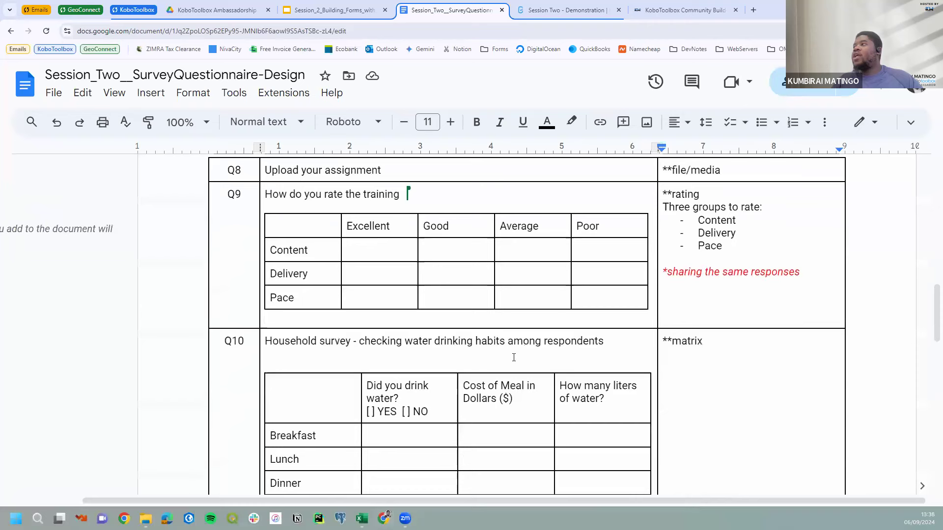
{"action": "scroll", "coordinate": [514, 322], "scroll_direction": "up", "scroll_amount": 1}
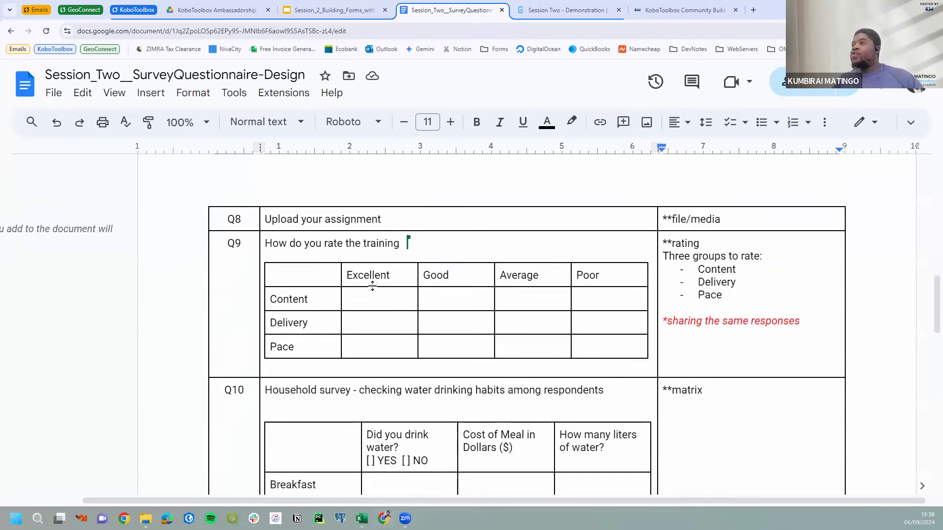
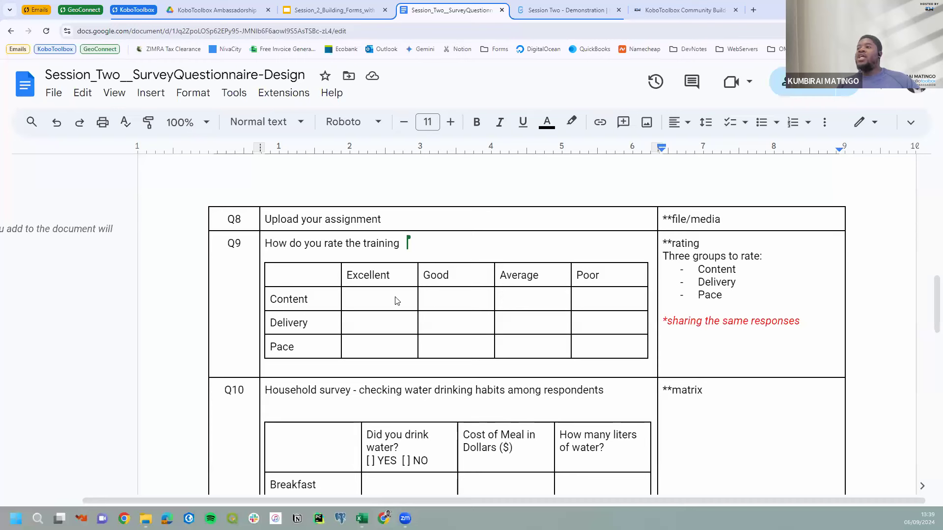
Switch to the KoboToolbox 'Session Two - Demonstration' form tab
{"action": "left_click", "coordinate": [569, 14]}
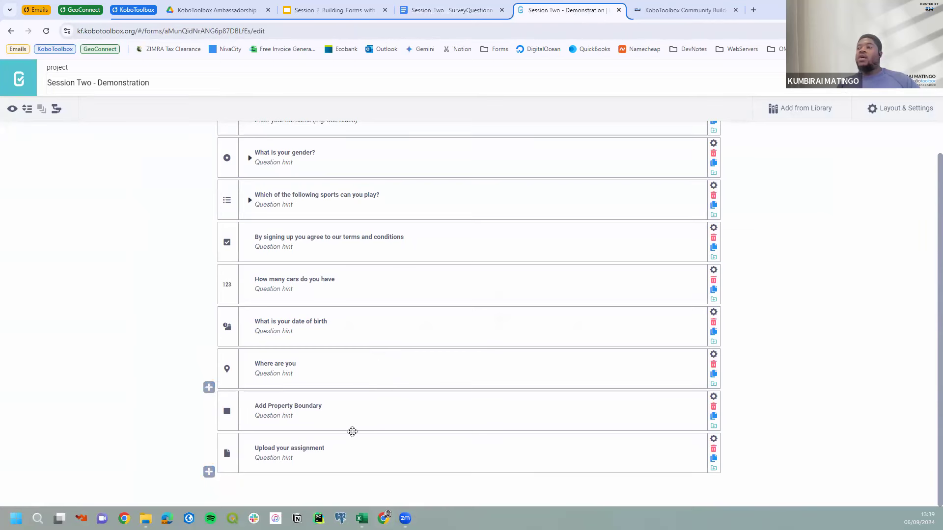
Add a Rating question 'How do you rate this session?' after 'Upload your assignment'
{"action": "left_click", "coordinate": [209, 473]}
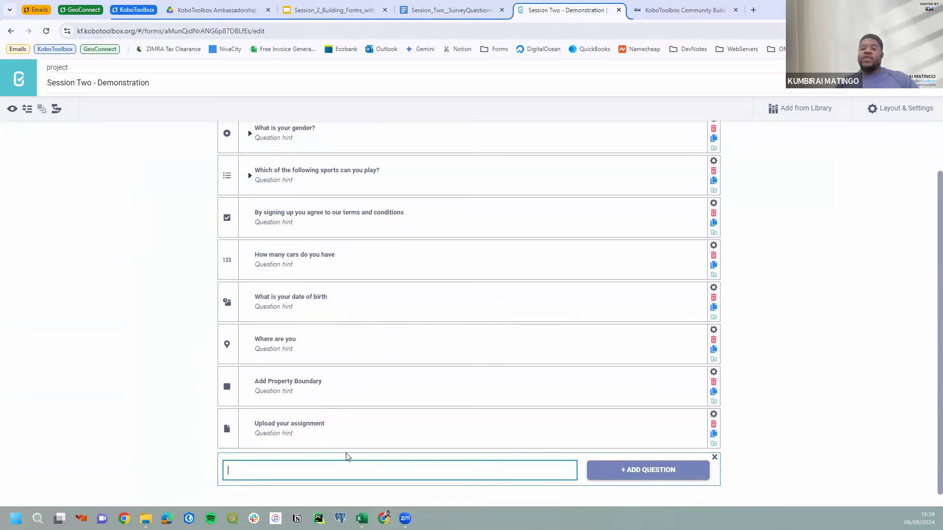
{"action": "type", "text": "How do yo"}
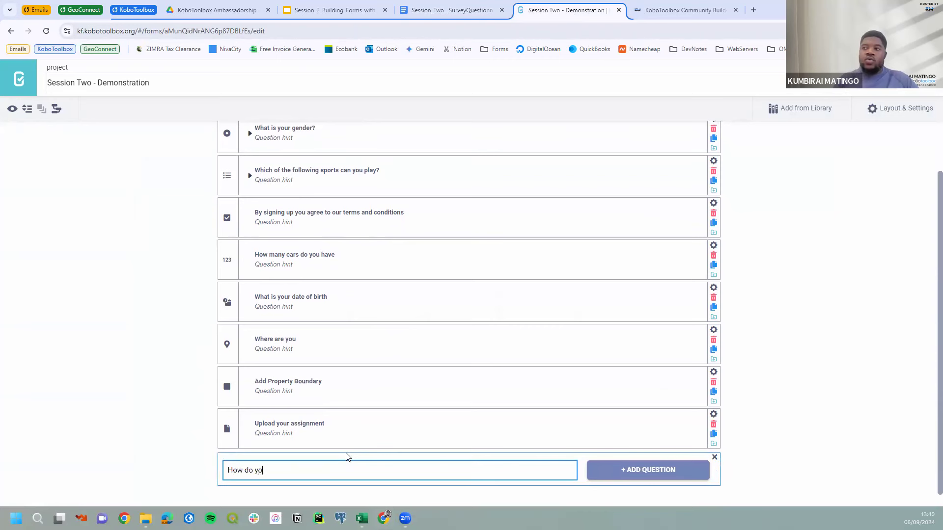
{"action": "type", "text": "u rate this session?"}
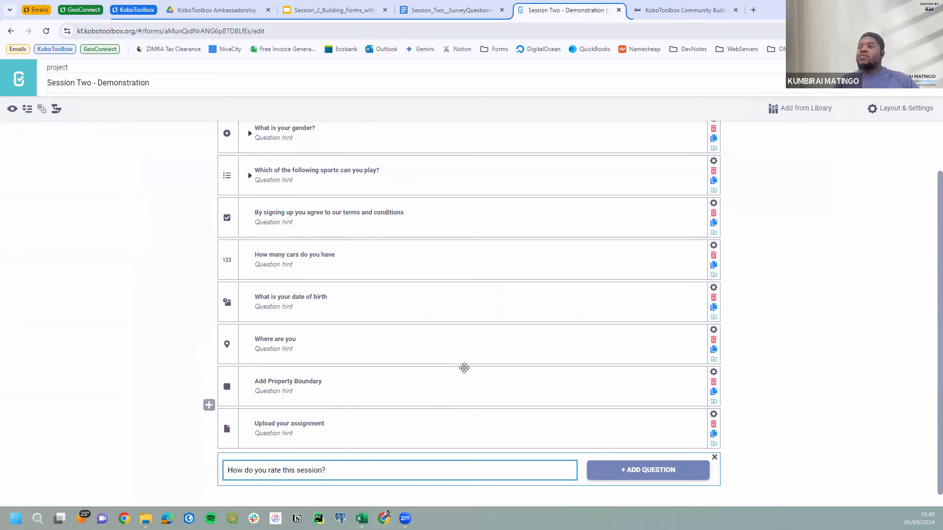
{"action": "scroll", "coordinate": [463, 368], "scroll_direction": "down", "scroll_amount": 1}
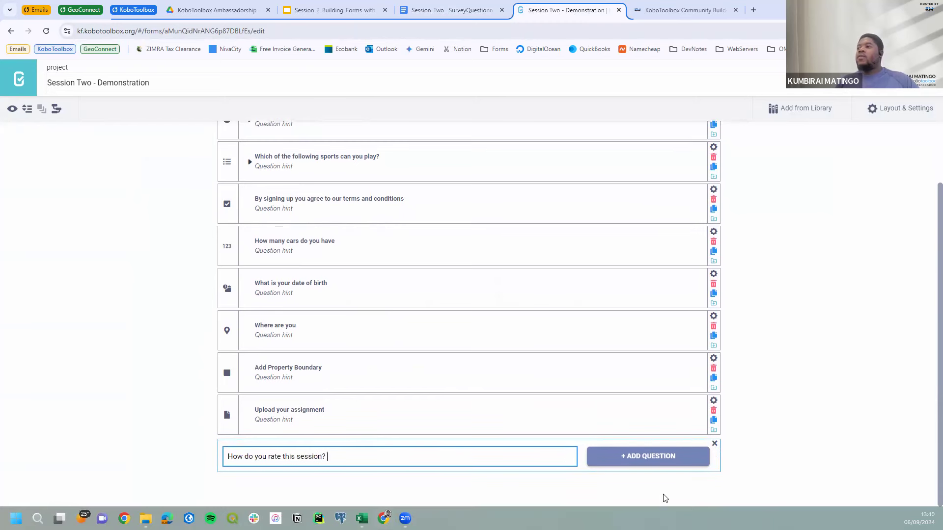
{"action": "left_click", "coordinate": [669, 455]}
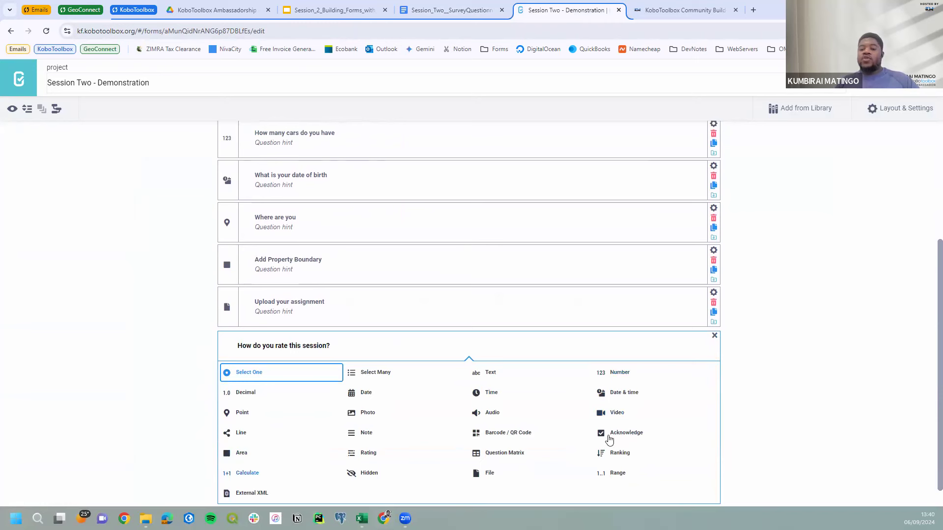
{"action": "scroll", "coordinate": [661, 428], "scroll_direction": "down", "scroll_amount": 1}
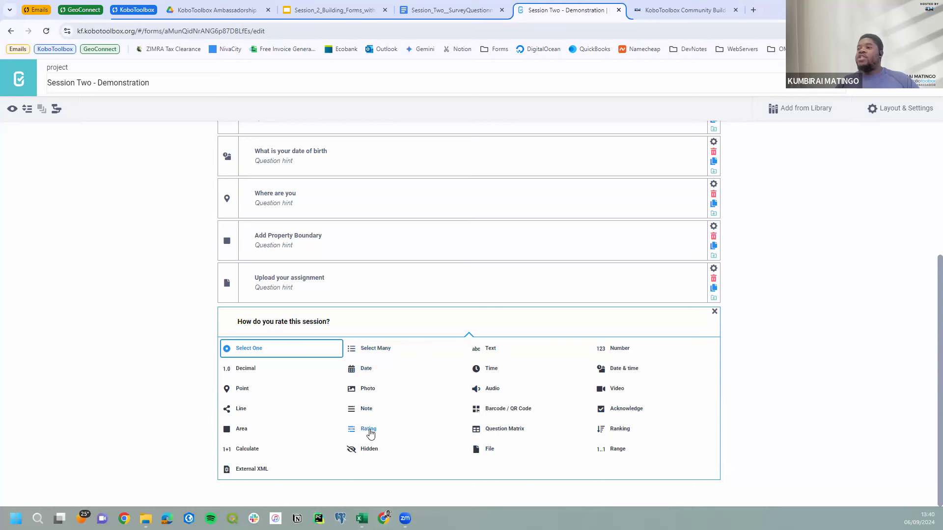
{"action": "left_click", "coordinate": [370, 430]}
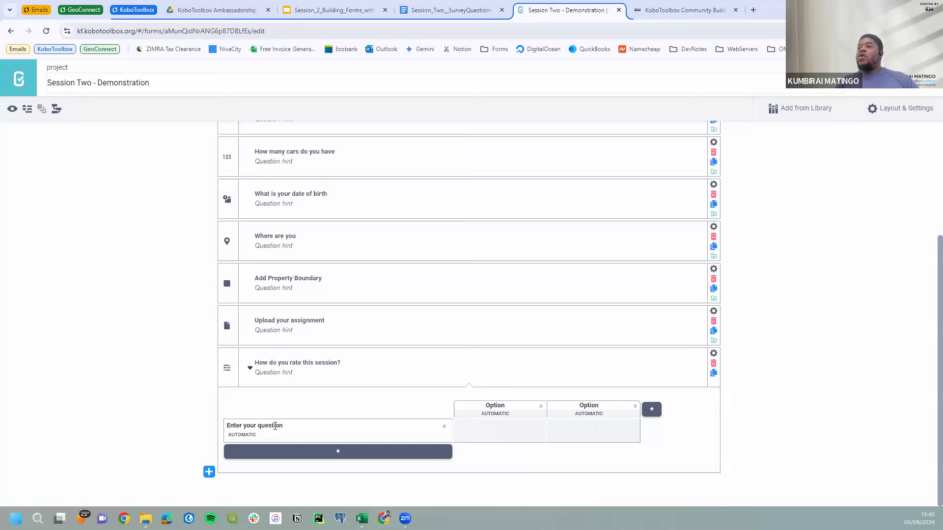
Create three rating rows named Content, Delivery and Pace
{"action": "left_click", "coordinate": [298, 437]}
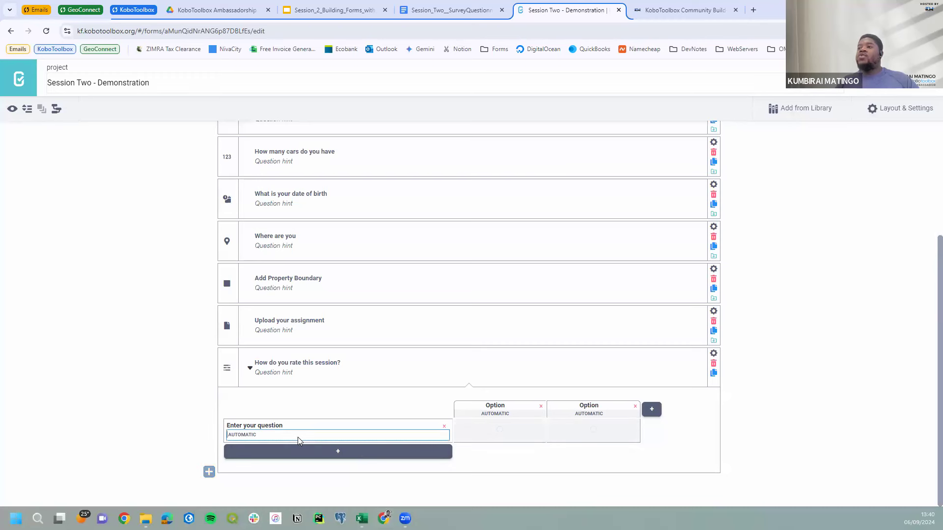
{"action": "type", "text": "Co"}
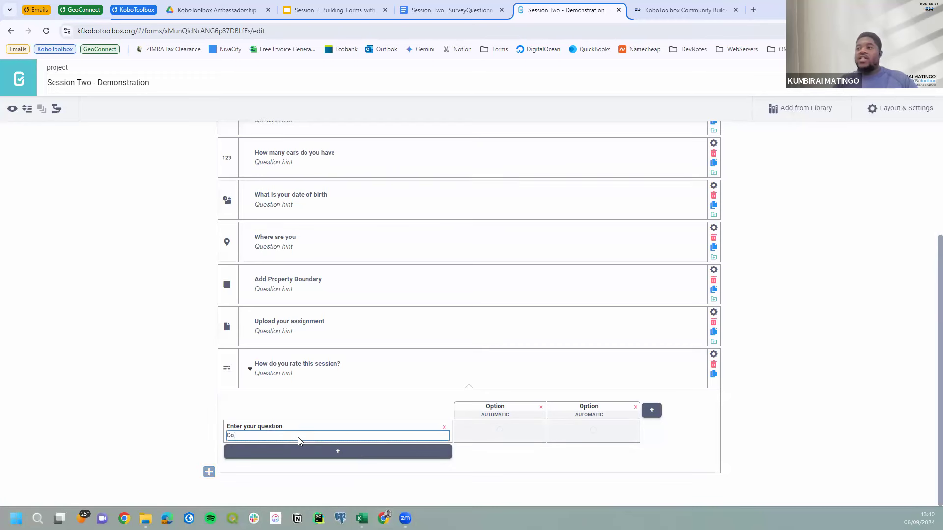
{"action": "type", "text": "ntent"}
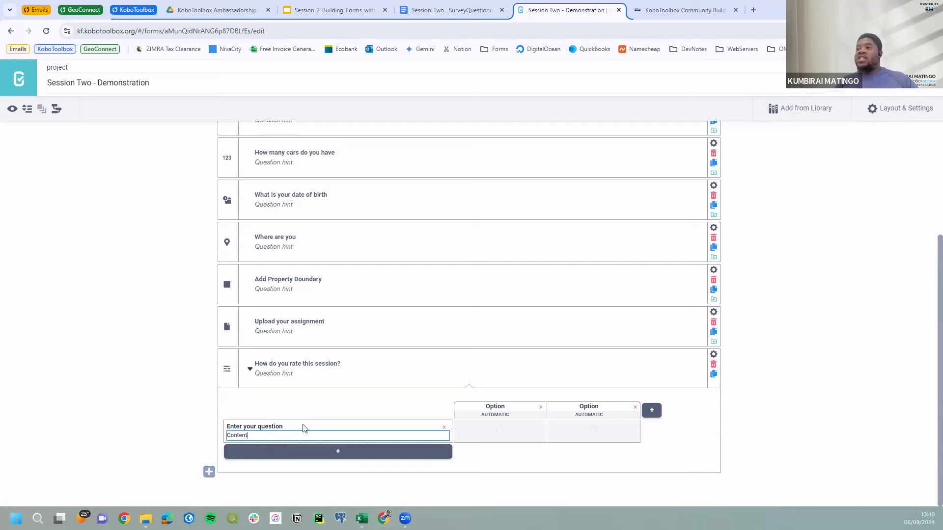
{"action": "left_click", "coordinate": [335, 450]}
{"action": "left_click", "coordinate": [265, 457]}
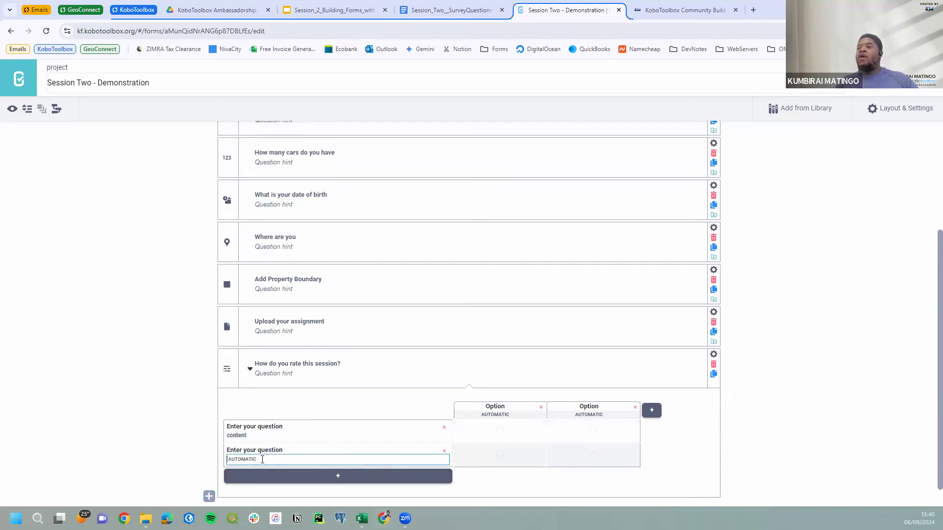
{"action": "type", "text": "Deliver"}
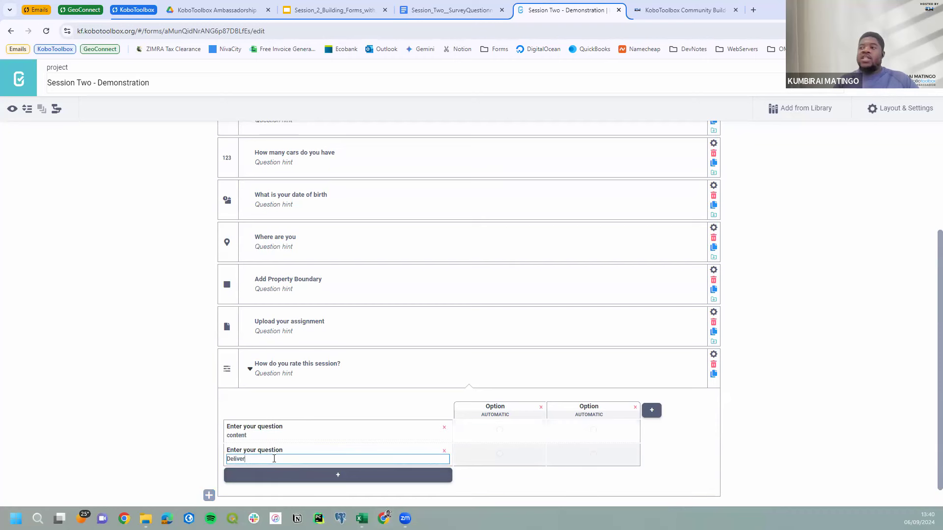
{"action": "type", "text": "y"}
{"action": "left_click", "coordinate": [338, 475]}
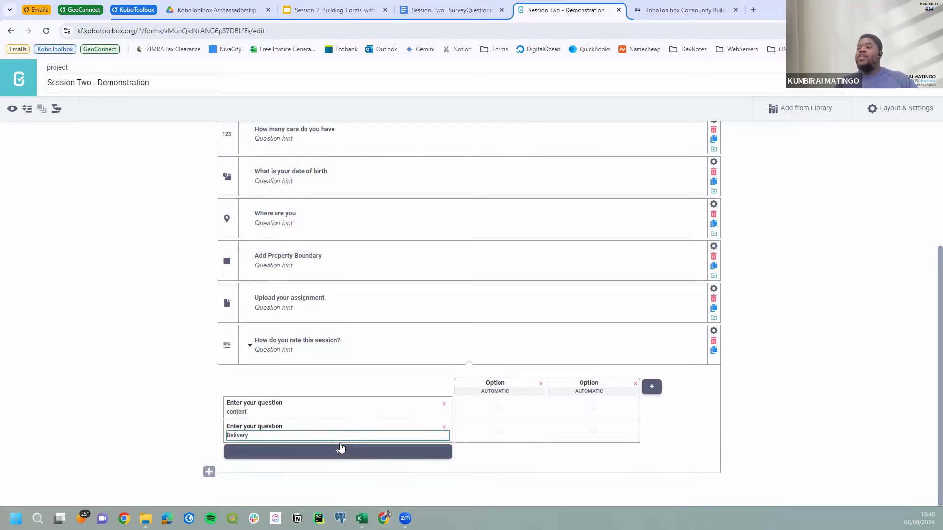
{"action": "left_click", "coordinate": [321, 457]}
{"action": "type", "text": "Pace"}
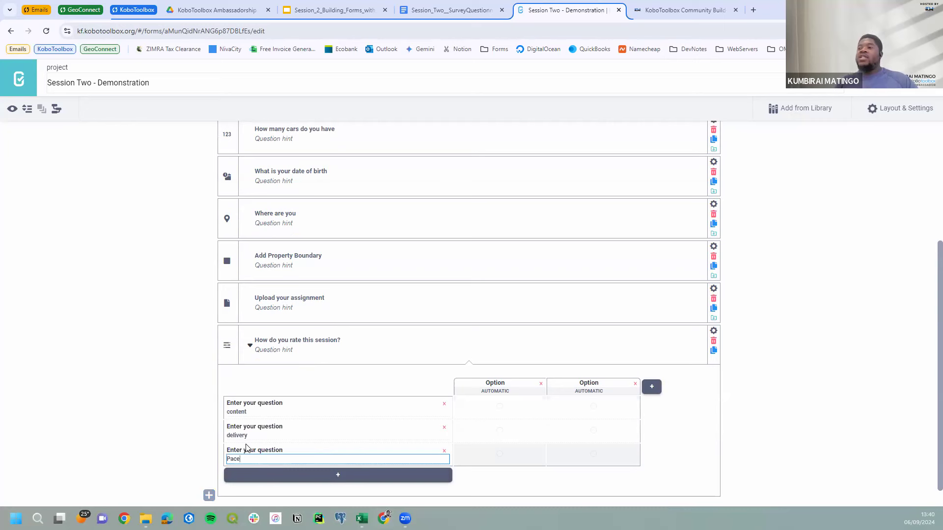
{"action": "left_click", "coordinate": [281, 402]}
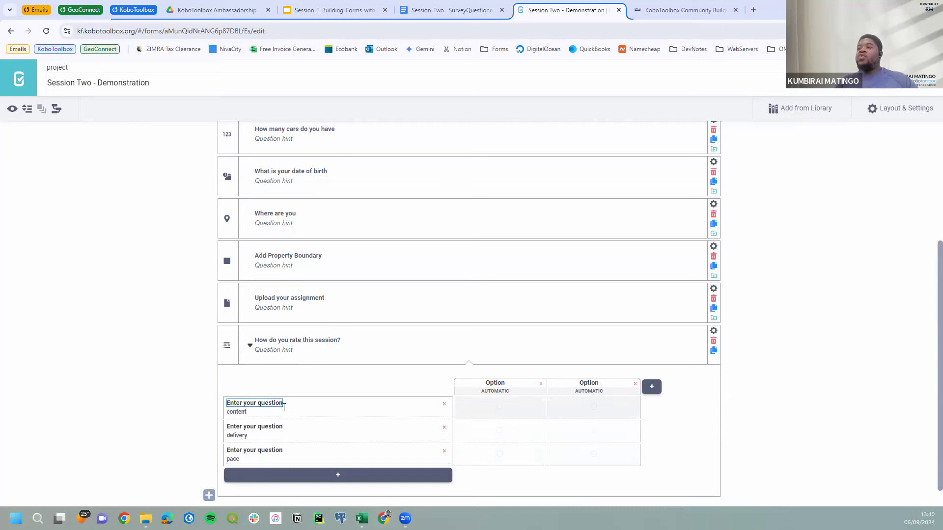
Delete the extra pace and delivery rows and label the remaining row Content
{"action": "triple_click", "coordinate": [273, 402]}
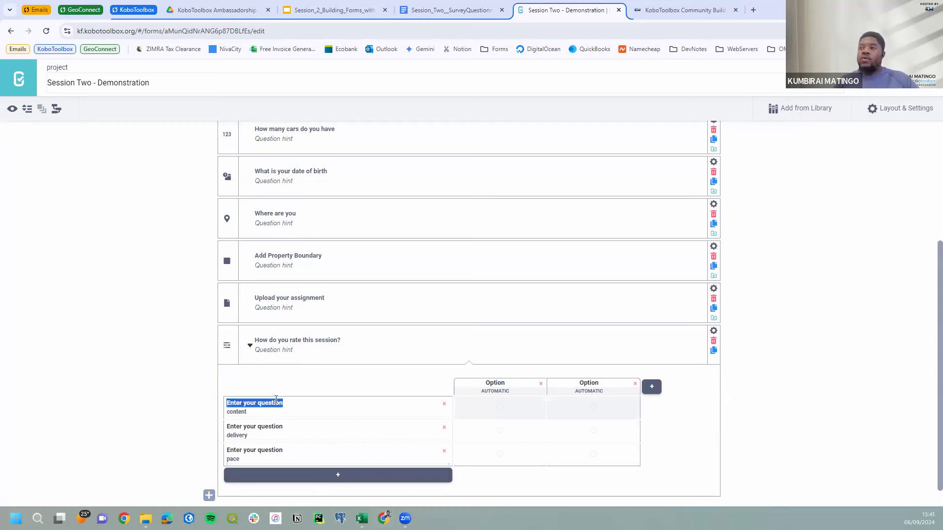
{"action": "left_click", "coordinate": [444, 450]}
{"action": "left_click", "coordinate": [443, 428]}
{"action": "triple_click", "coordinate": [280, 426]}
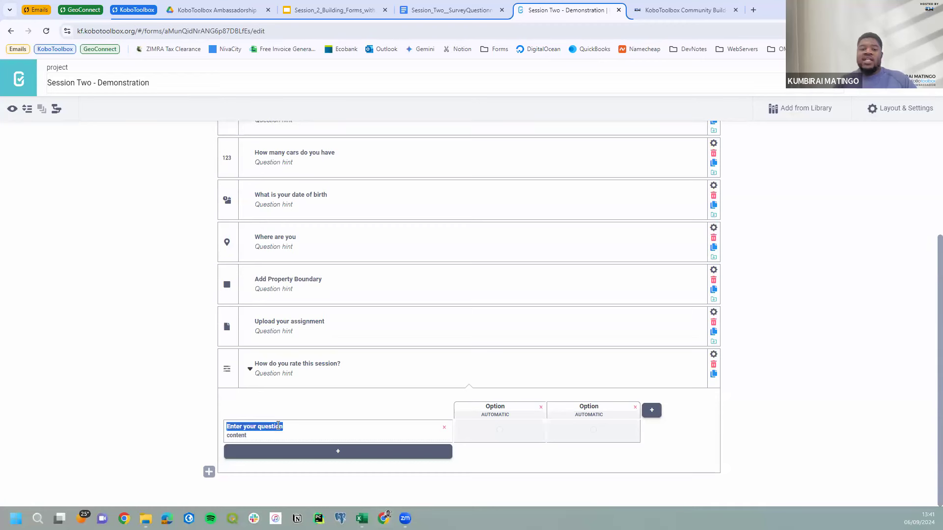
{"action": "type", "text": "Content"}
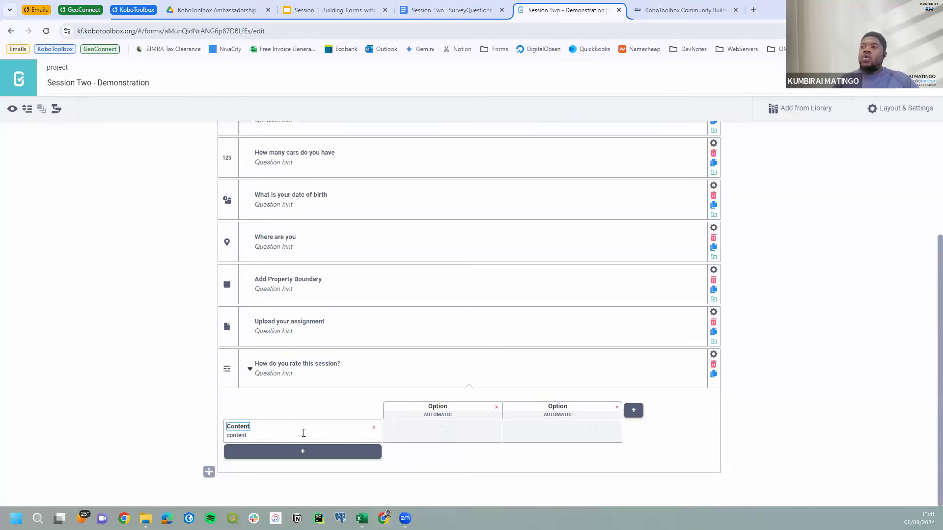
Add two more rows labelled Delivery and Pace
{"action": "left_click", "coordinate": [307, 452]}
{"action": "triple_click", "coordinate": [268, 450]}
{"action": "type", "text": "Delivery"}
{"action": "left_click", "coordinate": [338, 476]}
{"action": "scroll", "coordinate": [305, 454], "scroll_direction": "down", "scroll_amount": 1}
{"action": "triple_click", "coordinate": [278, 425]}
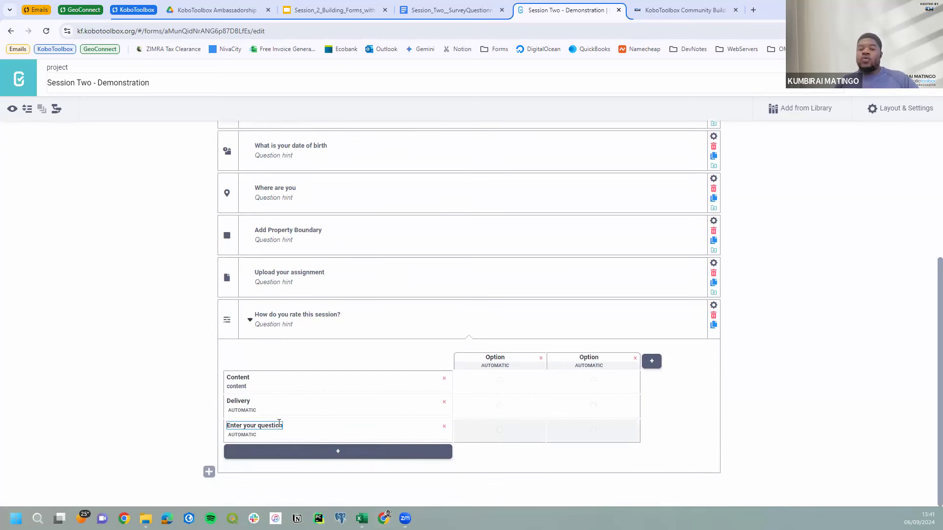
{"action": "triple_click", "coordinate": [279, 425]}
{"action": "type", "text": "Pace"}
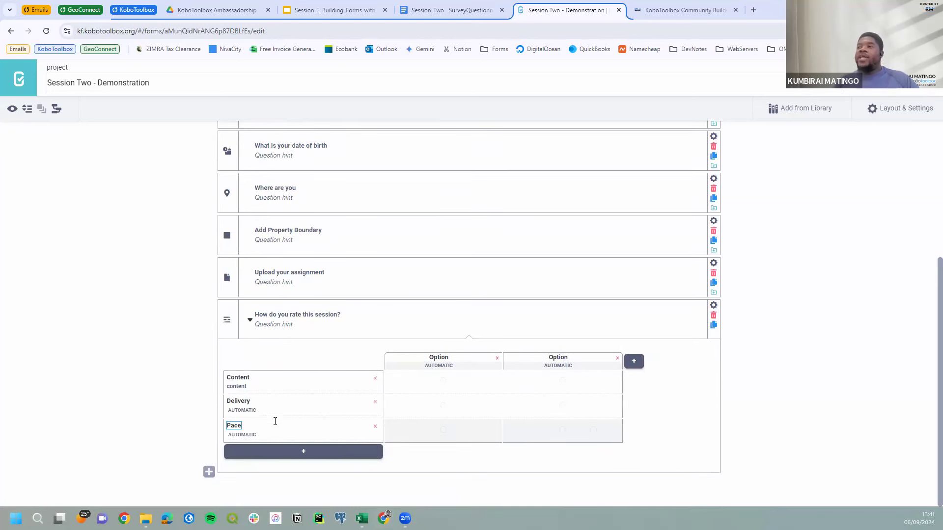
Recheck the Content and Delivery row names, then select Q9's Excellent–Poor headings in the document
{"action": "left_click", "coordinate": [252, 387]}
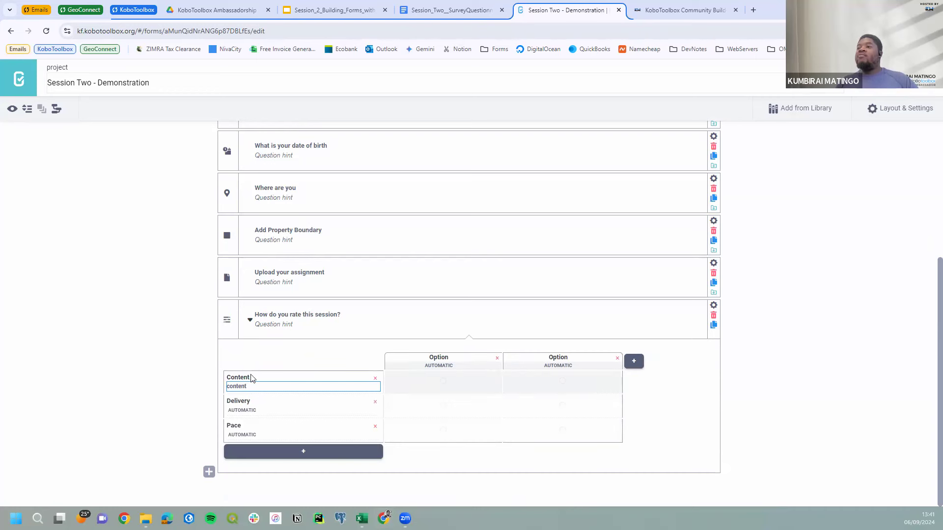
{"action": "left_click", "coordinate": [249, 415]}
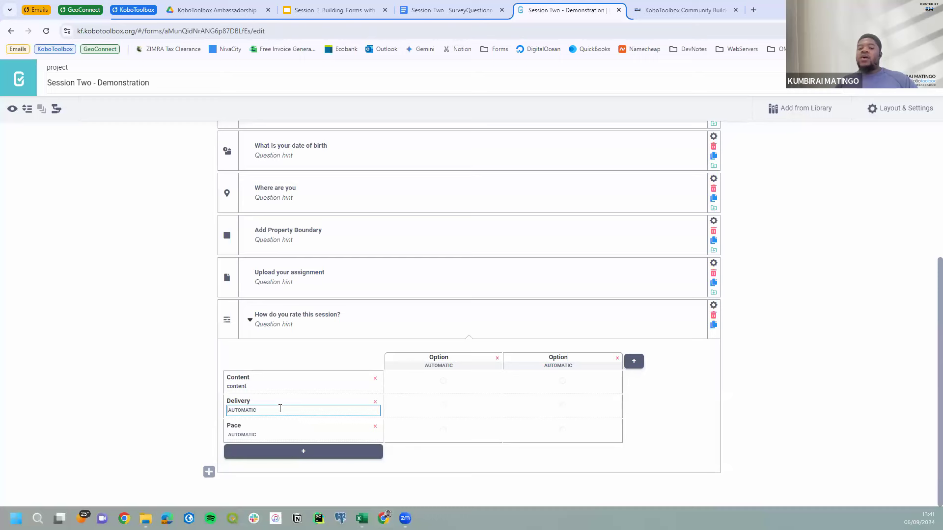
{"action": "left_click", "coordinate": [450, 10]}
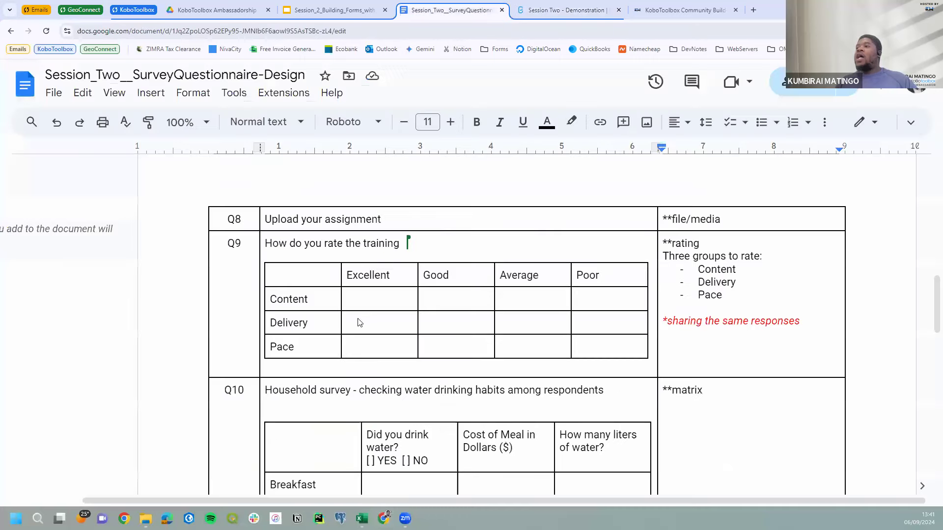
{"action": "left_click_drag", "start_coordinate": [349, 274], "coordinate": [582, 274]}
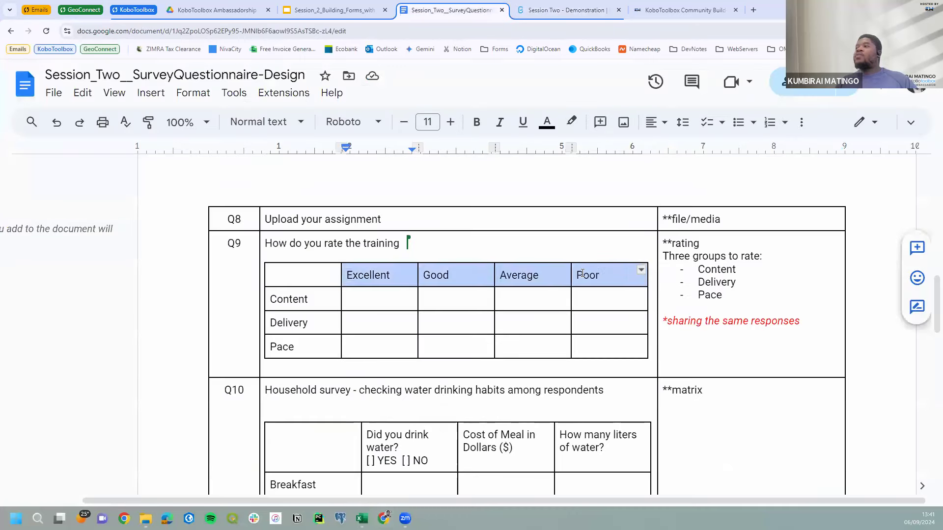
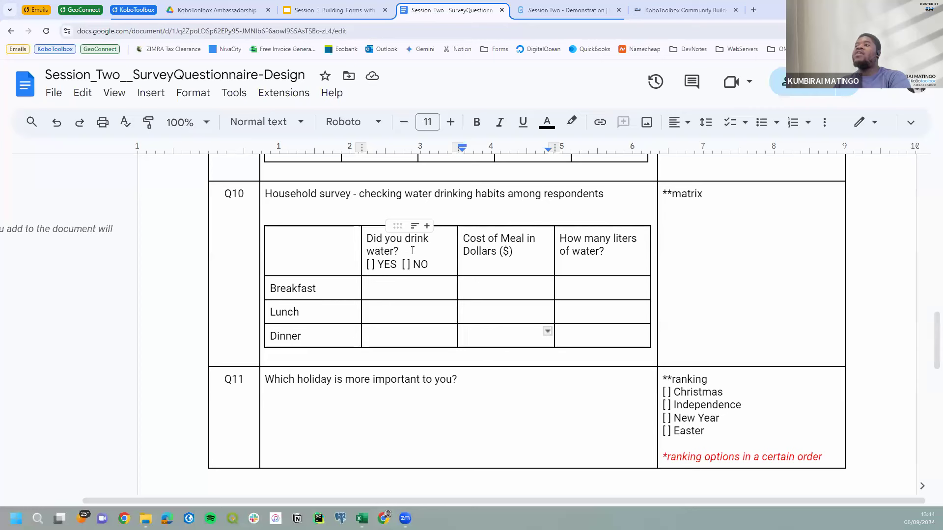
Step through the 'How many liters of water?' column in the Docs table, then return to KoboToolbox
{"action": "left_click", "coordinate": [609, 248]}
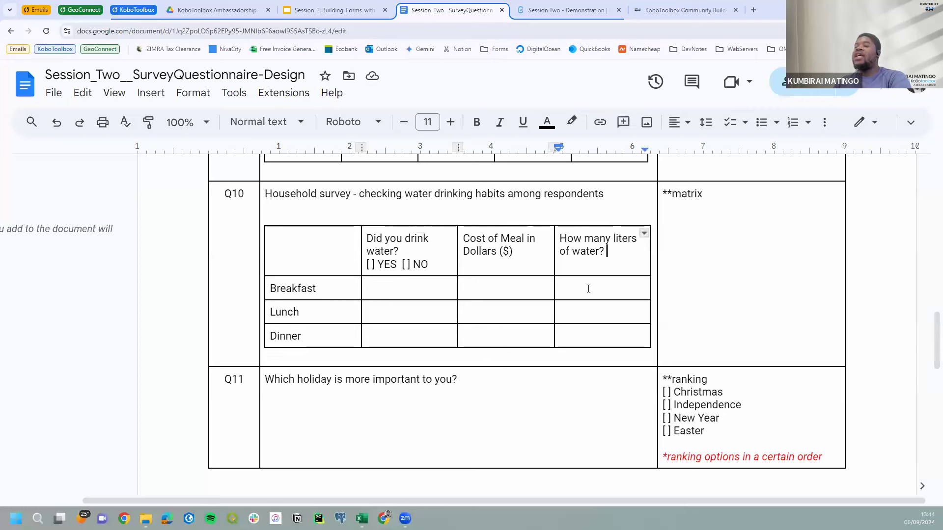
{"action": "key", "text": "Down"}
{"action": "key", "text": "Down"}
{"action": "key", "text": "Down"}
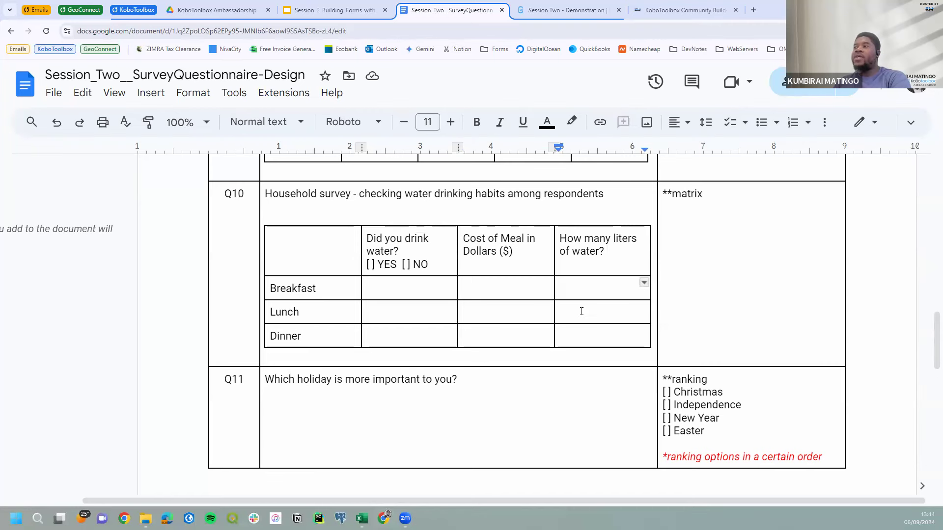
{"action": "key", "text": "ctrl+Tab"}
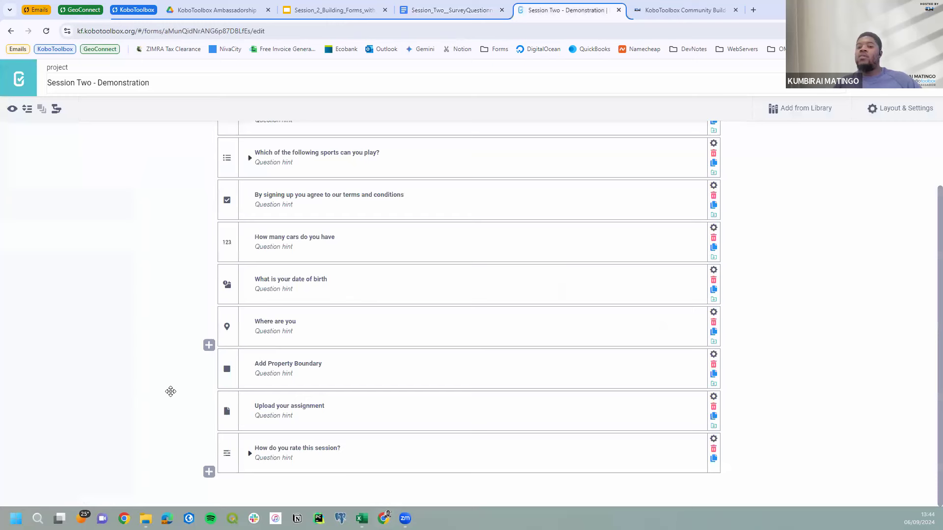
Add a Question Matrix titled 'Household Survey Matrix Question: Water Drinking Habits and Costs of Meals'
{"action": "left_click", "coordinate": [209, 471]}
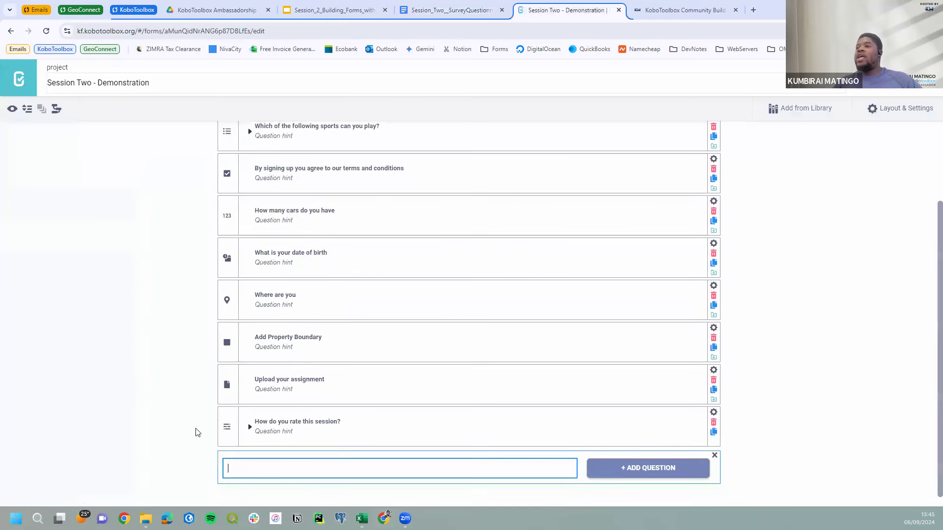
{"action": "type", "text": "Ho"}
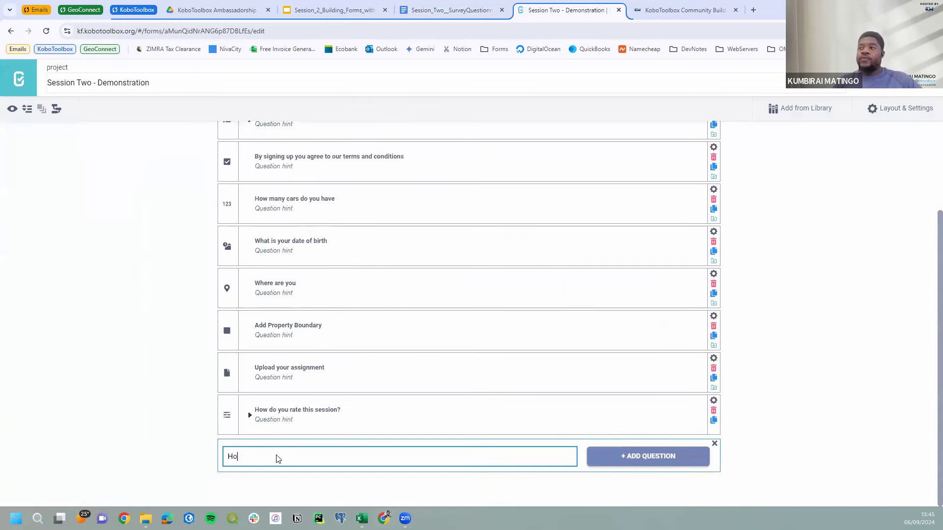
{"action": "type", "text": "usehoo"}
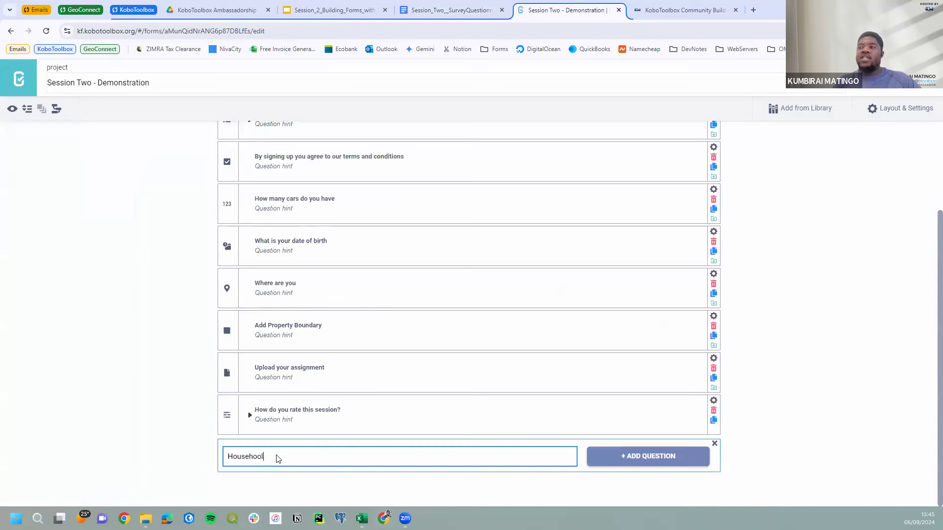
{"action": "type", "text": "d Sur"}
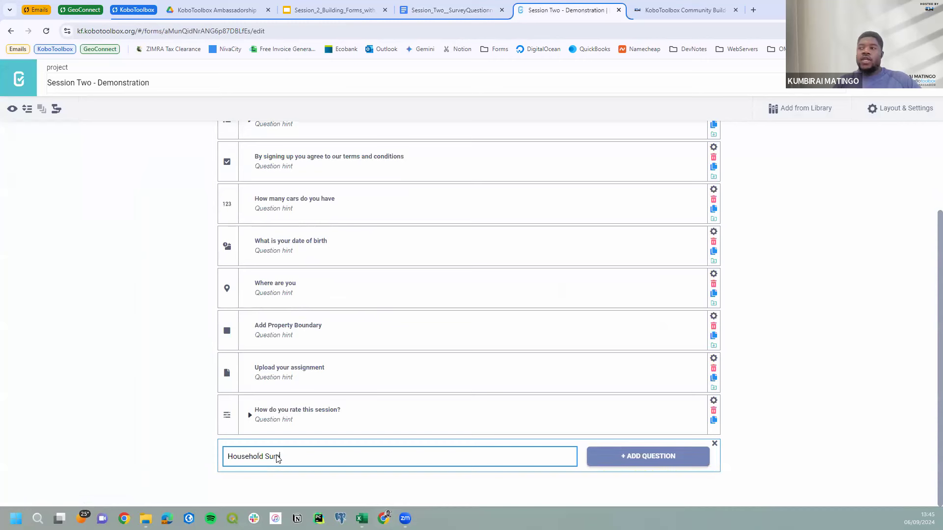
{"action": "type", "text": "vey Matrix Question:"}
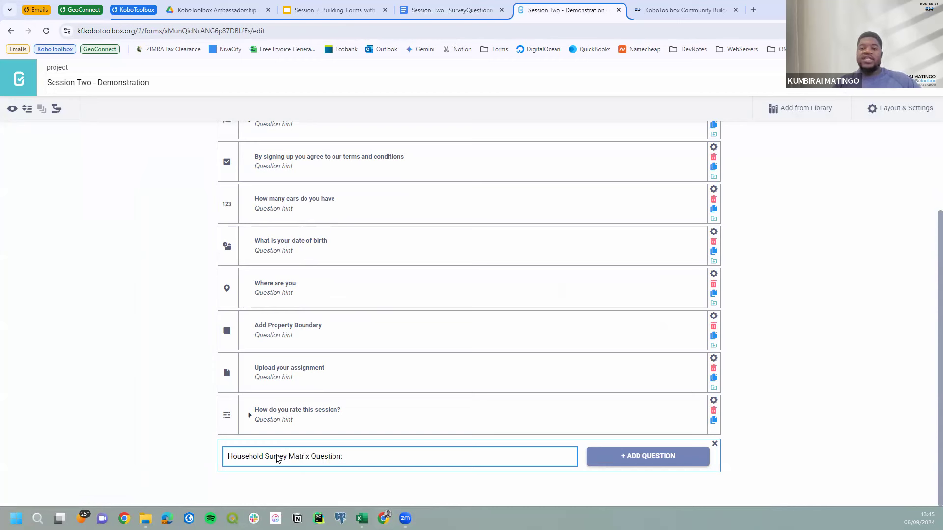
{"action": "type", "text": " Water Drinking Habits and Costs "}
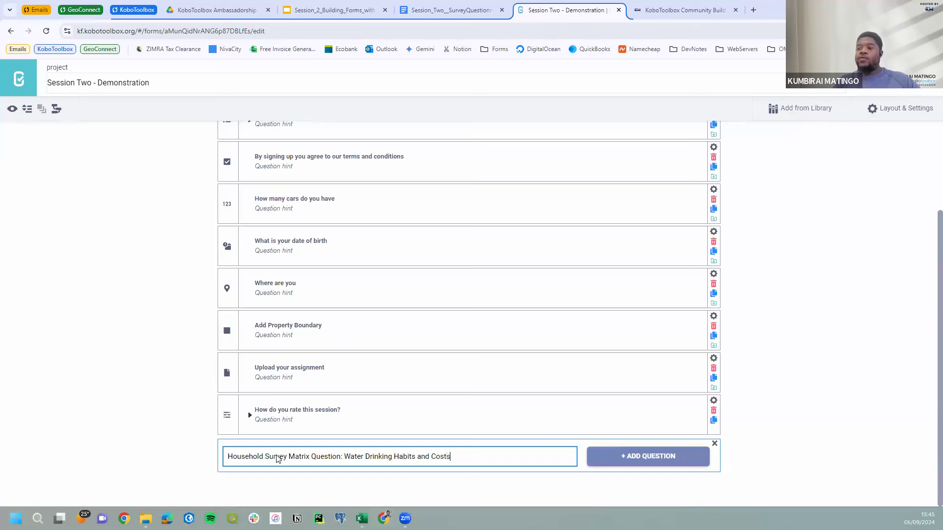
{"action": "type", "text": "of Means"}
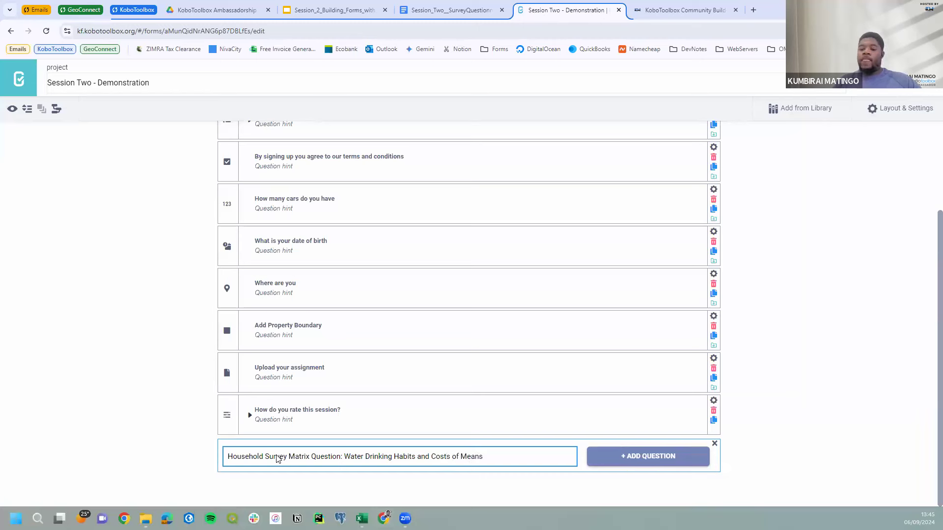
{"action": "key", "text": "BackSpace"}
{"action": "type", "text": "ls"}
{"action": "left_click", "coordinate": [638, 457]}
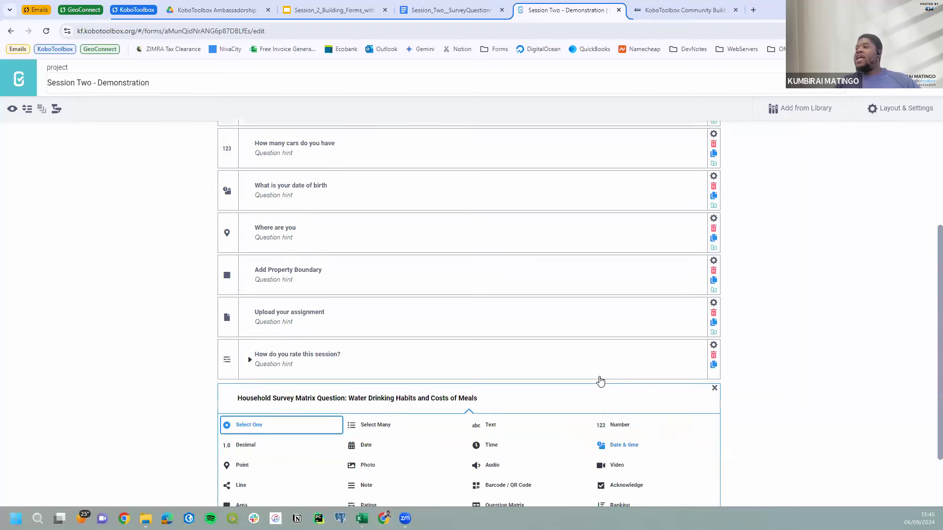
{"action": "scroll", "coordinate": [594, 378], "scroll_direction": "down", "scroll_amount": 1}
{"action": "scroll", "coordinate": [442, 383], "scroll_direction": "down", "scroll_amount": 1}
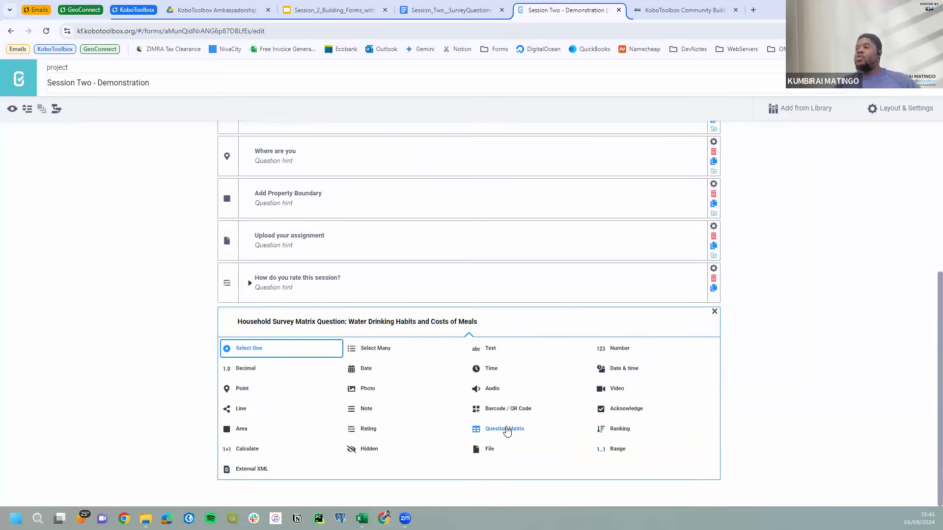
{"action": "left_click", "coordinate": [505, 429]}
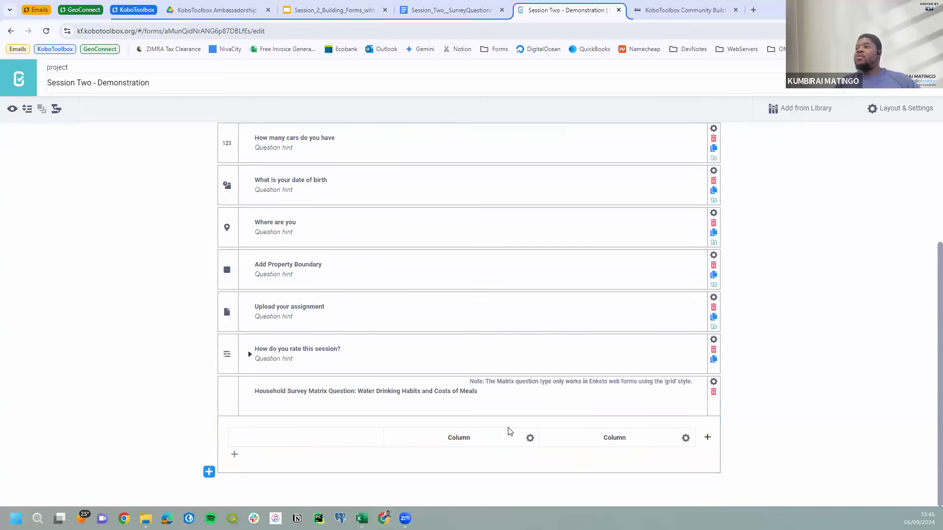
{"action": "scroll", "coordinate": [638, 384], "scroll_direction": "down", "scroll_amount": 1}
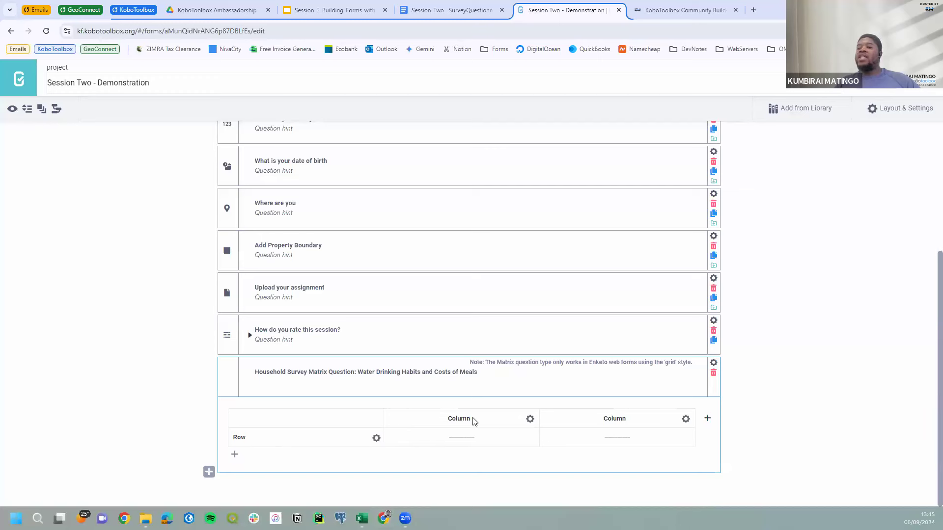
Make the first matrix column a required Select One question labelled 'Did you drink water?'
{"action": "left_click", "coordinate": [526, 420]}
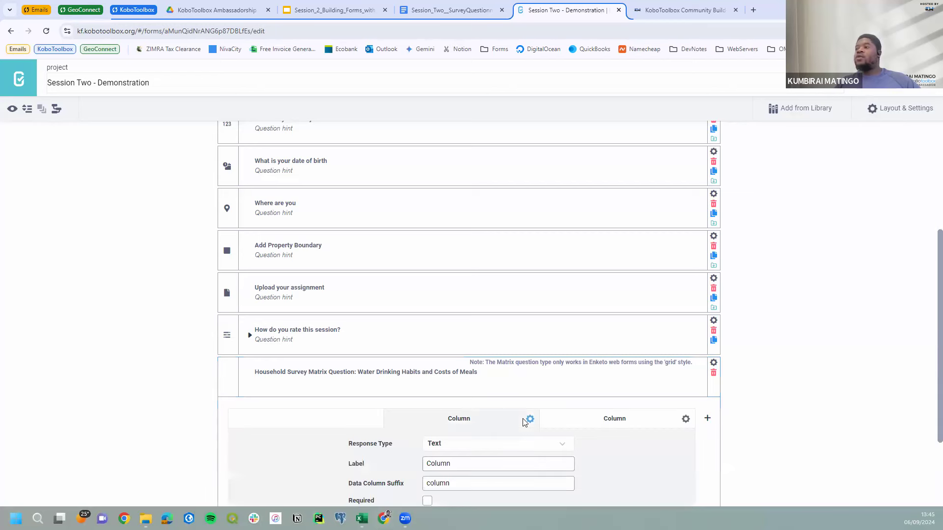
{"action": "scroll", "coordinate": [528, 421], "scroll_direction": "down", "scroll_amount": 2}
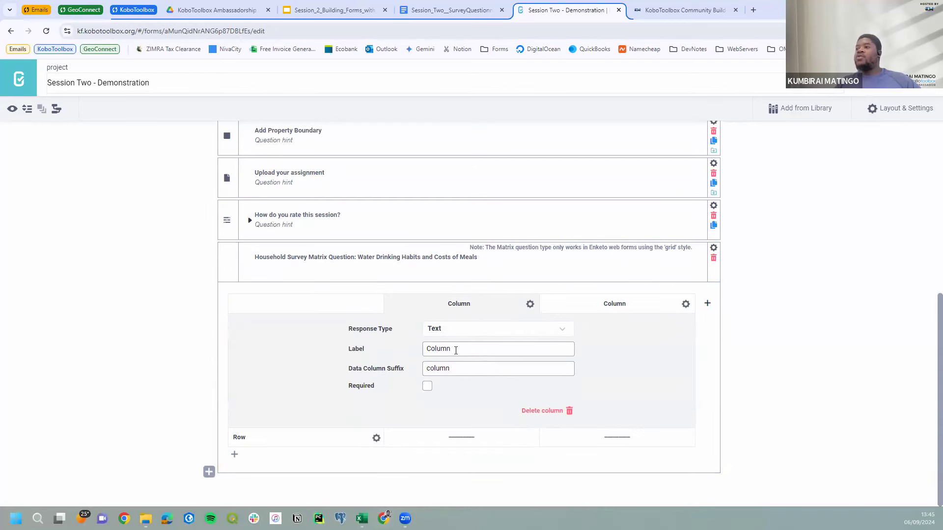
{"action": "double_click", "coordinate": [458, 350]}
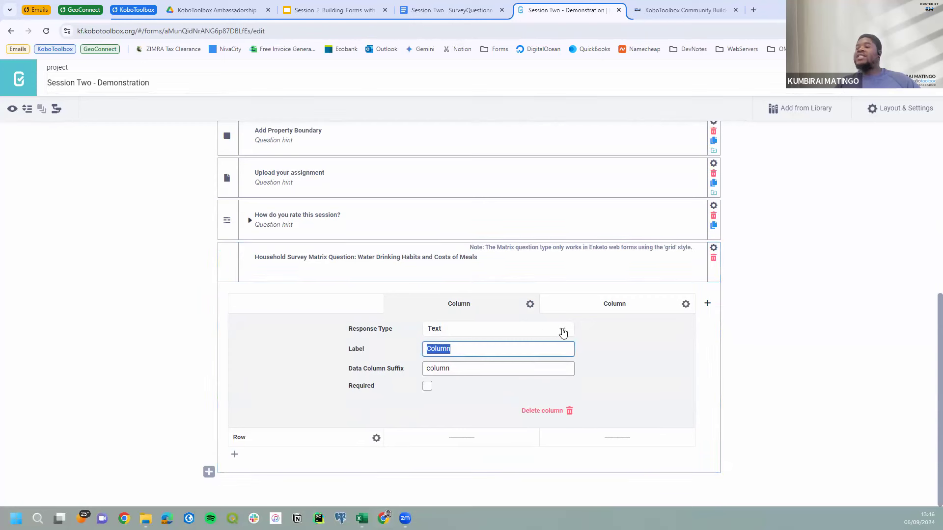
{"action": "left_click", "coordinate": [562, 334]}
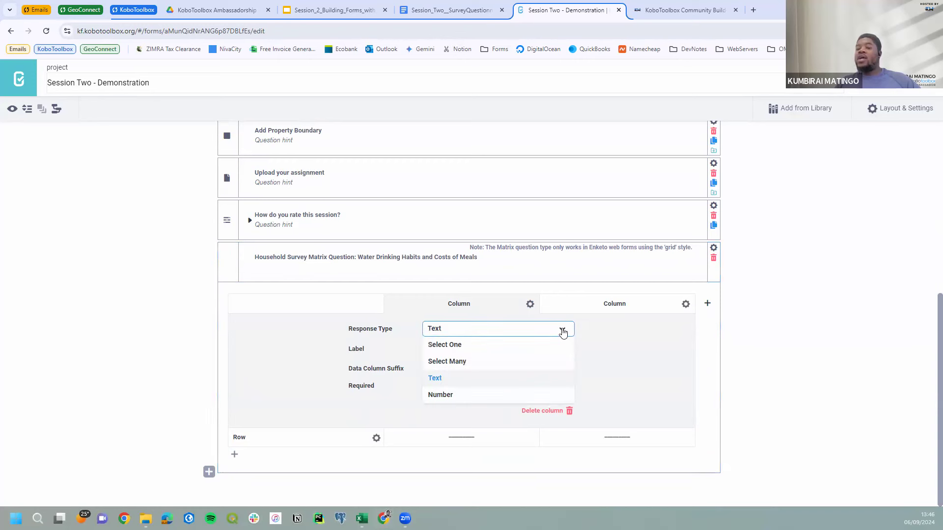
{"action": "left_click", "coordinate": [451, 346]}
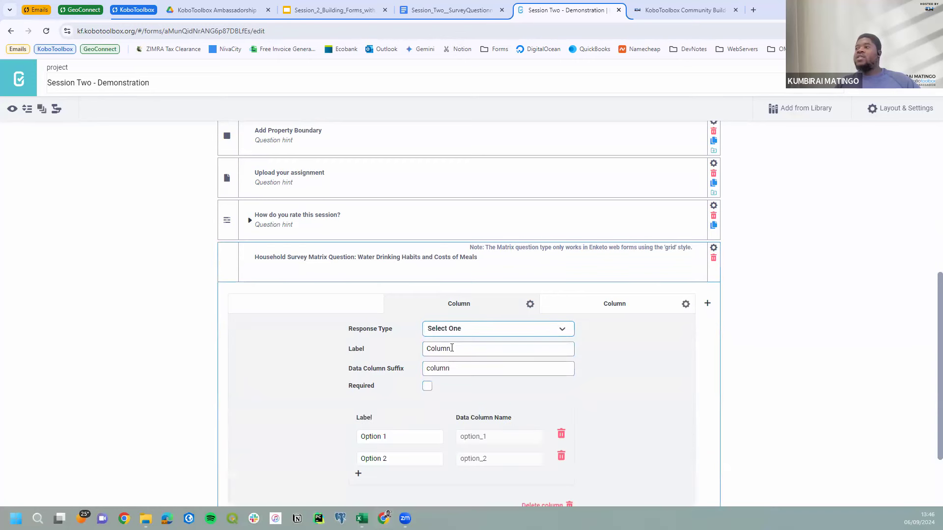
{"action": "left_click_drag", "start_coordinate": [459, 348], "coordinate": [424, 349]}
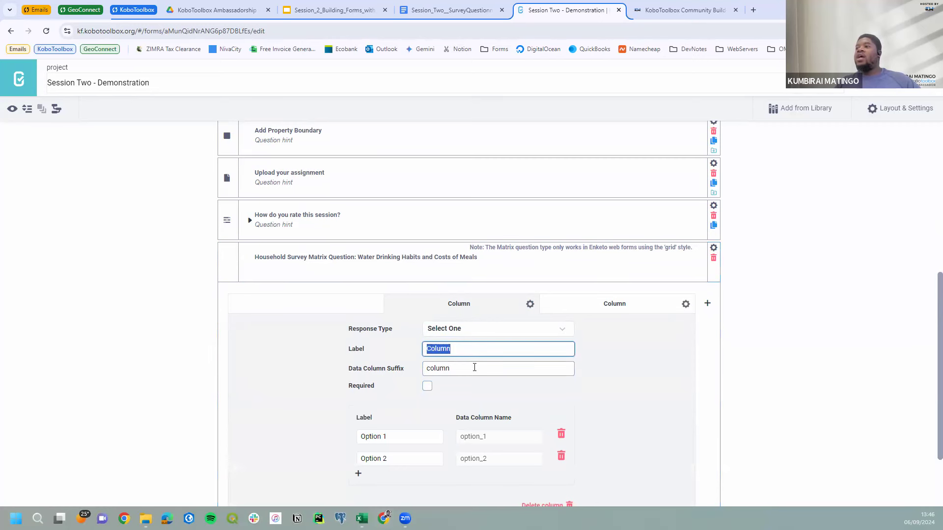
{"action": "scroll", "coordinate": [474, 367], "scroll_direction": "down", "scroll_amount": 2}
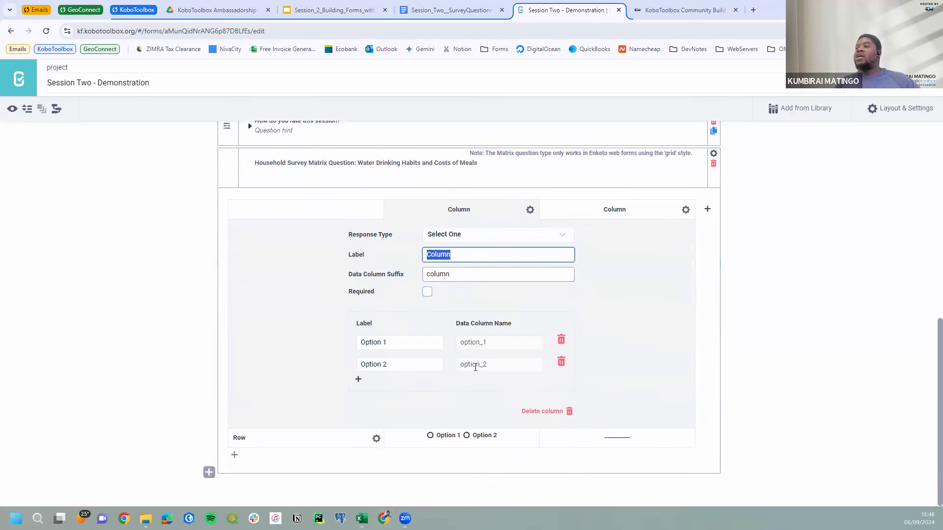
{"action": "scroll", "coordinate": [471, 353], "scroll_direction": "up", "scroll_amount": 1}
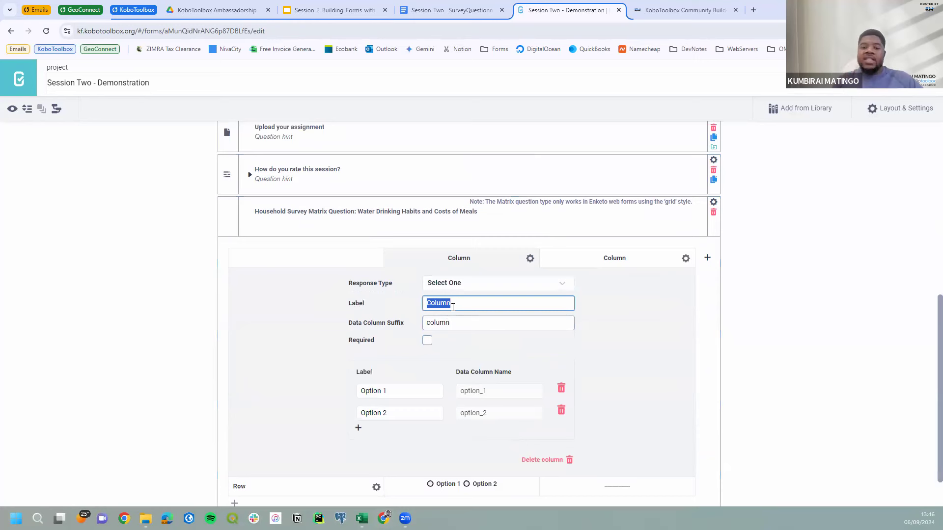
{"action": "type", "text": "Did you "}
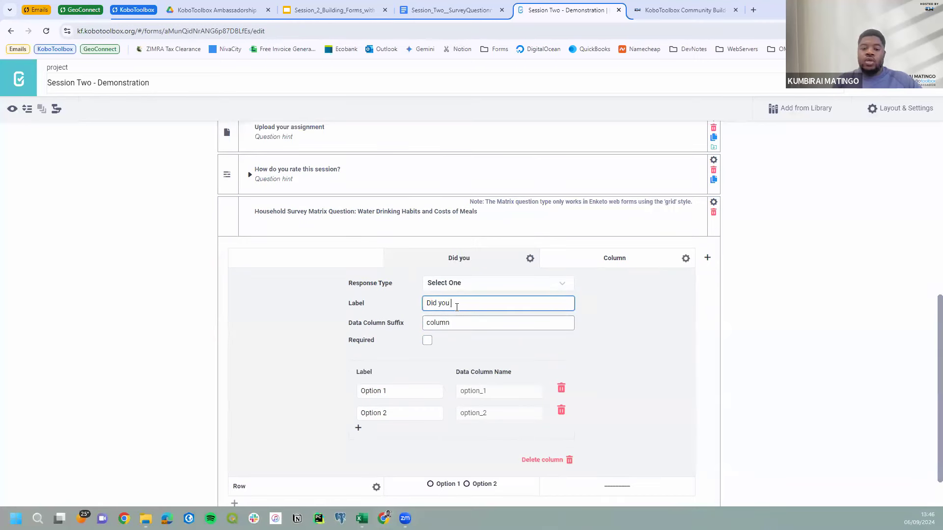
{"action": "type", "text": "drink water?"}
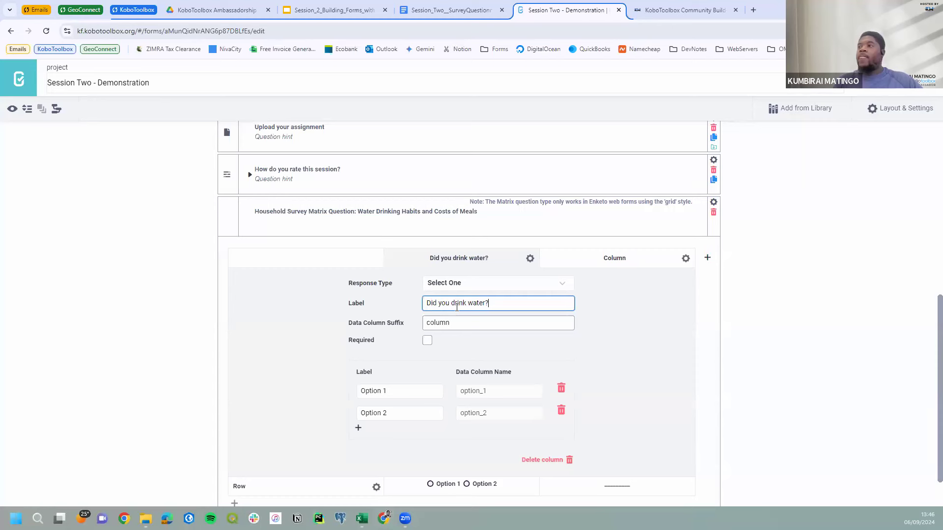
{"action": "left_click", "coordinate": [448, 322]}
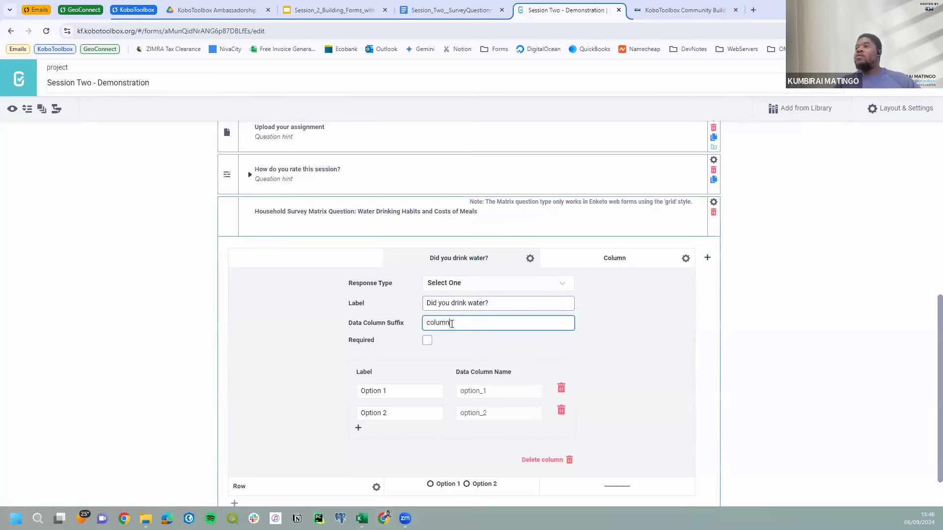
{"action": "left_click", "coordinate": [427, 340]}
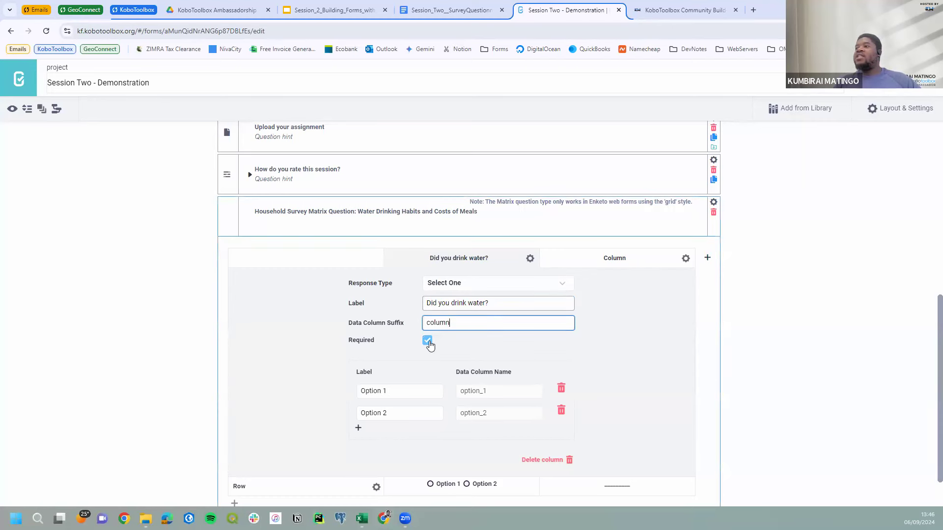
Label the column's two choices YES and NO
{"action": "scroll", "coordinate": [374, 340], "scroll_direction": "down", "scroll_amount": 1}
{"action": "left_click", "coordinate": [397, 341]}
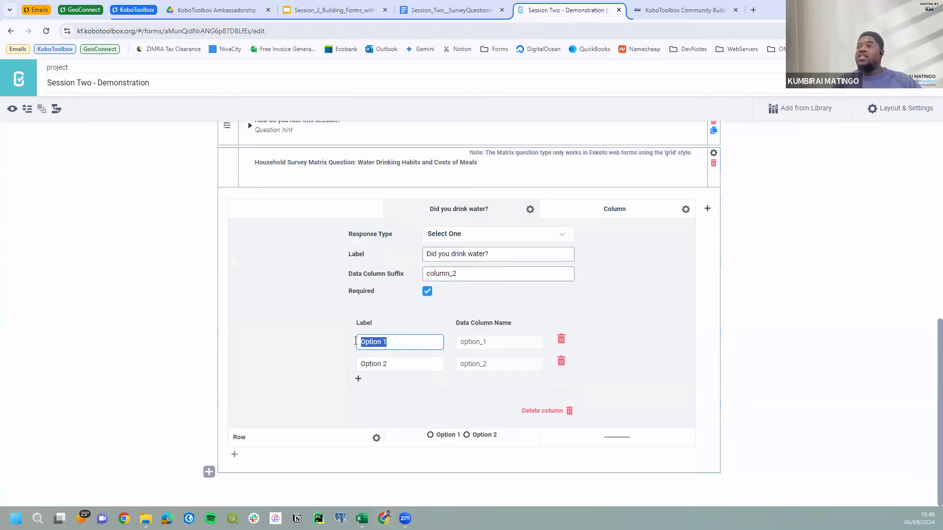
{"action": "type", "text": "yes"}
{"action": "left_click", "coordinate": [392, 364]}
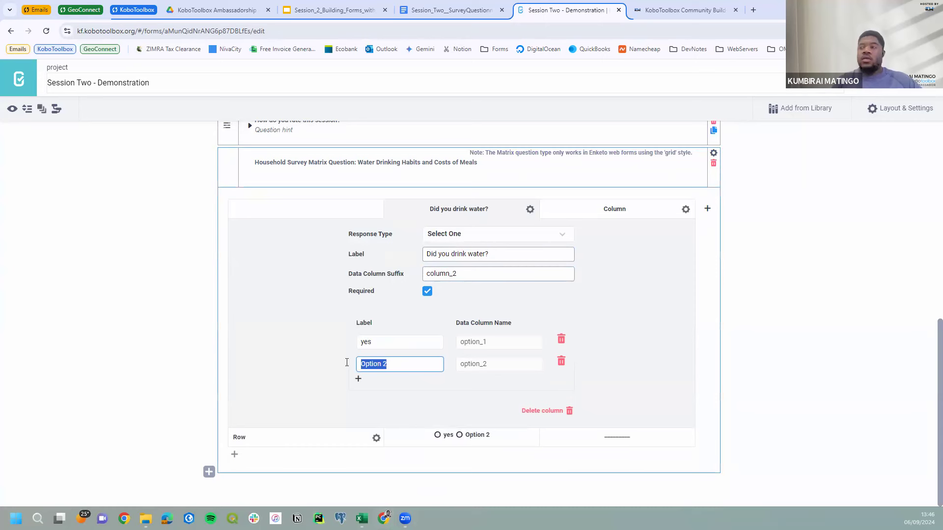
{"action": "type", "text": "no"}
{"action": "left_click", "coordinate": [503, 342]}
{"action": "left_click", "coordinate": [387, 343]}
{"action": "type", "text": "YES"}
{"action": "left_click", "coordinate": [364, 365]}
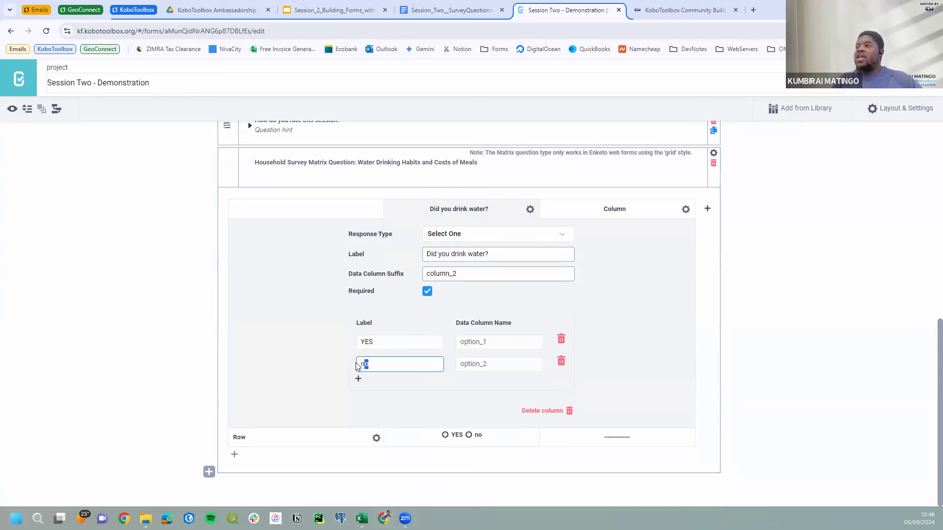
{"action": "type", "text": "NO"}
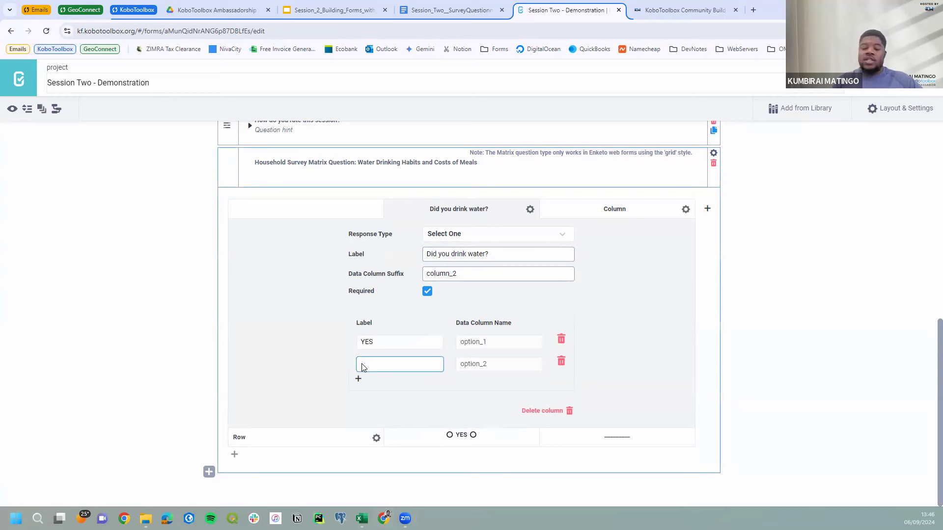
Set the choices' data column names to yes and no and collapse the column settings
{"action": "left_click", "coordinate": [468, 344]}
{"action": "type", "text": "yes"}
{"action": "left_click", "coordinate": [472, 360]}
{"action": "type", "text": "no"}
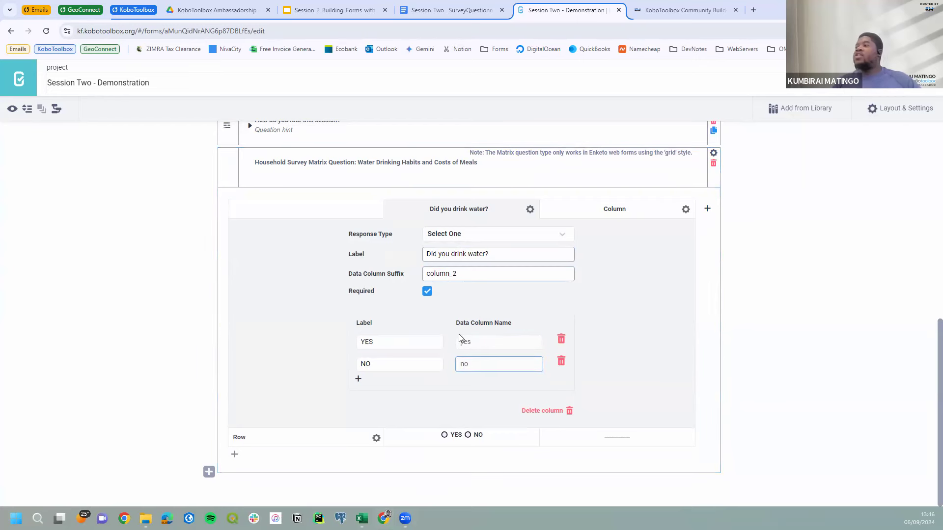
{"action": "scroll", "coordinate": [521, 368], "scroll_direction": "up", "scroll_amount": 1}
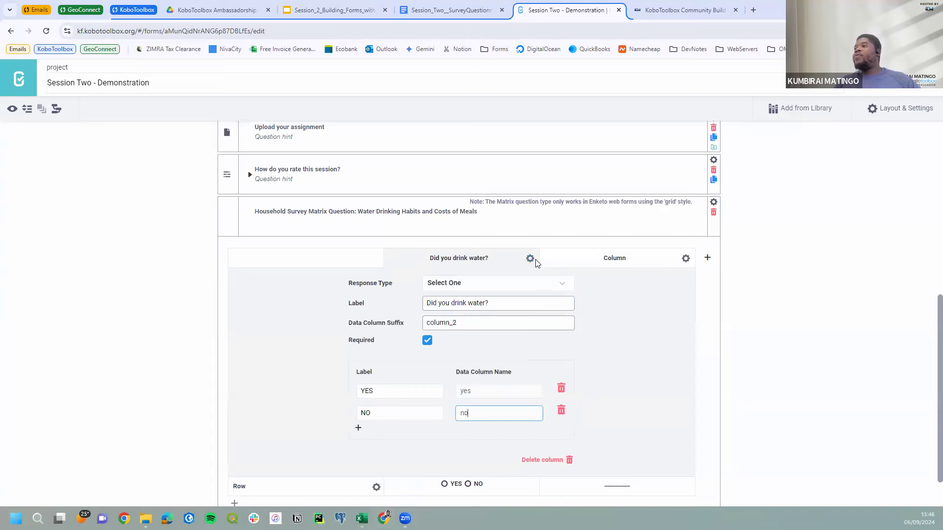
{"action": "left_click", "coordinate": [531, 258]}
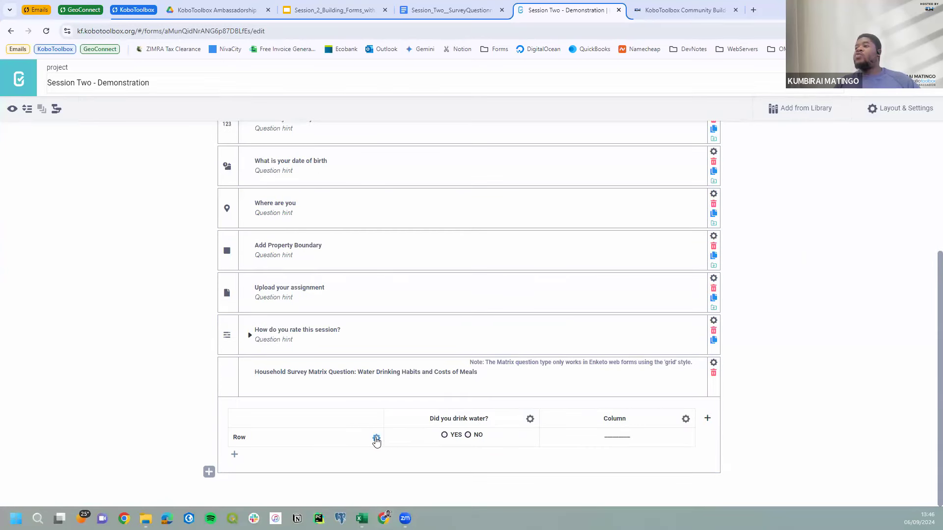
Rename the default matrix row to Breakfast
{"action": "left_click", "coordinate": [376, 438]}
{"action": "left_click", "coordinate": [428, 387]}
{"action": "double_click", "coordinate": [427, 388]}
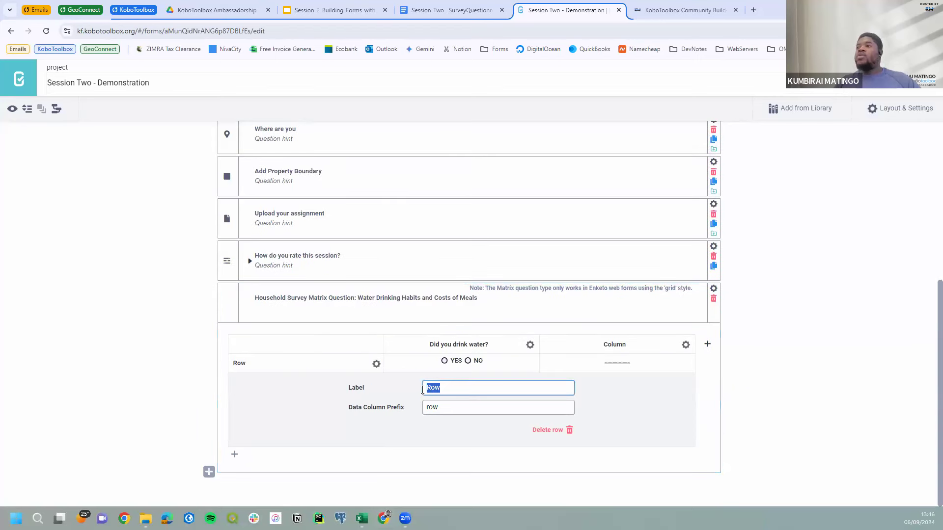
{"action": "type", "text": "Break"}
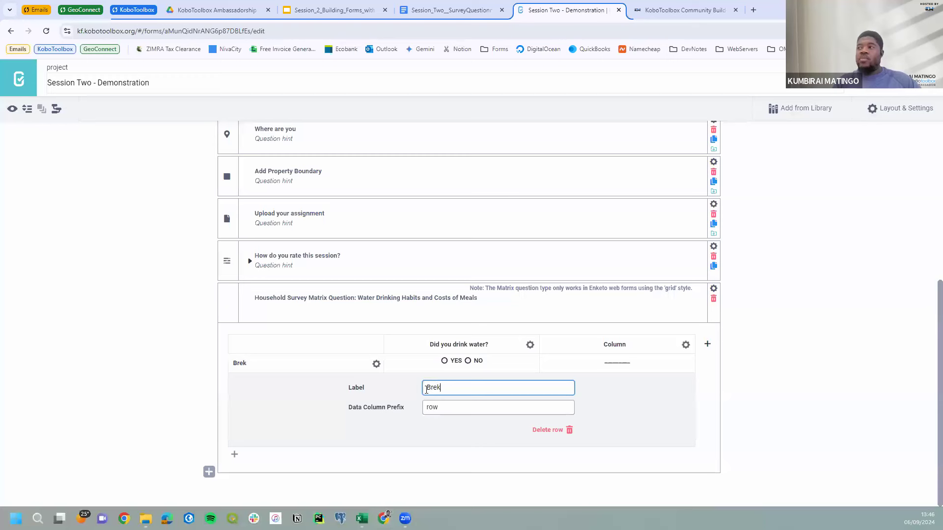
{"action": "key", "text": "BackSpace"}
{"action": "type", "text": "akfast"}
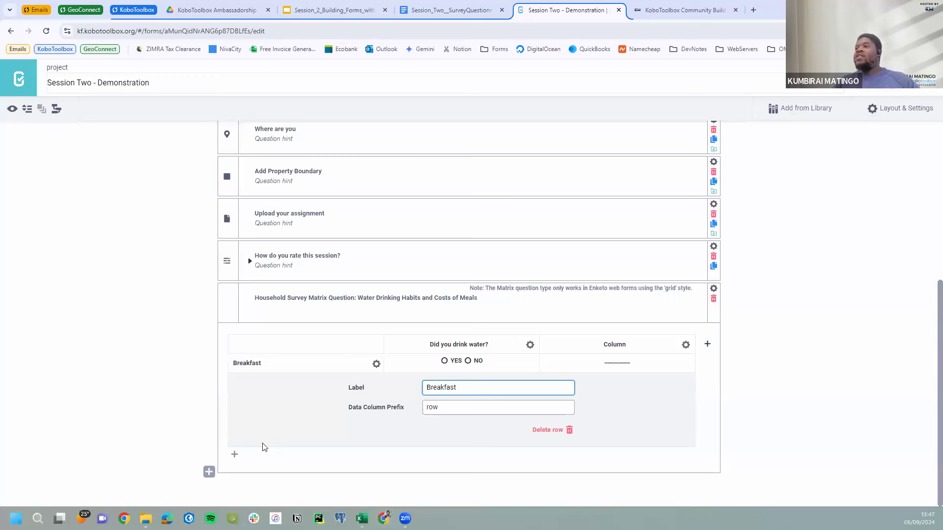
Add two more matrix rows labelled Lunch and Dinner
{"action": "left_click", "coordinate": [235, 454]}
{"action": "left_click", "coordinate": [376, 367]}
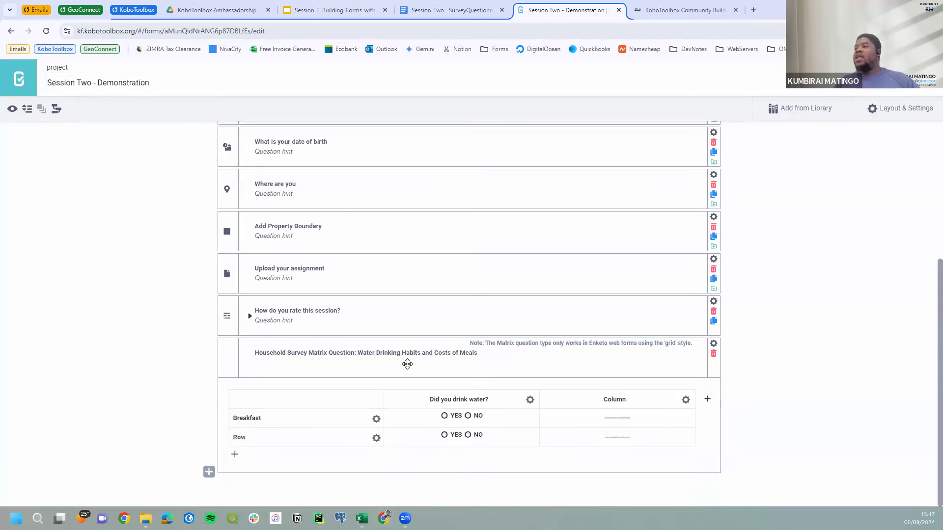
{"action": "left_click", "coordinate": [376, 436]}
{"action": "double_click", "coordinate": [456, 408]}
{"action": "type", "text": "Lunch"}
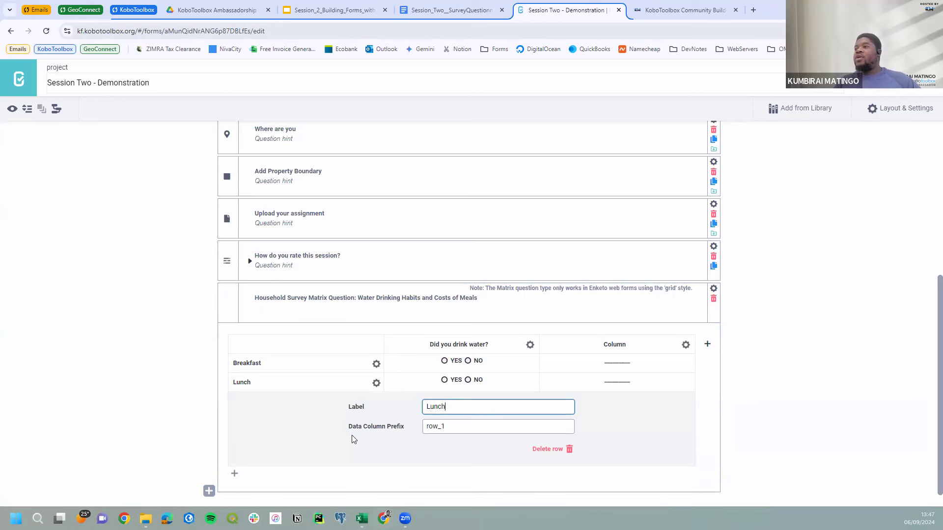
{"action": "left_click", "coordinate": [376, 383]}
{"action": "left_click", "coordinate": [234, 454]}
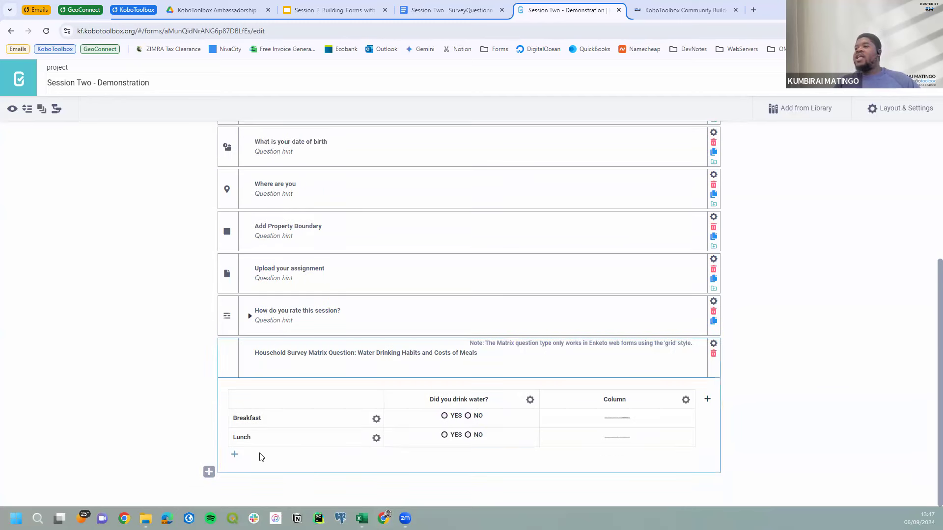
{"action": "left_click", "coordinate": [376, 437]}
{"action": "double_click", "coordinate": [425, 426]}
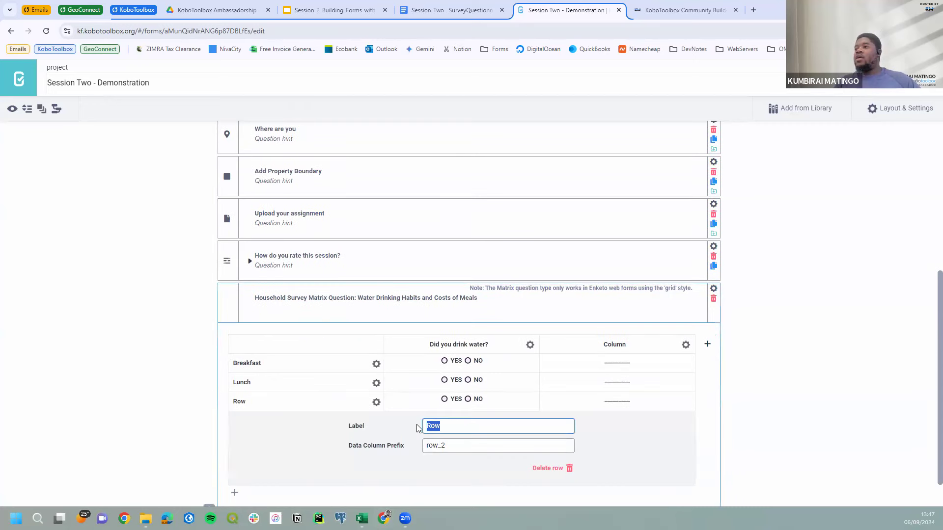
{"action": "type", "text": "Dinner"}
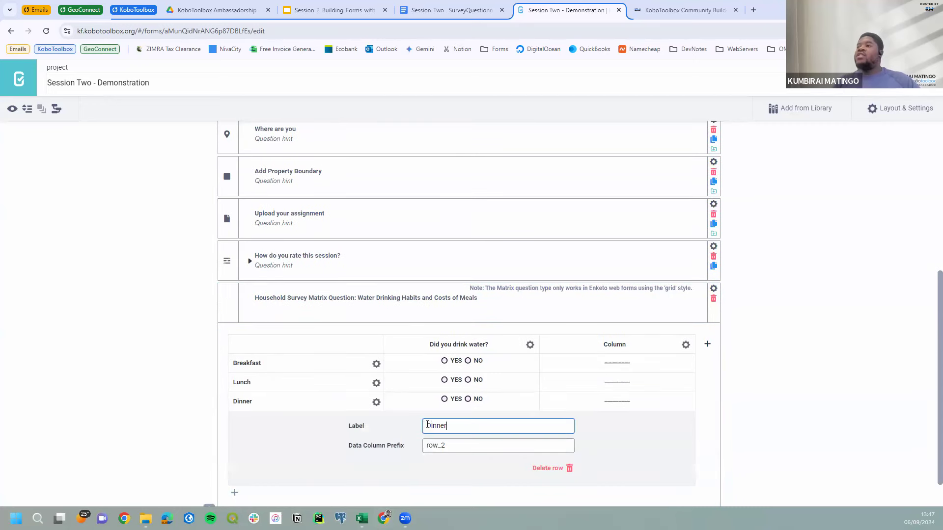
{"action": "scroll", "coordinate": [233, 446], "scroll_direction": "down", "scroll_amount": 1}
Replace the Dinner row's row_2 data column prefix with dinner
{"action": "left_click", "coordinate": [445, 408]}
{"action": "double_click", "coordinate": [443, 409]}
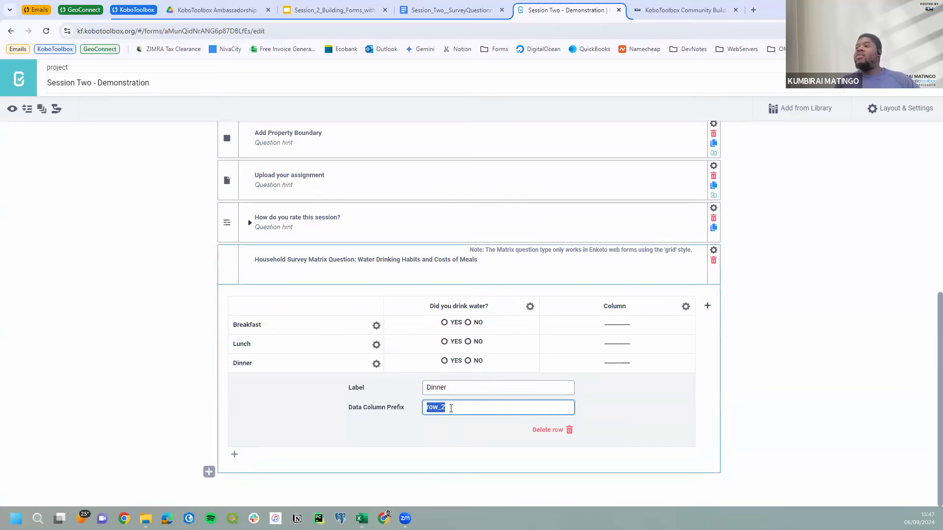
{"action": "left_click", "coordinate": [452, 408]}
{"action": "double_click", "coordinate": [441, 407]}
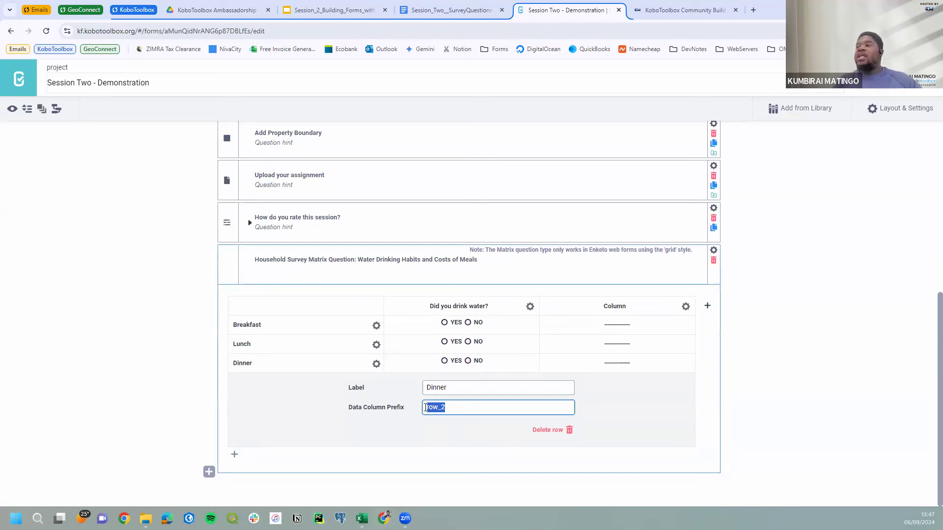
{"action": "type", "text": "dienne"}
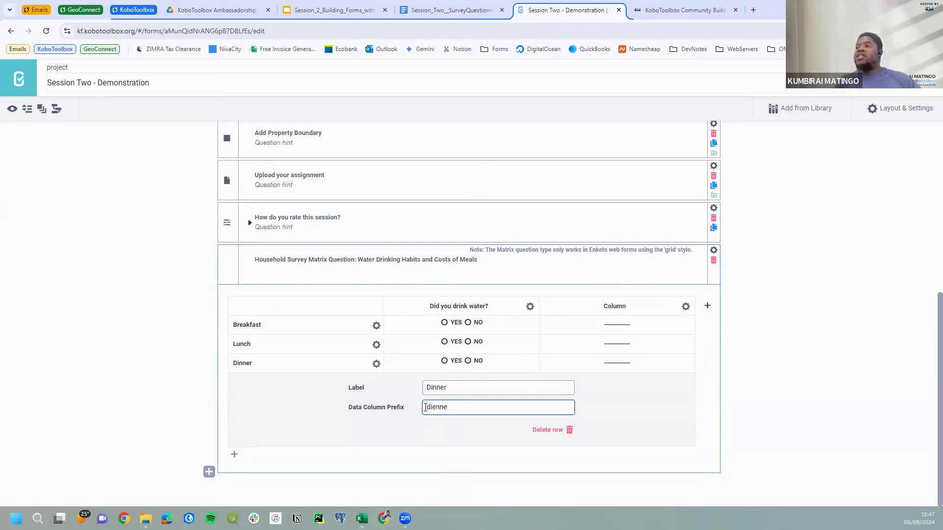
{"action": "key", "text": "BackSpace"}
Finish the dinner prefix, review the Q10 table in Google Docs, and bring up the second column's settings
{"action": "type", "text": "nner"}
{"action": "left_click", "coordinate": [376, 363]}
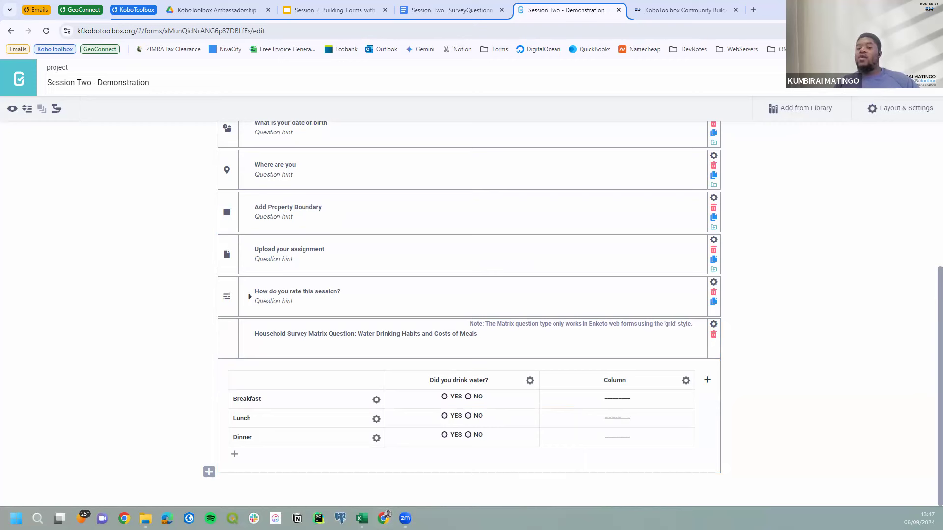
{"action": "left_click", "coordinate": [442, 10]}
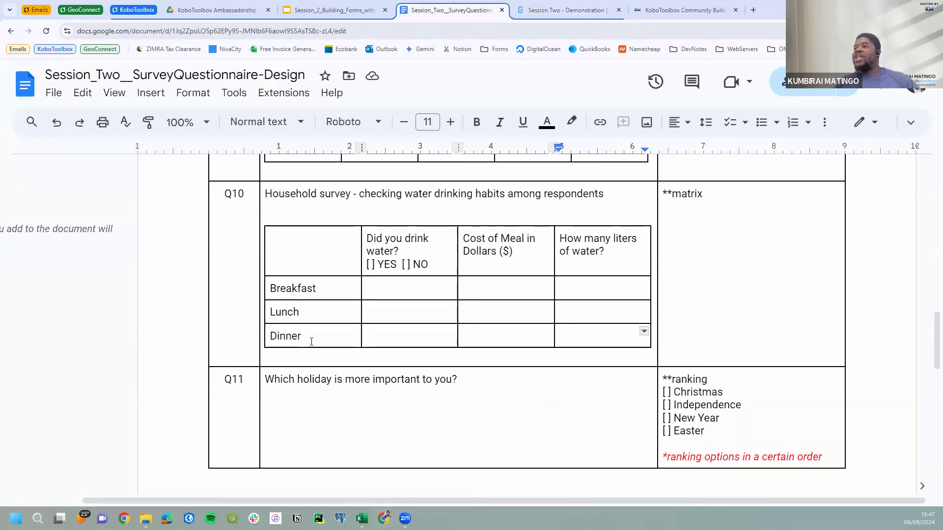
{"action": "left_click", "coordinate": [564, 10]}
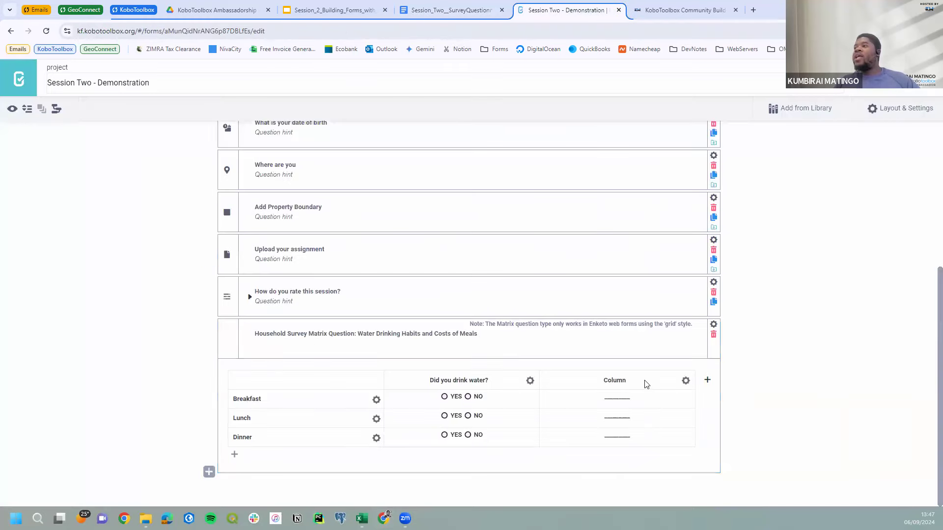
{"action": "left_click", "coordinate": [684, 380]}
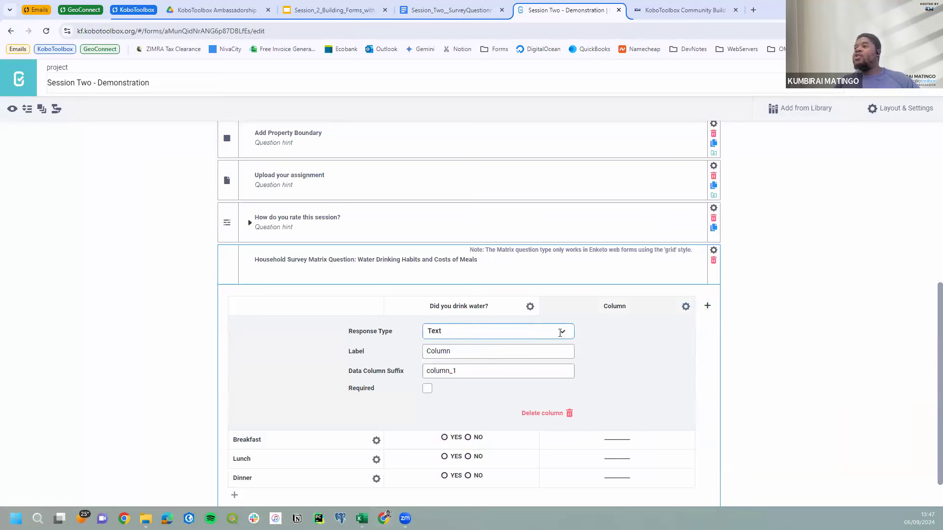
Make the second column a required Number column 'Cost of the meal ($)' with suffix cost_of_meal
{"action": "left_click", "coordinate": [561, 333]}
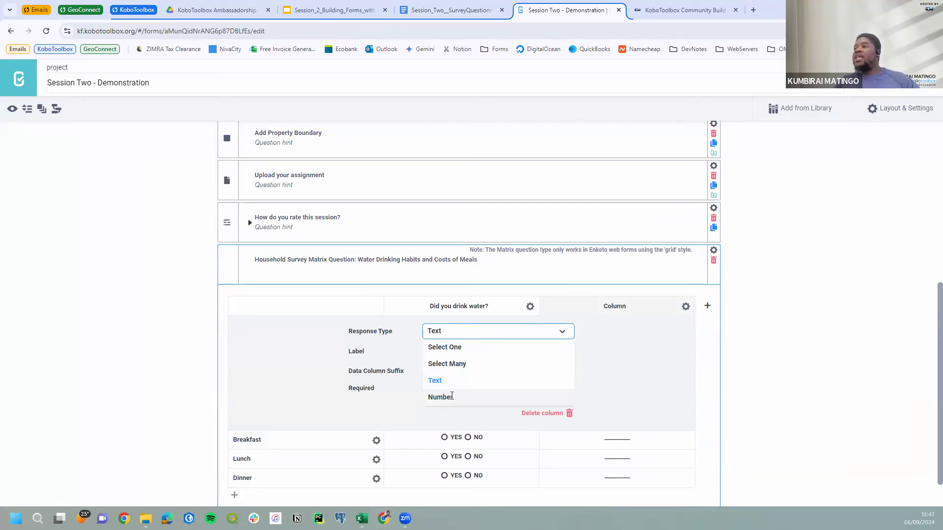
{"action": "left_click", "coordinate": [451, 397]}
{"action": "left_click", "coordinate": [486, 353]}
{"action": "key", "text": "ctrl+a"}
{"action": "type", "text": "Cost"}
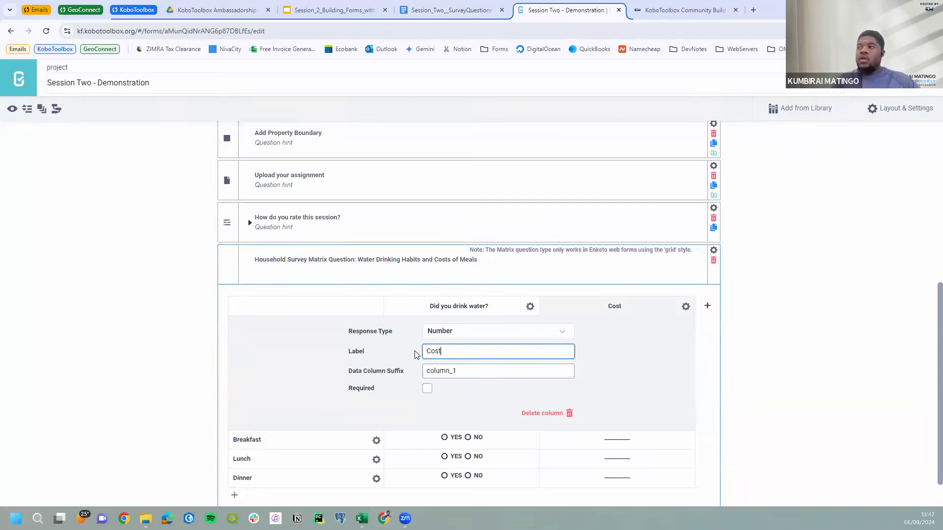
{"action": "type", "text": " of t"}
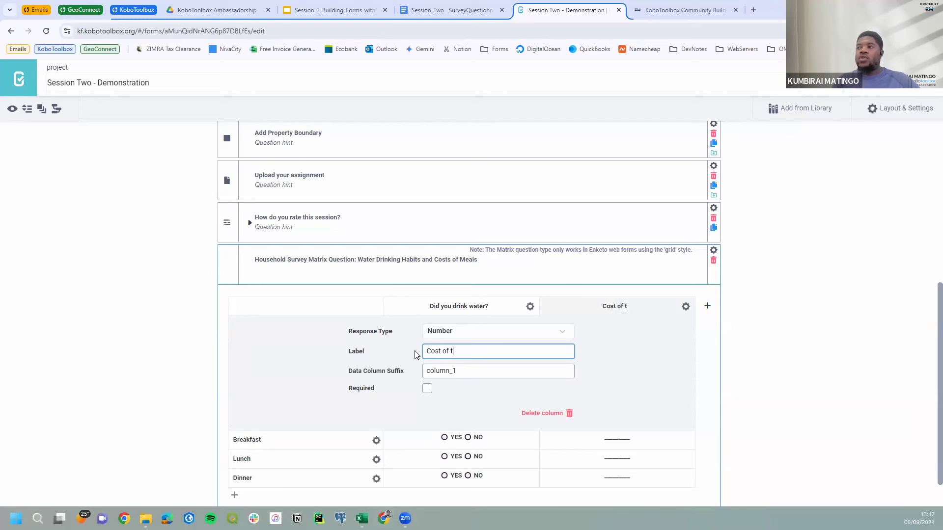
{"action": "type", "text": "he meal ("}
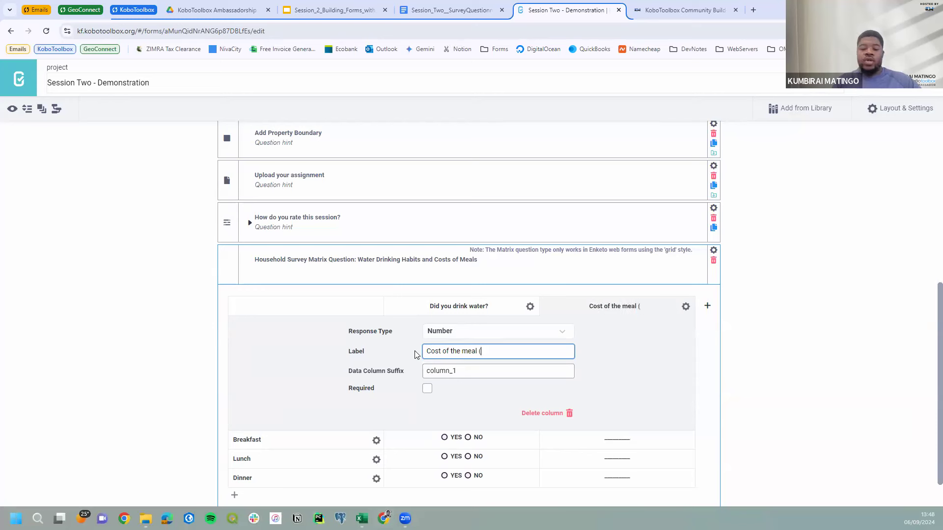
{"action": "type", "text": "$)"}
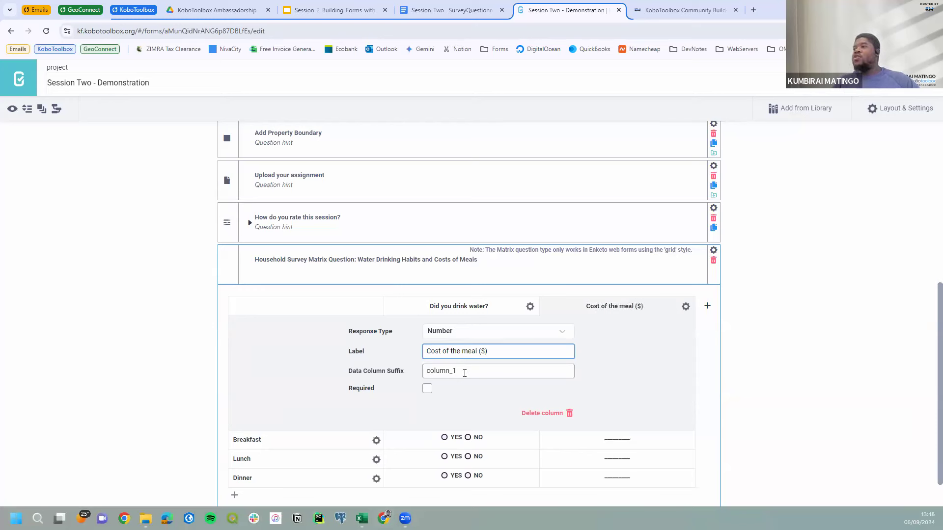
{"action": "key", "text": "Tab"}
{"action": "type", "text": "cost"}
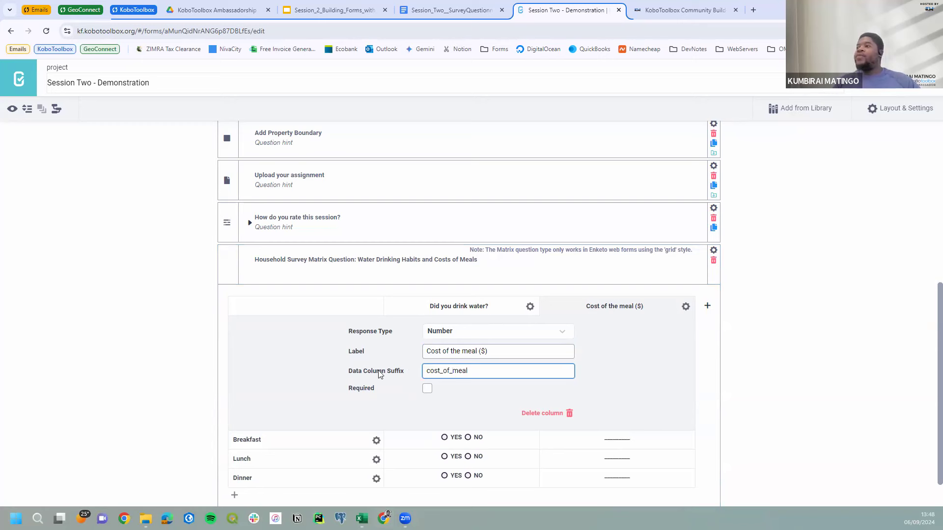
{"action": "left_click", "coordinate": [427, 389]}
{"action": "scroll", "coordinate": [528, 371], "scroll_direction": "down", "scroll_amount": 1}
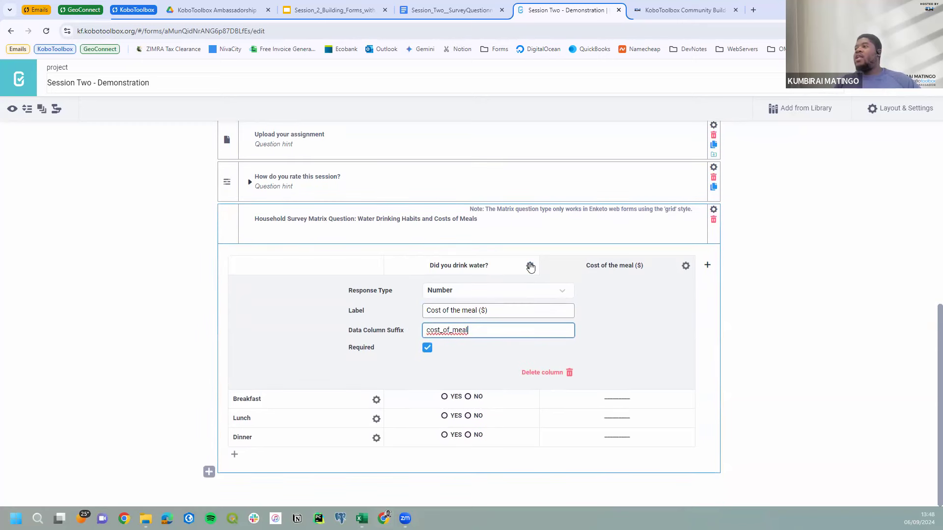
Reset the 'Did you drink water?' column by switching it to Number and back to Select One
{"action": "left_click", "coordinate": [530, 265]}
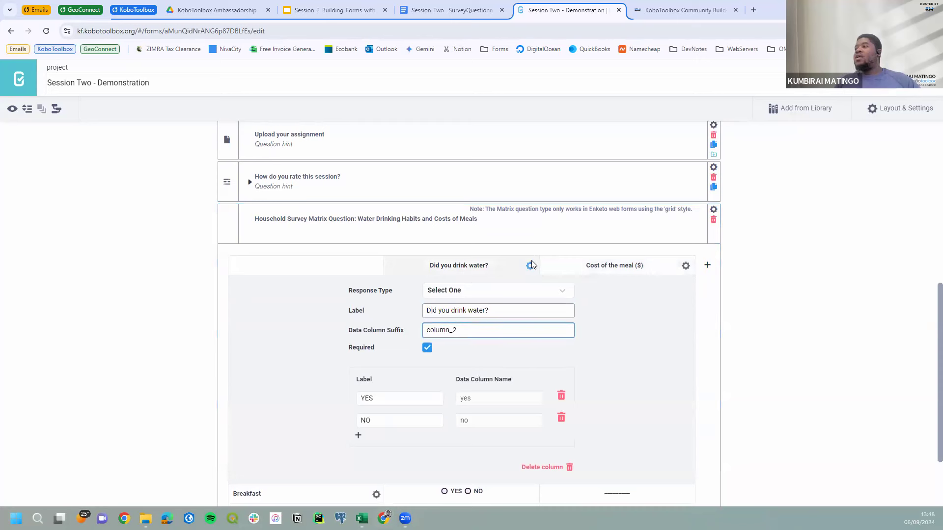
{"action": "left_click", "coordinate": [521, 297]}
{"action": "left_click", "coordinate": [558, 296]}
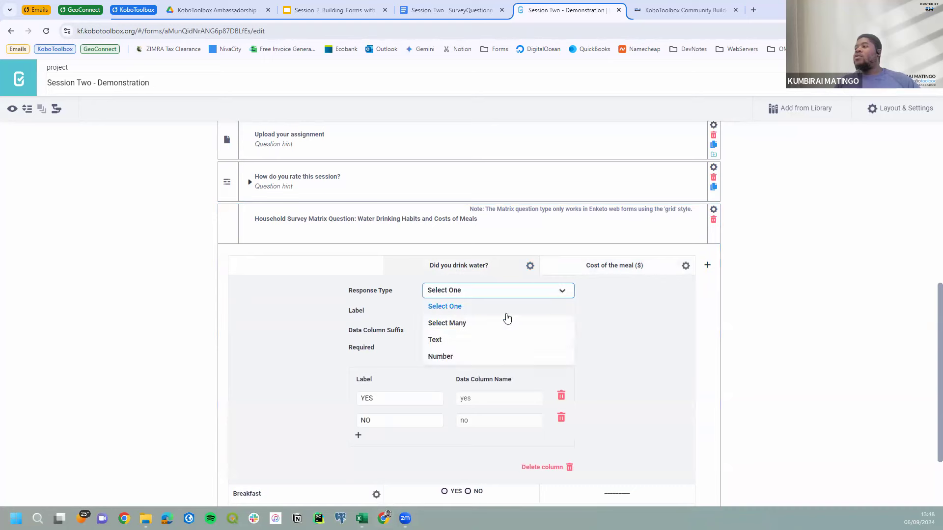
{"action": "left_click", "coordinate": [442, 356]}
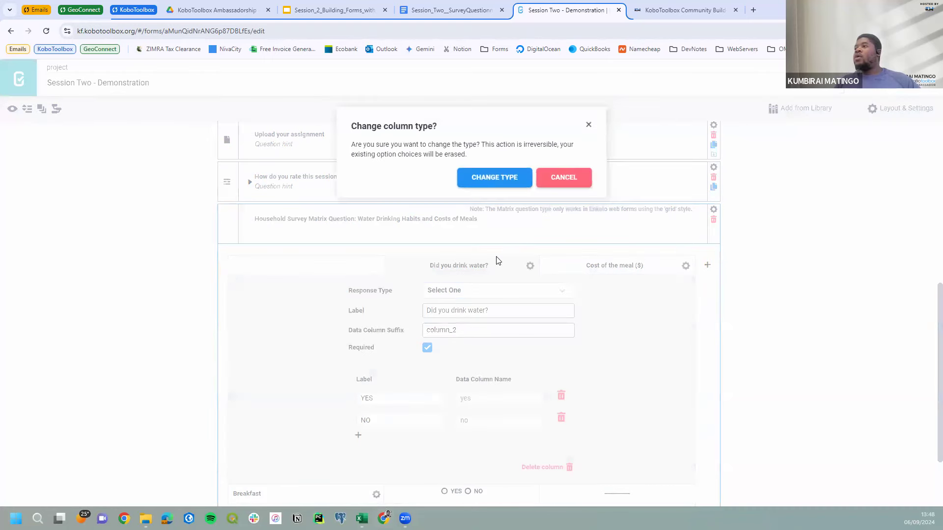
{"action": "left_click", "coordinate": [507, 178]}
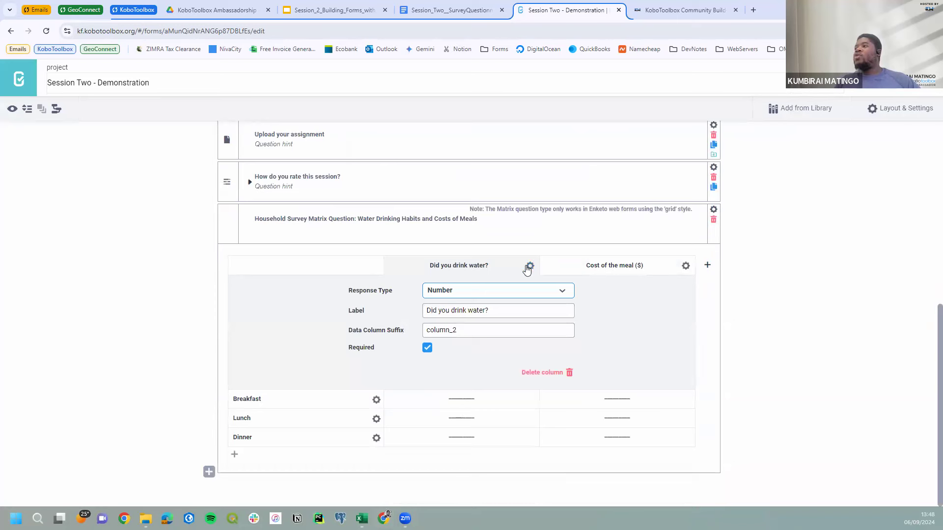
{"action": "left_click", "coordinate": [557, 294]}
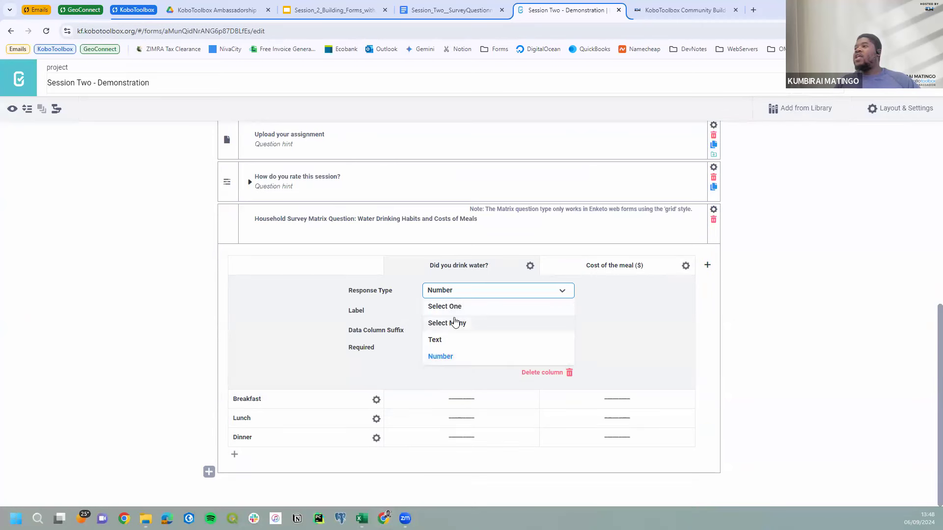
{"action": "left_click", "coordinate": [459, 308]}
{"action": "scroll", "coordinate": [491, 300], "scroll_direction": "down", "scroll_amount": 2}
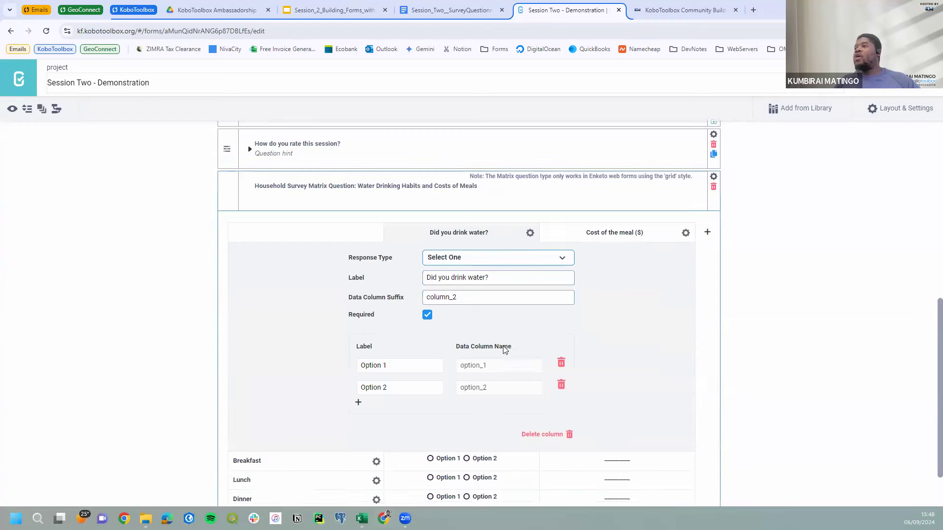
Relabel its choices YES and NO with data column names yes and no
{"action": "left_click", "coordinate": [362, 303]}
{"action": "triple_click", "coordinate": [361, 303]}
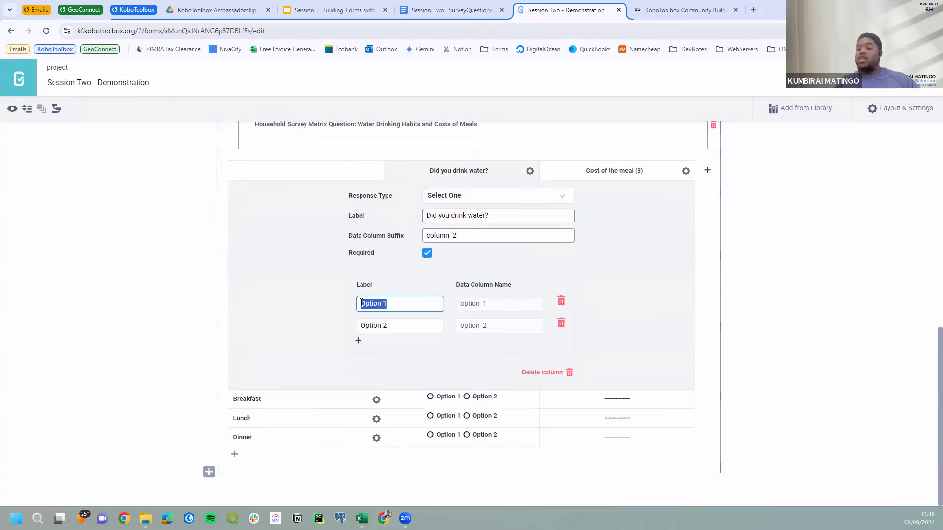
{"action": "type", "text": "YES"}
{"action": "left_click_drag", "start_coordinate": [390, 325], "coordinate": [344, 321]}
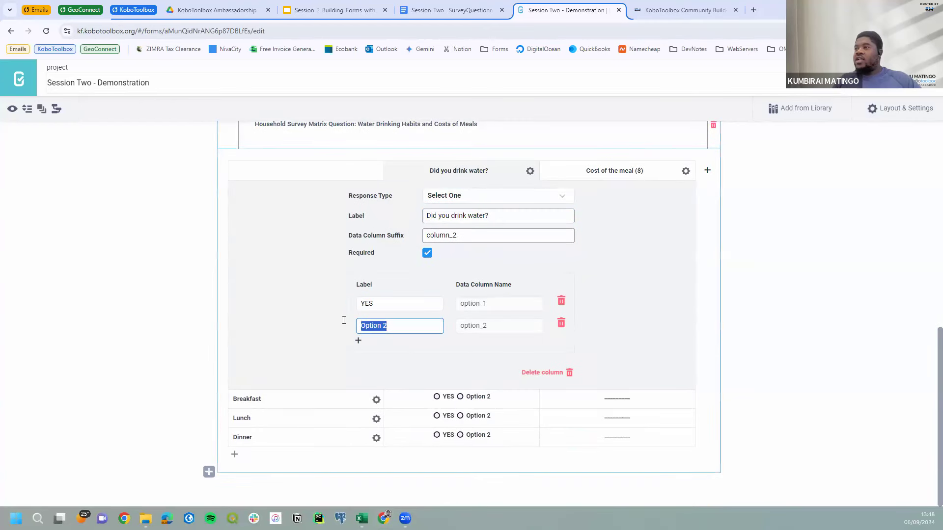
{"action": "type", "text": "NO"}
{"action": "left_click", "coordinate": [472, 303]}
{"action": "left_click_drag", "start_coordinate": [488, 303], "coordinate": [437, 326]}
{"action": "type", "text": "yes"}
{"action": "left_click", "coordinate": [463, 326]}
{"action": "type", "text": "no"}
{"action": "scroll", "coordinate": [491, 275], "scroll_direction": "up", "scroll_amount": 2}
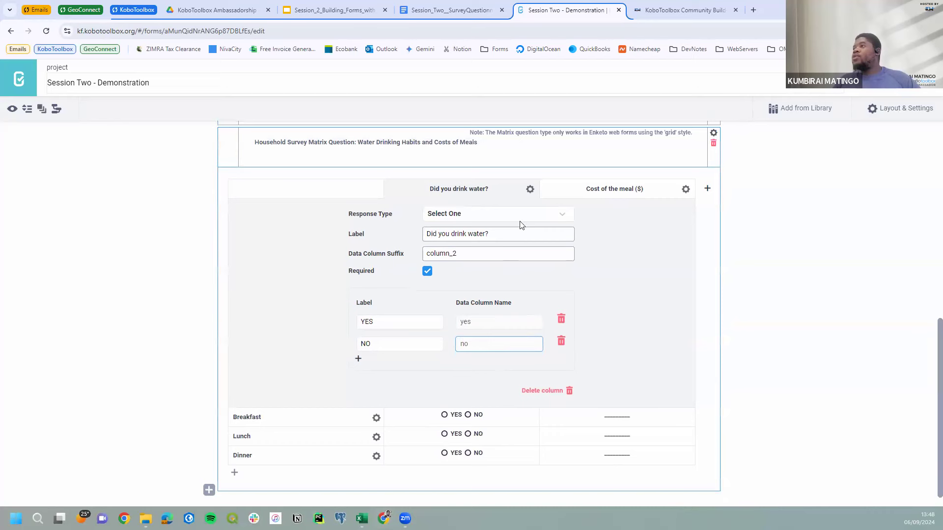
{"action": "left_click", "coordinate": [529, 220]}
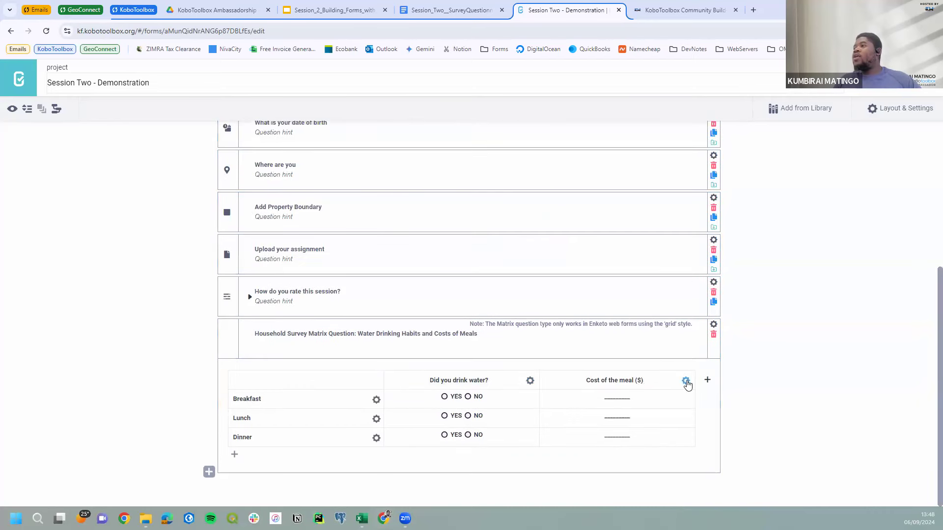
{"action": "left_click", "coordinate": [685, 380]}
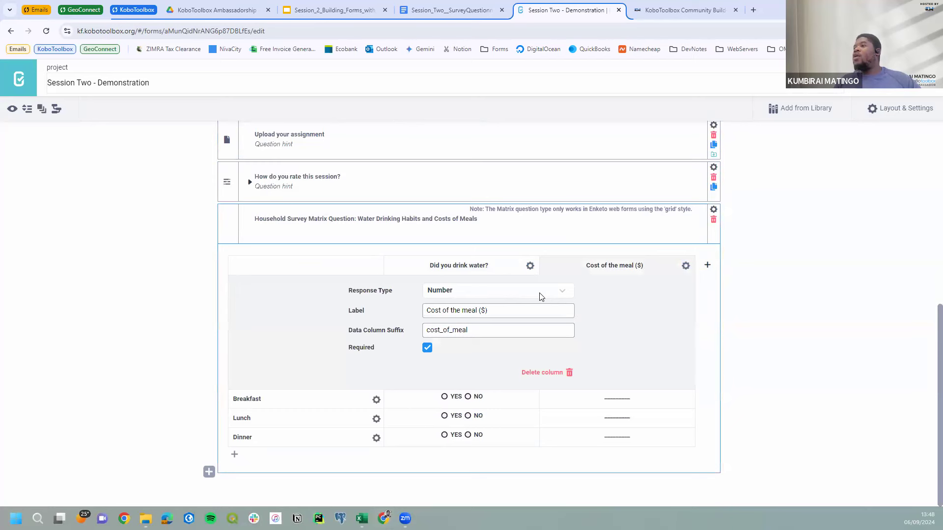
{"action": "left_click", "coordinate": [685, 266]}
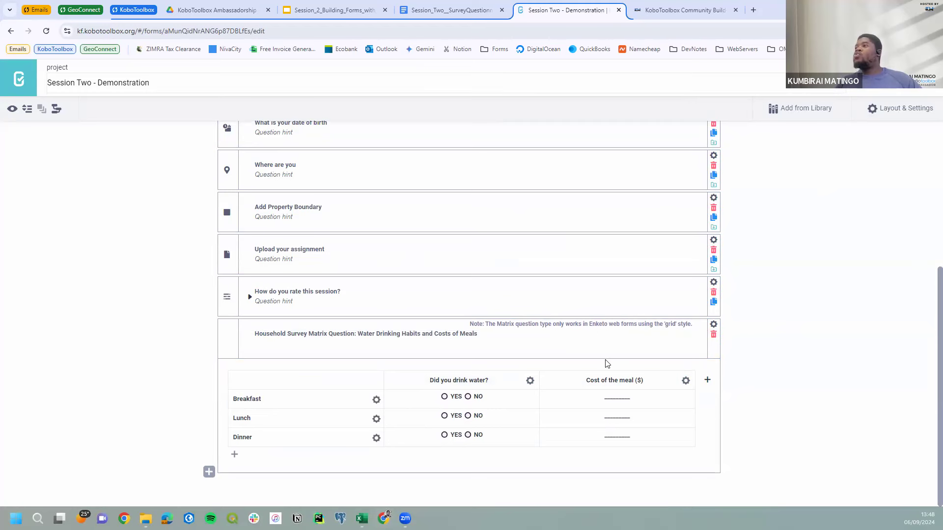
{"action": "left_click_drag", "start_coordinate": [470, 324], "coordinate": [513, 333]}
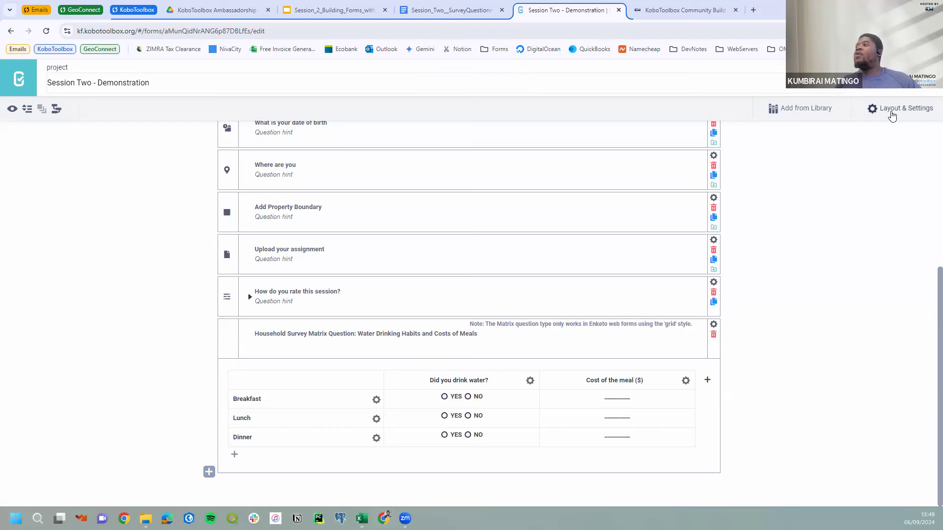
Set the form style to Grid theme in Layout & Settings
{"action": "left_click", "coordinate": [901, 114]}
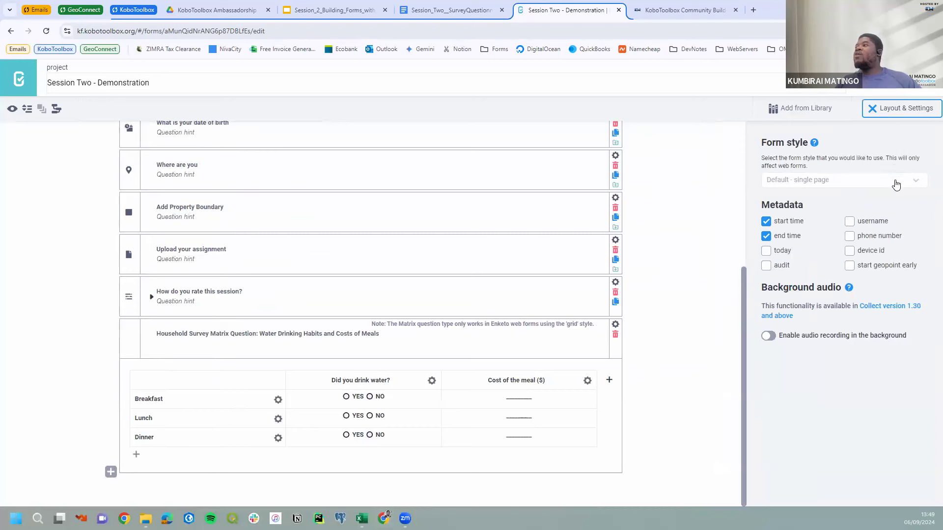
{"action": "left_click", "coordinate": [895, 185]}
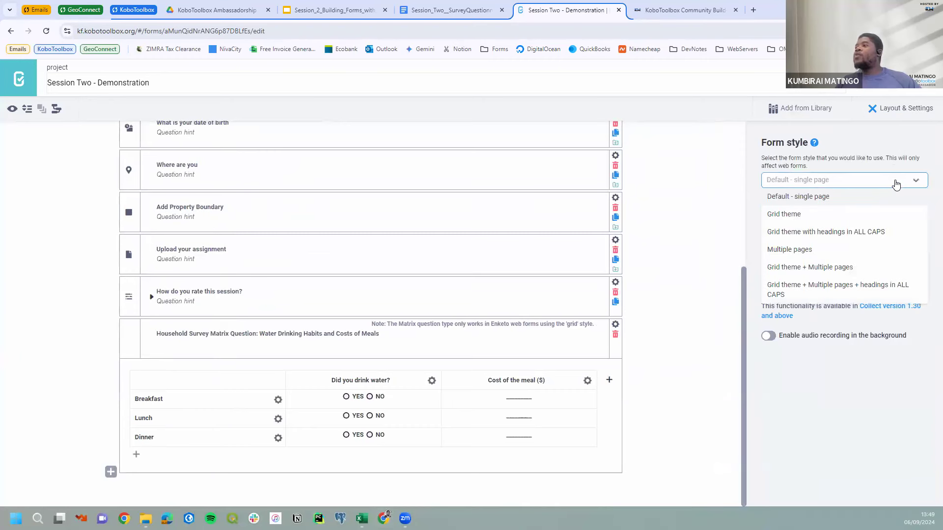
{"action": "left_click", "coordinate": [808, 218]}
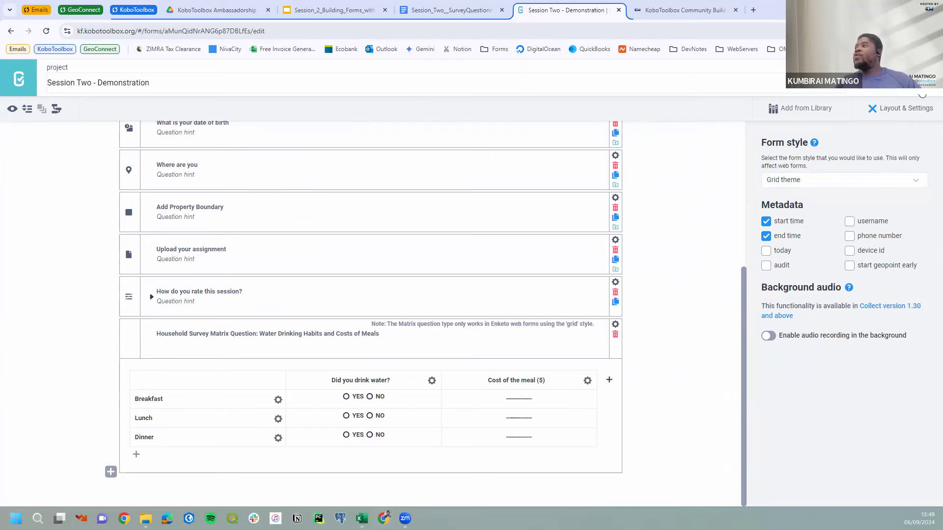
{"action": "left_click", "coordinate": [906, 109]}
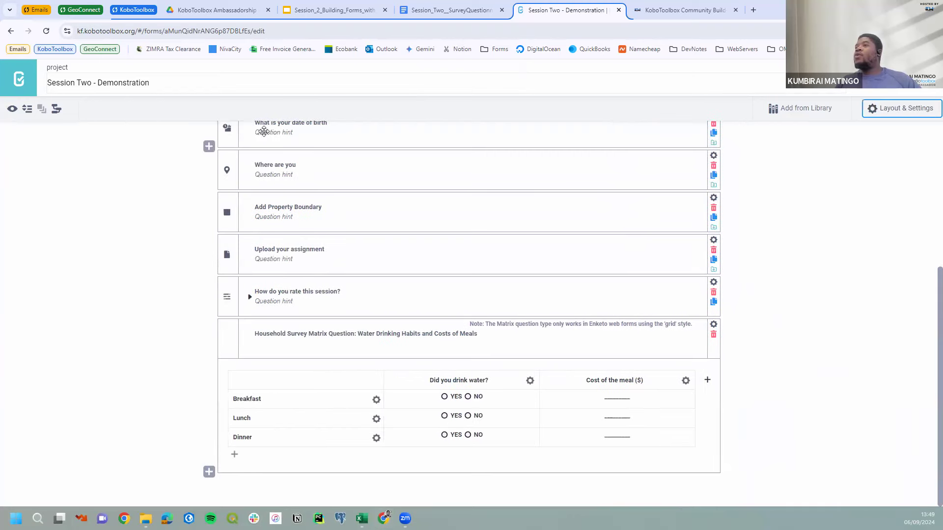
{"action": "left_click", "coordinate": [10, 109]}
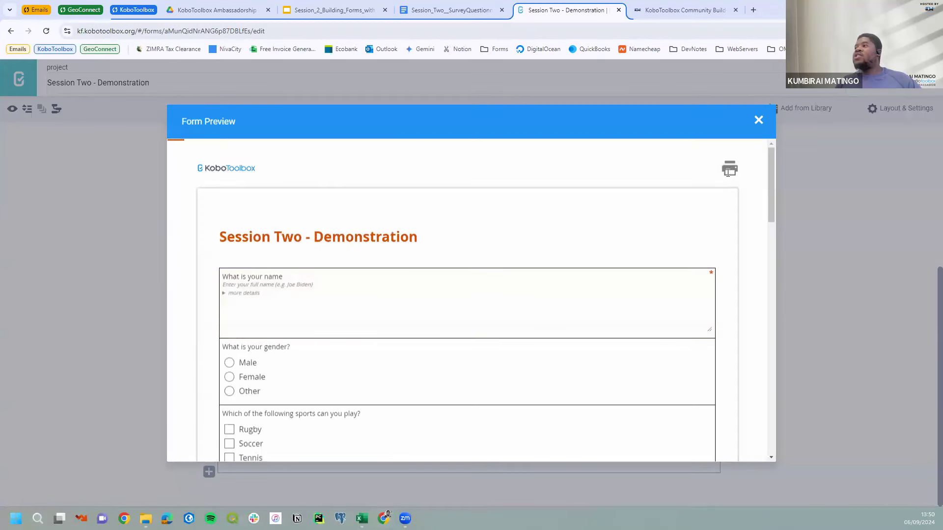
{"action": "scroll", "coordinate": [404, 275], "scroll_direction": "down", "scroll_amount": 5}
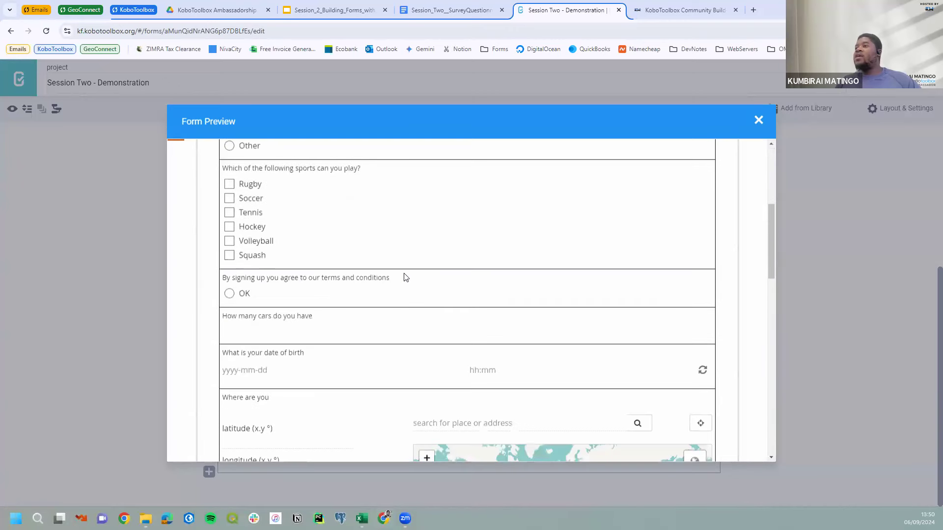
{"action": "scroll", "coordinate": [404, 277], "scroll_direction": "down", "scroll_amount": 7}
{"action": "scroll", "coordinate": [404, 277], "scroll_direction": "down", "scroll_amount": 10}
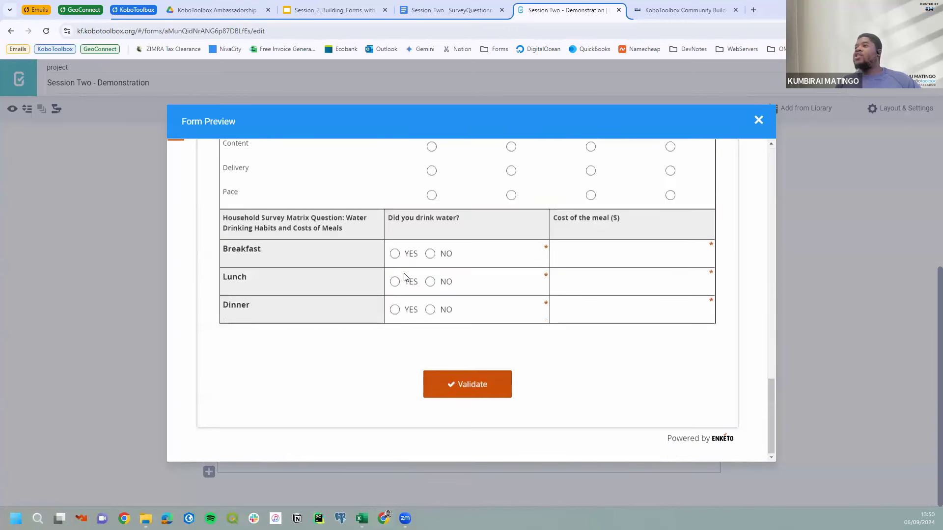
{"action": "left_click", "coordinate": [608, 255]}
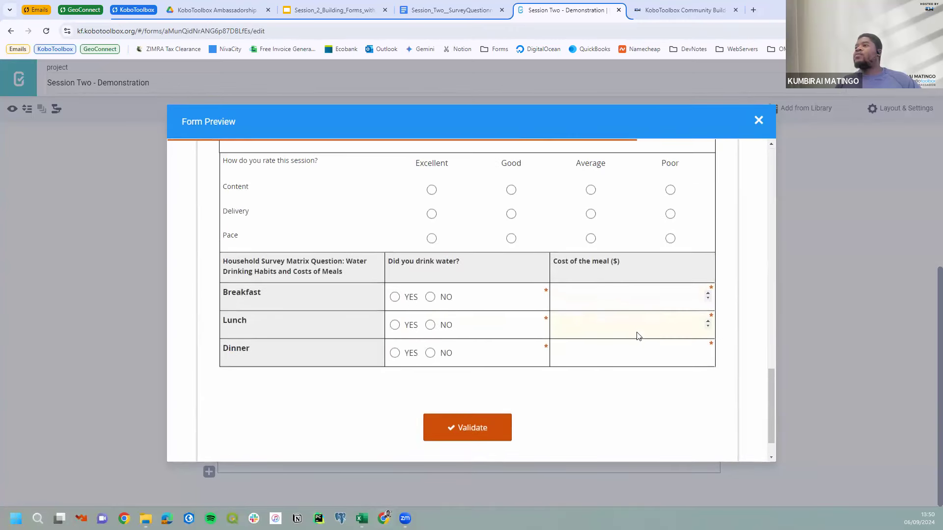
{"action": "scroll", "coordinate": [635, 333], "scroll_direction": "up", "scroll_amount": 1}
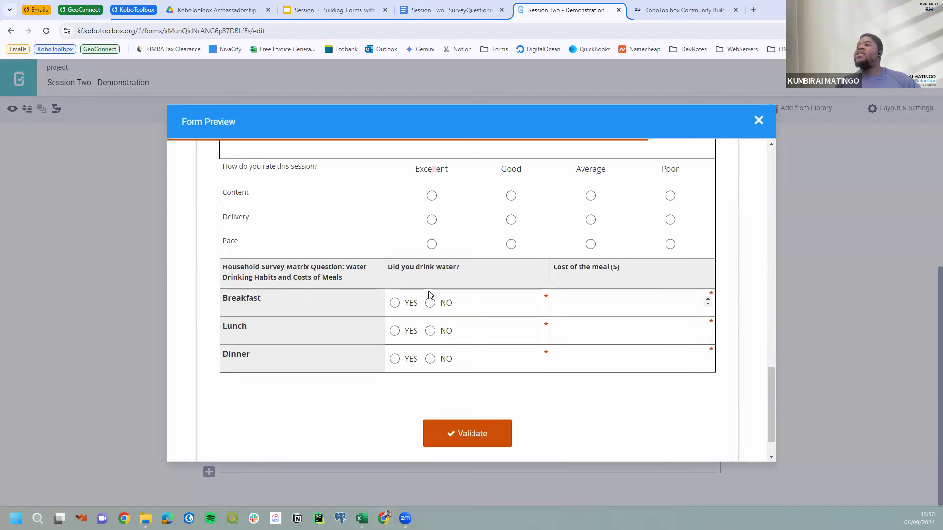
{"action": "left_click", "coordinate": [394, 303]}
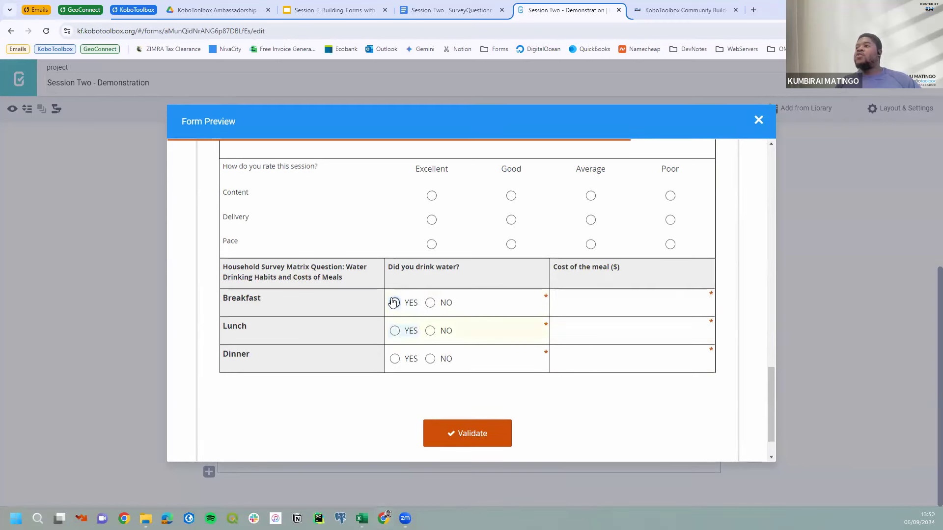
{"action": "left_click", "coordinate": [431, 330]}
{"action": "left_click", "coordinate": [393, 359]}
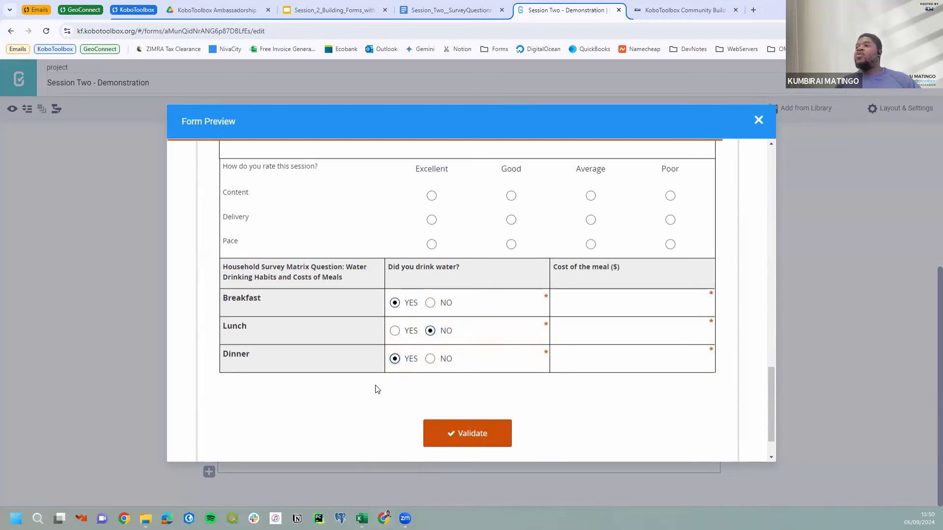
{"action": "left_click", "coordinate": [580, 303]}
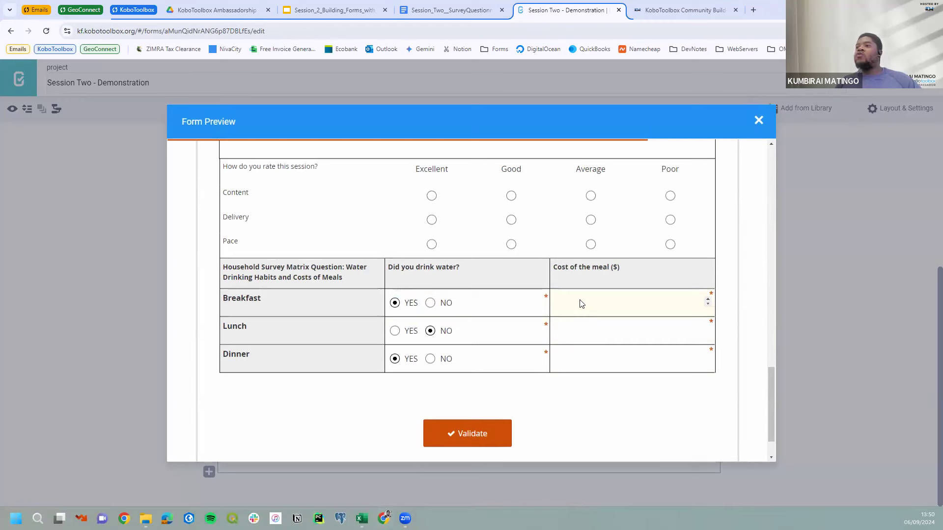
{"action": "type", "text": "4"}
{"action": "left_click", "coordinate": [577, 322]}
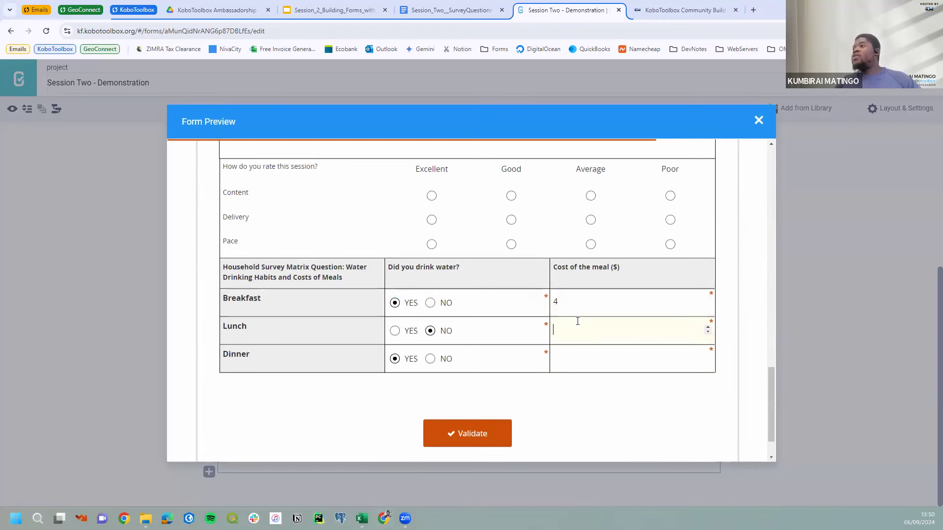
{"action": "type", "text": "6"}
{"action": "left_click", "coordinate": [575, 347]}
{"action": "type", "text": "1"}
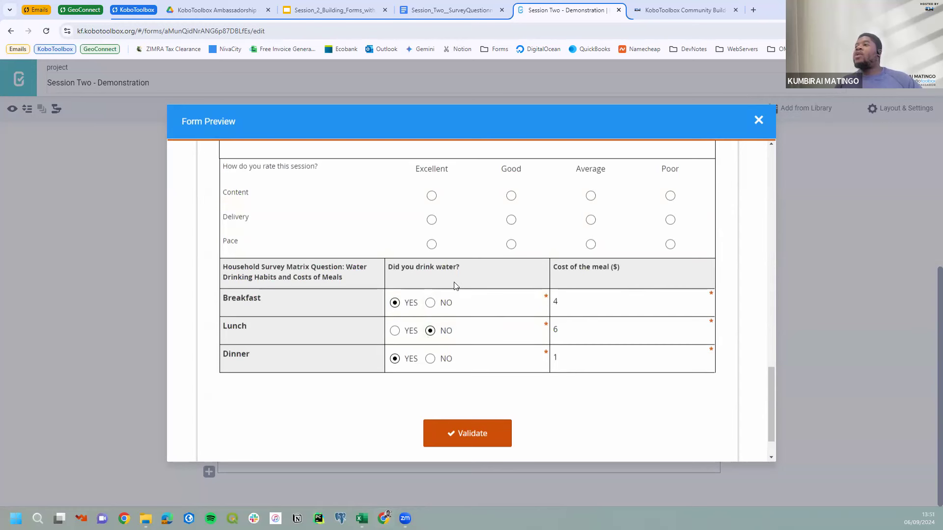
{"action": "left_click", "coordinate": [752, 122]}
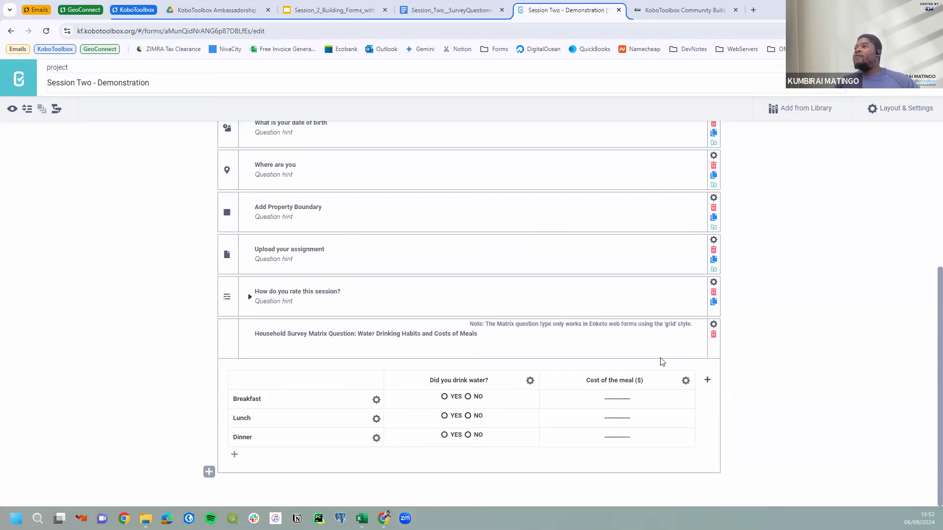
Move the date of birth question below gender and glance at the rating question's table
{"action": "scroll", "coordinate": [361, 355], "scroll_direction": "up", "scroll_amount": 5}
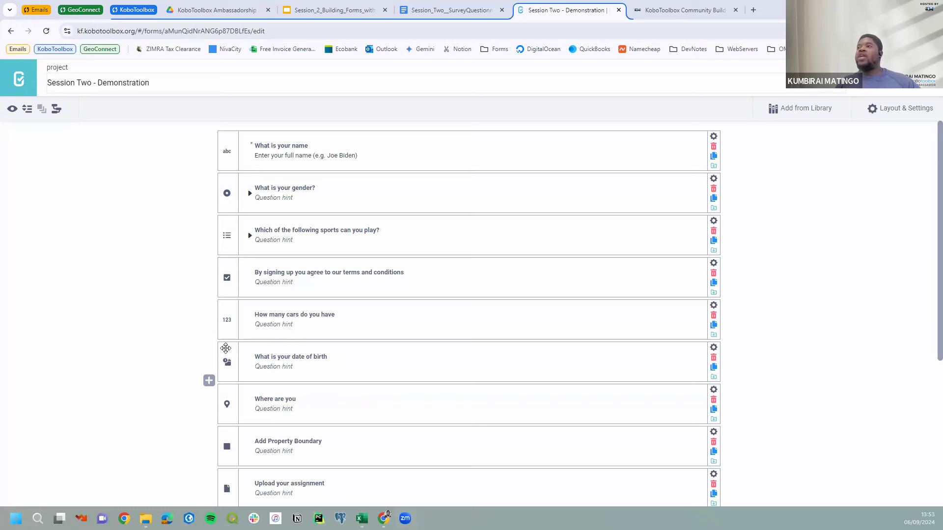
{"action": "left_click_drag", "start_coordinate": [225, 339], "coordinate": [221, 214]}
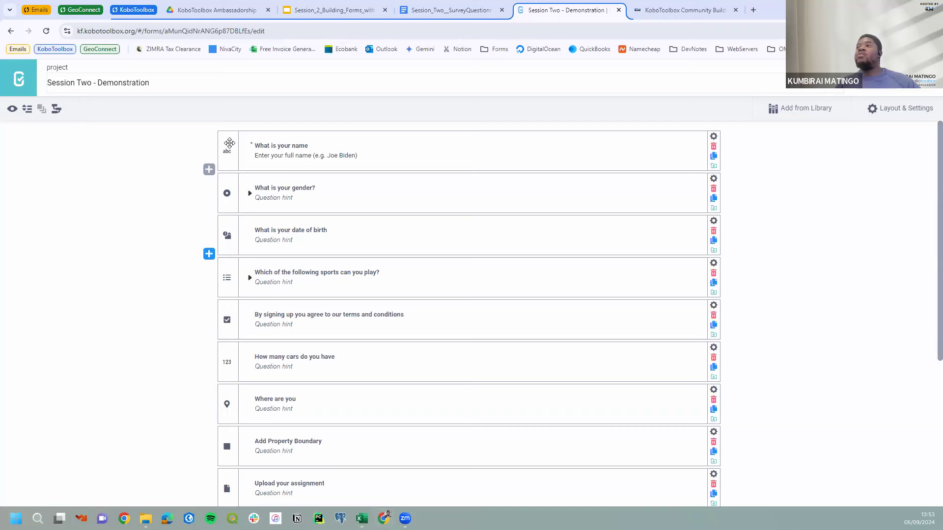
{"action": "scroll", "coordinate": [280, 225], "scroll_direction": "down", "scroll_amount": 5}
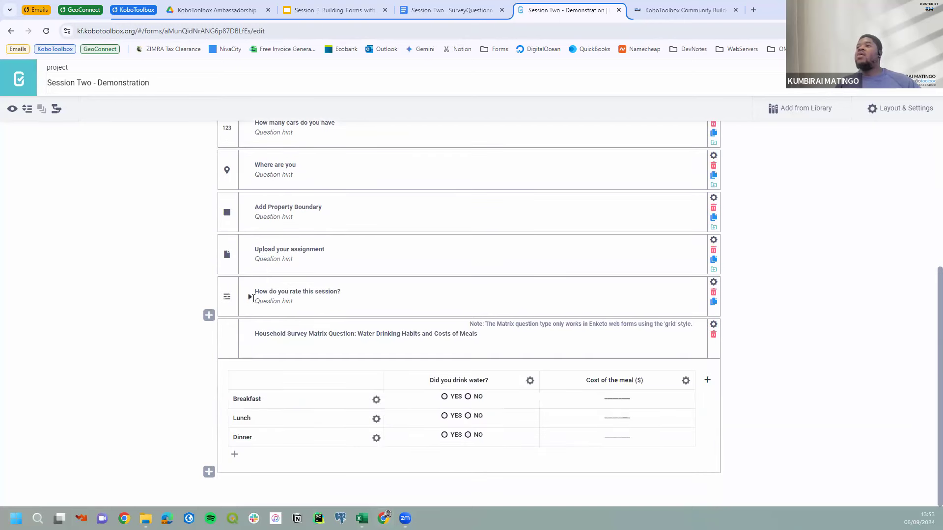
{"action": "left_click", "coordinate": [250, 297]}
{"action": "left_click", "coordinate": [250, 297]}
Multi-select the name and gender questions at the top of the form
{"action": "scroll", "coordinate": [394, 322], "scroll_direction": "up", "scroll_amount": 5}
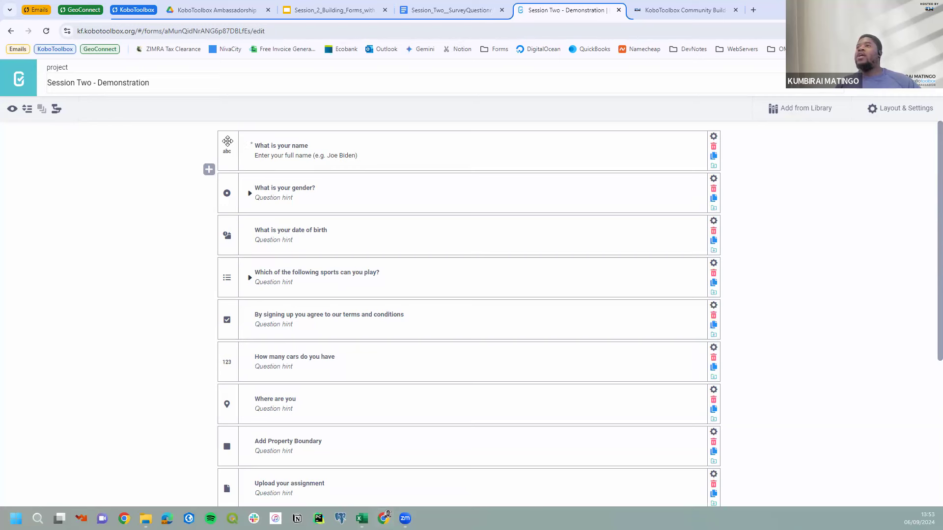
{"action": "left_click", "coordinate": [227, 141]}
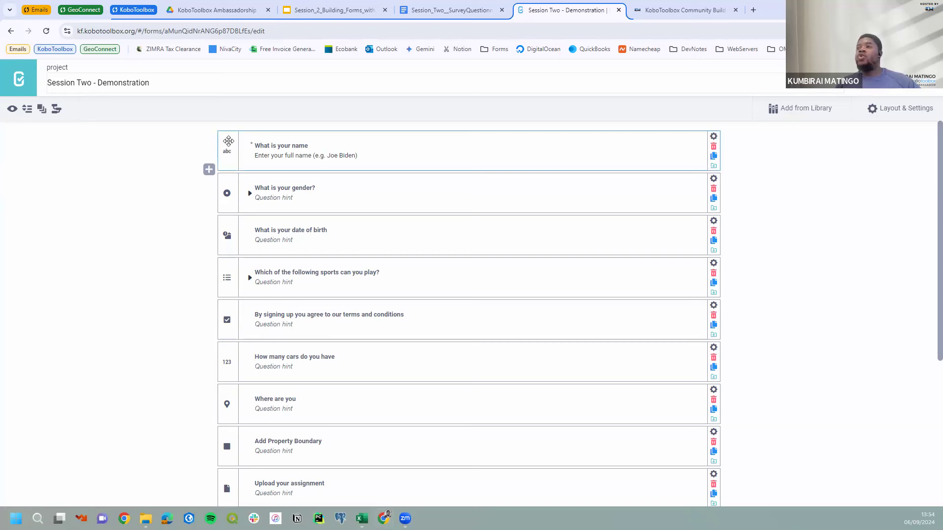
{"action": "left_click", "coordinate": [229, 178]}
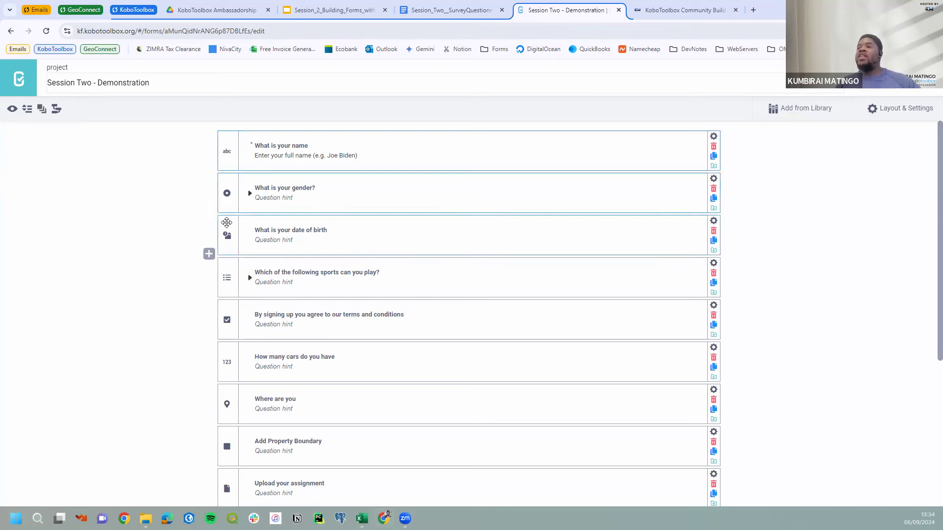
Group the selected questions and title the group Demographic
{"action": "left_click", "coordinate": [42, 109]}
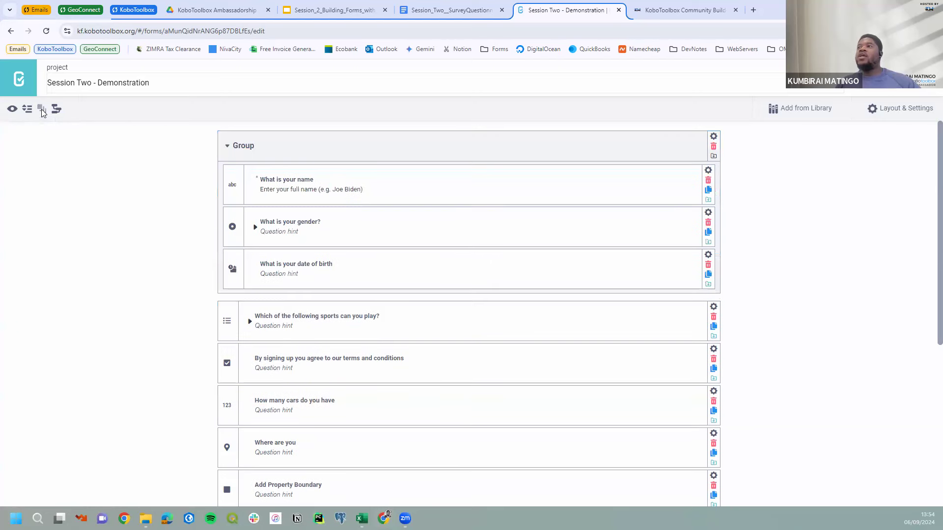
{"action": "left_click", "coordinate": [233, 146]}
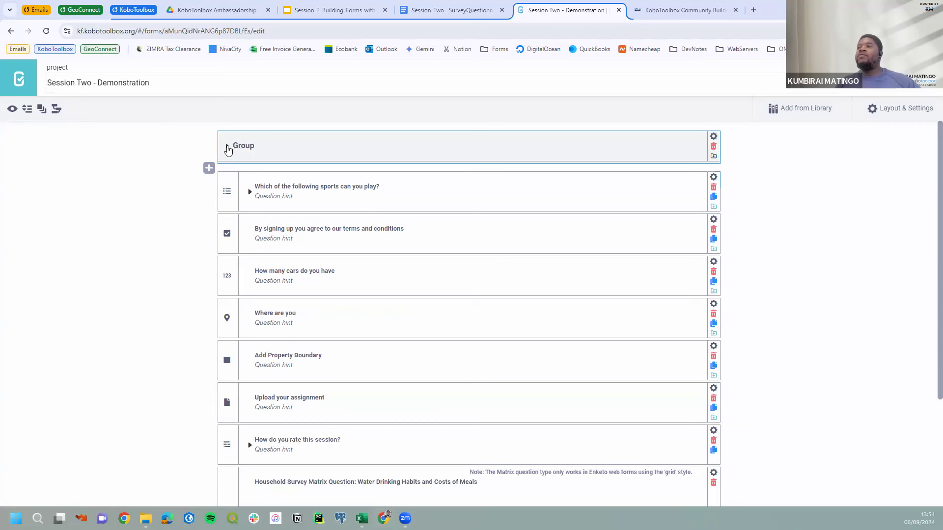
{"action": "left_click", "coordinate": [227, 147]}
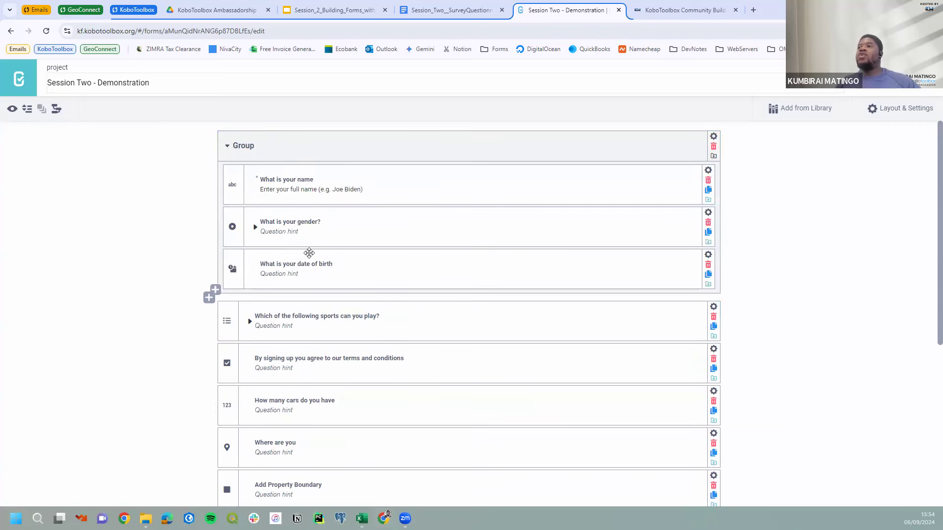
{"action": "left_click", "coordinate": [270, 147]}
{"action": "left_click_drag", "start_coordinate": [269, 147], "coordinate": [234, 146]}
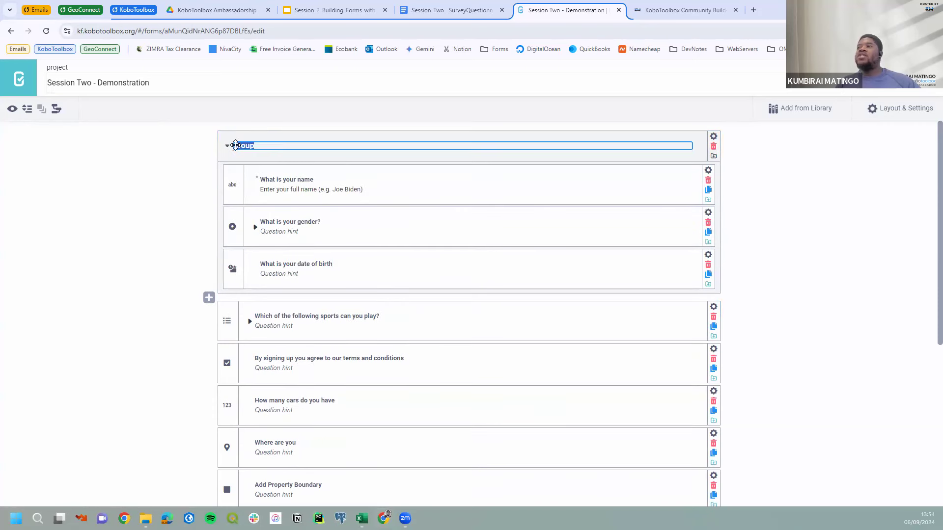
{"action": "type", "text": "Demo"}
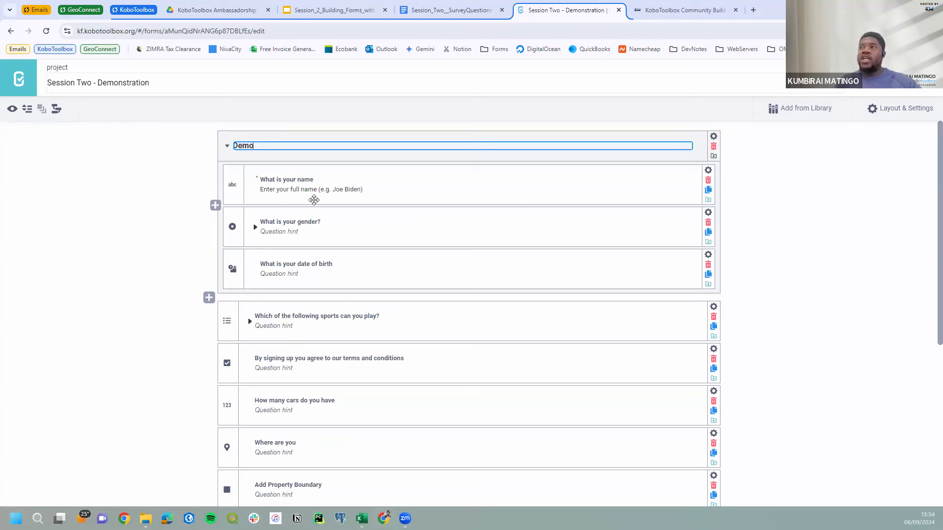
{"action": "type", "text": "graphic"}
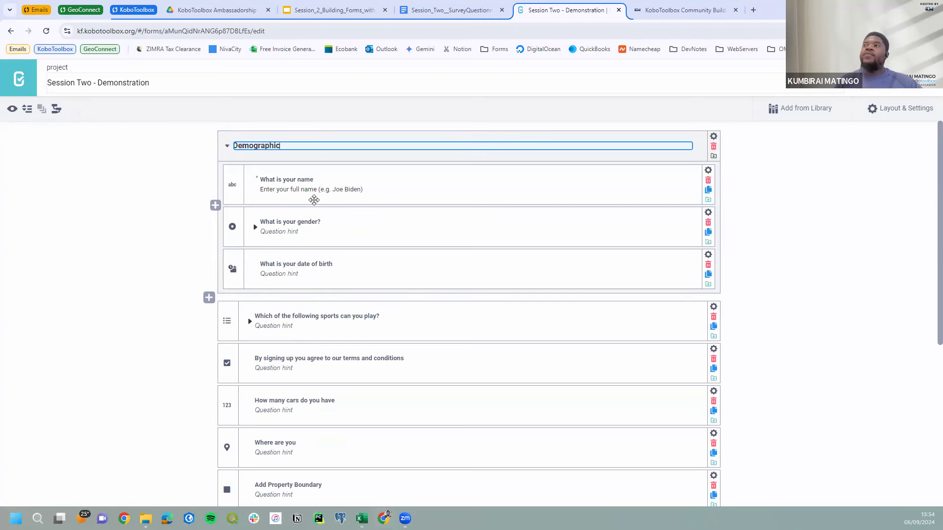
{"action": "left_click", "coordinate": [191, 157]}
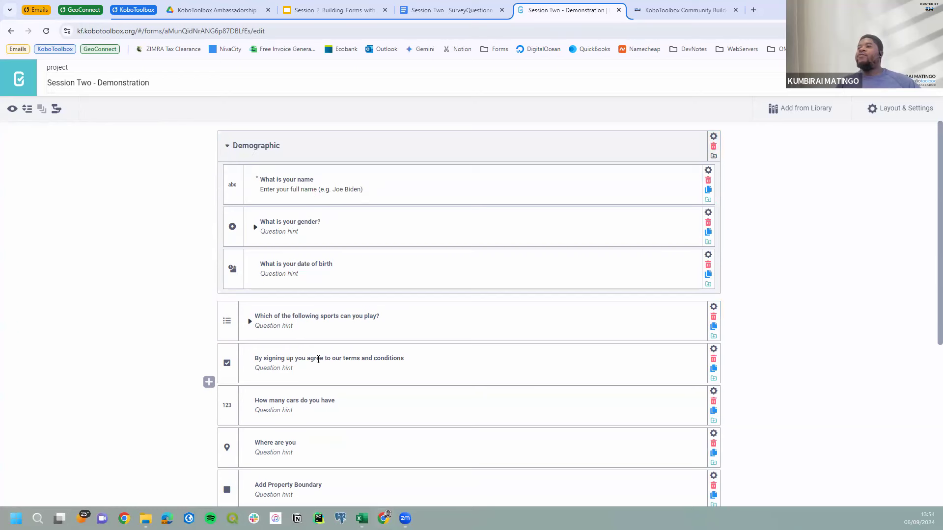
Move 'Where are you' into the Demographic group after date of birth and collapse the group
{"action": "scroll", "coordinate": [318, 358], "scroll_direction": "down", "scroll_amount": 1}
{"action": "scroll", "coordinate": [353, 400], "scroll_direction": "down", "scroll_amount": 1}
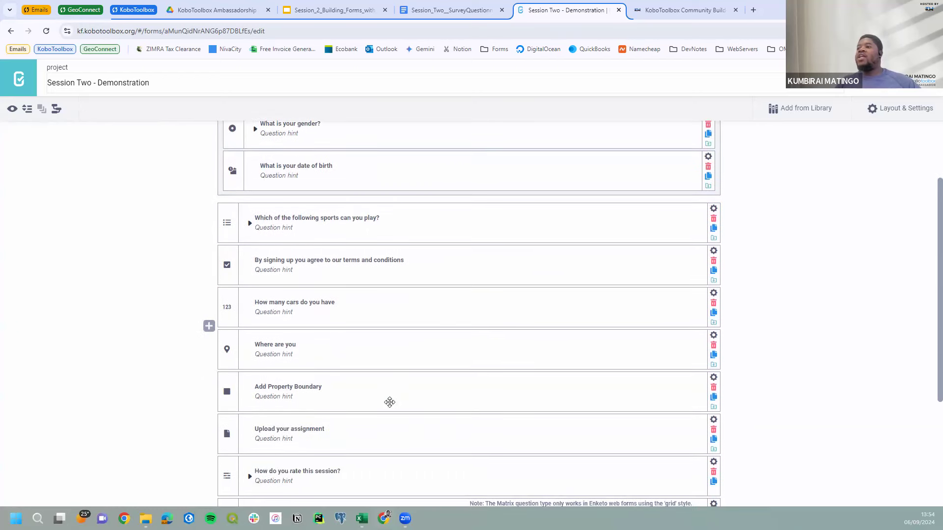
{"action": "scroll", "coordinate": [368, 368], "scroll_direction": "up", "scroll_amount": 2}
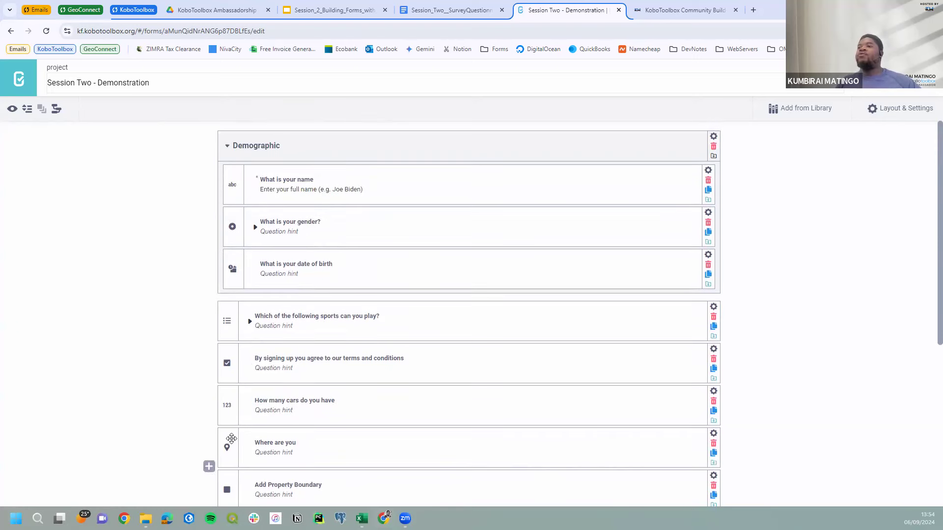
{"action": "left_click_drag", "start_coordinate": [231, 437], "coordinate": [249, 266]}
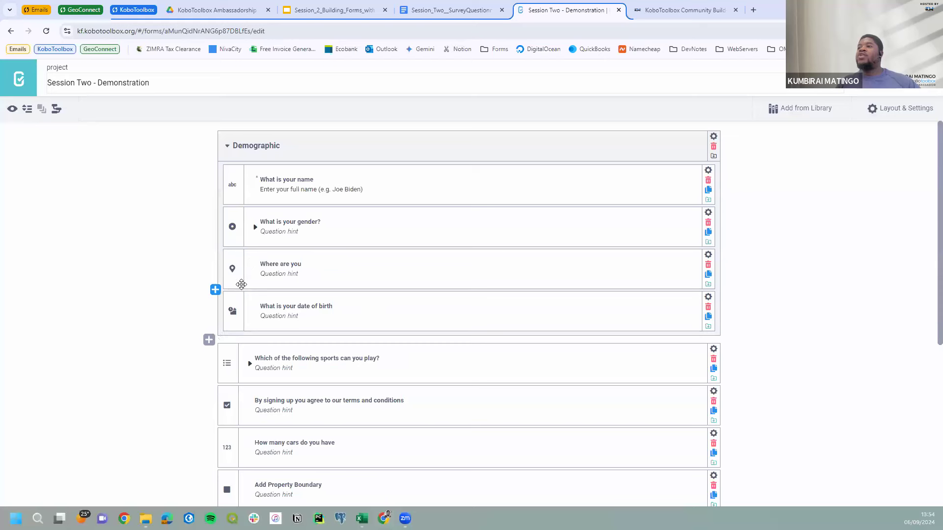
{"action": "left_click_drag", "start_coordinate": [234, 301], "coordinate": [349, 258]}
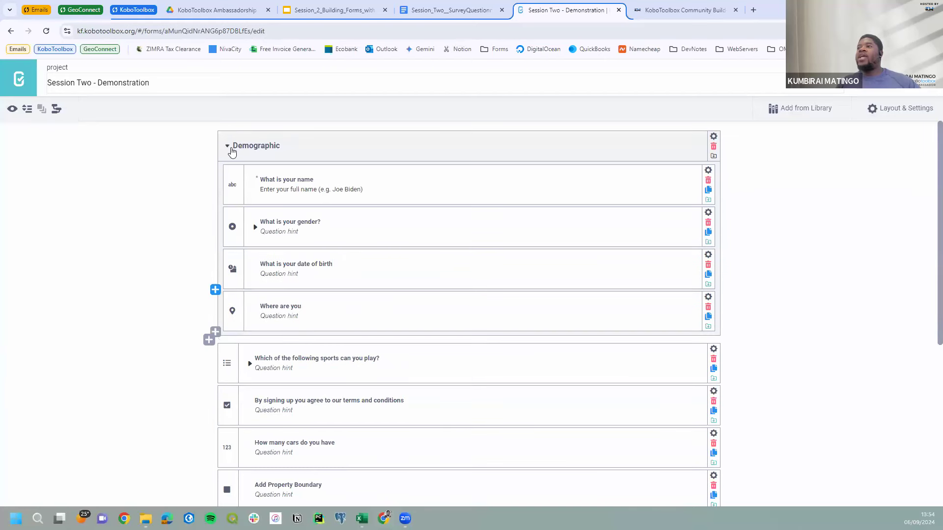
{"action": "left_click", "coordinate": [228, 145]}
{"action": "left_click", "coordinate": [831, 161]}
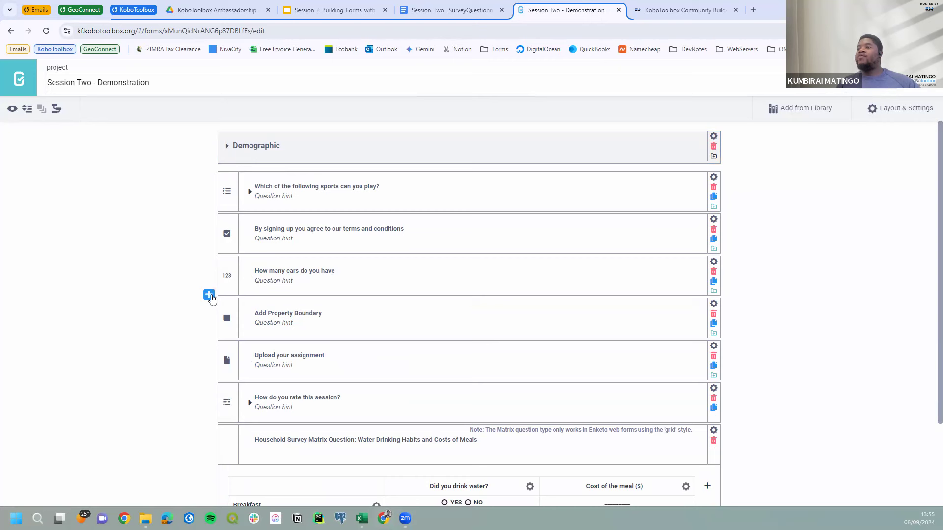
Leave the form unchanged and switch to the Session_Two__SurveyQuestionnaire-Design Google Doc
{"action": "left_click", "coordinate": [209, 296]}
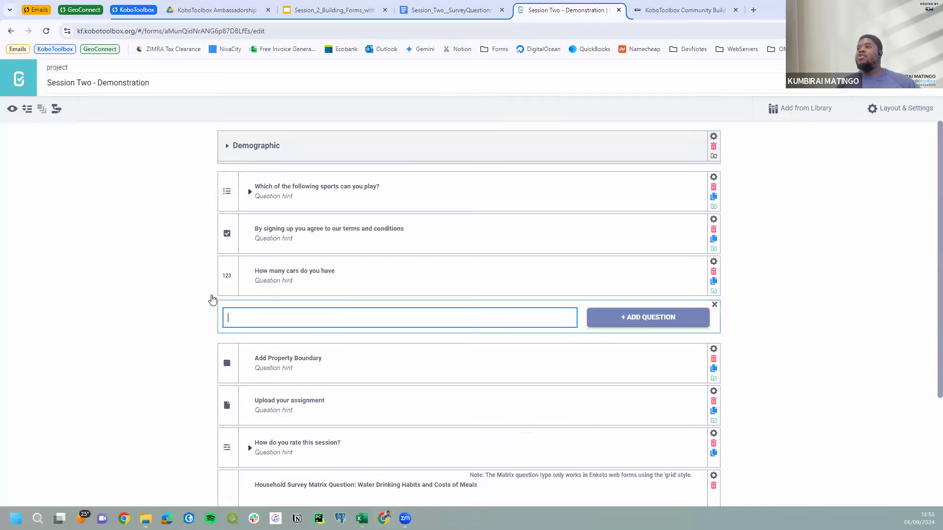
{"action": "left_click", "coordinate": [209, 294]}
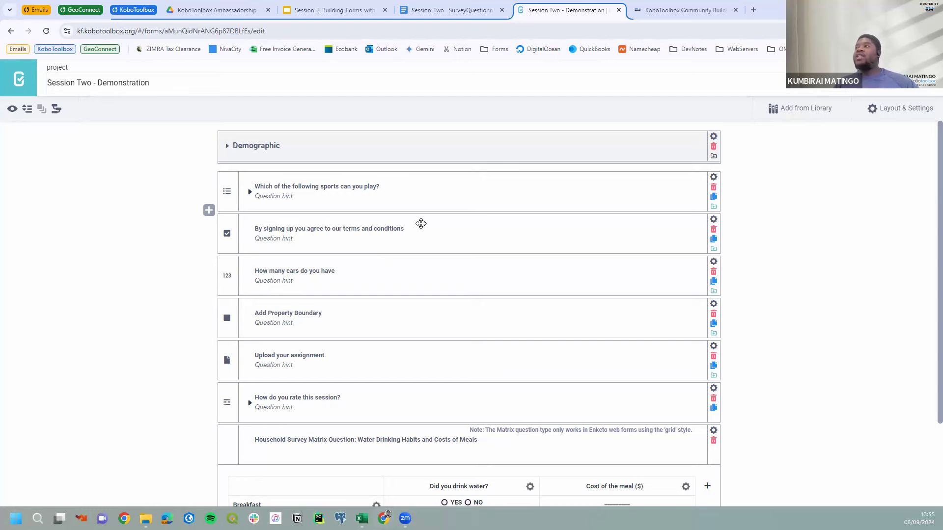
{"action": "key", "text": "ctrl+shift+Tab"}
Review the Q12 car-cost and Q13 import-duty notes, then return to the Session Two - Demonstration builder
{"action": "scroll", "coordinate": [497, 306], "scroll_direction": "down", "scroll_amount": 8}
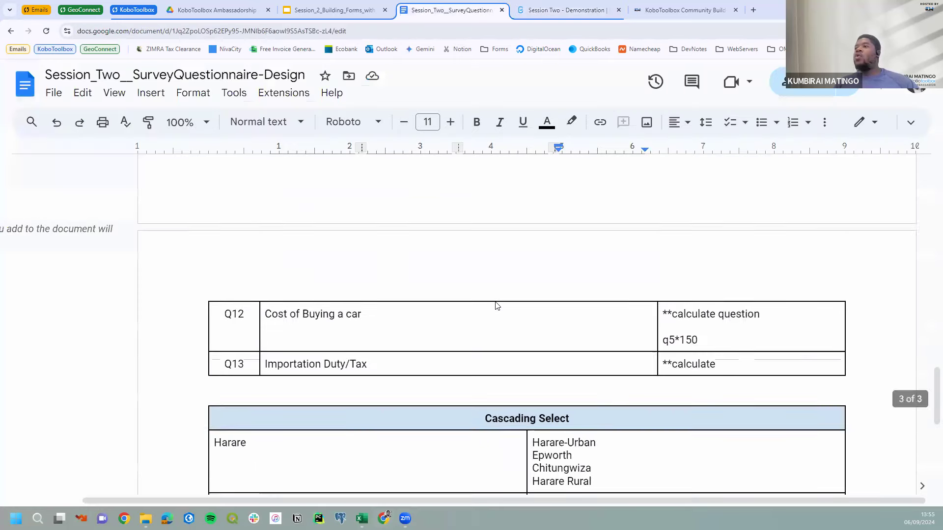
{"action": "scroll", "coordinate": [497, 306], "scroll_direction": "up", "scroll_amount": 3}
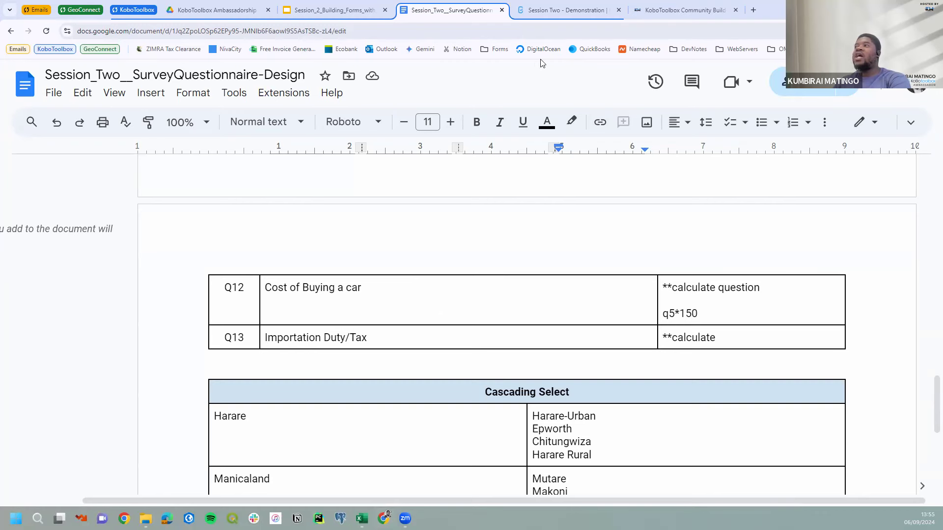
{"action": "left_click", "coordinate": [565, 10]}
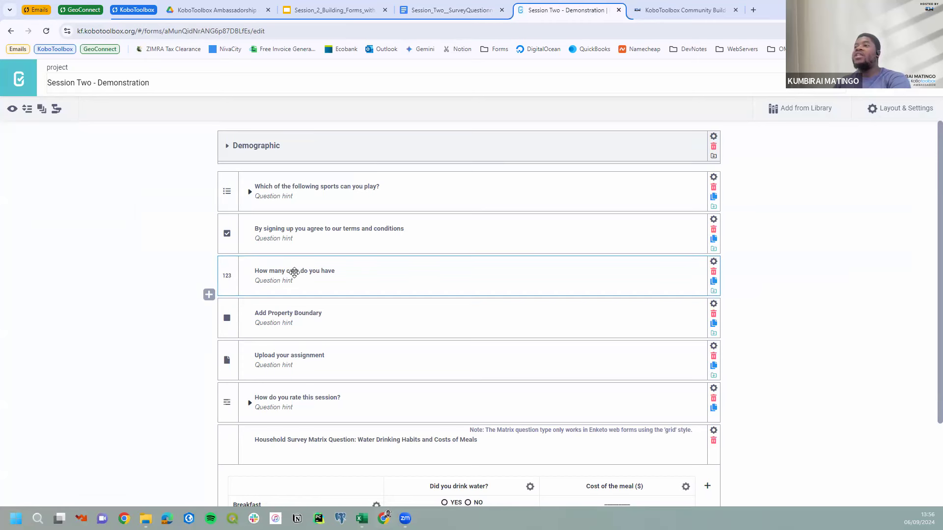
Wrap the cars question in a group named Cars and start a question 'On Average, how much does a car cost'
{"action": "left_click", "coordinate": [57, 108]}
{"action": "left_click", "coordinate": [235, 269]}
{"action": "key", "text": "BackSpace"}
{"action": "key", "text": "BackSpace"}
{"action": "key", "text": "BackSpace"}
{"action": "key", "text": "BackSpace"}
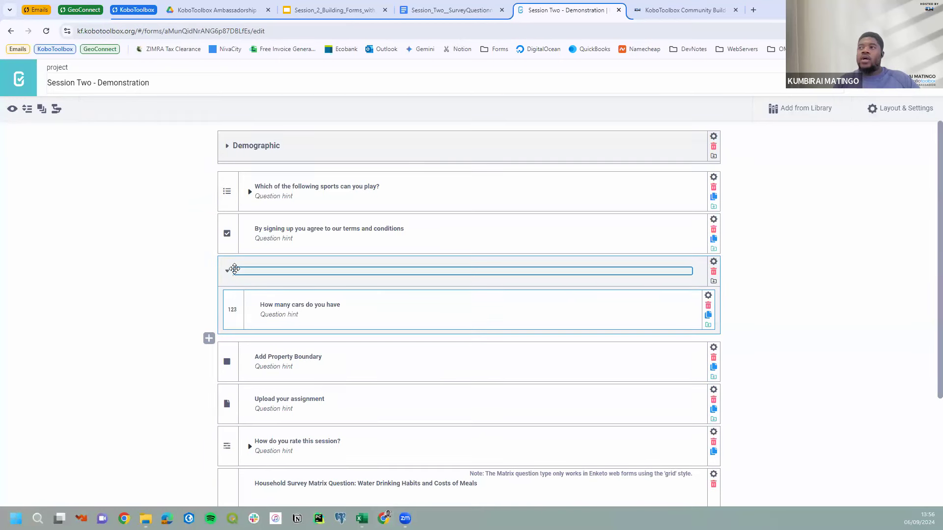
{"action": "type", "text": "Cars"}
{"action": "left_click", "coordinate": [227, 272]}
{"action": "left_click", "coordinate": [228, 271]}
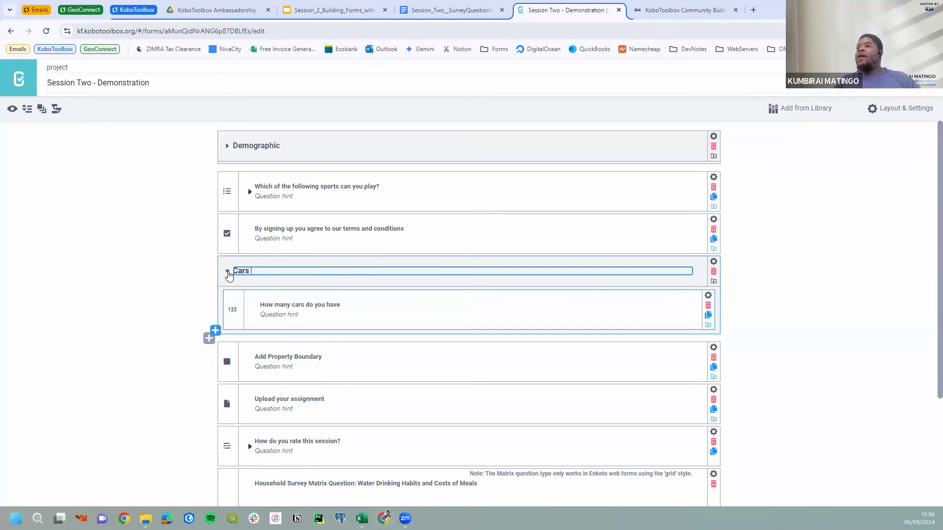
{"action": "left_click", "coordinate": [128, 284]}
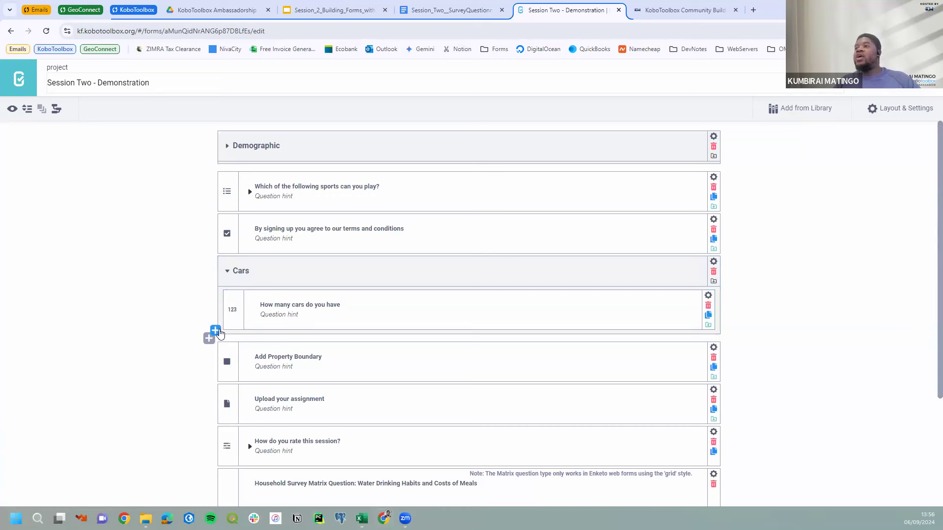
{"action": "left_click", "coordinate": [216, 331]}
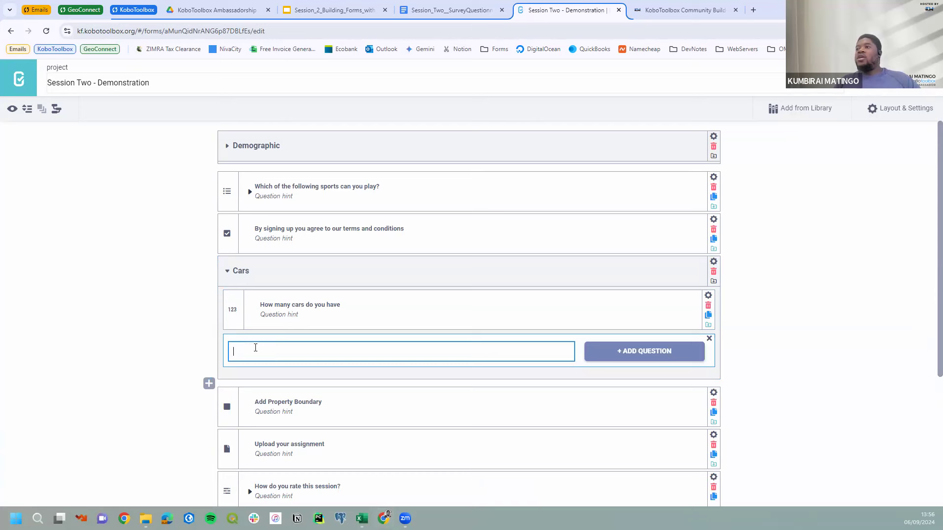
{"action": "type", "text": "On Average"}
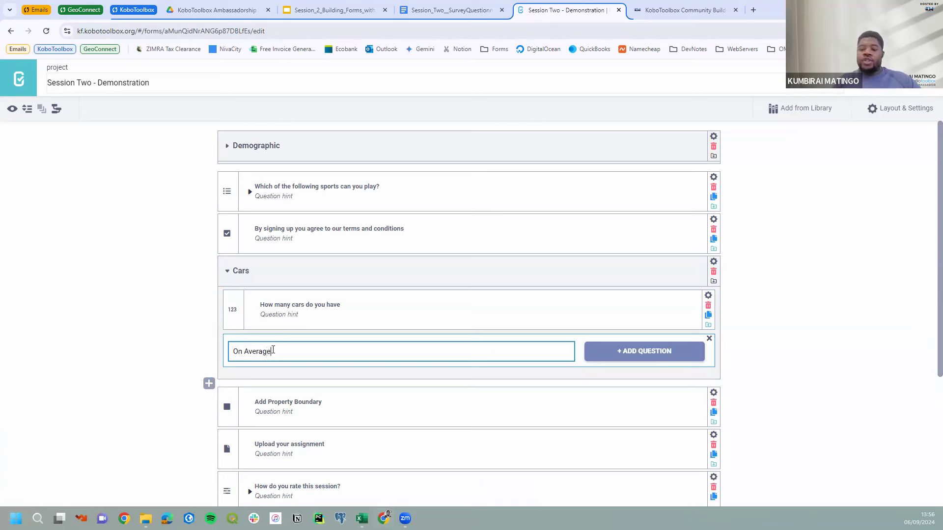
{"action": "type", "text": ", how much "}
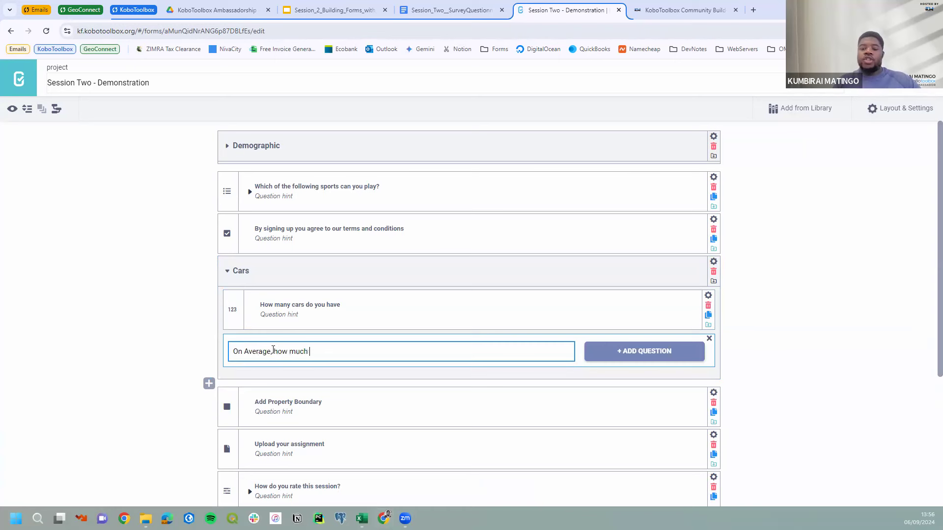
{"action": "type", "text": "does"}
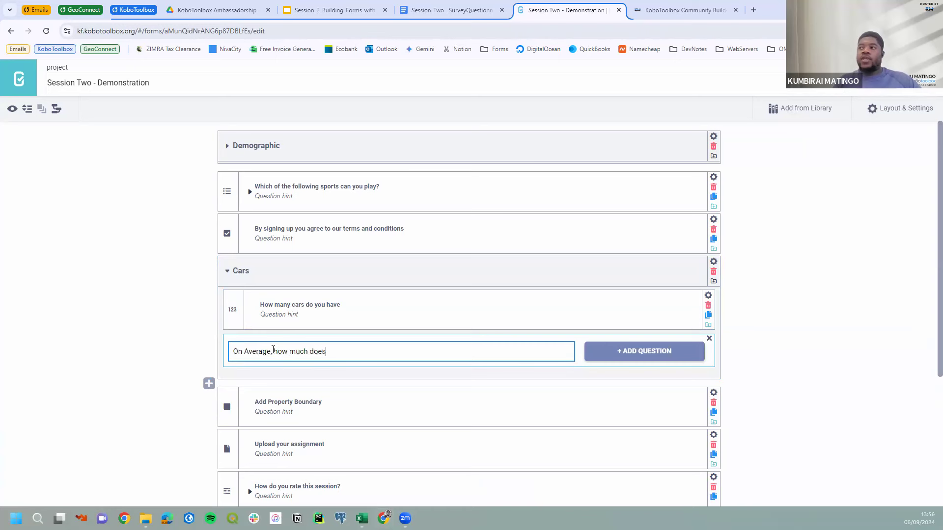
{"action": "type", "text": " a car cost"}
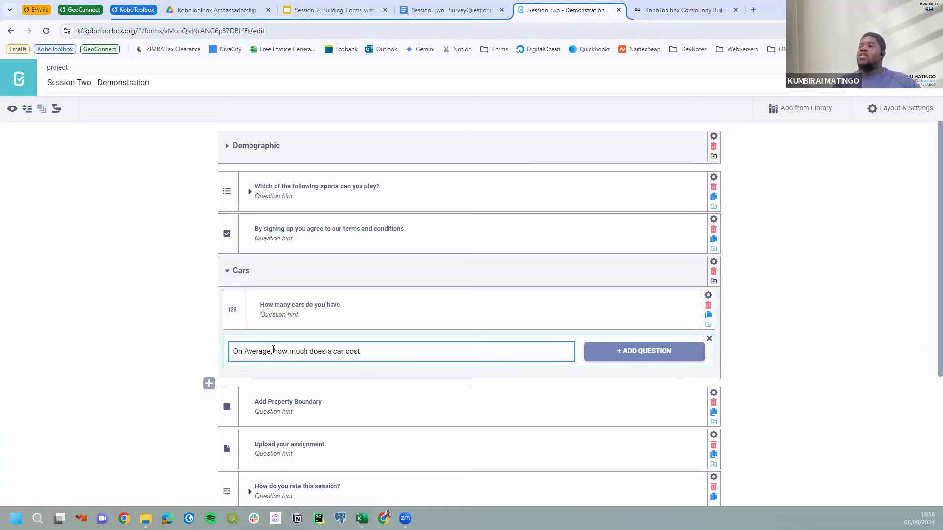
Make 'On Average, how much does a car cost' a Decimal question in the Cars group
{"action": "left_click", "coordinate": [686, 358]}
{"action": "scroll", "coordinate": [265, 352], "scroll_direction": "down", "scroll_amount": 1}
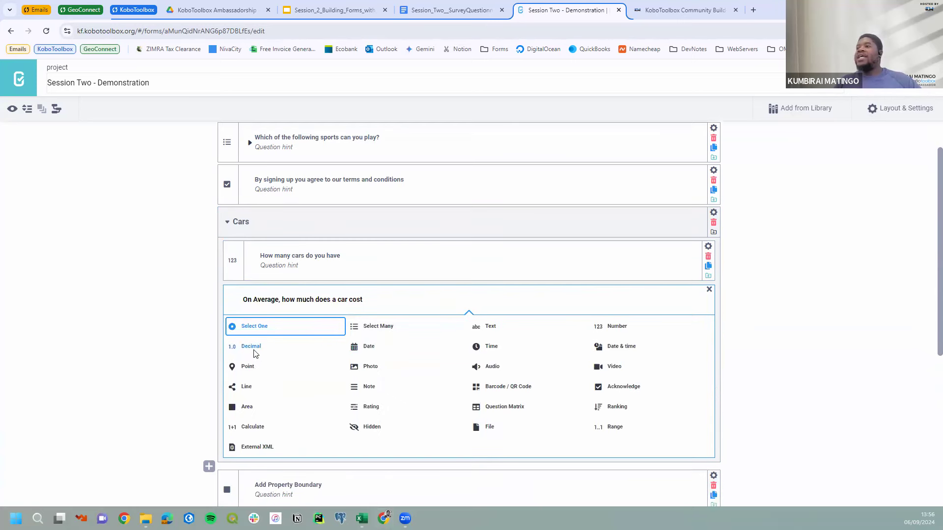
{"action": "left_click", "coordinate": [252, 346]}
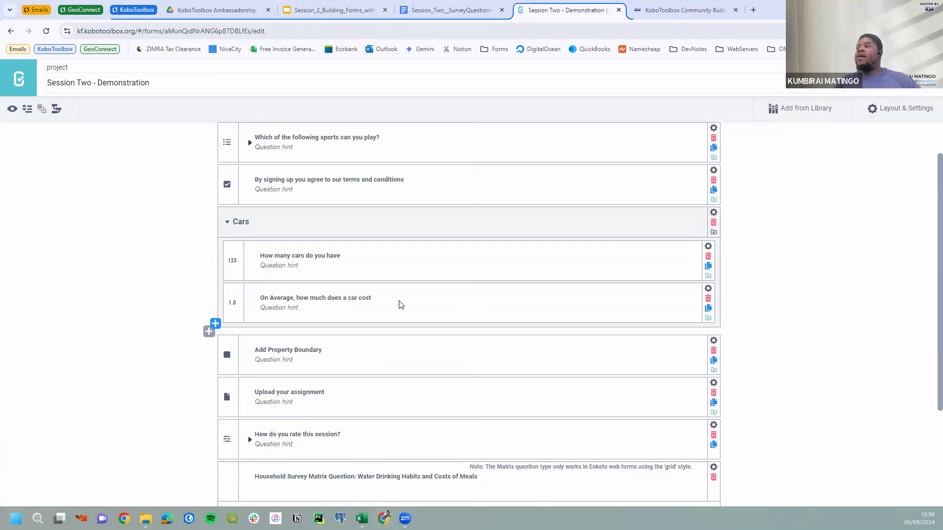
{"action": "scroll", "coordinate": [398, 304], "scroll_direction": "up", "scroll_amount": 1}
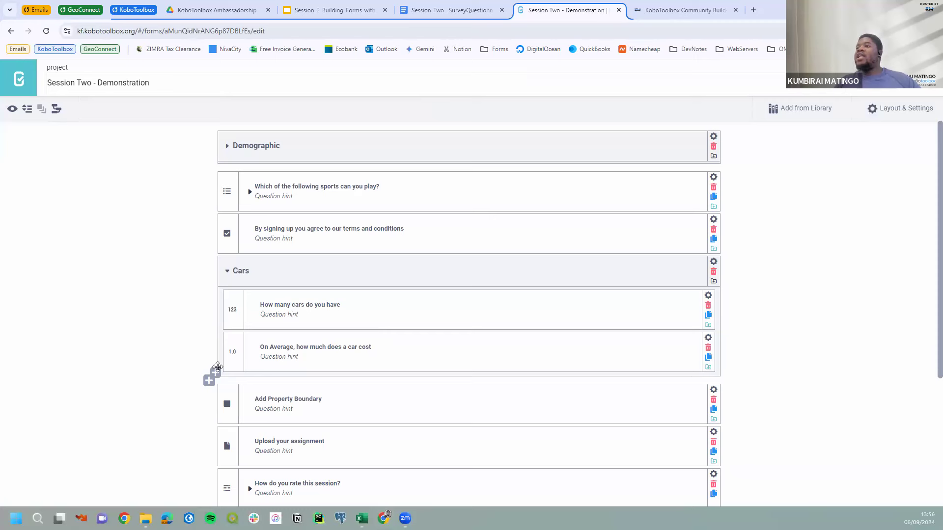
{"action": "left_click", "coordinate": [210, 377]}
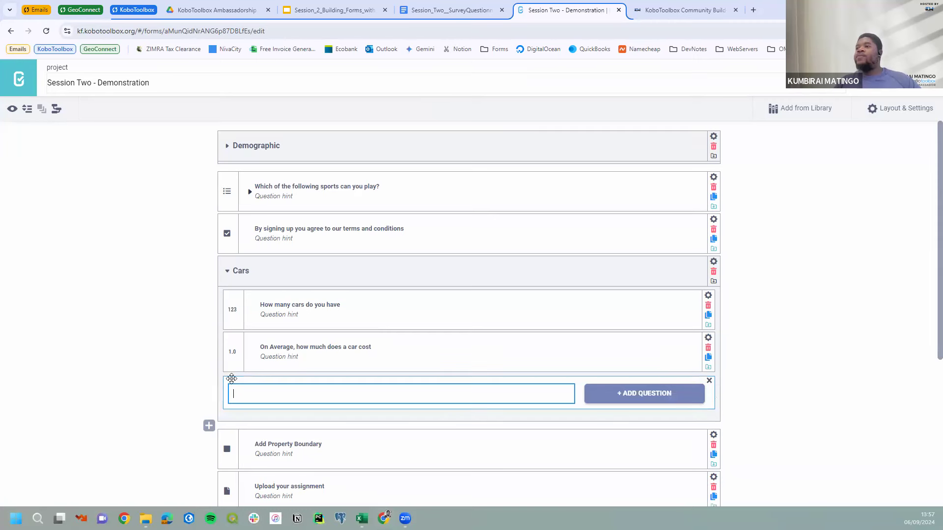
Submit a Total_Duty question entry, which is dropped, and launch the form preview
{"action": "type", "text": "Cost"}
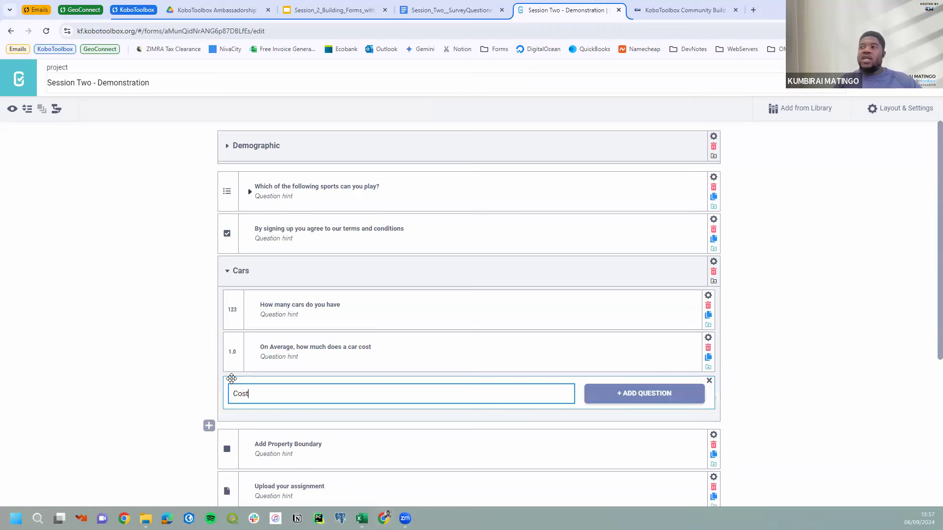
{"action": "key", "text": "BackSpace"}
{"action": "key", "text": "BackSpace"}
{"action": "key", "text": "BackSpace"}
{"action": "type", "text": "Tot"}
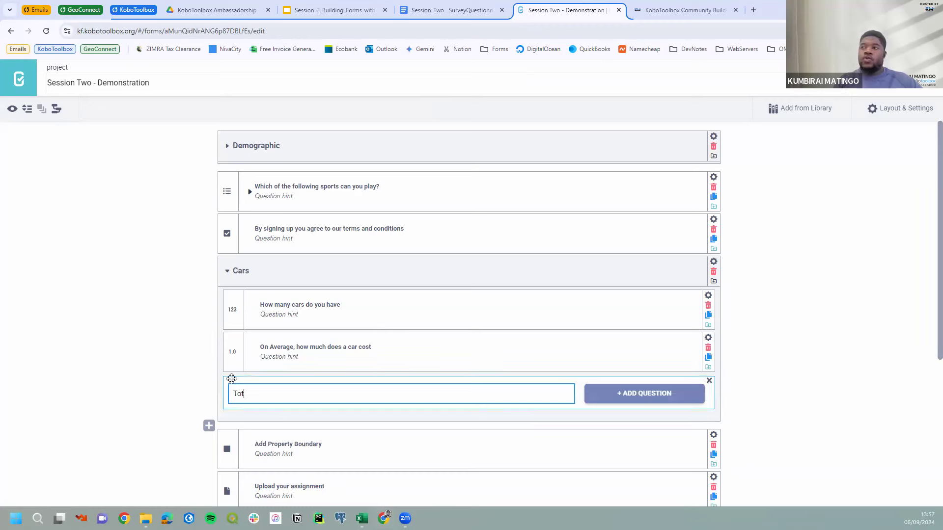
{"action": "type", "text": "al_Duty"}
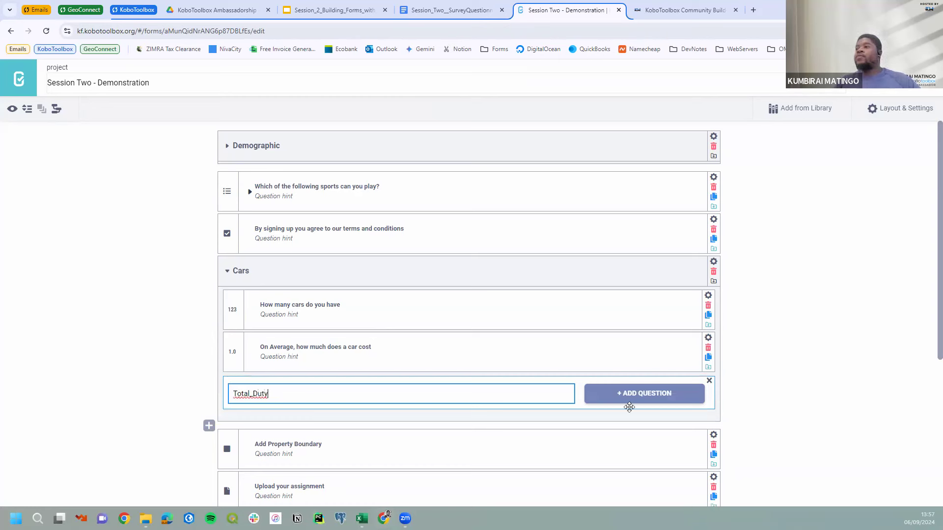
{"action": "left_click", "coordinate": [657, 395]}
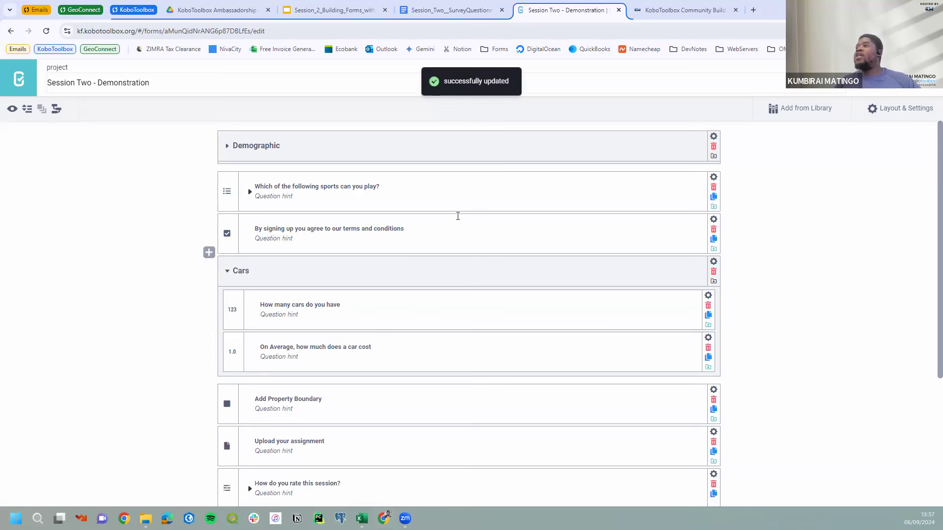
{"action": "left_click", "coordinate": [12, 109]}
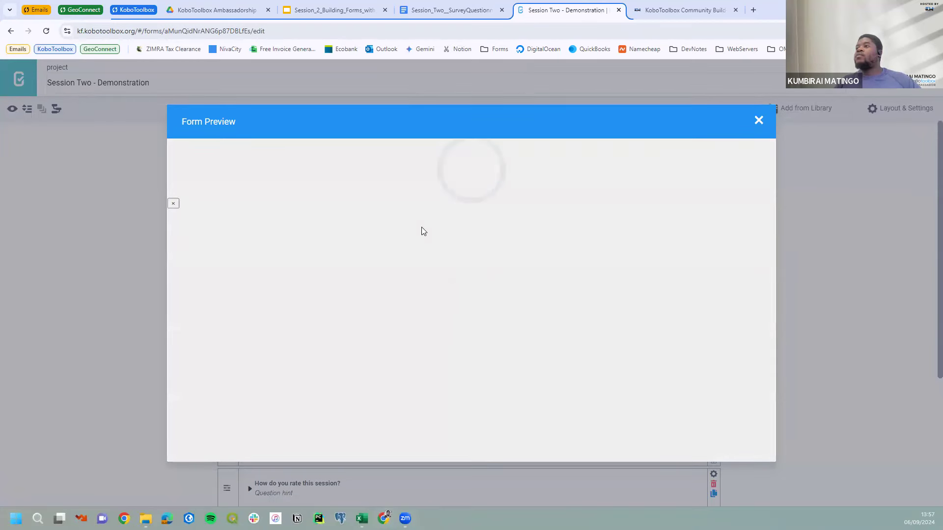
In the preview, answer 3 cars and an average car cost of 839.64, then close it
{"action": "scroll", "coordinate": [443, 231], "scroll_direction": "down", "scroll_amount": 3}
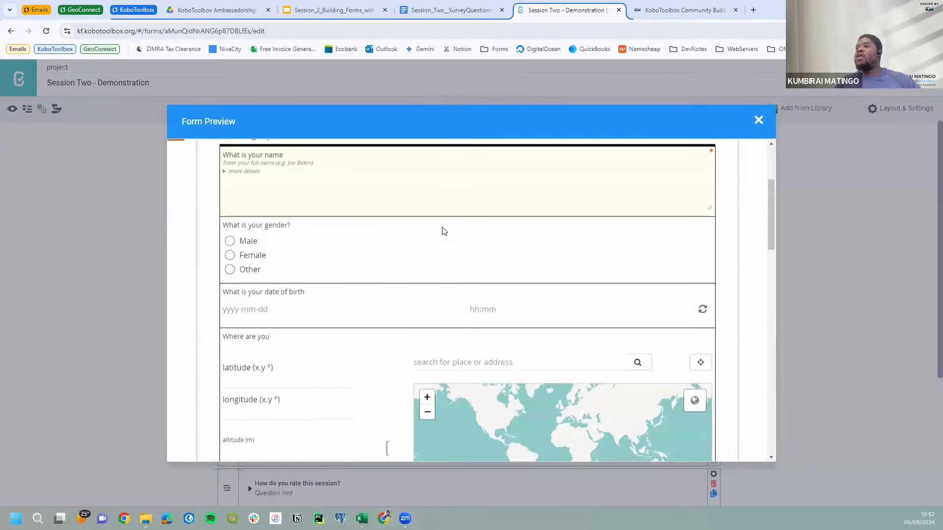
{"action": "scroll", "coordinate": [443, 231], "scroll_direction": "down", "scroll_amount": 10}
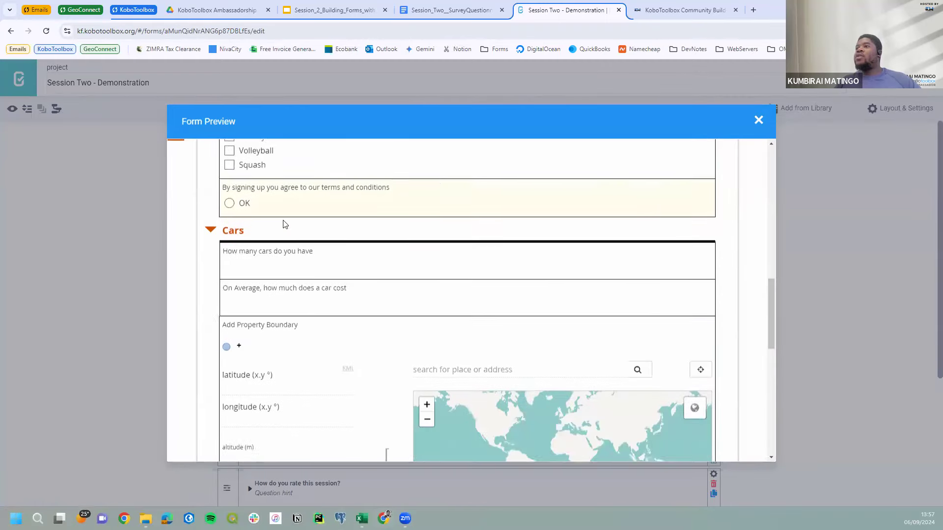
{"action": "scroll", "coordinate": [282, 225], "scroll_direction": "down", "scroll_amount": 1}
{"action": "key", "text": "Tab"}
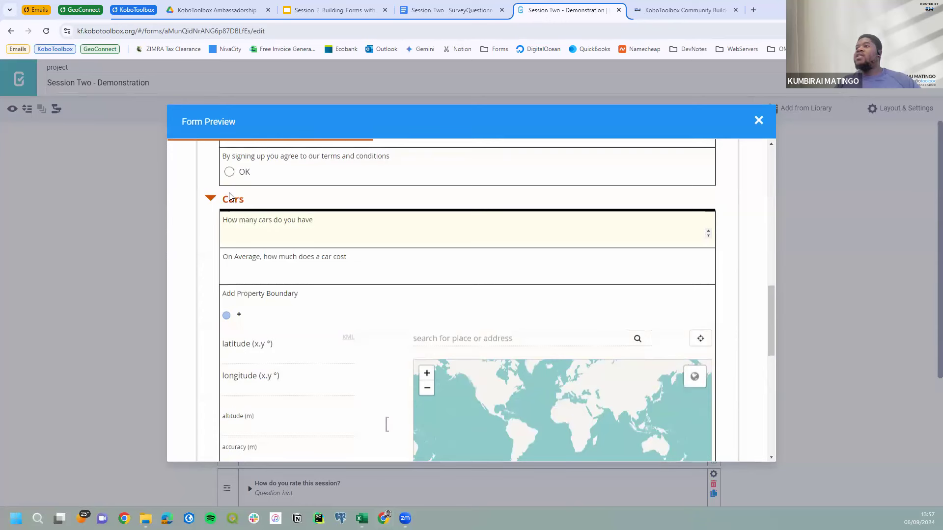
{"action": "type", "text": "3"}
{"action": "key", "text": "Tab"}
{"action": "left_click", "coordinate": [277, 275]}
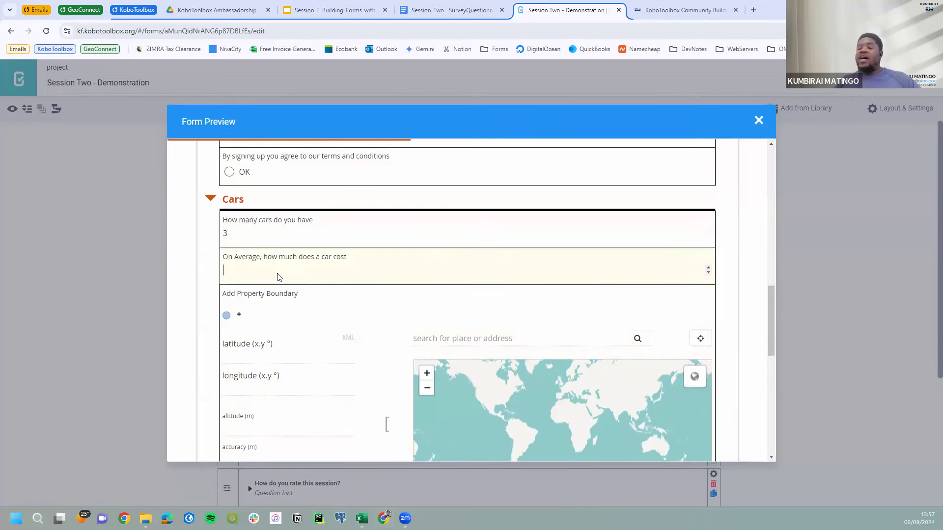
{"action": "type", "text": "839"}
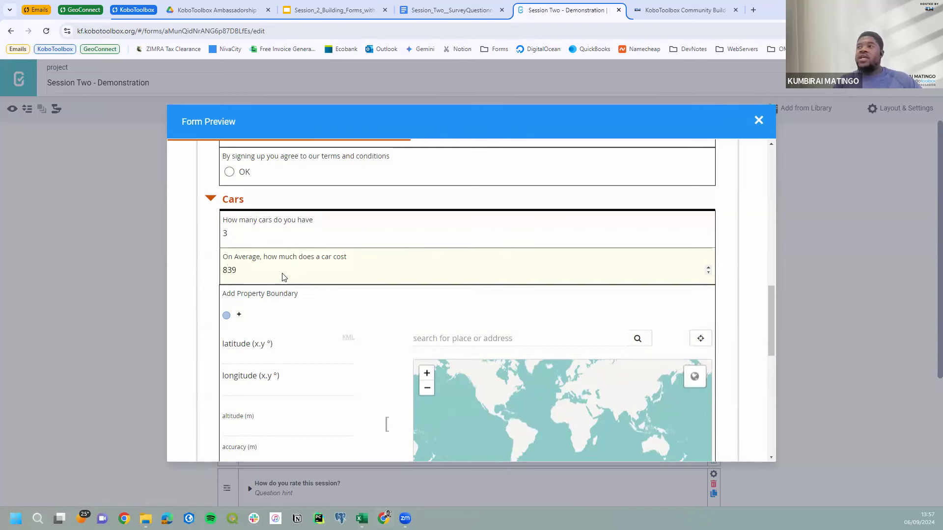
{"action": "type", "text": ".64"}
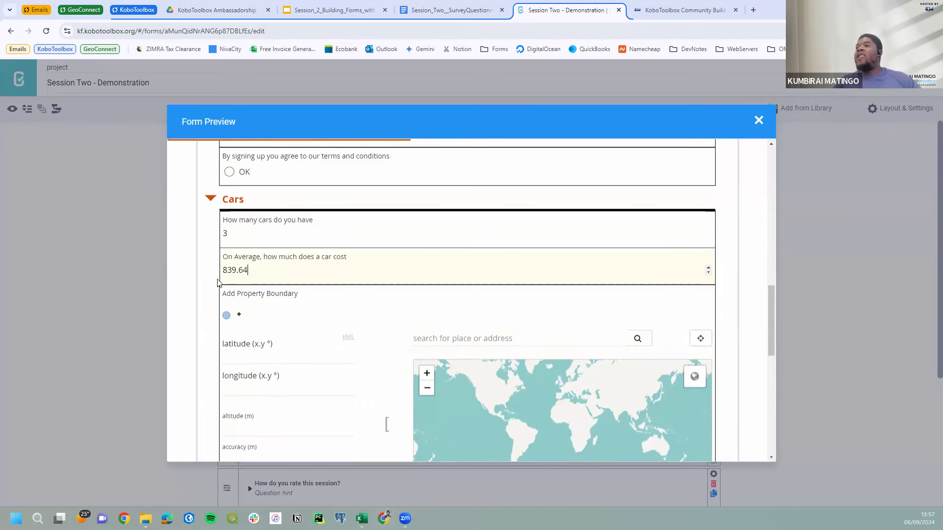
{"action": "left_click", "coordinate": [212, 199]}
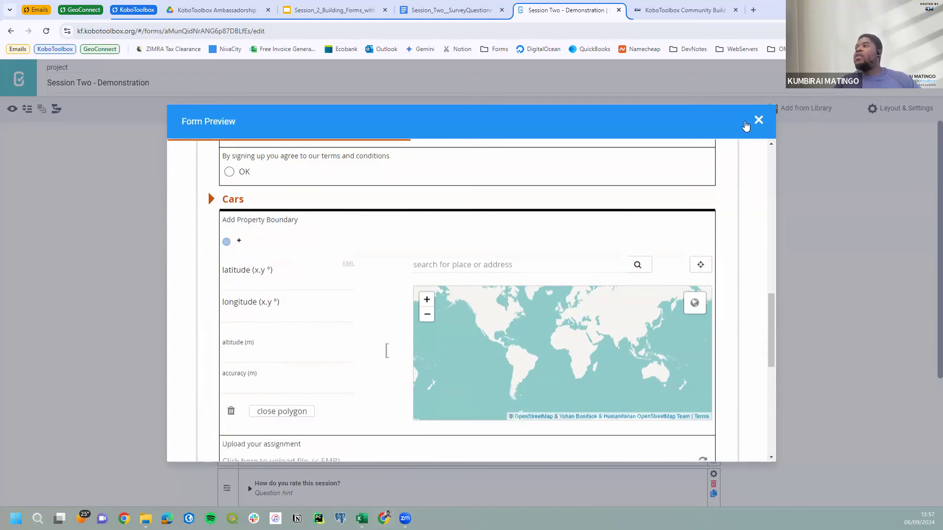
{"action": "left_click", "coordinate": [759, 122]}
Change the average car cost question's data column name to cost_of_car
{"action": "scroll", "coordinate": [288, 242], "scroll_direction": "down", "scroll_amount": 1}
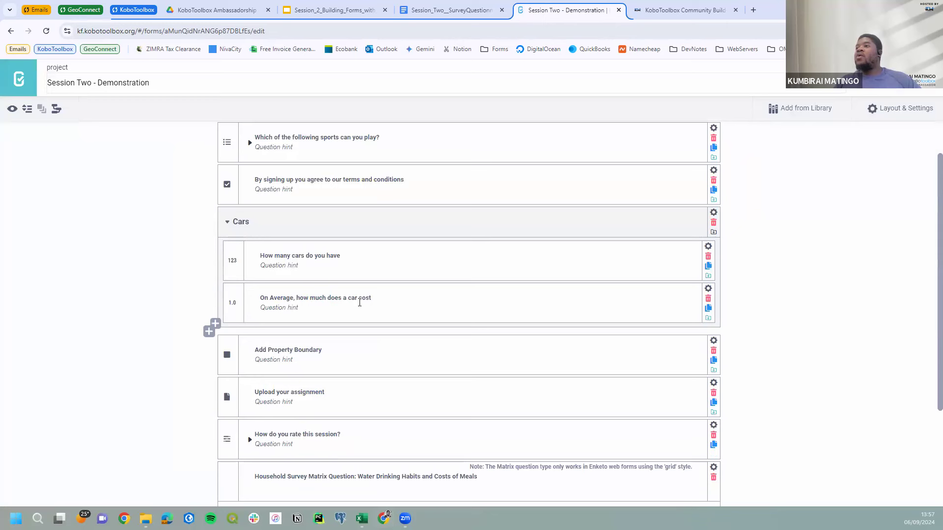
{"action": "left_click", "coordinate": [378, 294]}
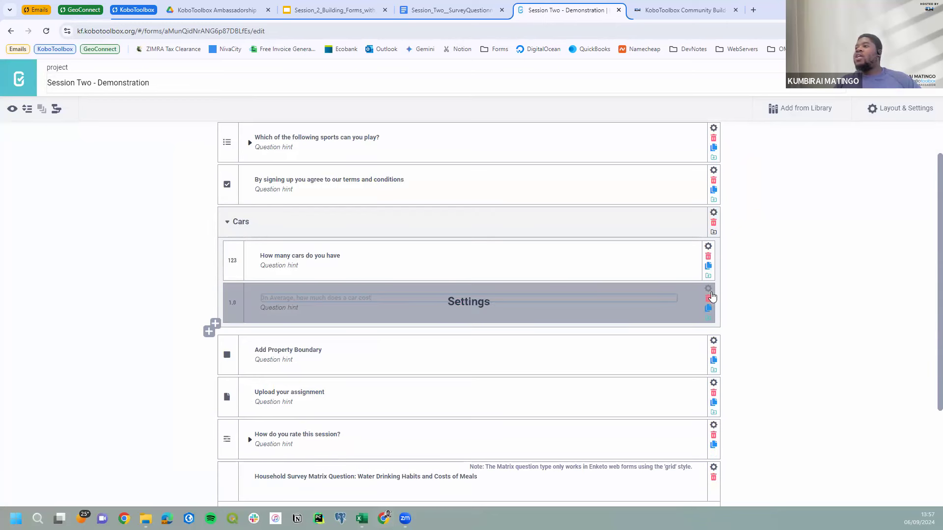
{"action": "left_click", "coordinate": [711, 293]}
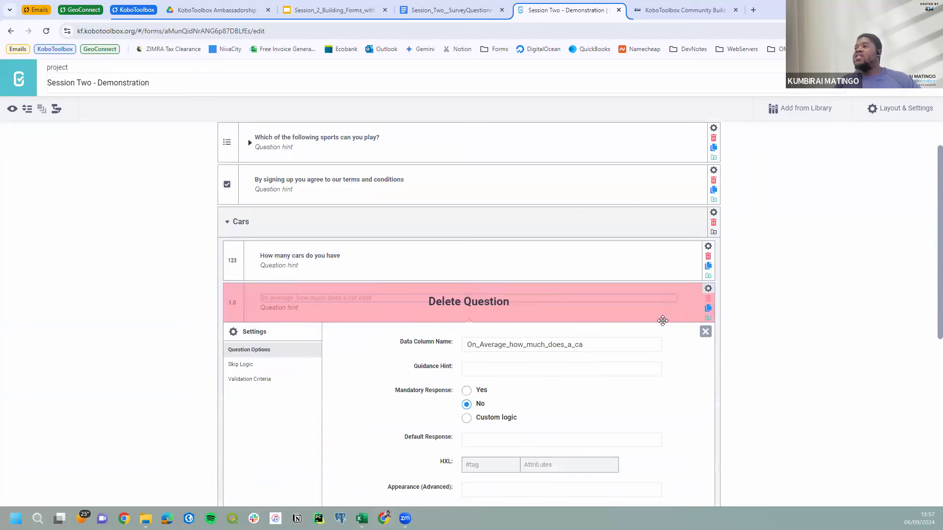
{"action": "left_click", "coordinate": [605, 345]}
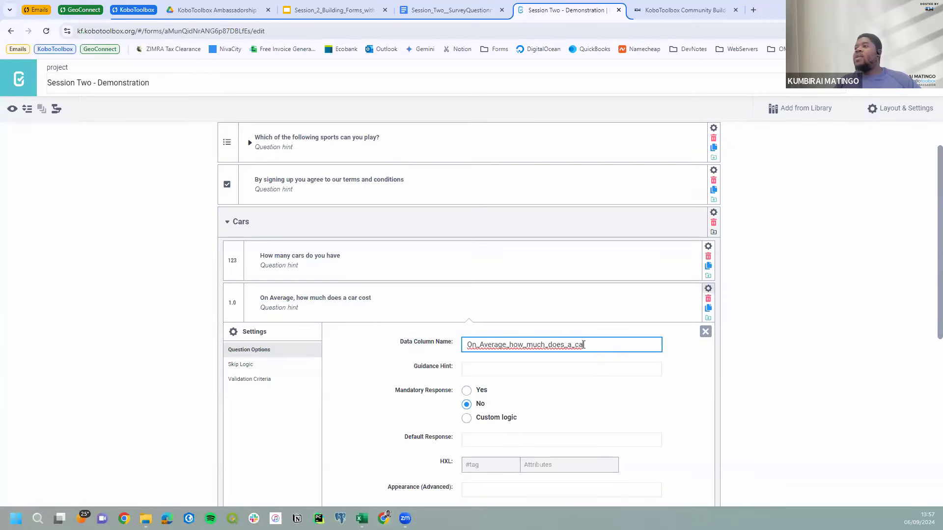
{"action": "left_click_drag", "start_coordinate": [584, 345], "coordinate": [465, 345]}
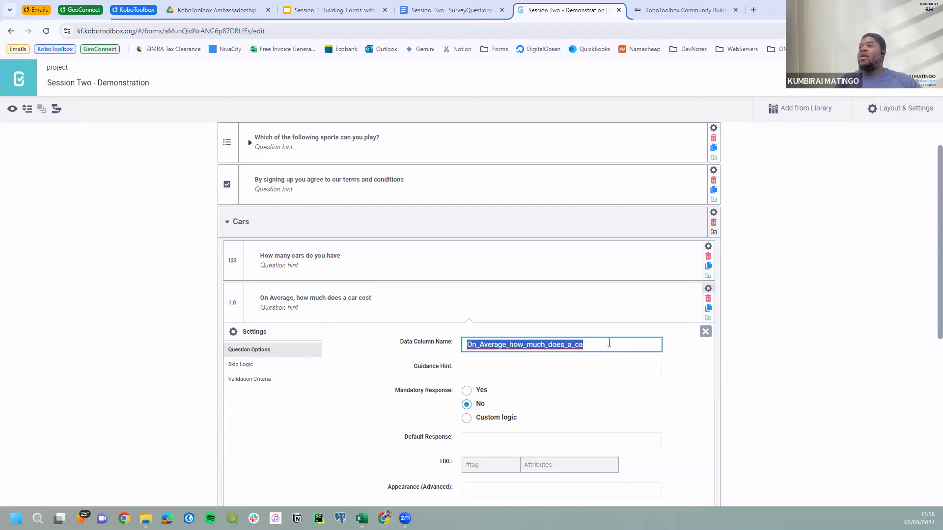
{"action": "type", "text": "c"}
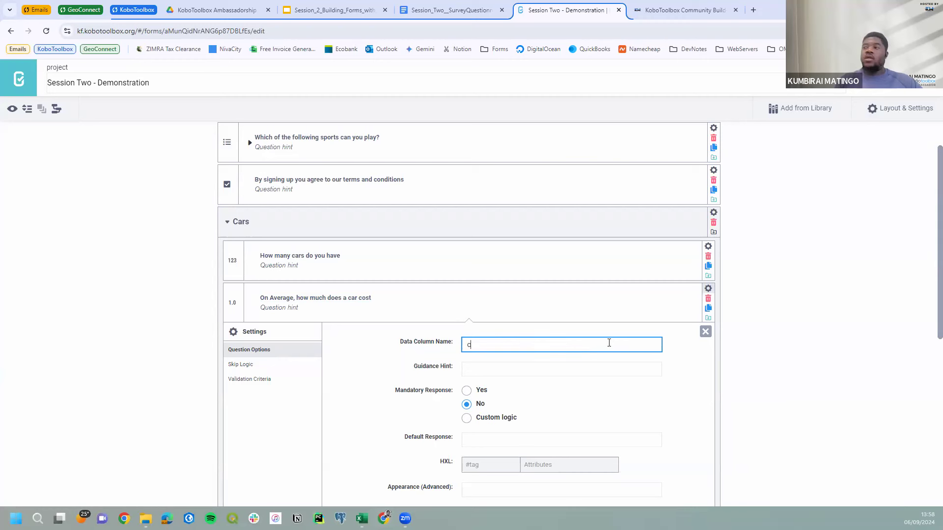
{"action": "type", "text": "ost_of_car"}
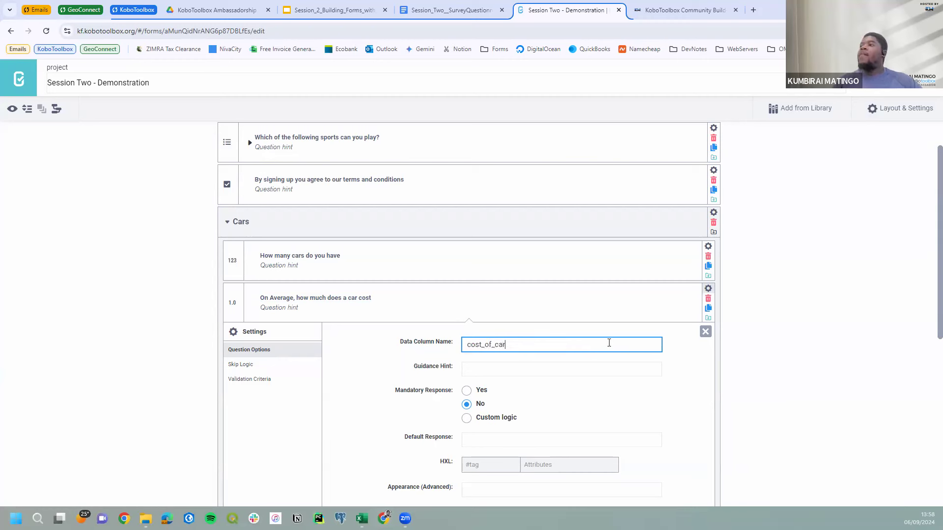
{"action": "left_click_drag", "start_coordinate": [469, 346], "coordinate": [468, 346]}
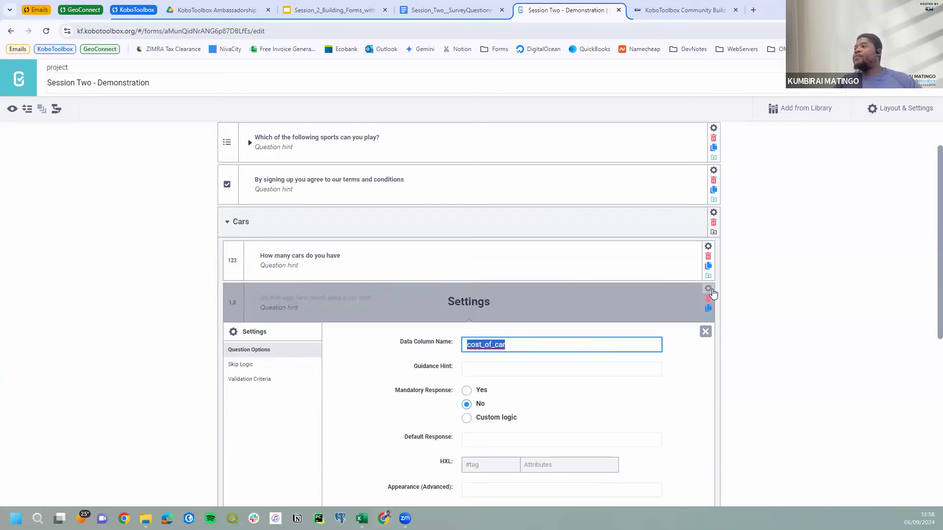
{"action": "left_click", "coordinate": [710, 291]}
{"action": "scroll", "coordinate": [211, 270], "scroll_direction": "down", "scroll_amount": 1}
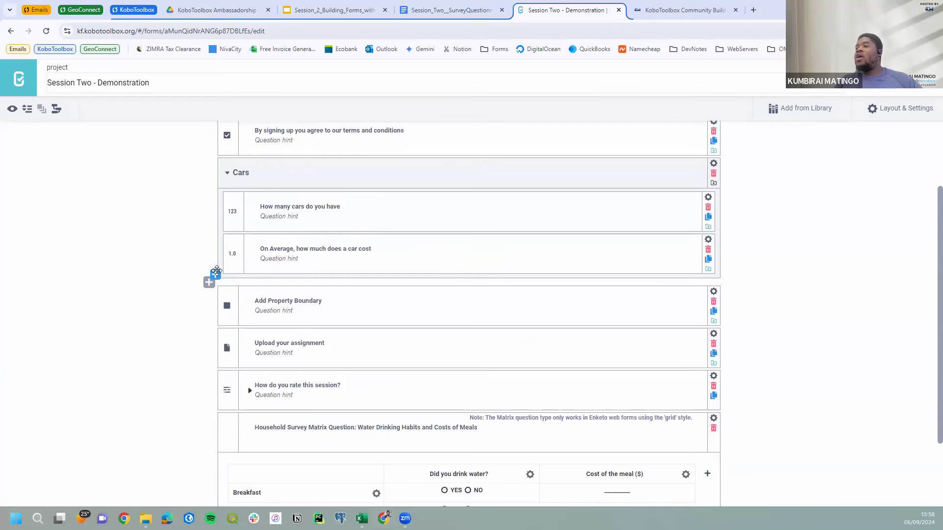
Add a Calculate question with the formula ${cost_of_car} * 0.15 to the Cars group
{"action": "left_click", "coordinate": [216, 271]}
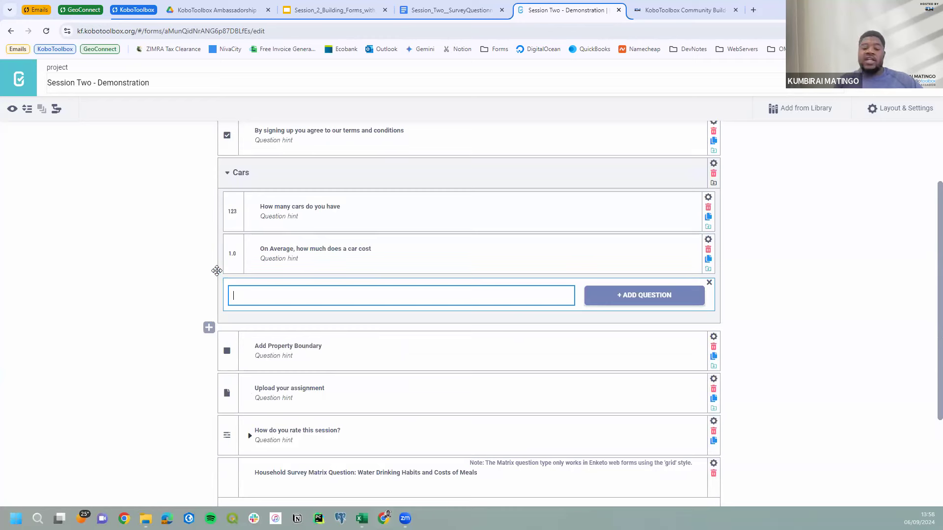
{"action": "type", "text": "$"}
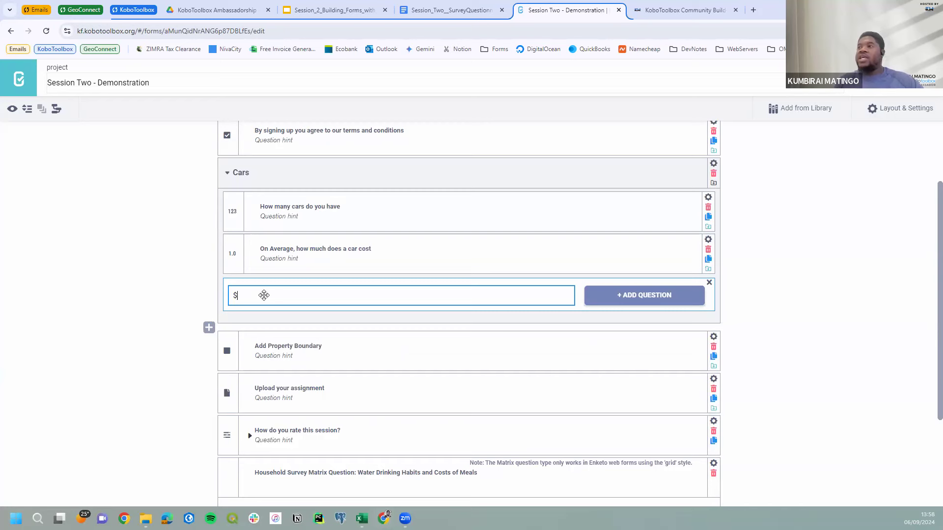
{"action": "type", "text": "{cost_of_car"}
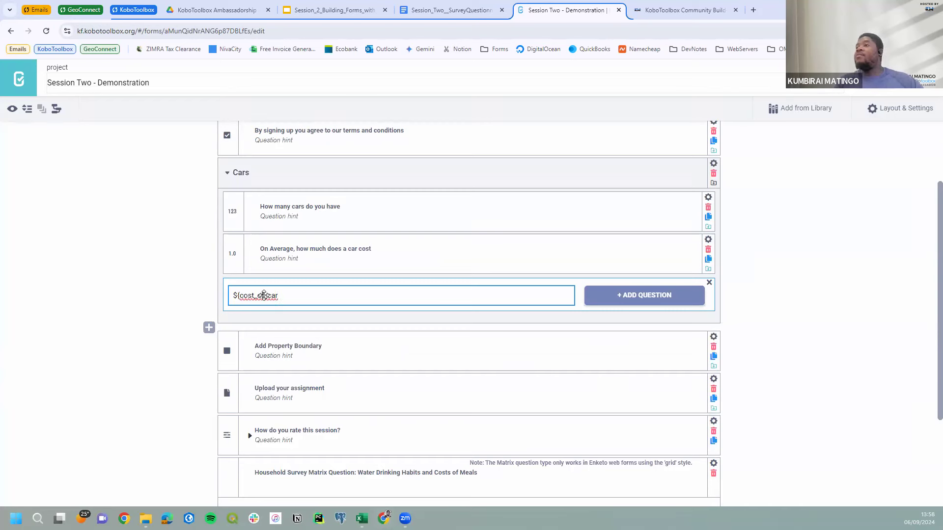
{"action": "type", "text": "}"}
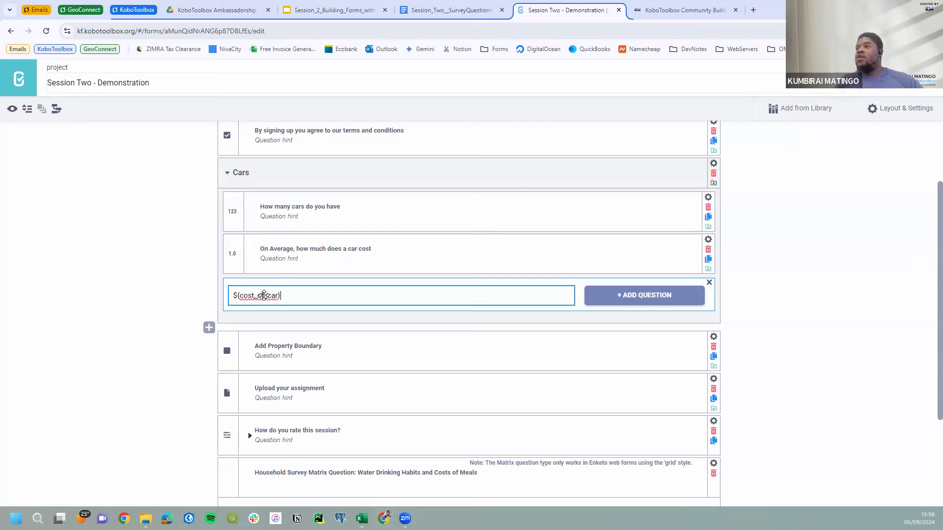
{"action": "type", "text": " *"}
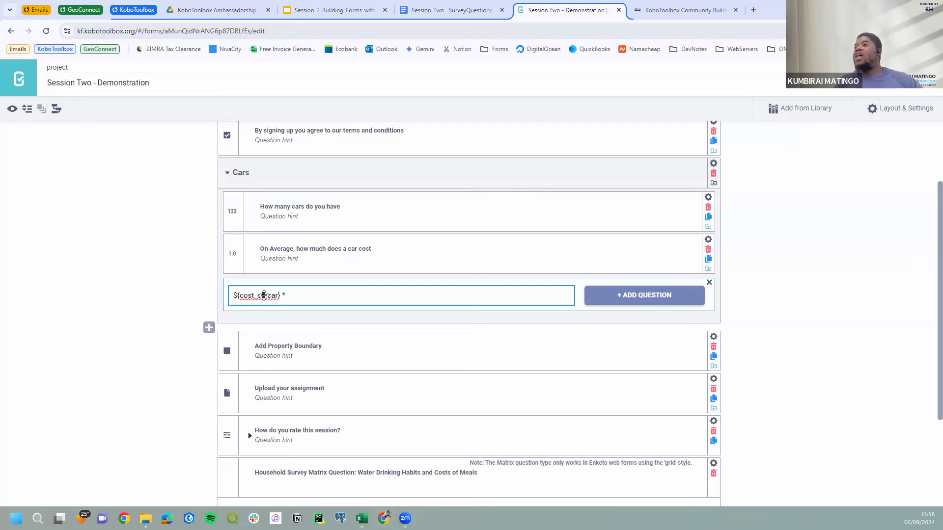
{"action": "type", "text": "0"}
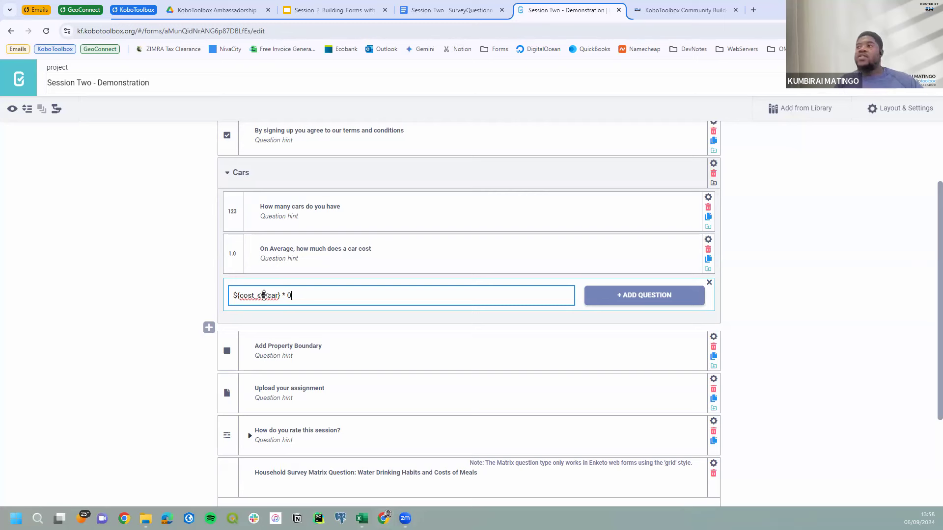
{"action": "type", "text": ".15"}
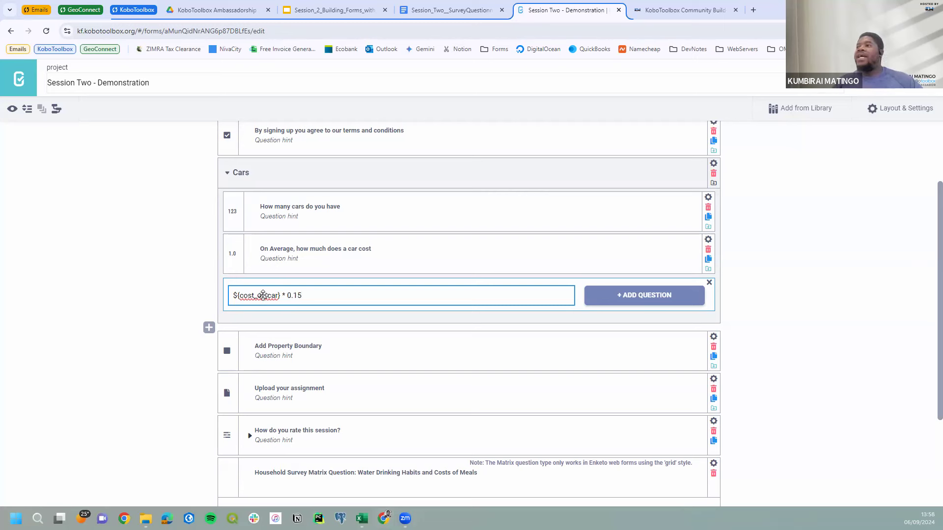
{"action": "left_click", "coordinate": [637, 298]}
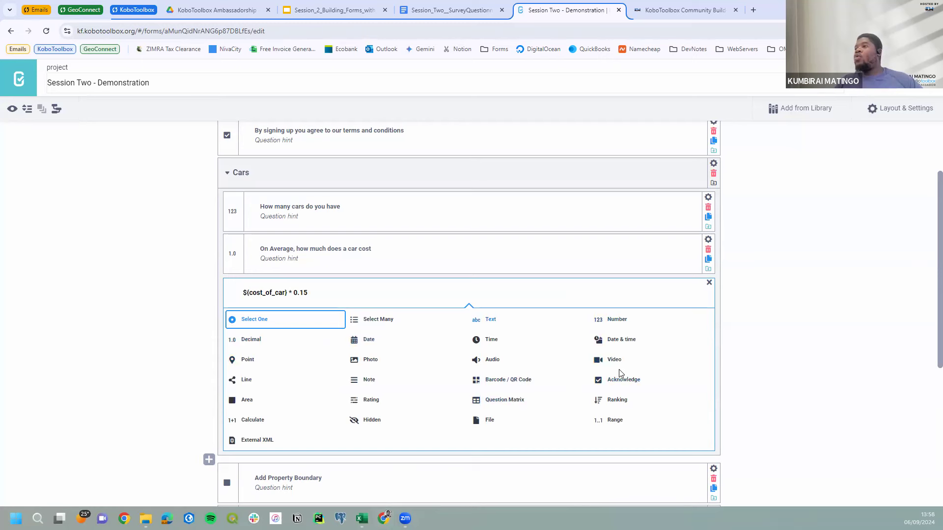
{"action": "left_click", "coordinate": [263, 419]}
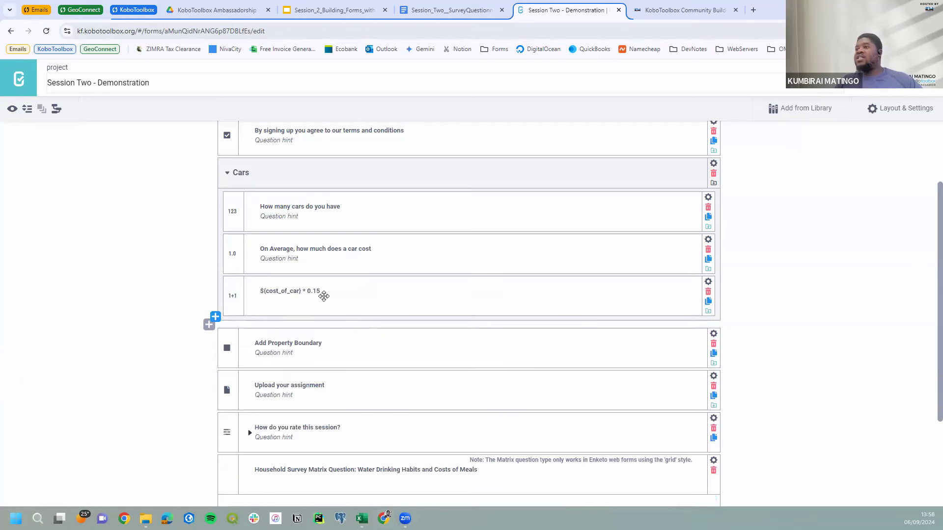
{"action": "scroll", "coordinate": [502, 287], "scroll_direction": "down", "scroll_amount": 1}
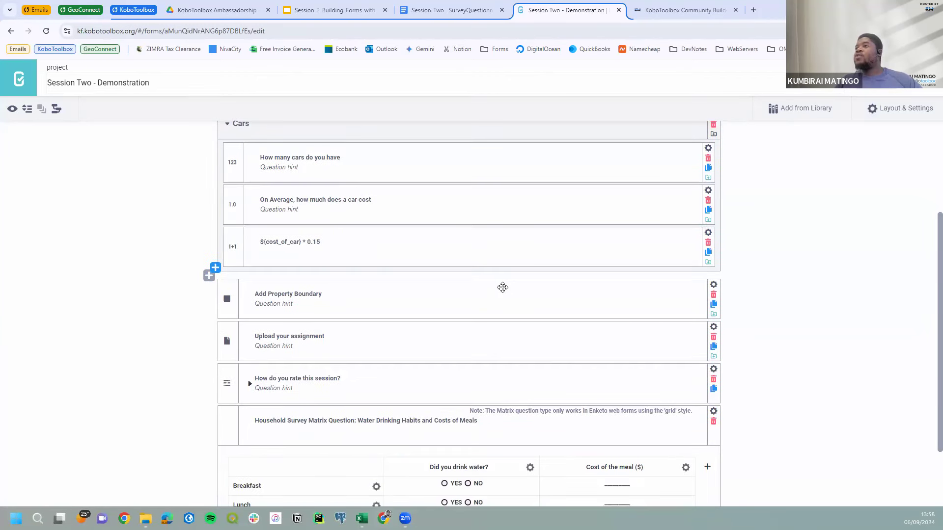
{"action": "scroll", "coordinate": [266, 243], "scroll_direction": "up", "scroll_amount": 1}
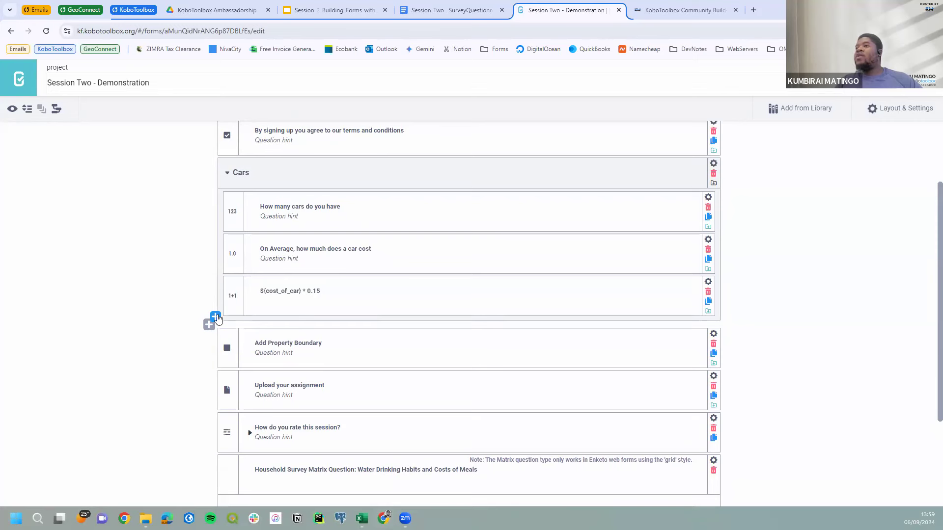
{"action": "left_click", "coordinate": [216, 317]}
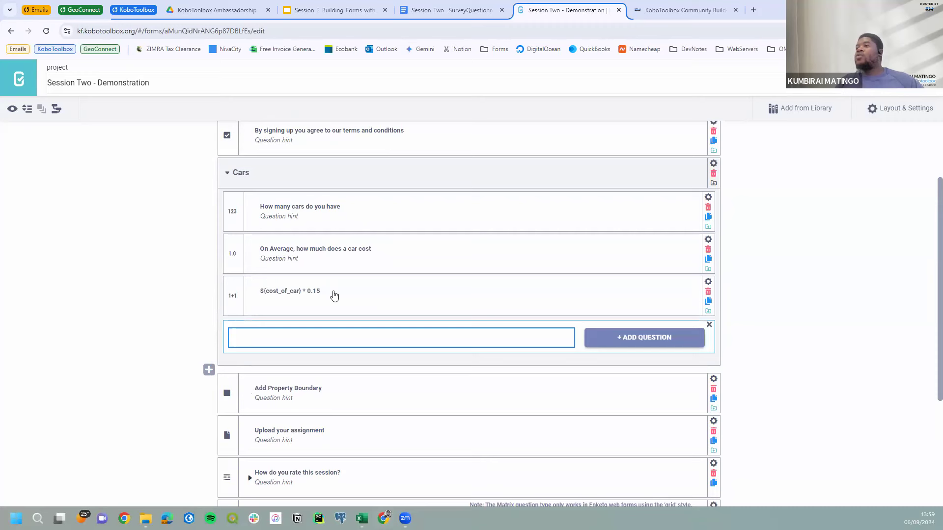
{"action": "left_click", "coordinate": [709, 324]}
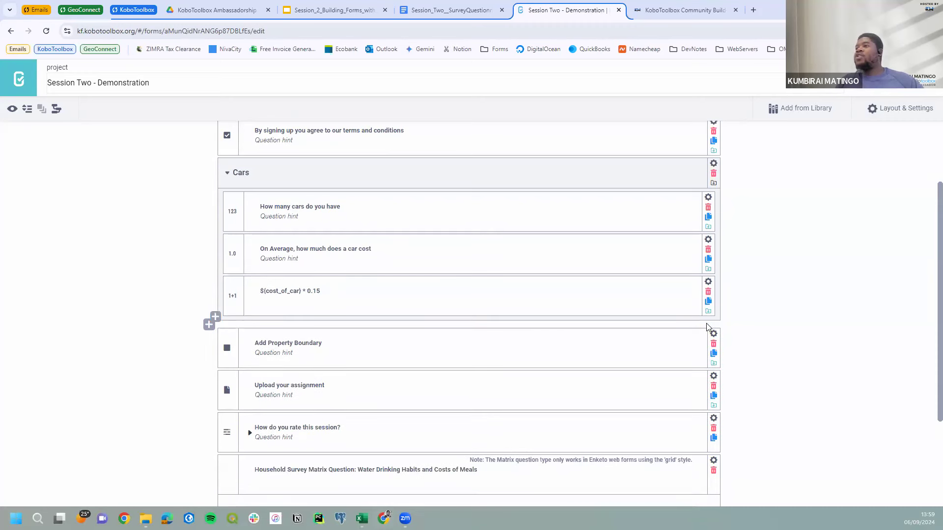
Change the calculate question's data column name from calculation to duty_tax
{"action": "left_click", "coordinate": [708, 283]}
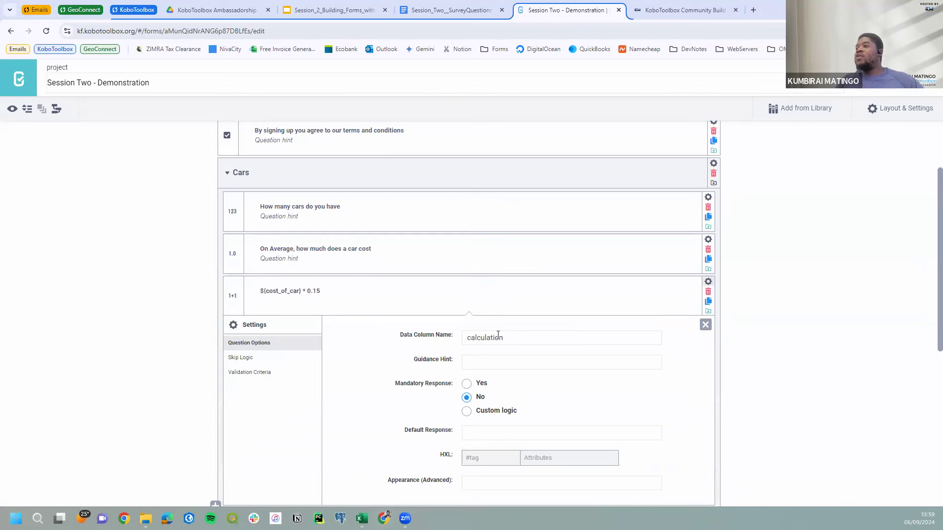
{"action": "scroll", "coordinate": [497, 334], "scroll_direction": "down", "scroll_amount": 1}
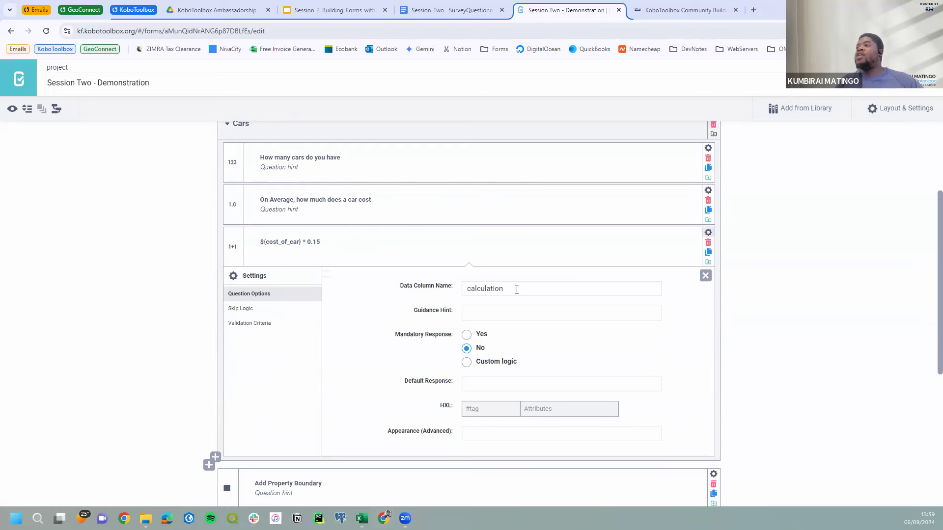
{"action": "left_click_drag", "start_coordinate": [516, 289], "coordinate": [466, 288]}
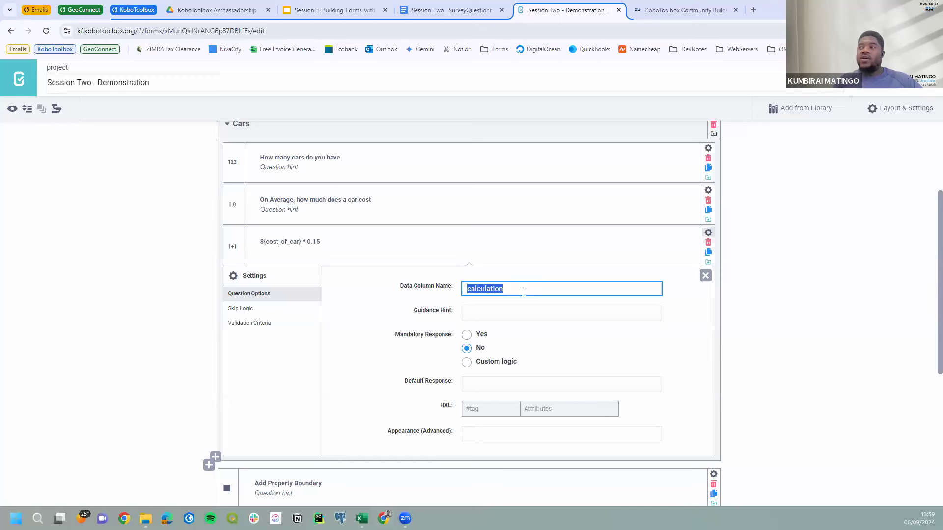
{"action": "type", "text": "duty"}
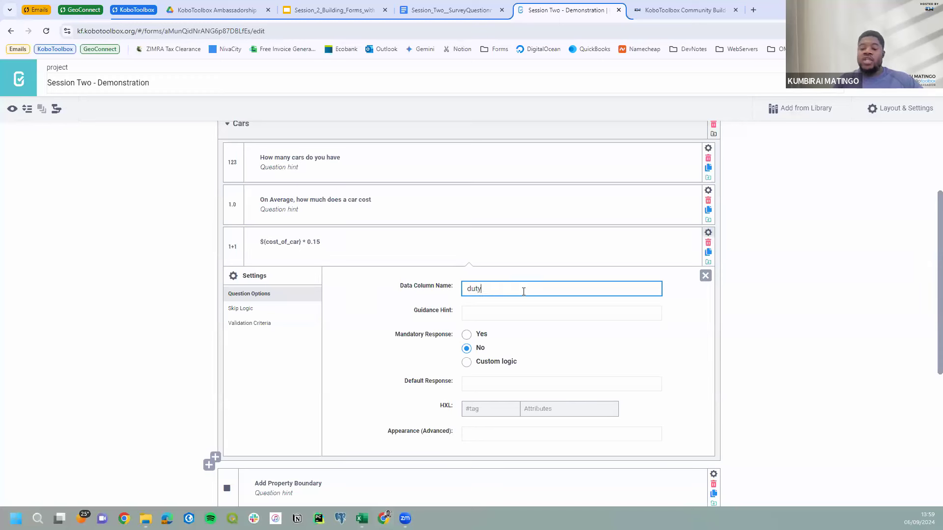
{"action": "type", "text": "_tax"}
{"action": "double_click", "coordinate": [523, 292]}
Add a Note question reading 'Duty tax: ${duty_tax}' below the calculation in the Cars group
{"action": "left_click", "coordinate": [705, 276]}
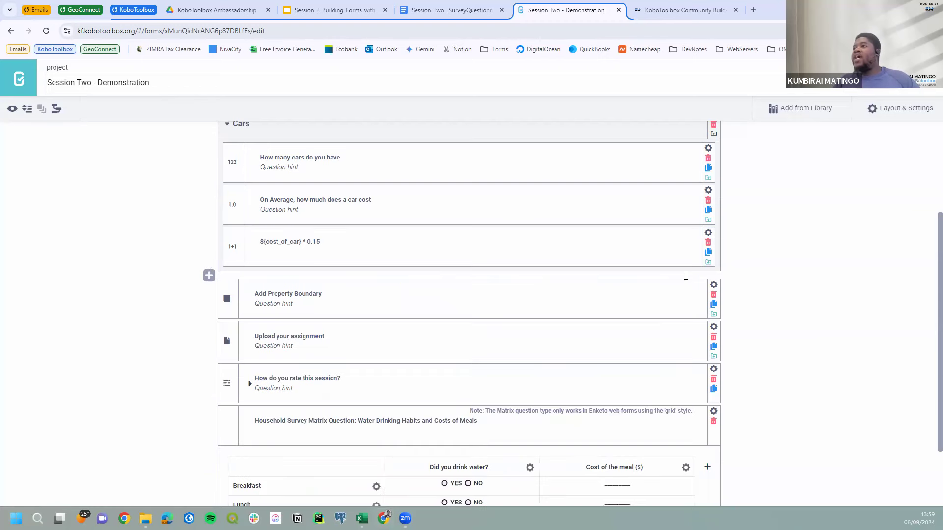
{"action": "left_click", "coordinate": [215, 269]}
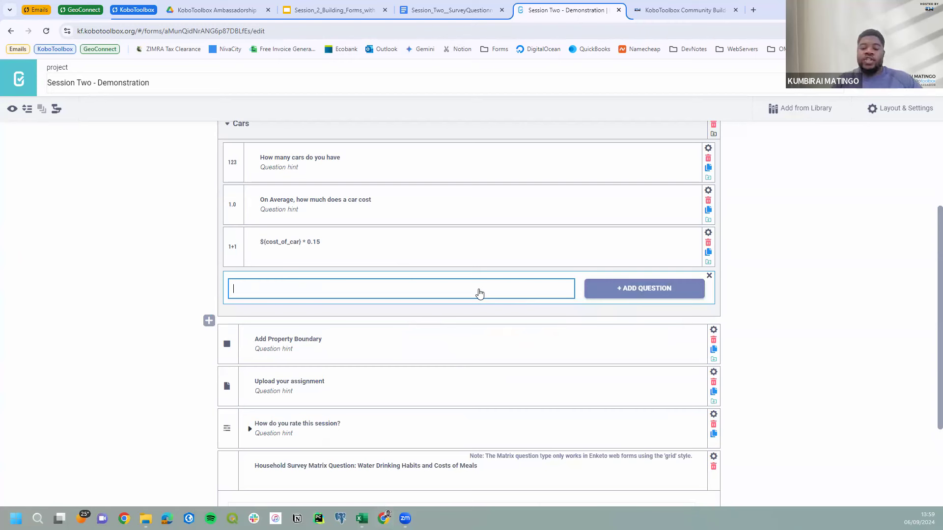
{"action": "type", "text": "Duty tax: "}
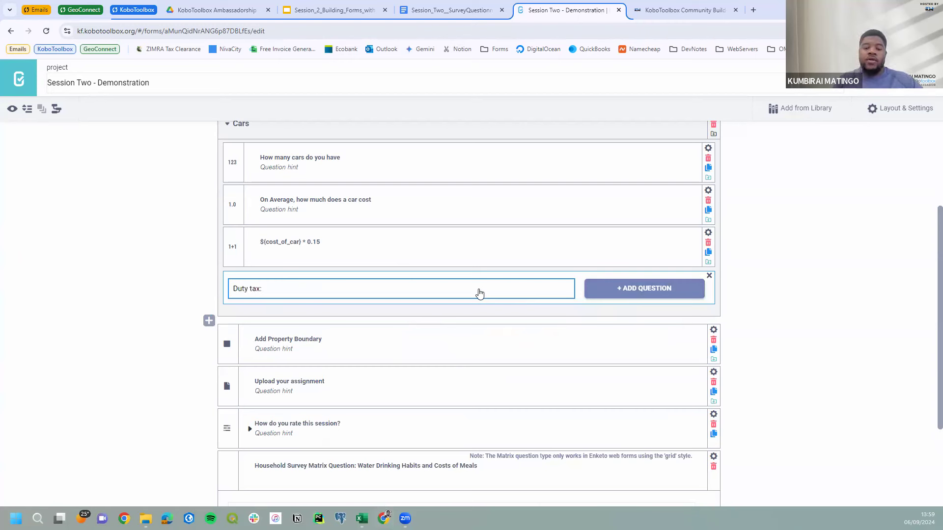
{"action": "type", "text": "${duty_tax"}
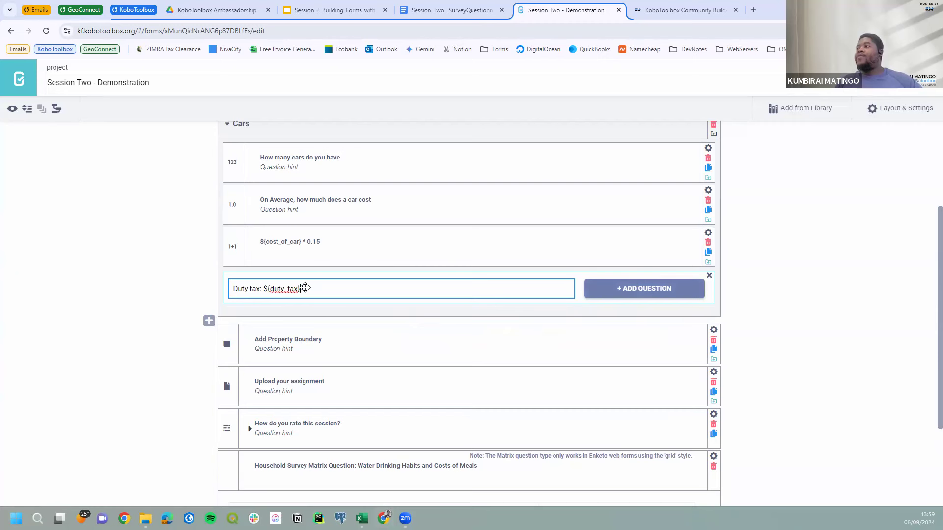
{"action": "key", "text": "Return"}
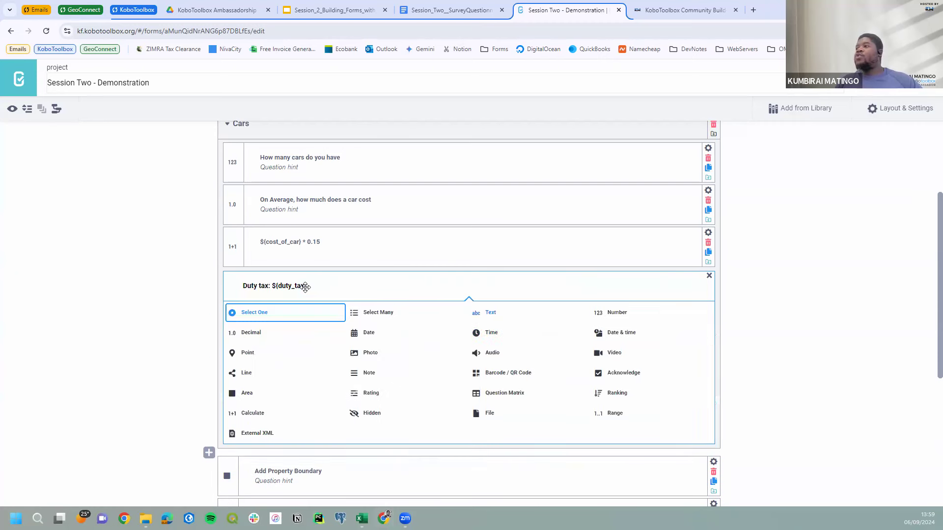
{"action": "left_click", "coordinate": [365, 375]}
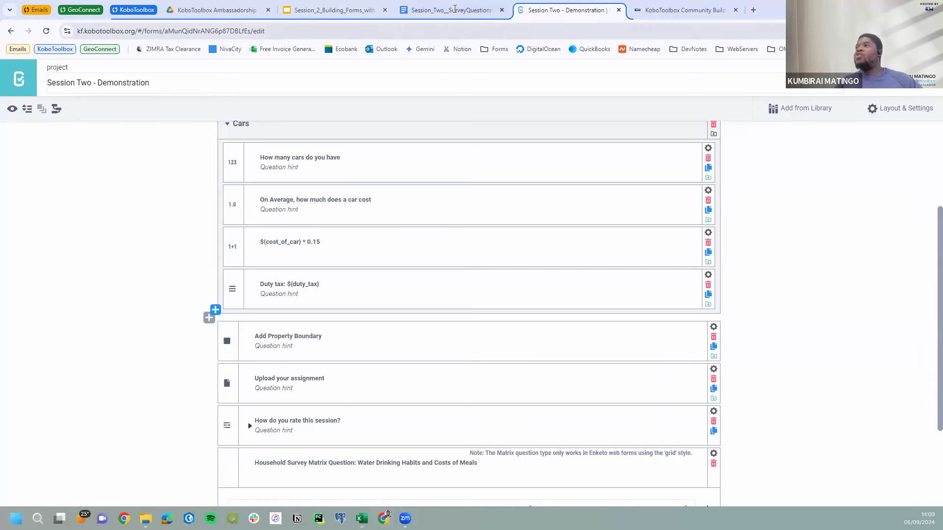
{"action": "left_click", "coordinate": [454, 9]}
Review the survey description in the Google Docs questionnaire, then return to the KoboToolbox form builder
{"action": "scroll", "coordinate": [406, 292], "scroll_direction": "up", "scroll_amount": 15}
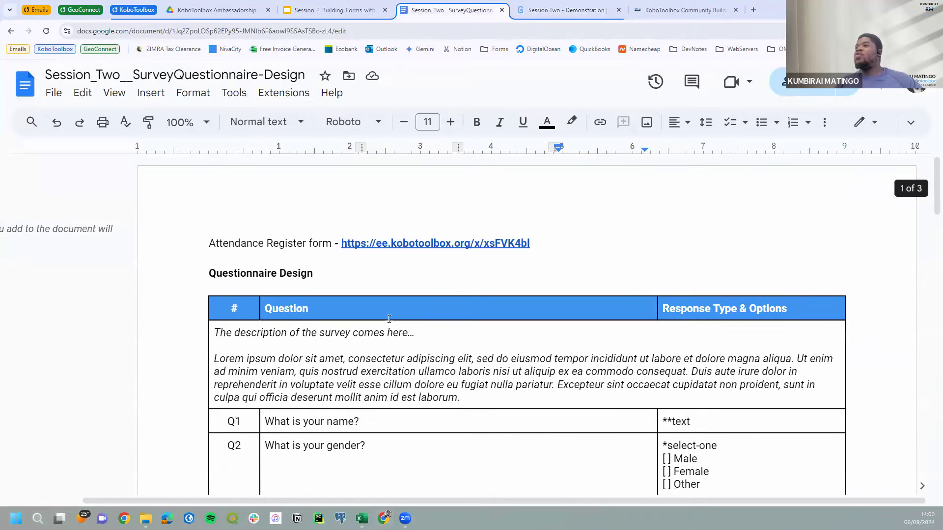
{"action": "scroll", "coordinate": [388, 319], "scroll_direction": "down", "scroll_amount": 1}
{"action": "left_click_drag", "start_coordinate": [216, 284], "coordinate": [509, 338]}
{"action": "left_click", "coordinate": [480, 343]}
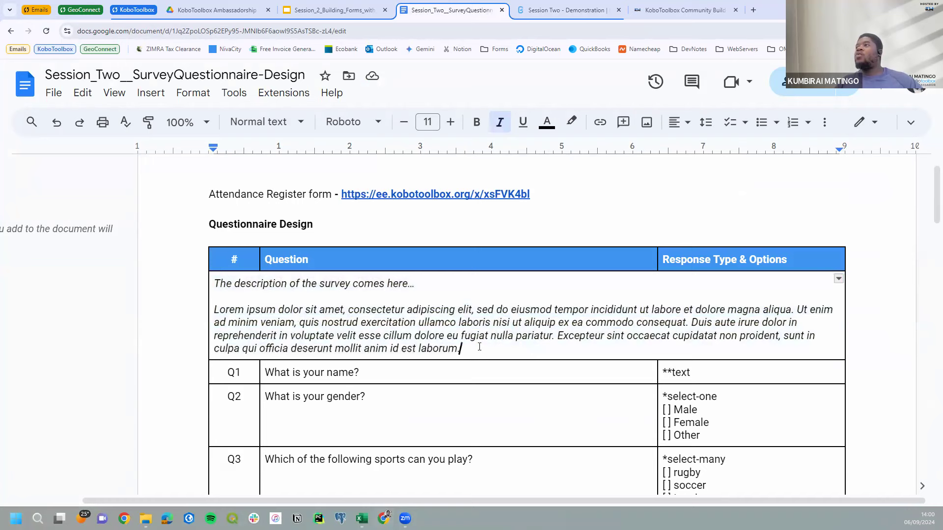
{"action": "key", "text": "ctrl+Tab"}
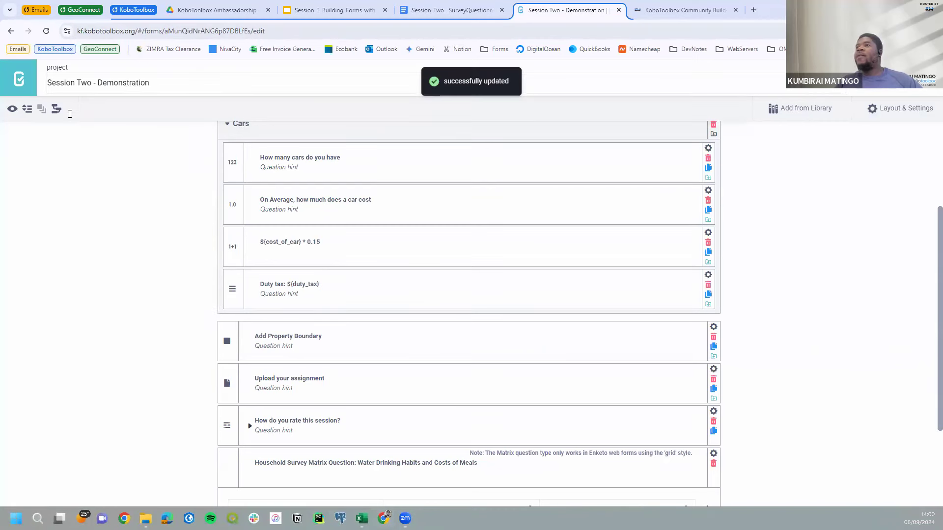
Preview the form and enter 100000 as the average car cost
{"action": "left_click", "coordinate": [12, 109]}
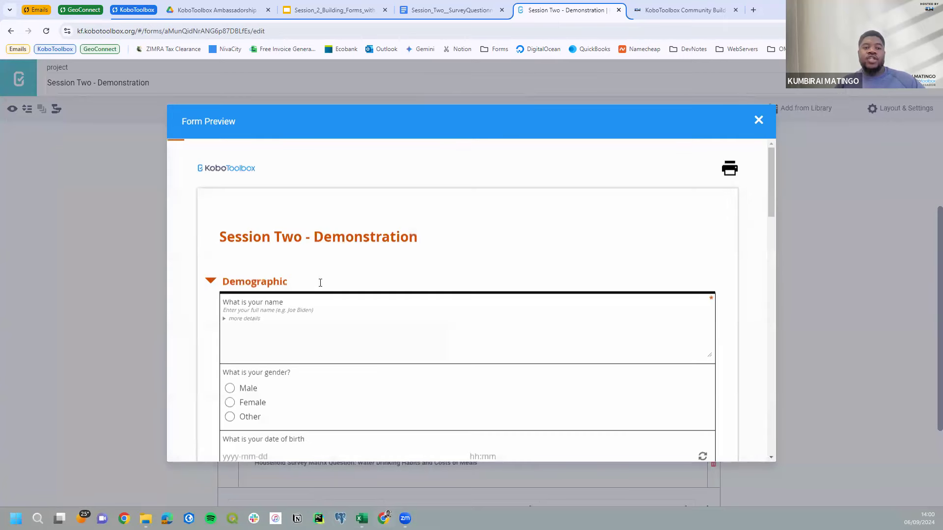
{"action": "scroll", "coordinate": [221, 297], "scroll_direction": "down", "scroll_amount": 3}
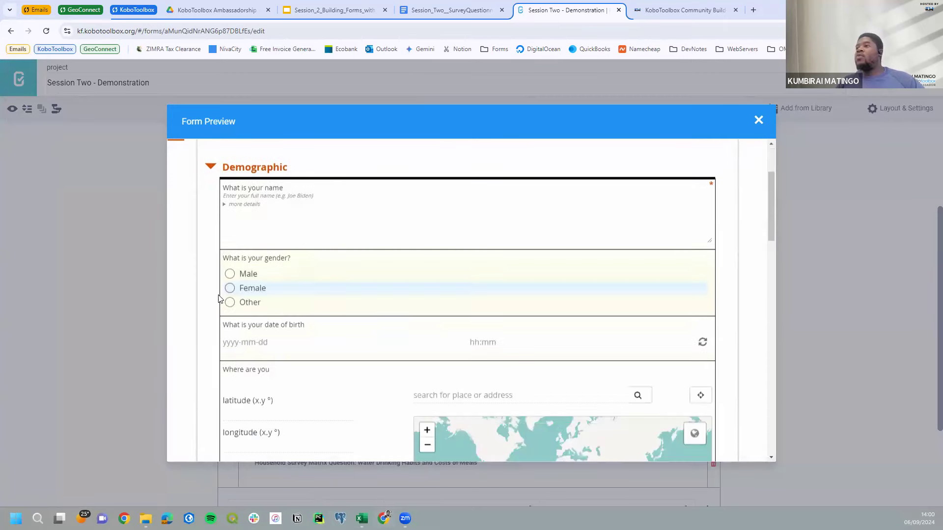
{"action": "scroll", "coordinate": [211, 310], "scroll_direction": "down", "scroll_amount": 10}
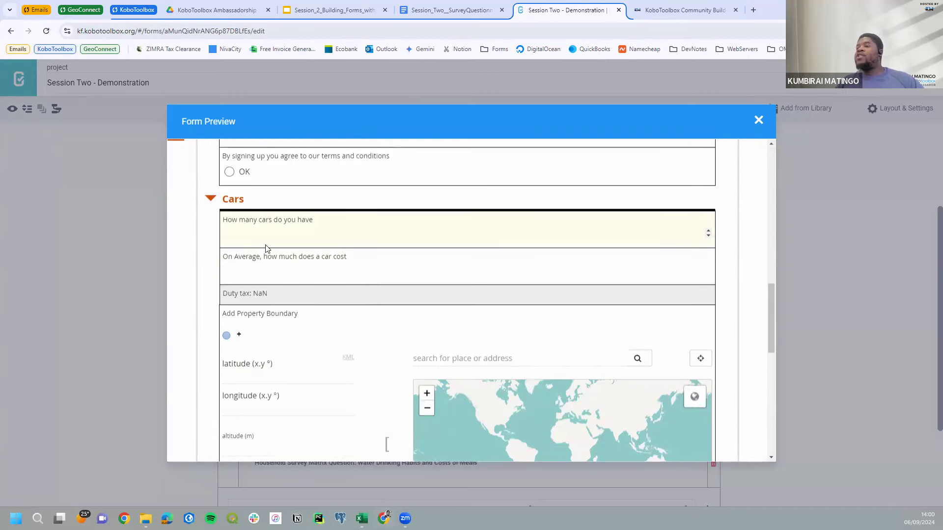
{"action": "left_click", "coordinate": [274, 269]}
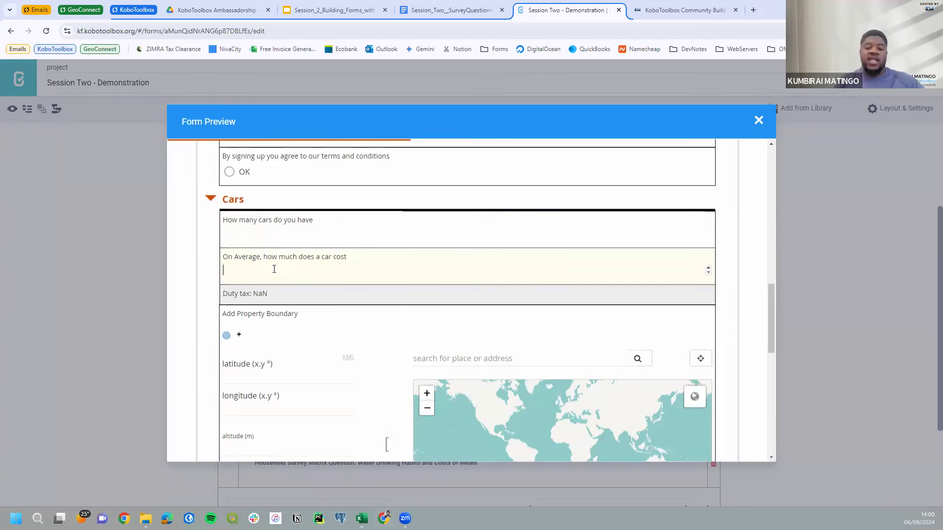
{"action": "type", "text": "100"}
{"action": "key", "text": "BackSpace"}
{"action": "type", "text": "0000"}
{"action": "key", "text": "Left"}
{"action": "key", "text": "Left"}
{"action": "key", "text": "Left"}
{"action": "key", "text": "shift+Left"}
{"action": "key", "text": "shift+Left"}
{"action": "left_click", "coordinate": [312, 283]}
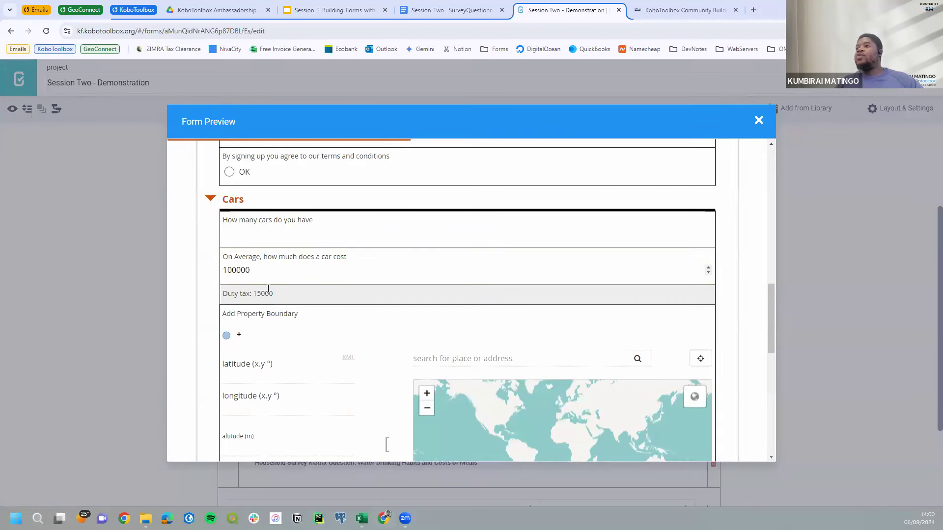
Check that the preview calculates a Duty tax of 15000, then close Form Preview
{"action": "left_click_drag", "start_coordinate": [252, 294], "coordinate": [282, 295]}
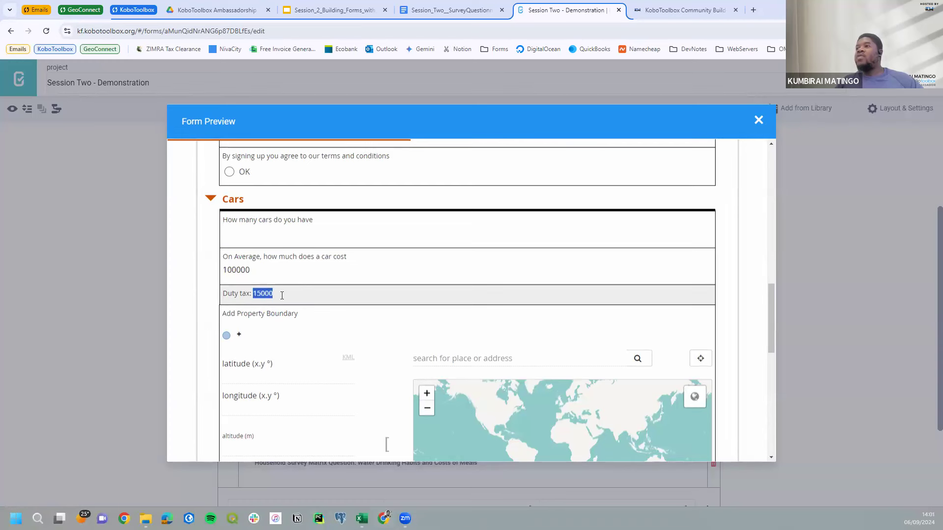
{"action": "left_click", "coordinate": [274, 245]}
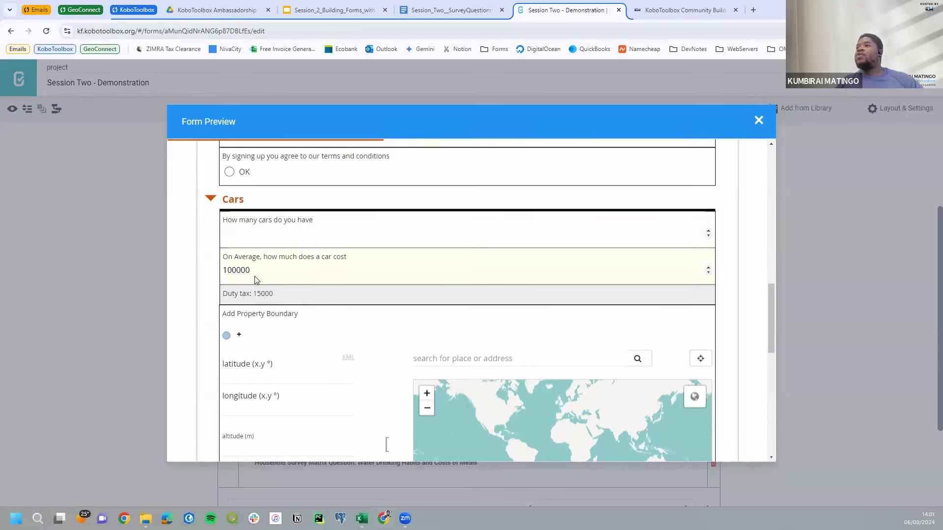
{"action": "left_click", "coordinate": [357, 225]}
{"action": "left_click", "coordinate": [270, 269]}
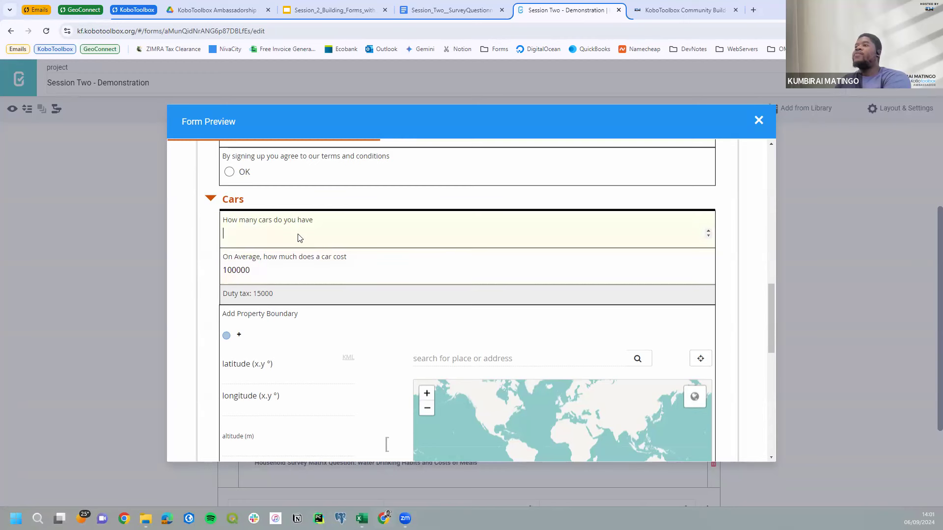
{"action": "triple_click", "coordinate": [278, 295]}
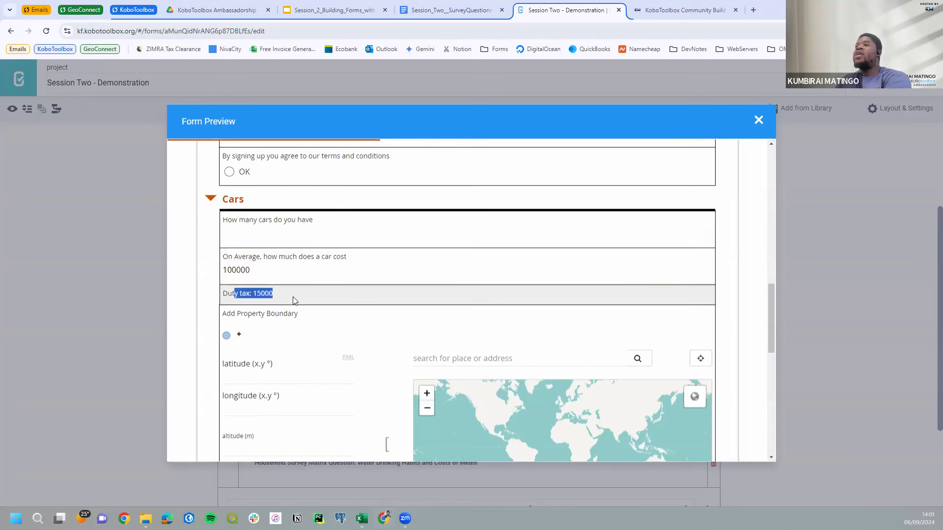
{"action": "left_click", "coordinate": [253, 273]}
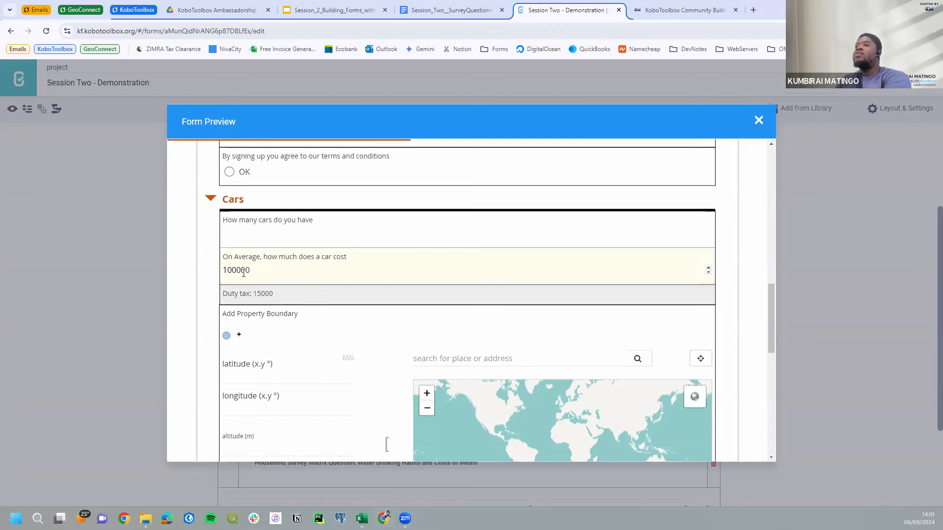
{"action": "left_click_drag", "start_coordinate": [224, 271], "coordinate": [236, 273]}
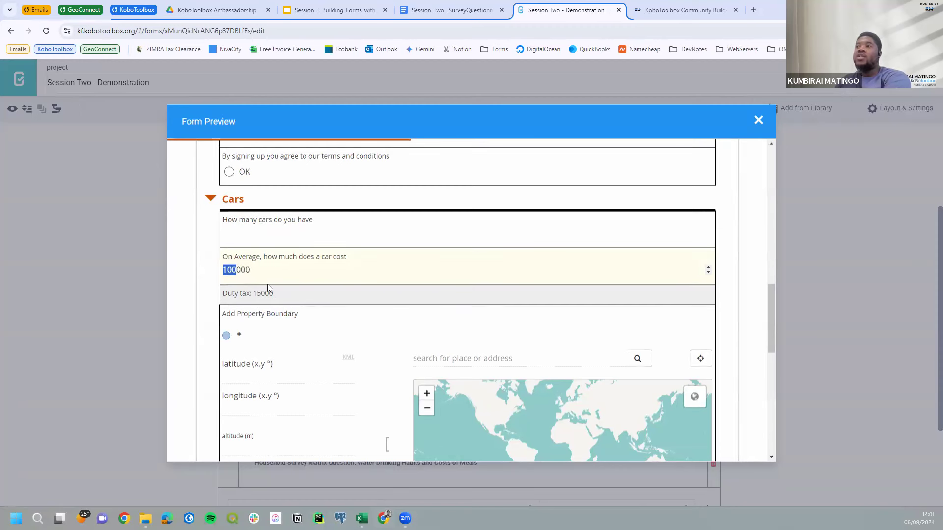
{"action": "left_click_drag", "start_coordinate": [261, 294], "coordinate": [254, 293]}
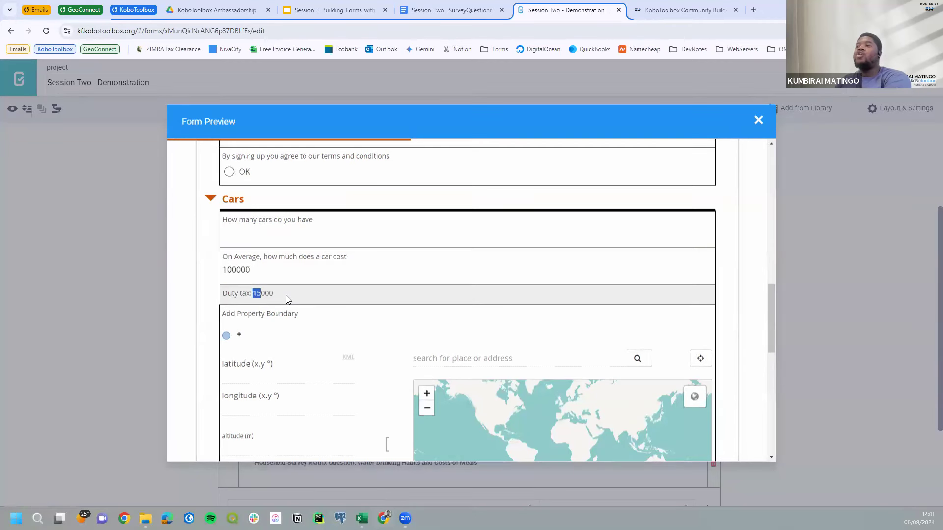
{"action": "left_click", "coordinate": [277, 295]}
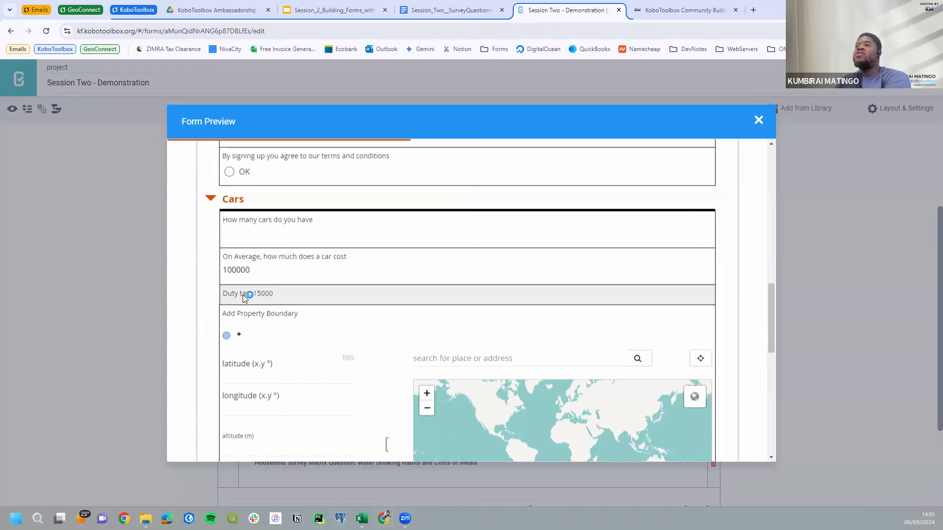
{"action": "left_click", "coordinate": [756, 121]}
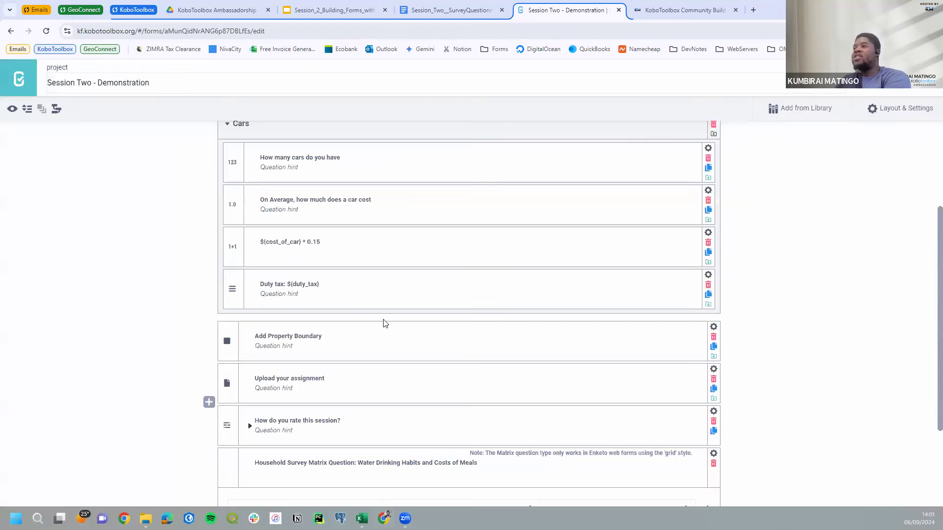
{"action": "scroll", "coordinate": [328, 221], "scroll_direction": "down", "scroll_amount": 1}
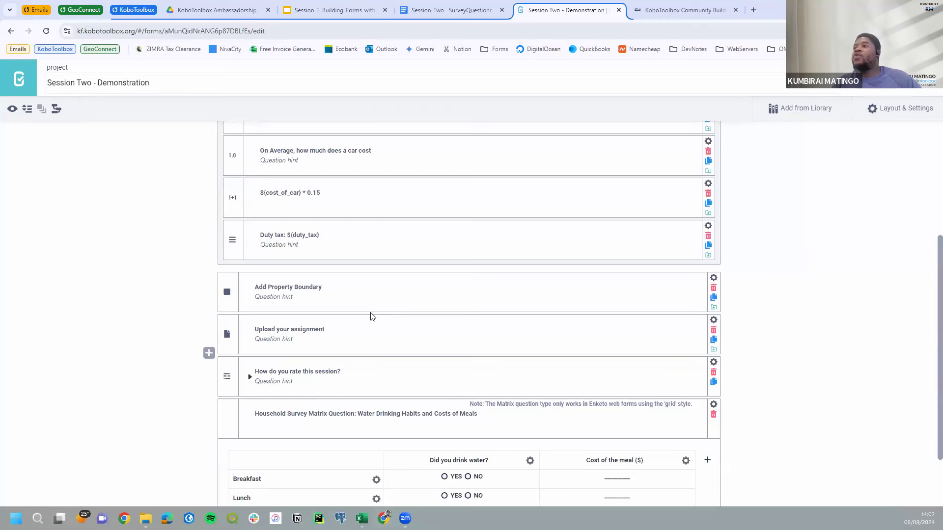
{"action": "scroll", "coordinate": [433, 306], "scroll_direction": "down", "scroll_amount": 2}
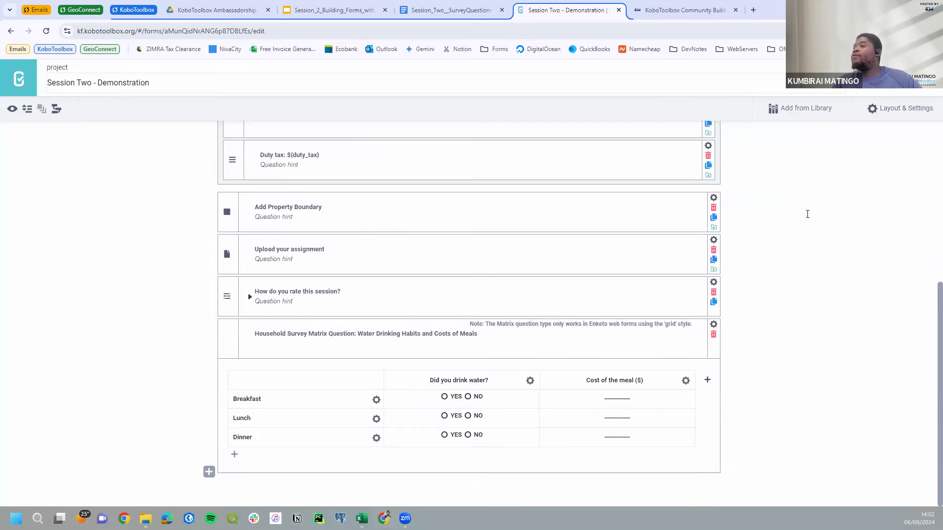
{"action": "scroll", "coordinate": [426, 295], "scroll_direction": "up", "scroll_amount": 4}
{"action": "scroll", "coordinate": [315, 223], "scroll_direction": "down", "scroll_amount": 3}
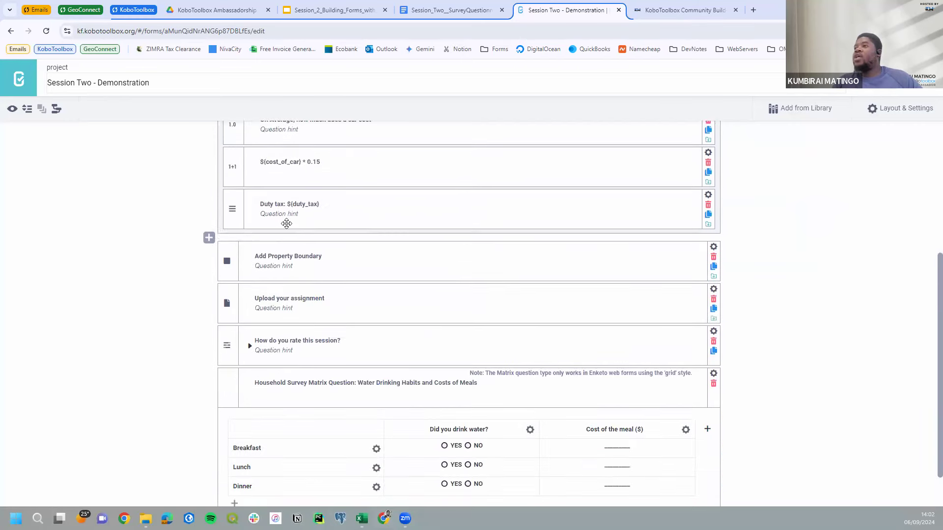
Inspect the duty tax formula ${cost_of_car} * 0.15 unchanged, then fold the Cars group closed
{"action": "scroll", "coordinate": [287, 223], "scroll_direction": "up", "scroll_amount": 2}
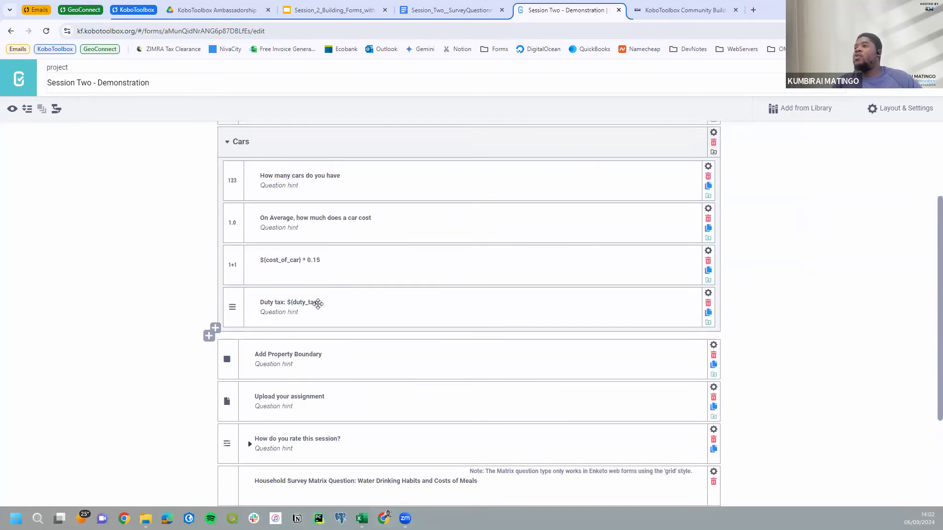
{"action": "left_click", "coordinate": [310, 260]}
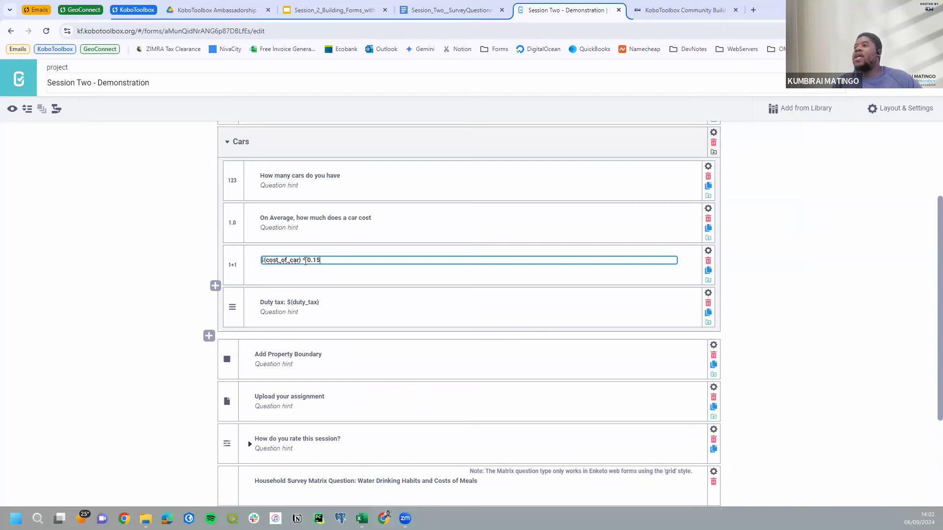
{"action": "key", "text": "shift+Left"}
{"action": "left_click", "coordinate": [325, 263]}
{"action": "left_click", "coordinate": [437, 277]}
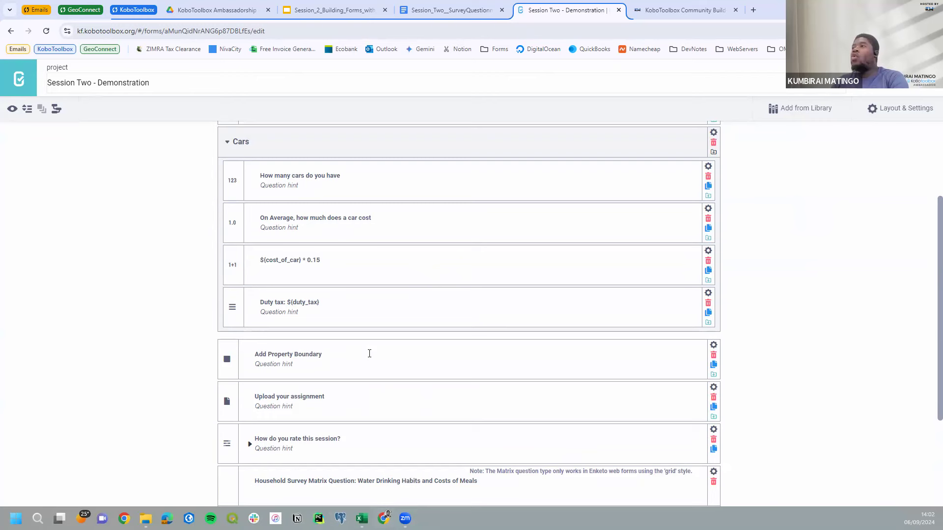
{"action": "scroll", "coordinate": [461, 343], "scroll_direction": "up", "scroll_amount": 3}
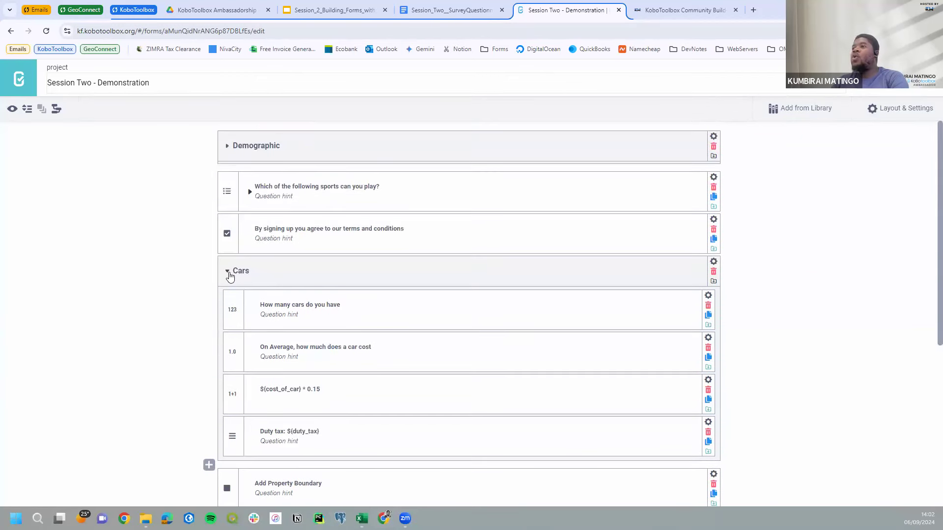
{"action": "left_click", "coordinate": [228, 273]}
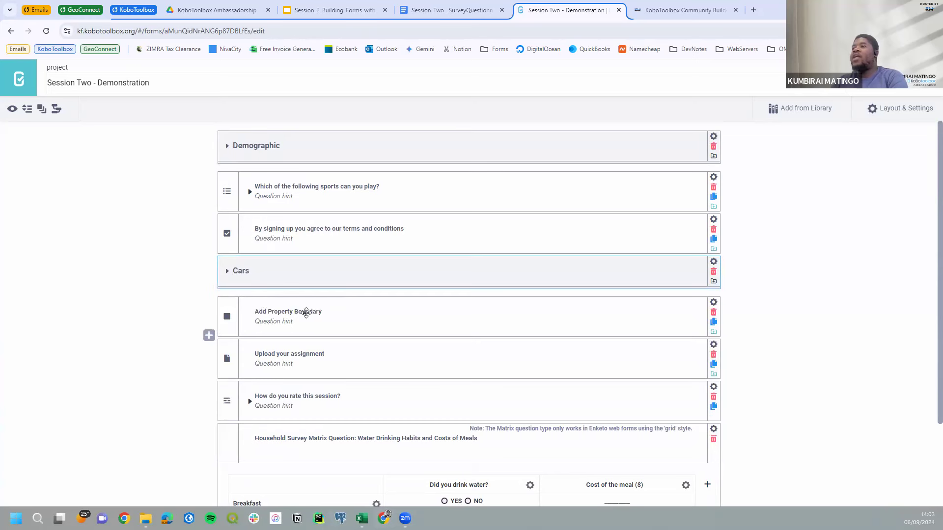
Rename the new group below Cars to 'Last Questions'
{"action": "scroll", "coordinate": [228, 300], "scroll_direction": "down", "scroll_amount": 2}
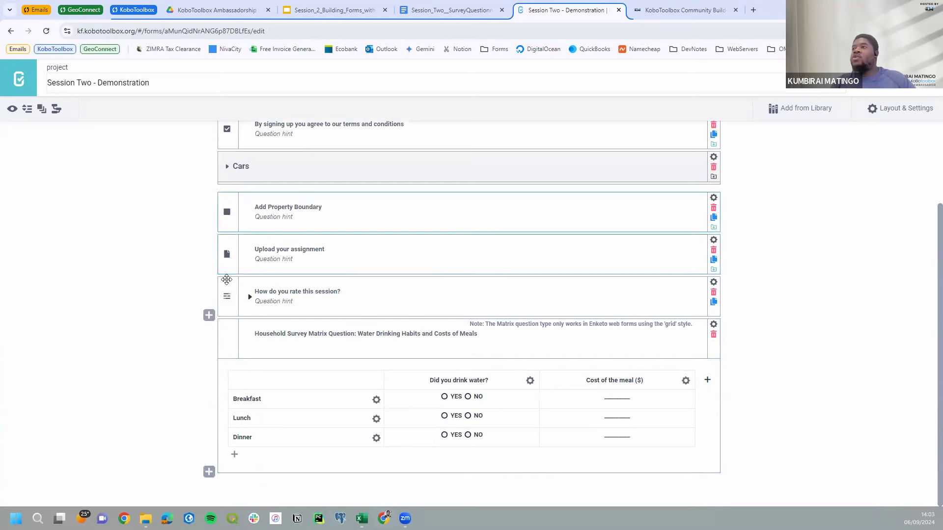
{"action": "scroll", "coordinate": [233, 327], "scroll_direction": "up", "scroll_amount": 1}
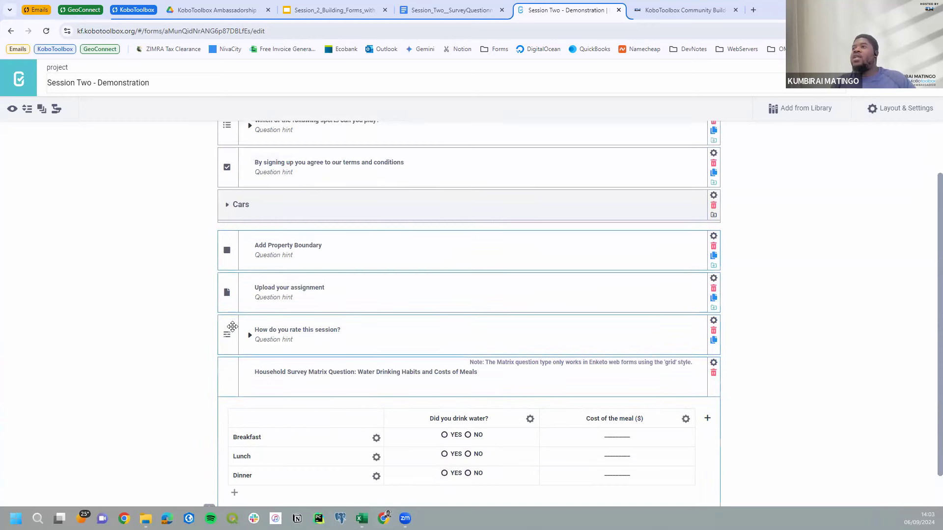
{"action": "scroll", "coordinate": [262, 331], "scroll_direction": "up", "scroll_amount": 2}
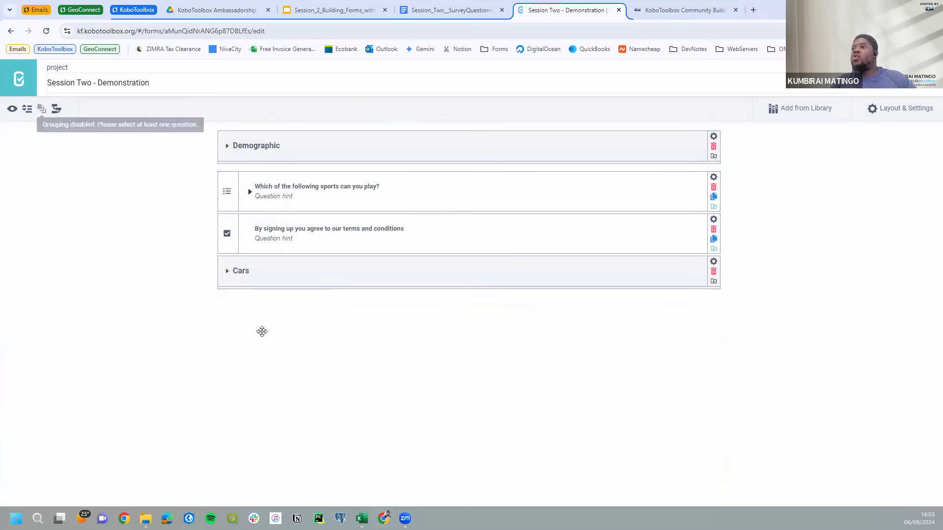
{"action": "double_click", "coordinate": [242, 311]}
{"action": "key", "text": "BackSpace"}
{"action": "type", "text": "Last Questions"}
{"action": "key", "text": "Return"}
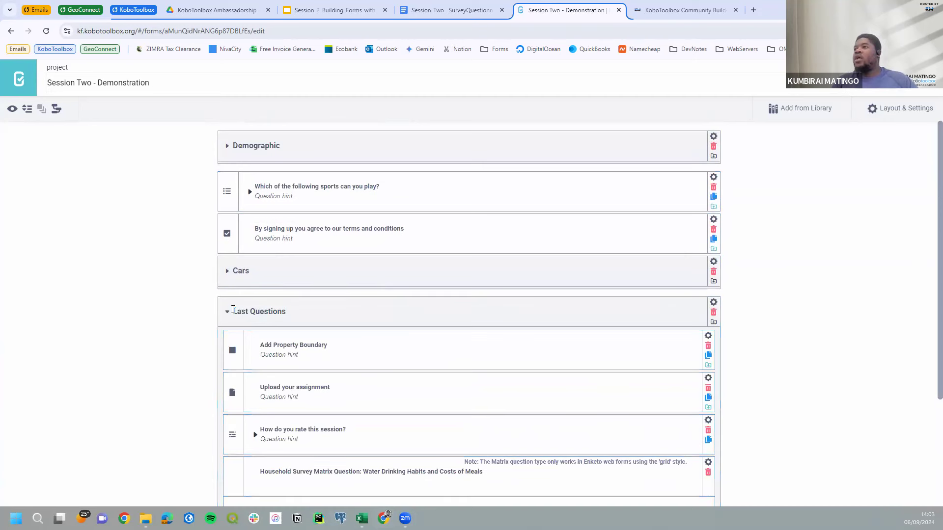
{"action": "left_click", "coordinate": [228, 311]}
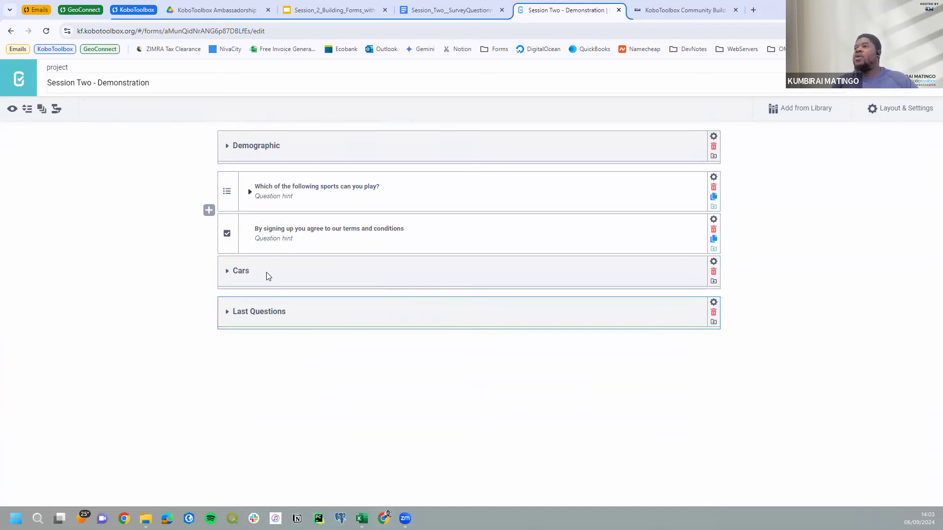
{"action": "left_click", "coordinate": [227, 313]}
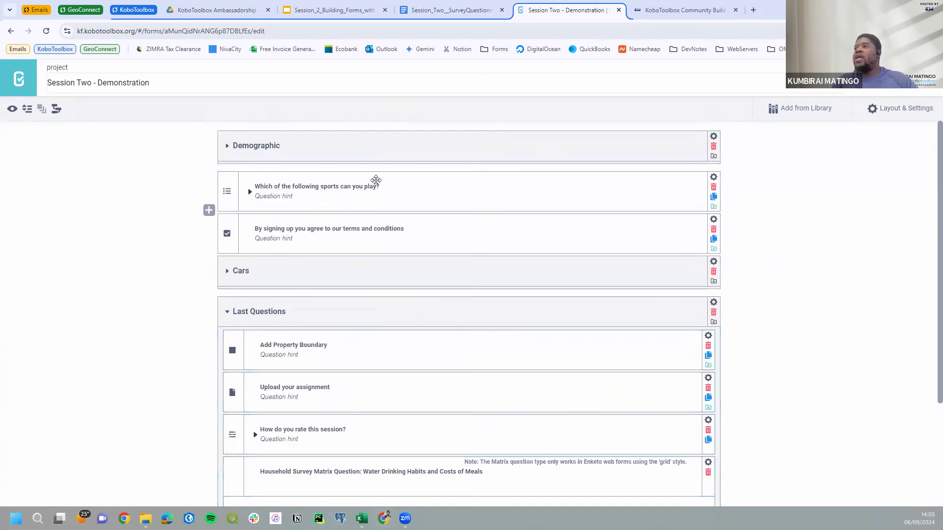
Move the sports and consent questions into Last Questions, collapse it, and expand Demographic
{"action": "left_click_drag", "start_coordinate": [389, 197], "coordinate": [394, 328]}
{"action": "left_click", "coordinate": [280, 173]}
{"action": "left_click_drag", "start_coordinate": [286, 186], "coordinate": [274, 283]}
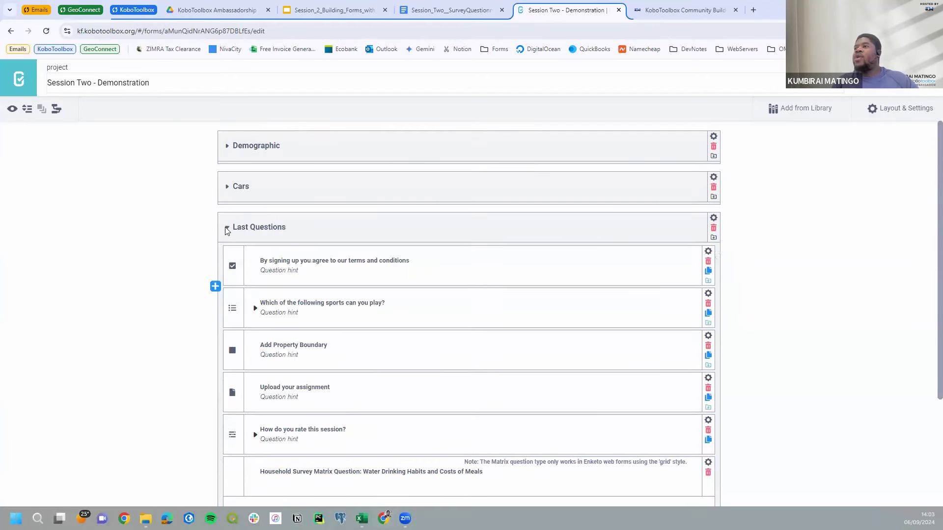
{"action": "left_click", "coordinate": [226, 229]}
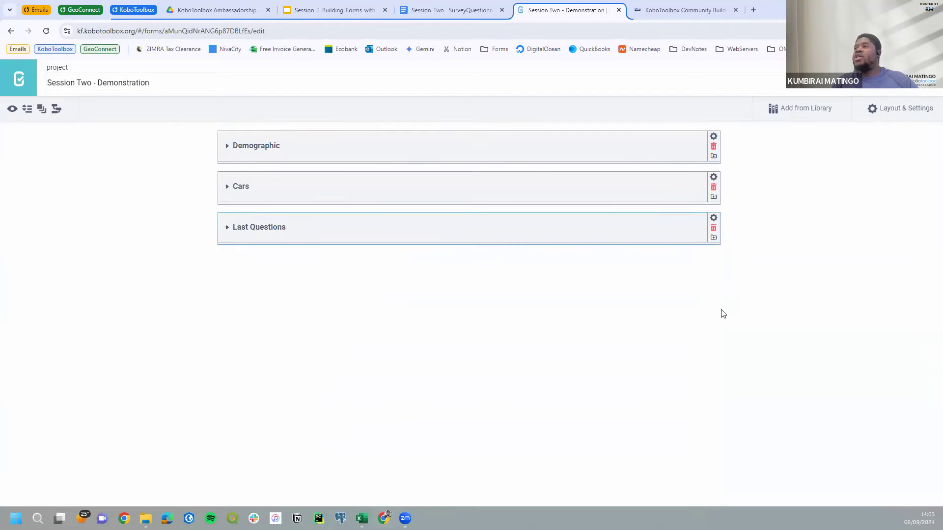
{"action": "left_click", "coordinate": [228, 149]}
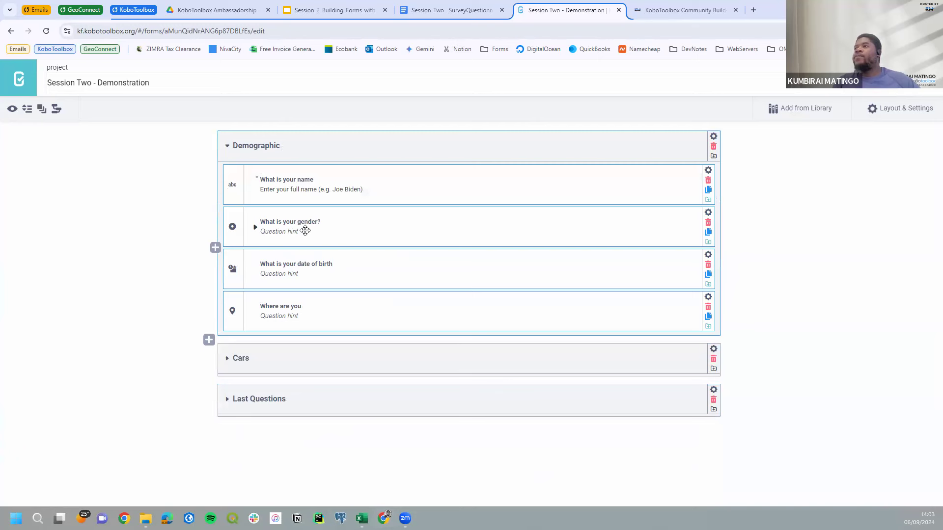
Expand 'What is your gender?' to reveal its Male, Female and Other responses
{"action": "left_click", "coordinate": [256, 227]}
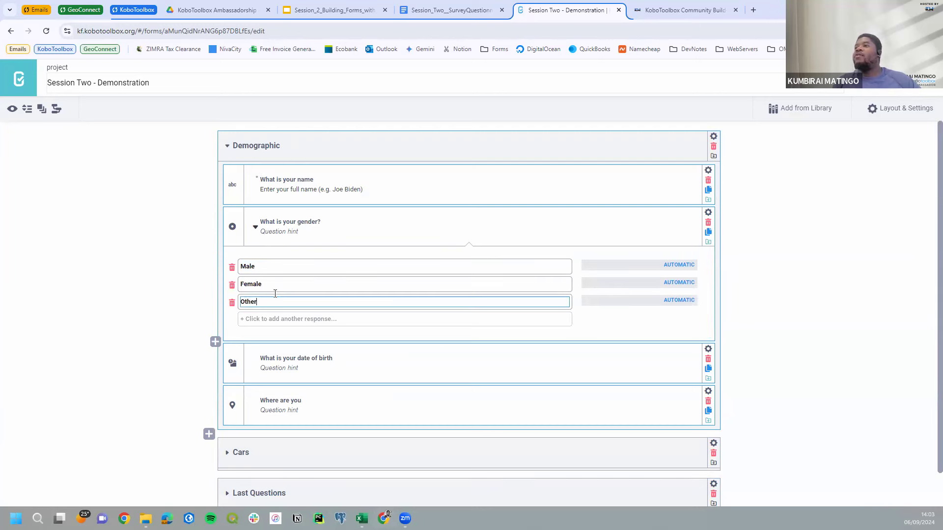
{"action": "left_click", "coordinate": [255, 227]}
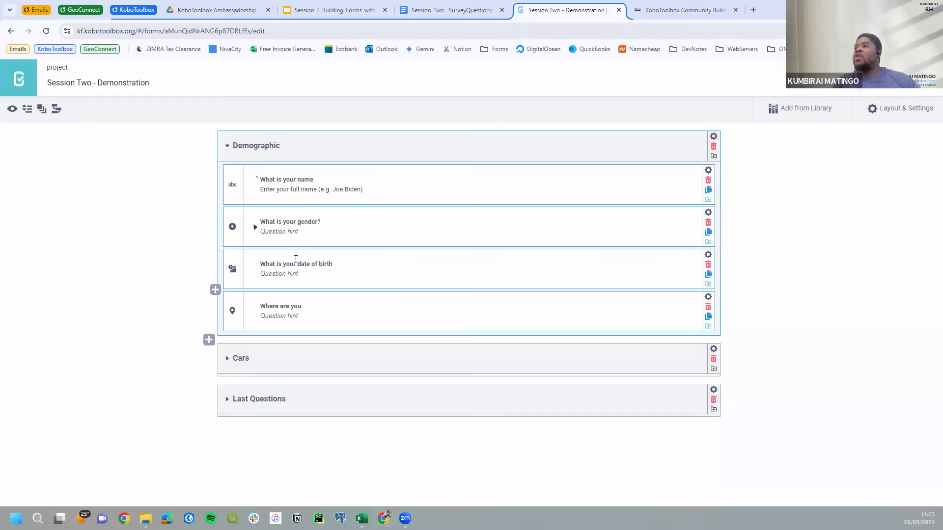
{"action": "left_click", "coordinate": [256, 228]}
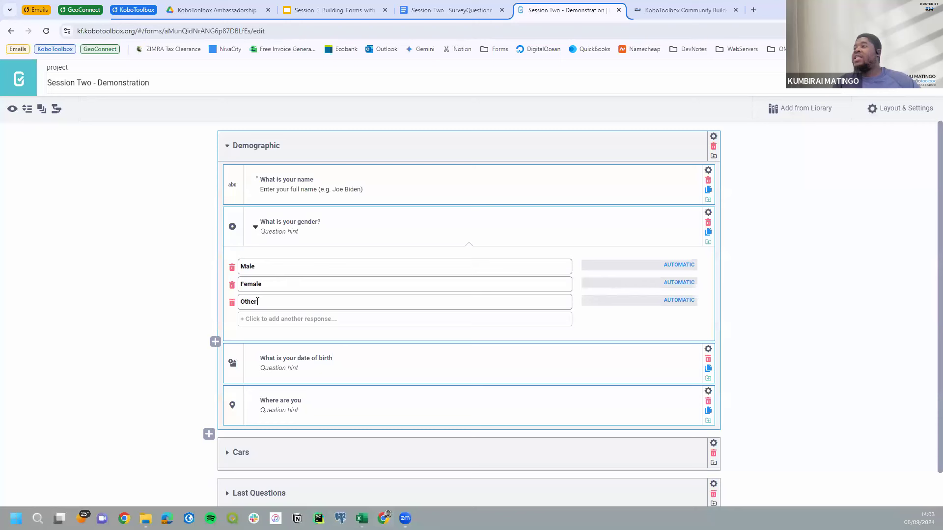
Add a text question 'Please specify other gender' right after the gender question
{"action": "left_click", "coordinate": [215, 342]}
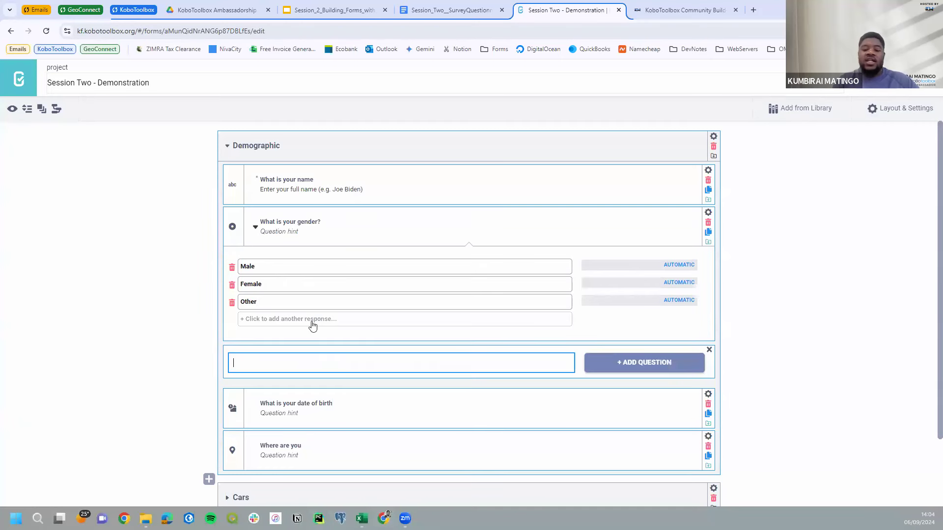
{"action": "type", "text": "Please speci"}
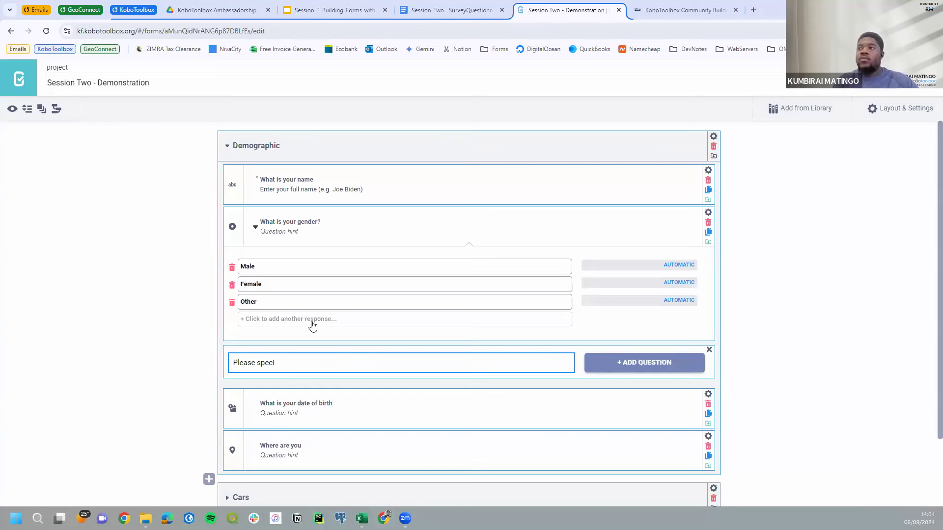
{"action": "type", "text": "fy oth"}
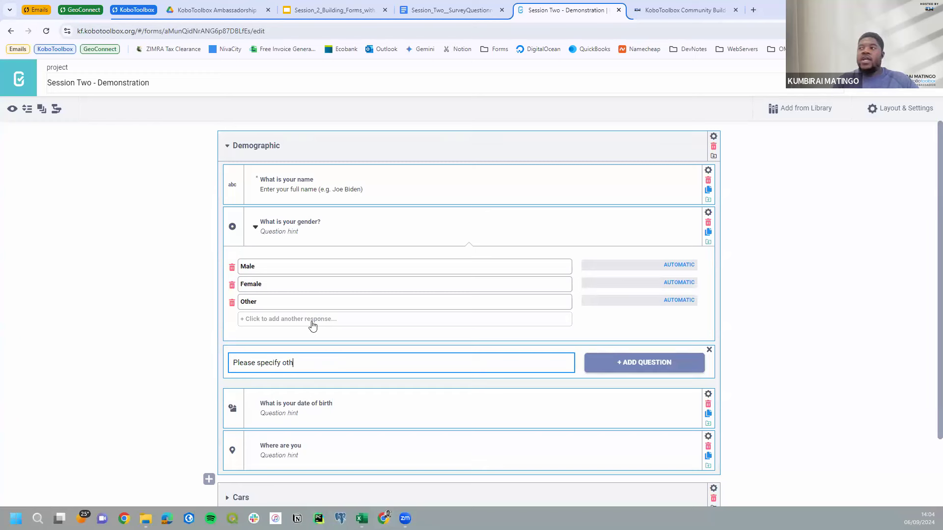
{"action": "type", "text": "er gender"}
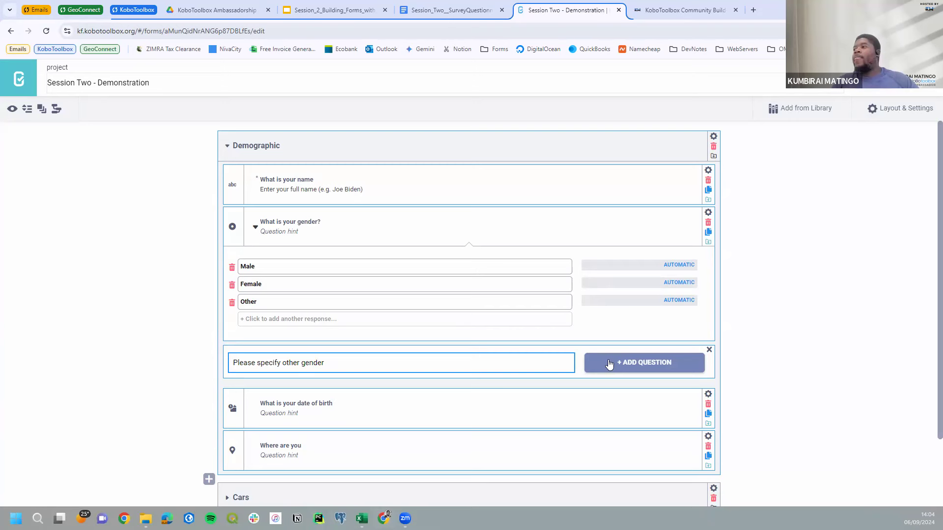
{"action": "left_click", "coordinate": [604, 363]}
{"action": "scroll", "coordinate": [560, 321], "scroll_direction": "down", "scroll_amount": 2}
{"action": "left_click", "coordinate": [491, 279]}
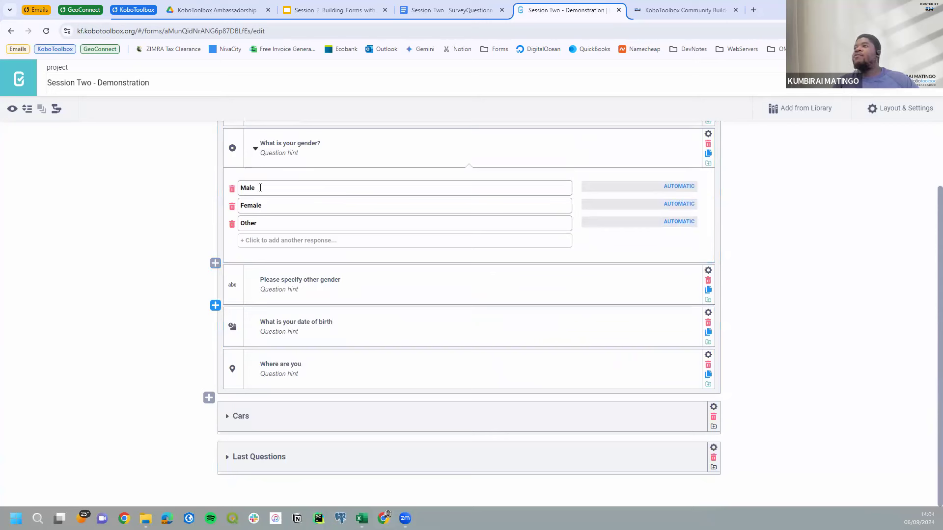
Replace the gender choices' AUTOMATIC values with male, female and other
{"action": "left_click", "coordinate": [661, 187]}
{"action": "left_click_drag", "start_coordinate": [662, 187], "coordinate": [695, 187]}
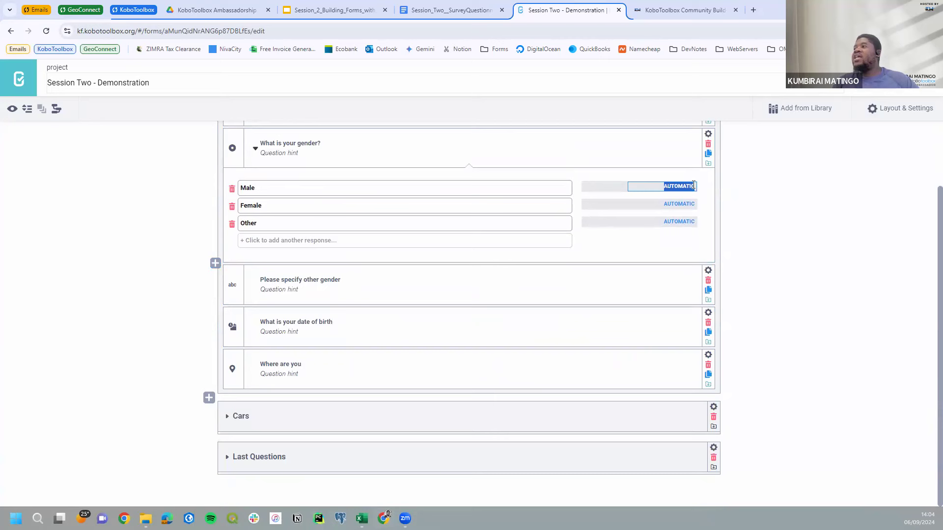
{"action": "type", "text": "male"}
{"action": "key", "text": "Tab"}
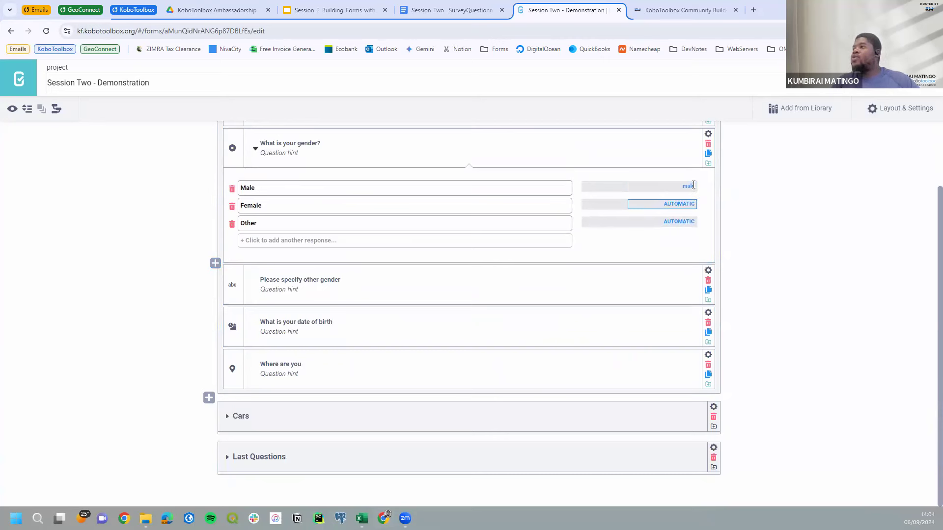
{"action": "double_click", "coordinate": [696, 204]}
{"action": "type", "text": "female"}
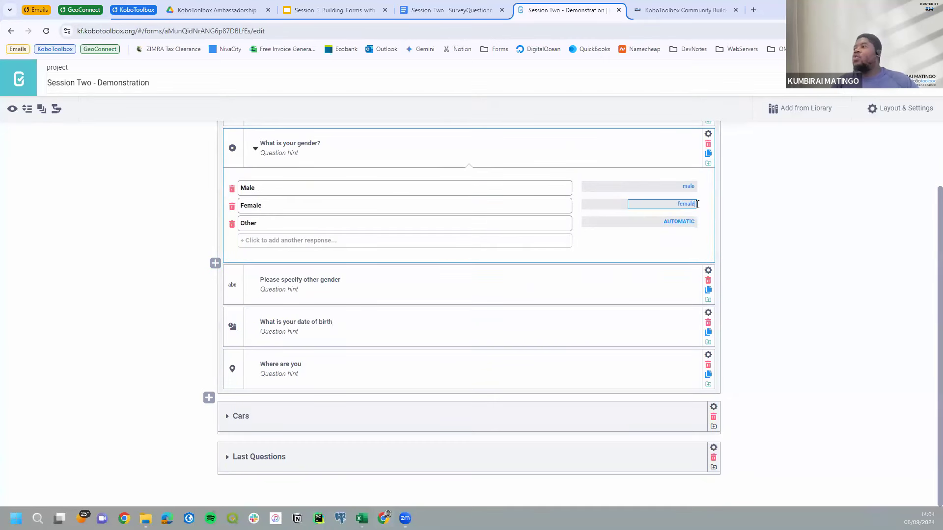
{"action": "left_click", "coordinate": [666, 216]}
{"action": "double_click", "coordinate": [692, 222]}
{"action": "type", "text": "other"}
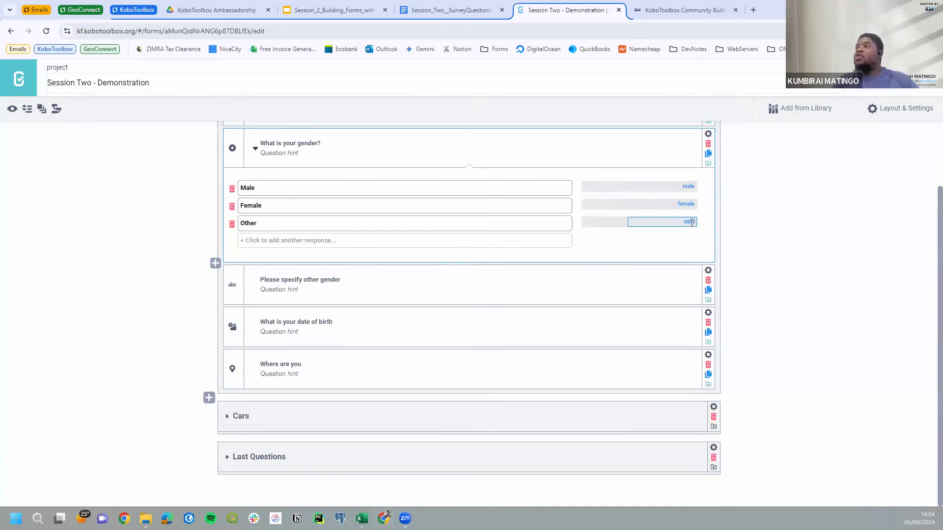
{"action": "left_click", "coordinate": [720, 243]}
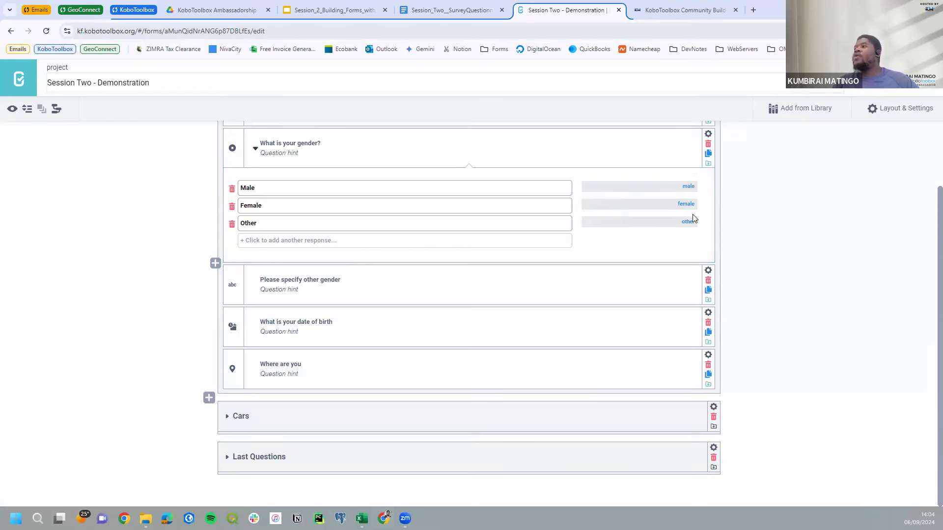
{"action": "scroll", "coordinate": [694, 218], "scroll_direction": "up", "scroll_amount": 1}
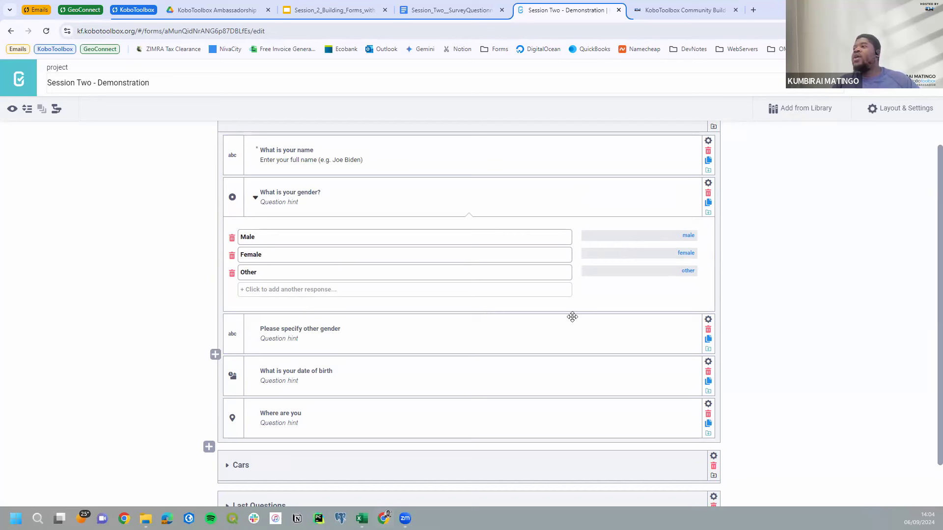
{"action": "left_click_drag", "start_coordinate": [263, 272], "coordinate": [239, 272]}
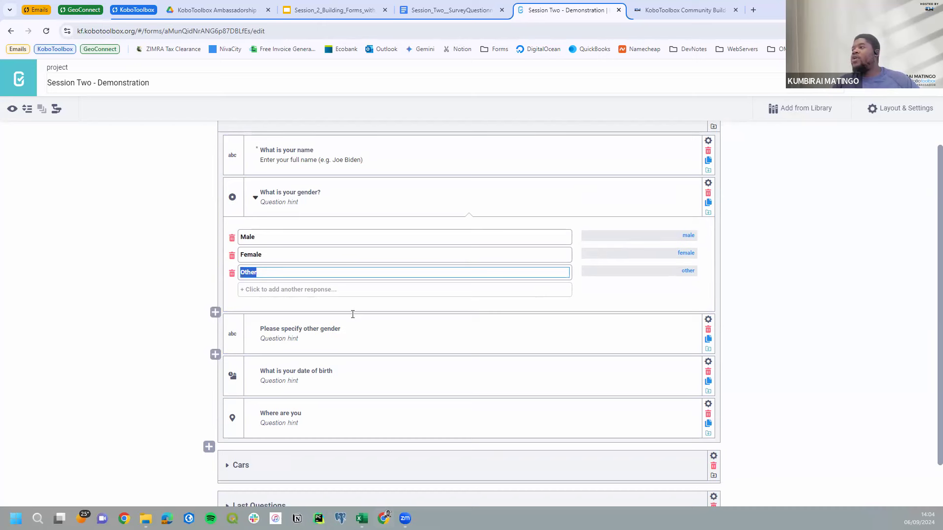
Give 'Please specify other gender' a skip logic condition: 'What is your gender?' equals Other
{"action": "left_click", "coordinate": [708, 320]}
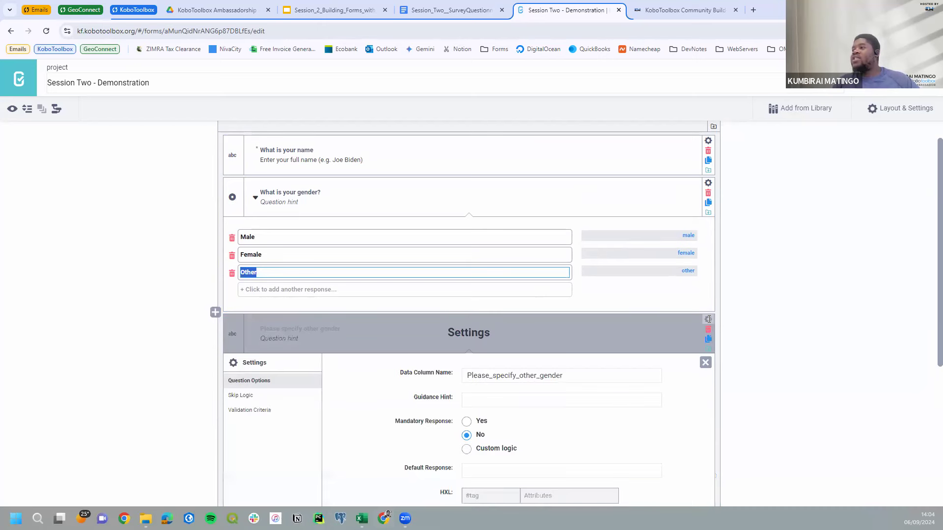
{"action": "scroll", "coordinate": [709, 322], "scroll_direction": "down", "scroll_amount": 2}
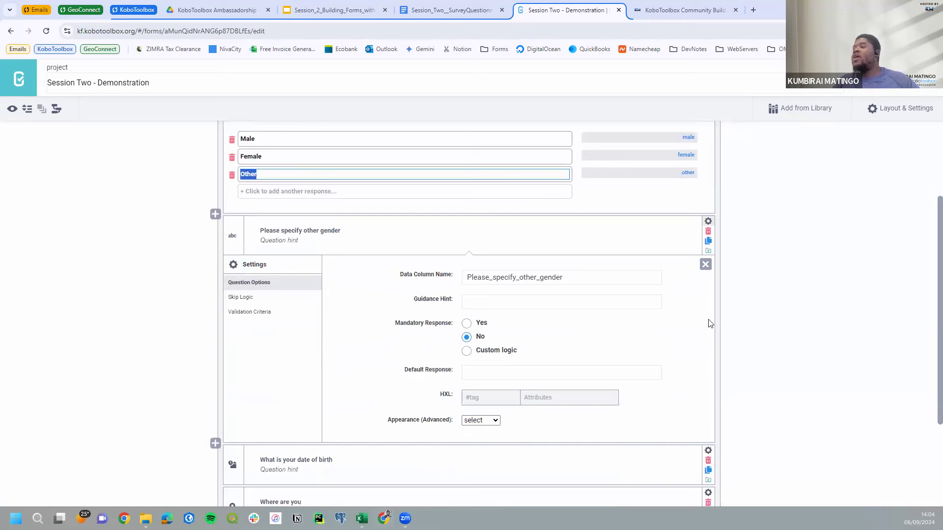
{"action": "left_click", "coordinate": [240, 297]}
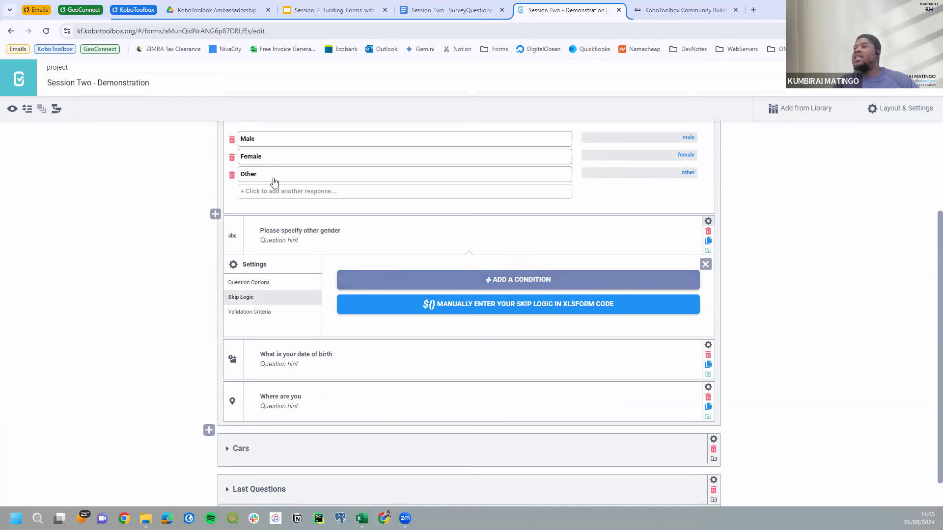
{"action": "left_click", "coordinate": [571, 287]}
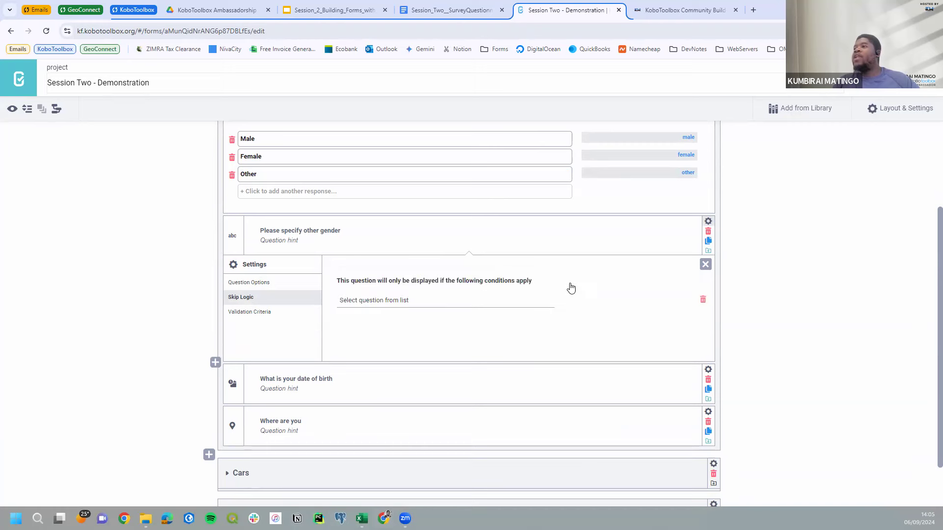
{"action": "left_click", "coordinate": [397, 301]}
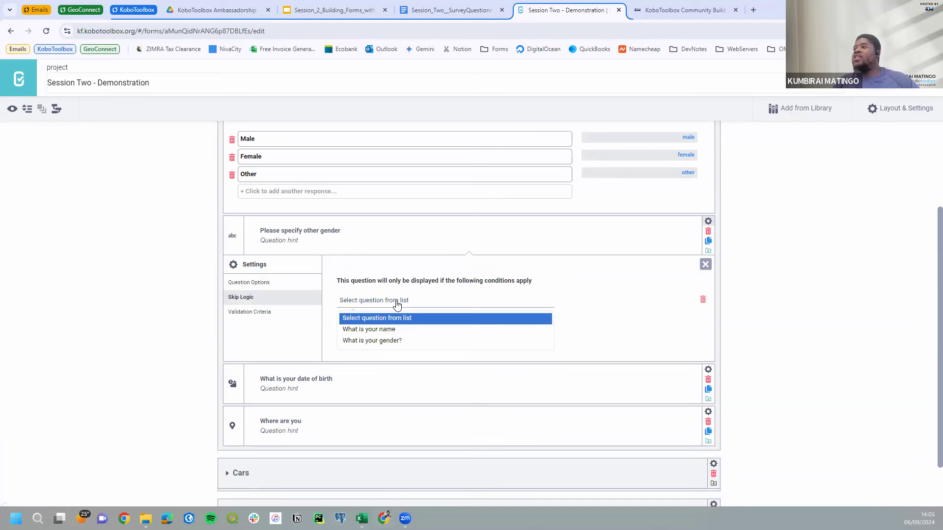
{"action": "left_click", "coordinate": [395, 342]}
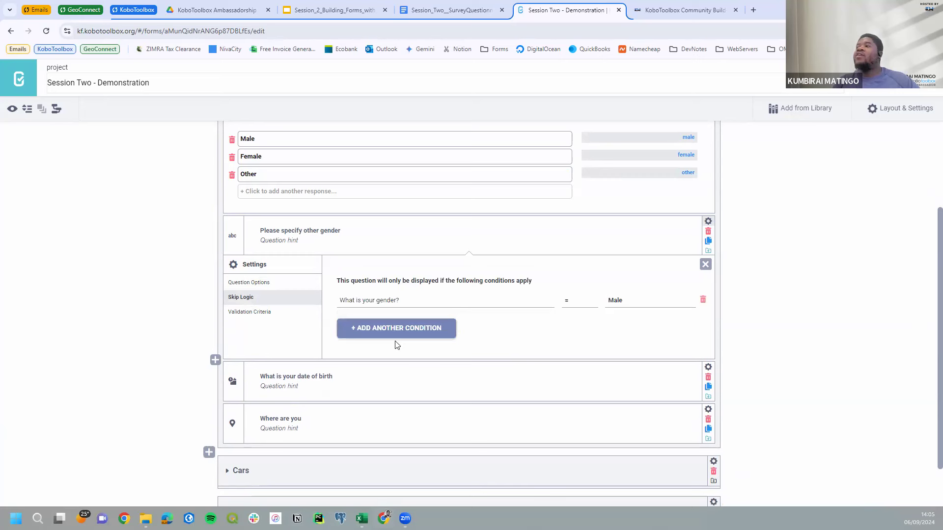
{"action": "left_click", "coordinate": [658, 306]}
{"action": "left_click", "coordinate": [644, 341]}
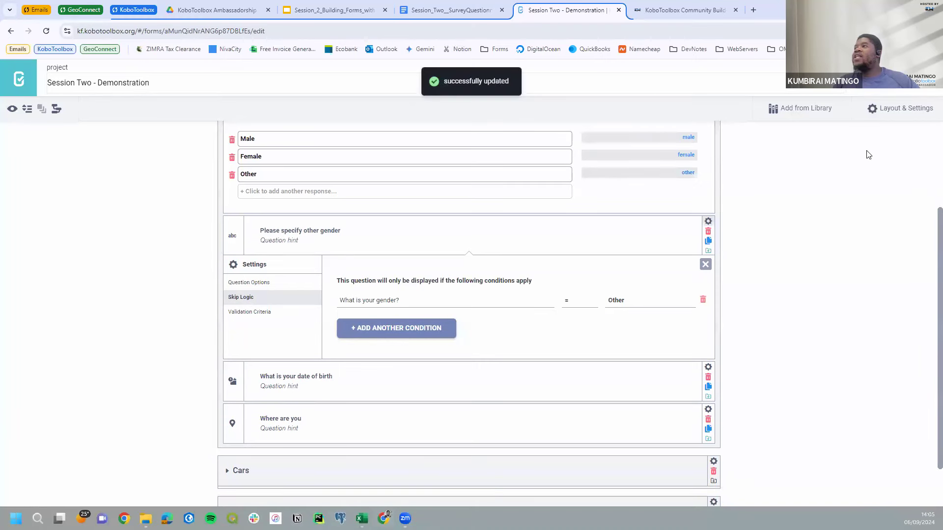
{"action": "left_click", "coordinate": [12, 108]}
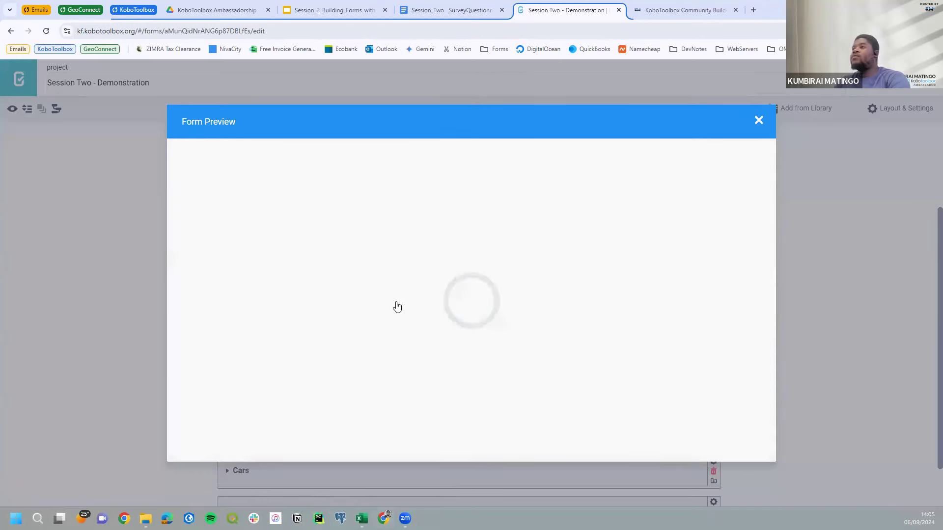
{"action": "scroll", "coordinate": [410, 296], "scroll_direction": "down", "scroll_amount": 2}
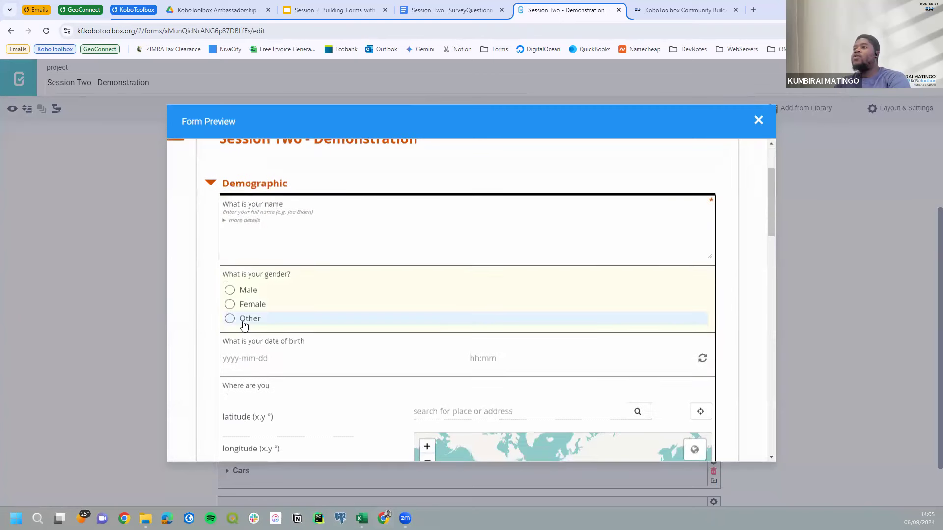
{"action": "scroll", "coordinate": [244, 324], "scroll_direction": "down", "scroll_amount": 1}
{"action": "left_click", "coordinate": [246, 240]}
{"action": "left_click", "coordinate": [247, 253]}
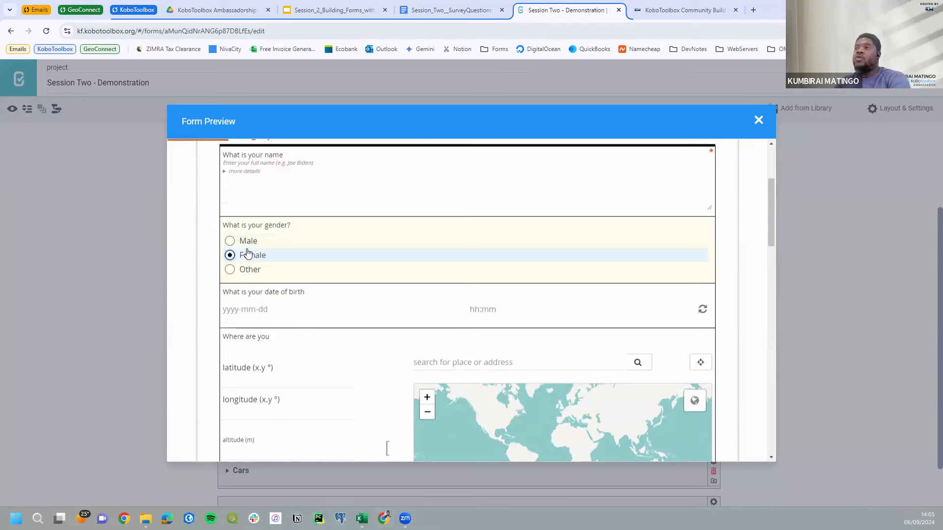
{"action": "left_click", "coordinate": [249, 268]}
{"action": "left_click", "coordinate": [265, 309]}
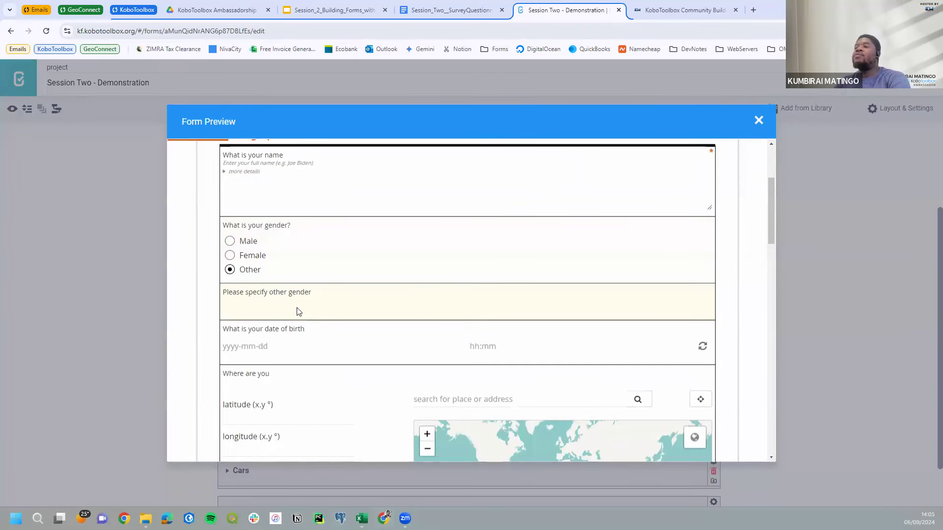
{"action": "left_click", "coordinate": [642, 204]}
{"action": "scroll", "coordinate": [642, 204], "scroll_direction": "up", "scroll_amount": 2}
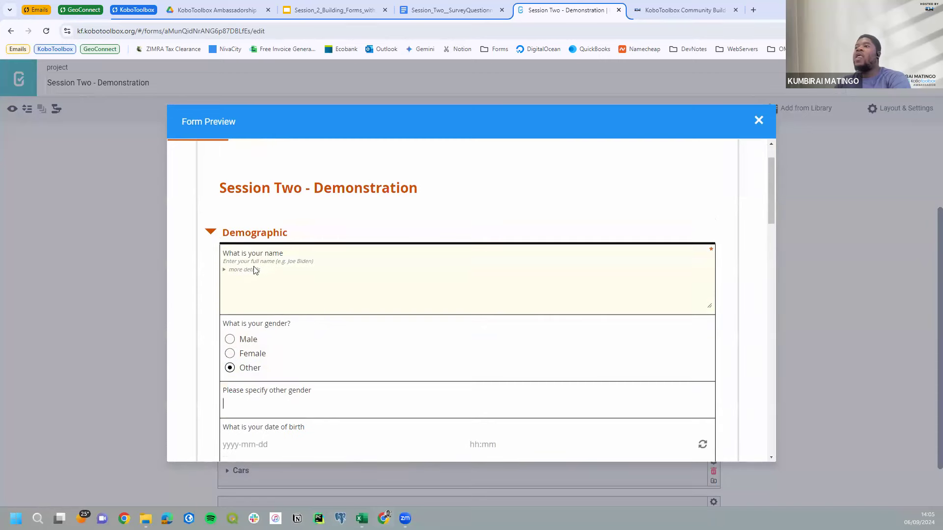
{"action": "left_click", "coordinate": [211, 232]}
Close the form preview and collapse the gender question's choices
{"action": "key", "text": "Escape"}
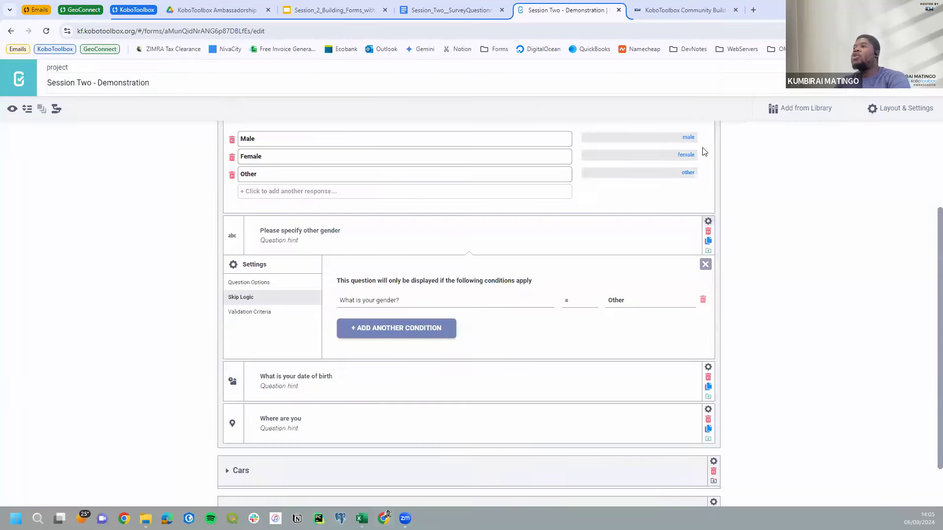
{"action": "scroll", "coordinate": [703, 150], "scroll_direction": "up", "scroll_amount": 1}
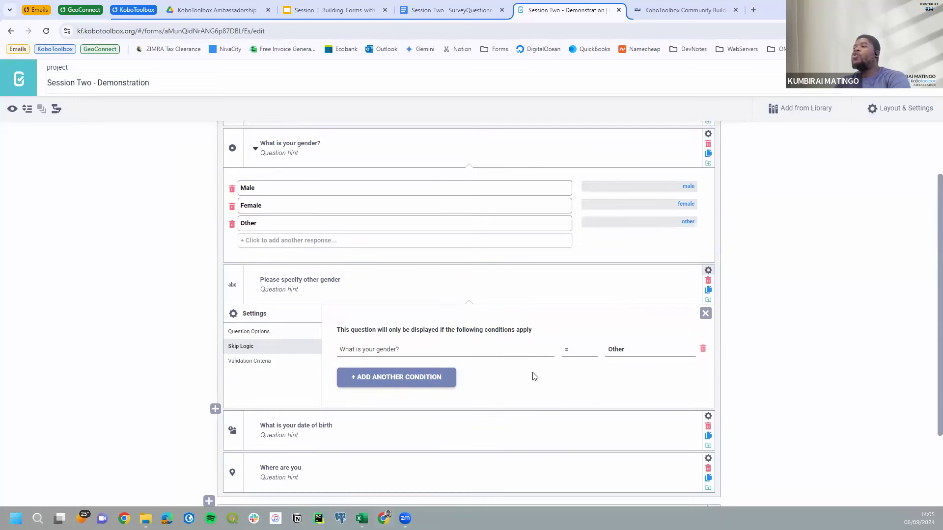
{"action": "scroll", "coordinate": [534, 376], "scroll_direction": "up", "scroll_amount": 1}
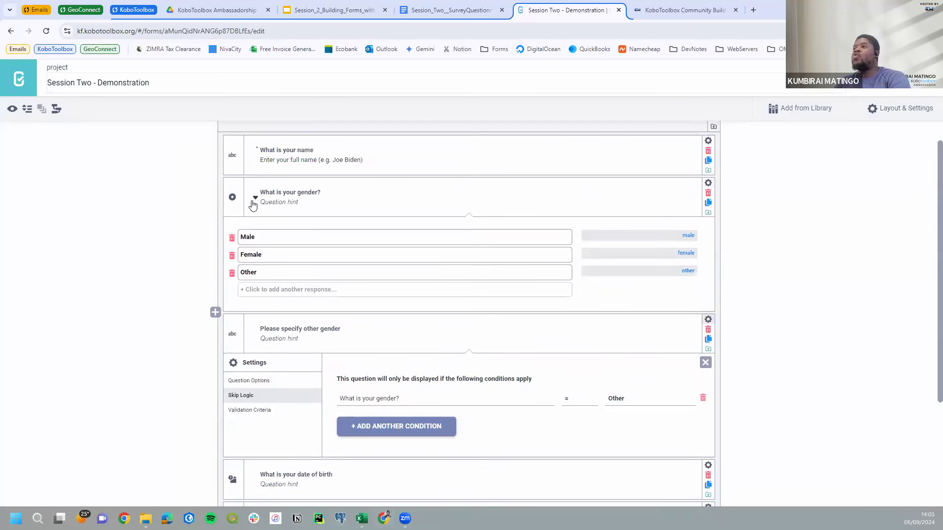
{"action": "left_click", "coordinate": [254, 199]}
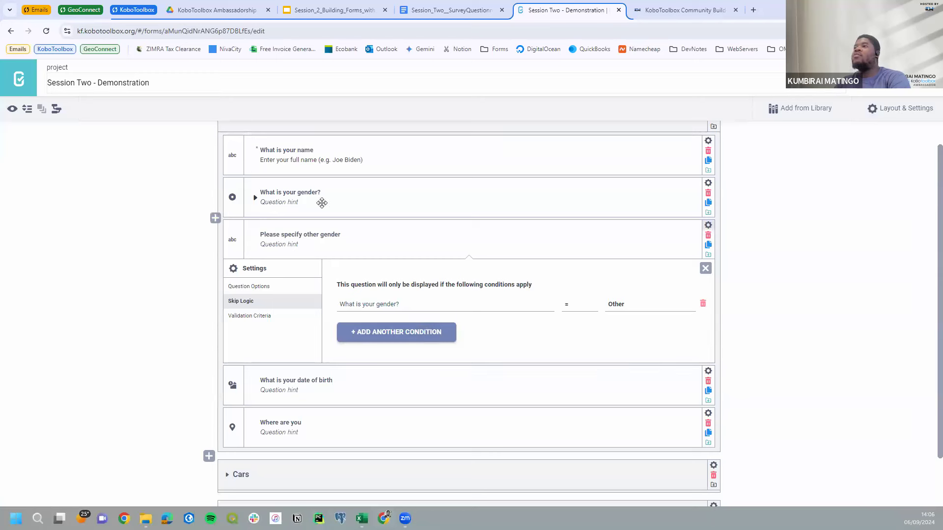
Add and then delete an empty second condition, and show the match all/any options
{"action": "left_click", "coordinate": [426, 334]}
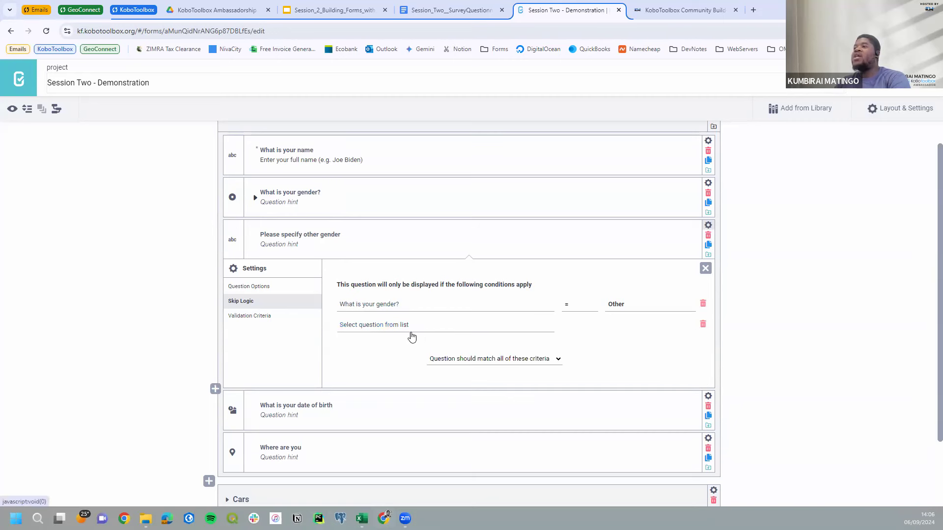
{"action": "left_click", "coordinate": [457, 331]}
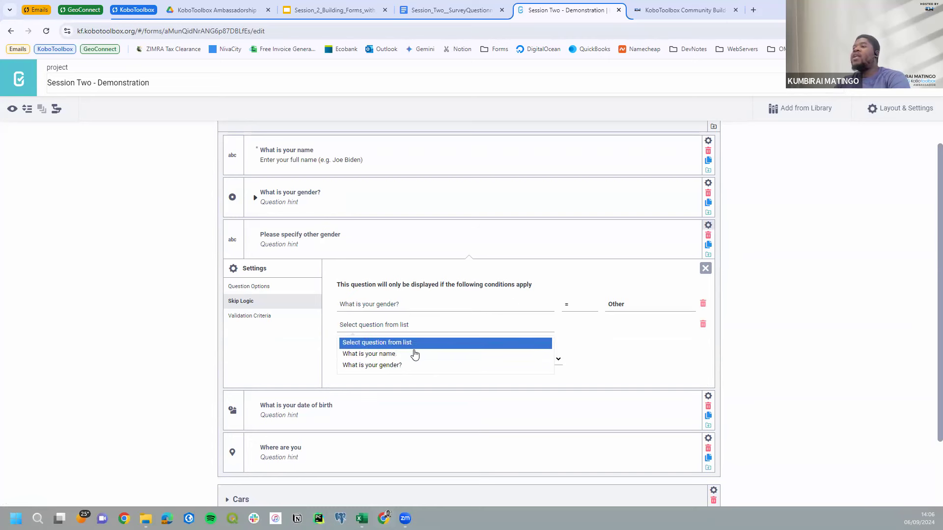
{"action": "left_click", "coordinate": [702, 327]}
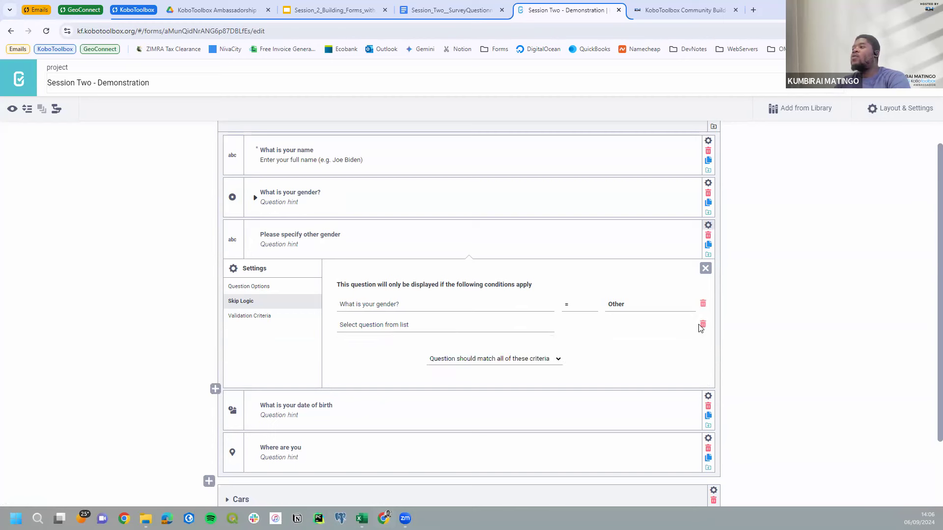
{"action": "left_click", "coordinate": [702, 326]}
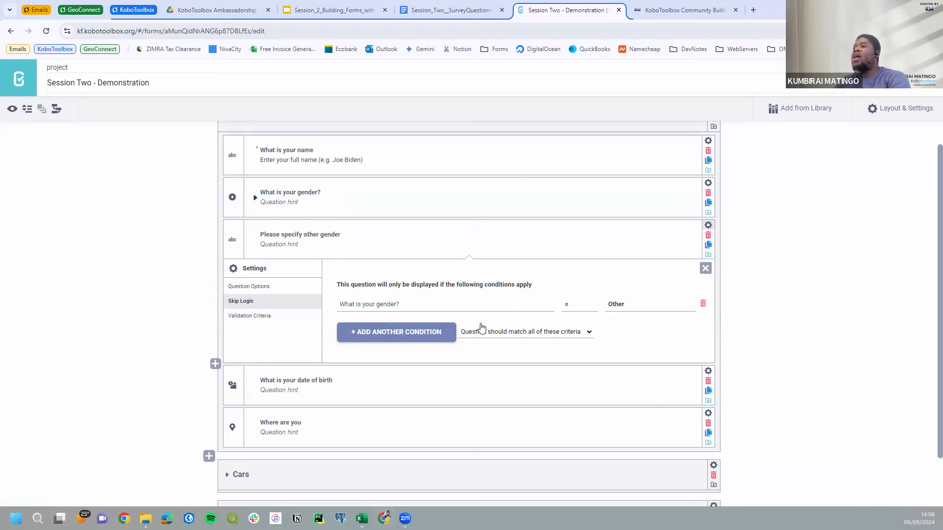
{"action": "left_click", "coordinate": [583, 335]}
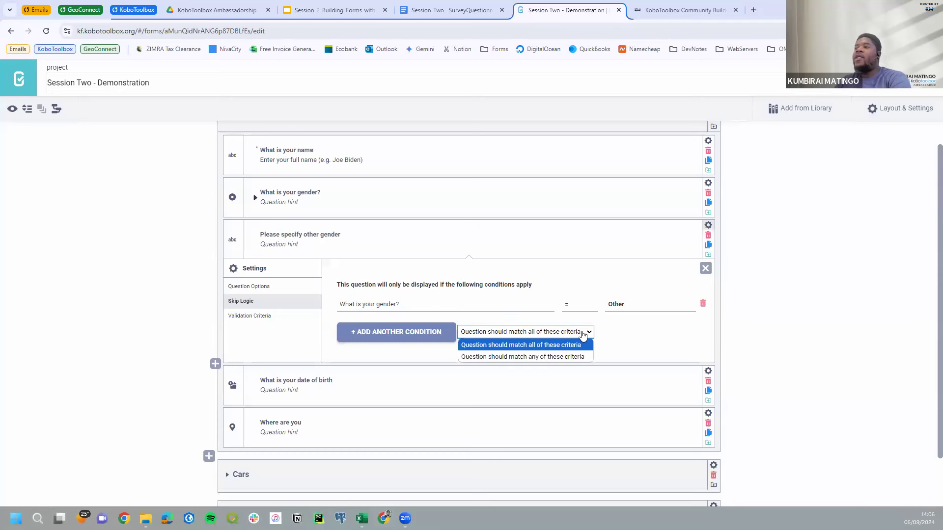
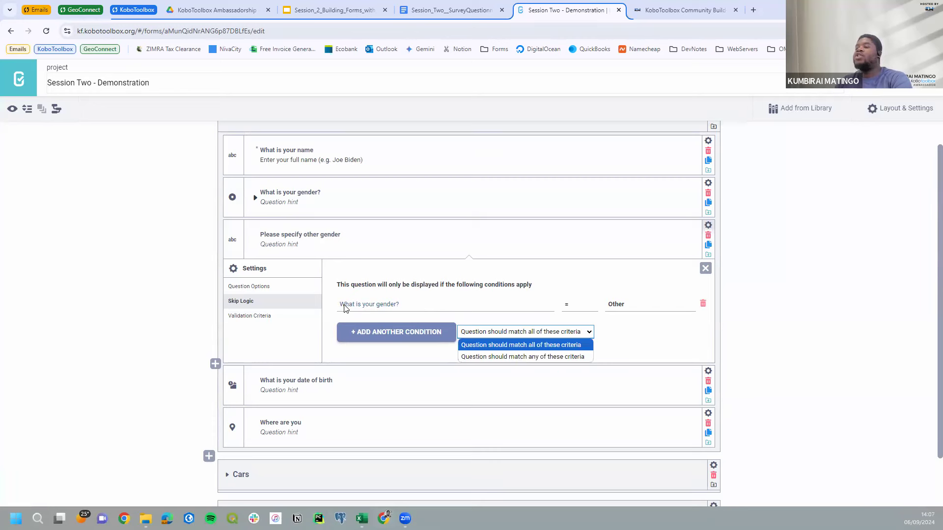
Close the skip logic settings, save the form, and bring up the survey questionnaire document
{"action": "left_click", "coordinate": [705, 269]}
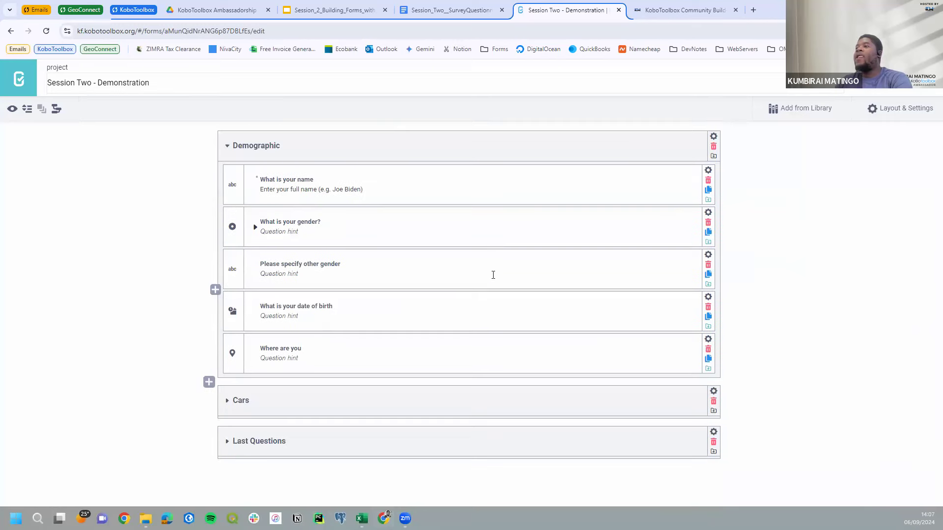
{"action": "left_click", "coordinate": [855, 95]}
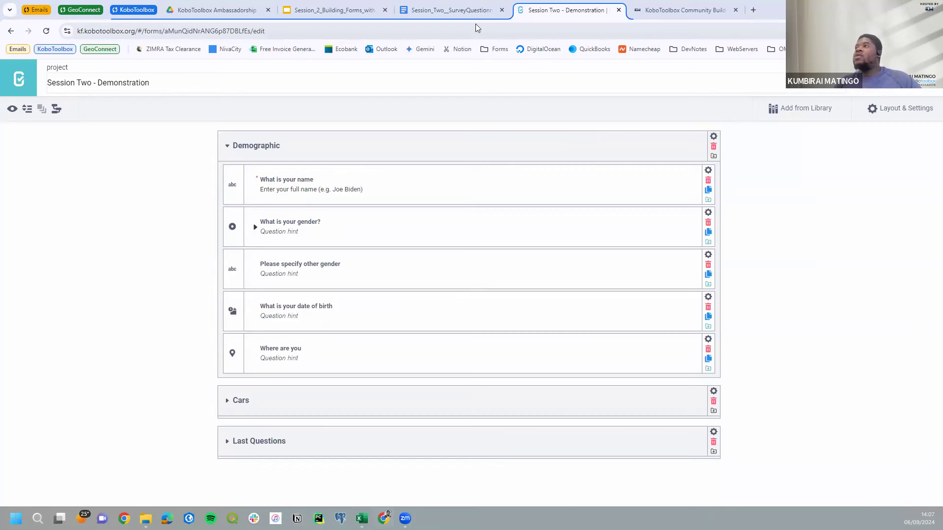
{"action": "left_click", "coordinate": [466, 12]}
Highlight the Cascading Select table heading and the provinces Harare and Manicaland
{"action": "scroll", "coordinate": [498, 310], "scroll_direction": "down", "scroll_amount": 20}
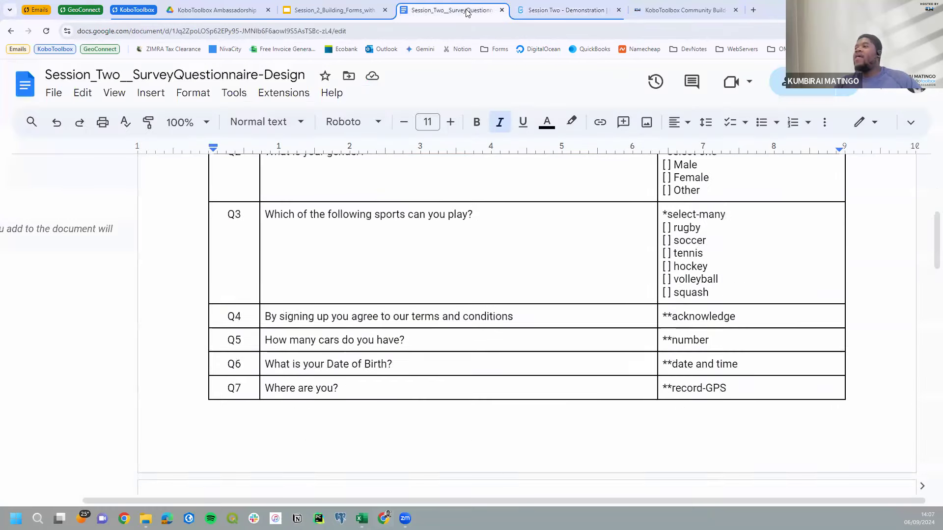
{"action": "scroll", "coordinate": [498, 311], "scroll_direction": "down", "scroll_amount": 1}
{"action": "scroll", "coordinate": [520, 292], "scroll_direction": "up", "scroll_amount": 1}
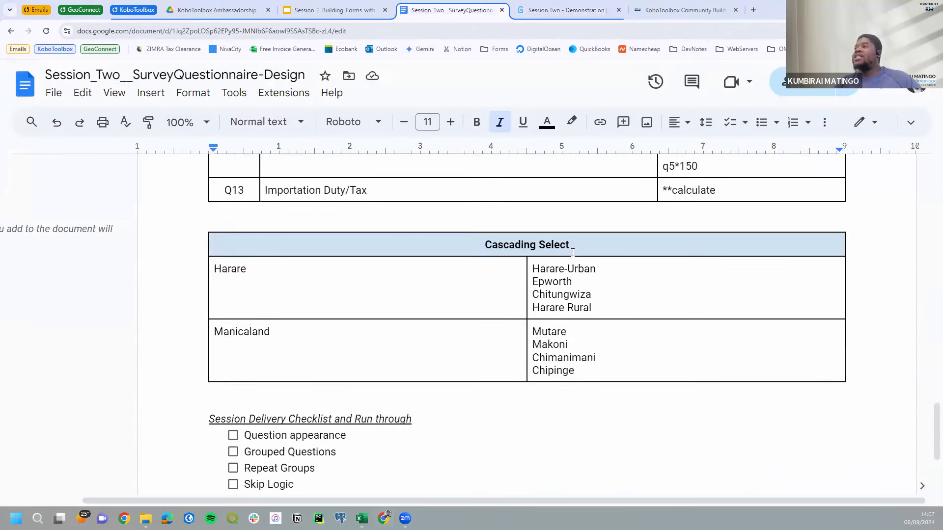
{"action": "left_click", "coordinate": [546, 246]}
{"action": "triple_click", "coordinate": [546, 245]}
{"action": "left_click", "coordinate": [436, 292]}
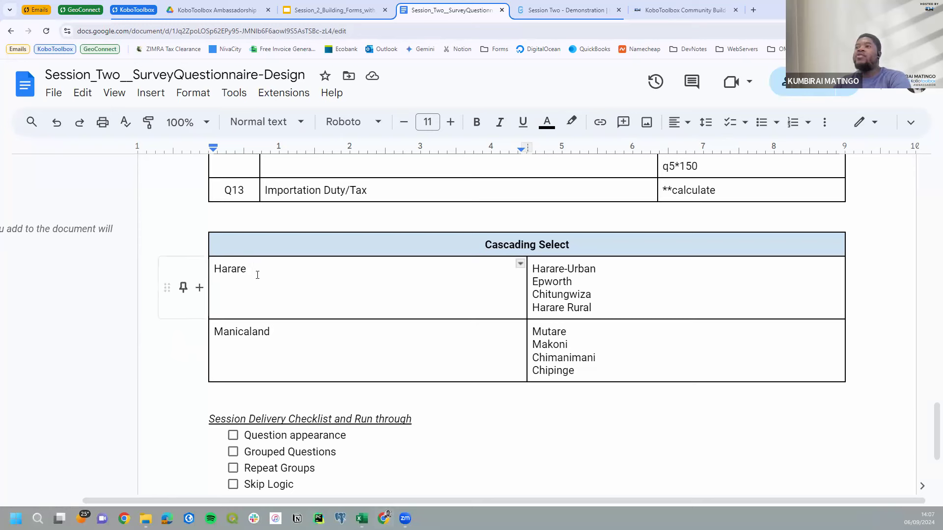
{"action": "left_click", "coordinate": [216, 270]}
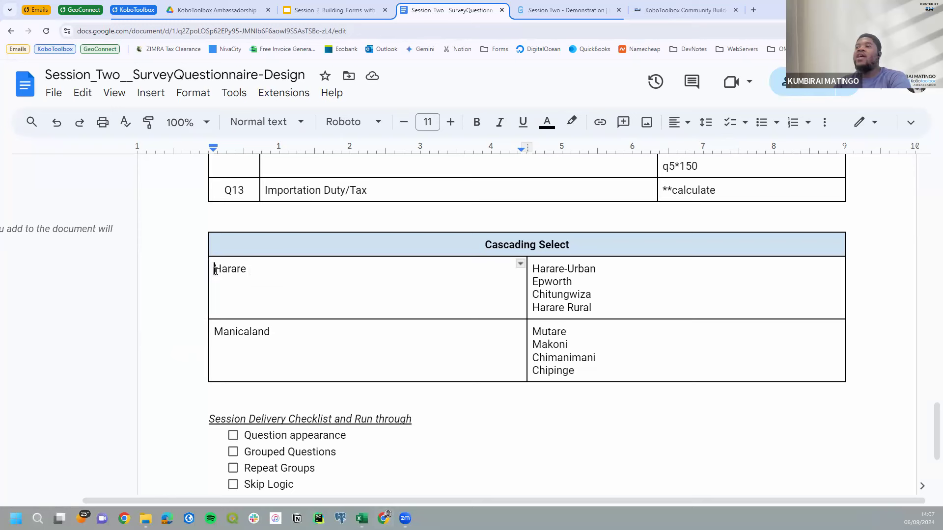
{"action": "double_click", "coordinate": [219, 270]}
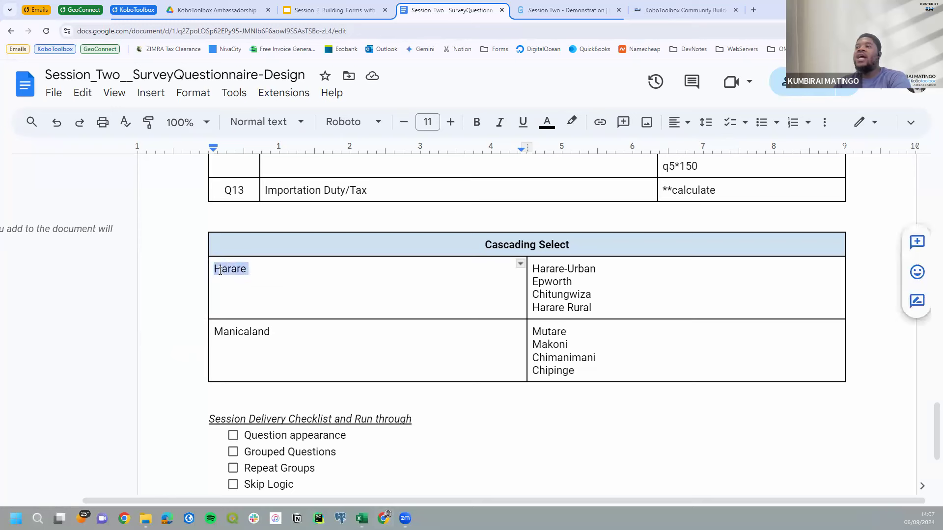
{"action": "double_click", "coordinate": [268, 331]}
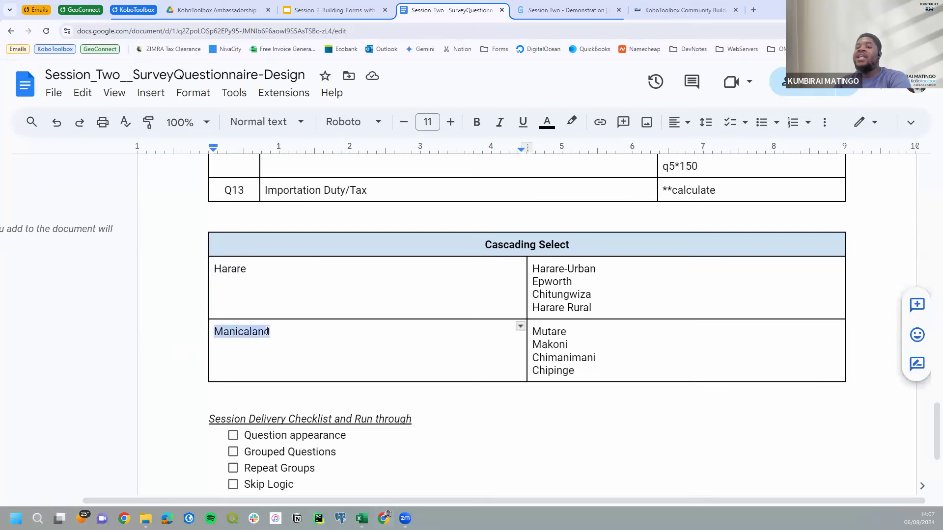
{"action": "left_click", "coordinate": [232, 307]}
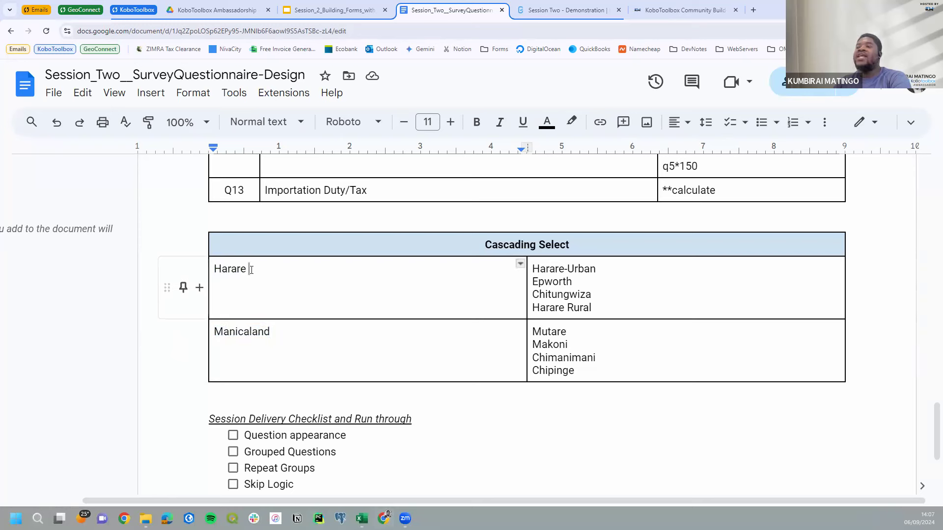
{"action": "left_click_drag", "start_coordinate": [249, 270], "coordinate": [214, 269]}
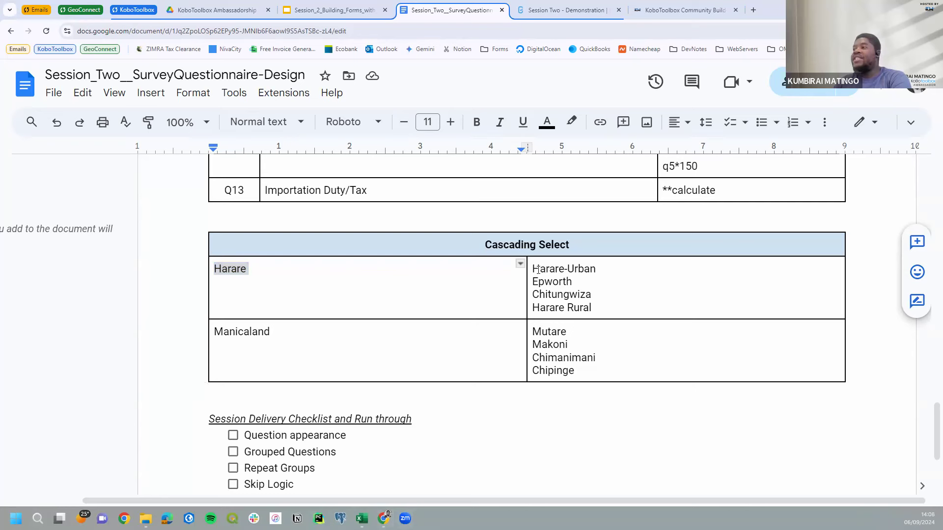
Highlight the four Harare districts and Manicaland's Mutare to Chipinge, then bring up Excel Book1
{"action": "left_click", "coordinate": [555, 276]}
{"action": "left_click_drag", "start_coordinate": [555, 276], "coordinate": [578, 293]}
{"action": "left_click", "coordinate": [589, 307]}
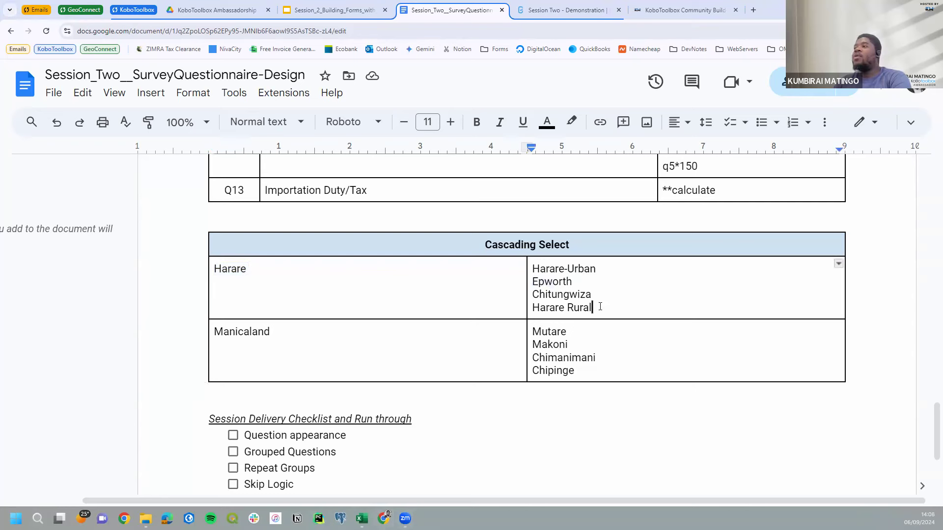
{"action": "left_click_drag", "start_coordinate": [592, 302], "coordinate": [532, 268]}
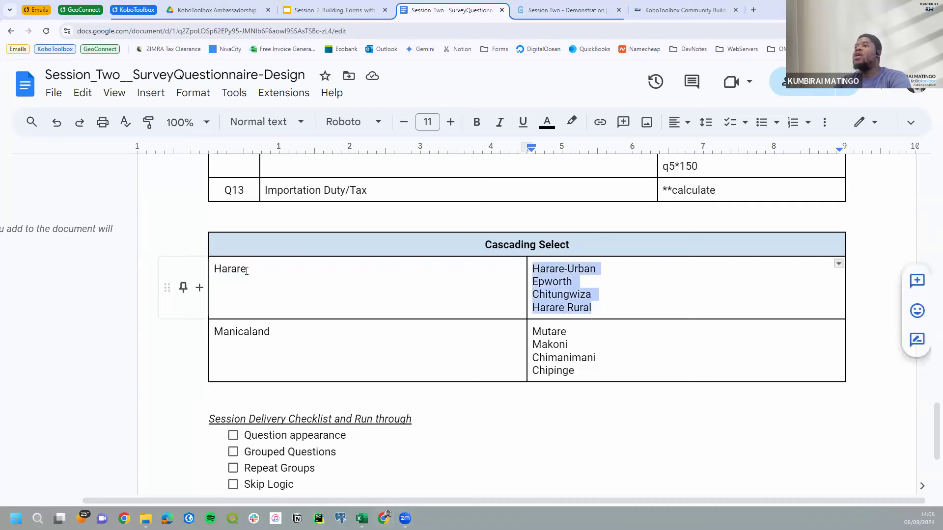
{"action": "double_click", "coordinate": [242, 271]}
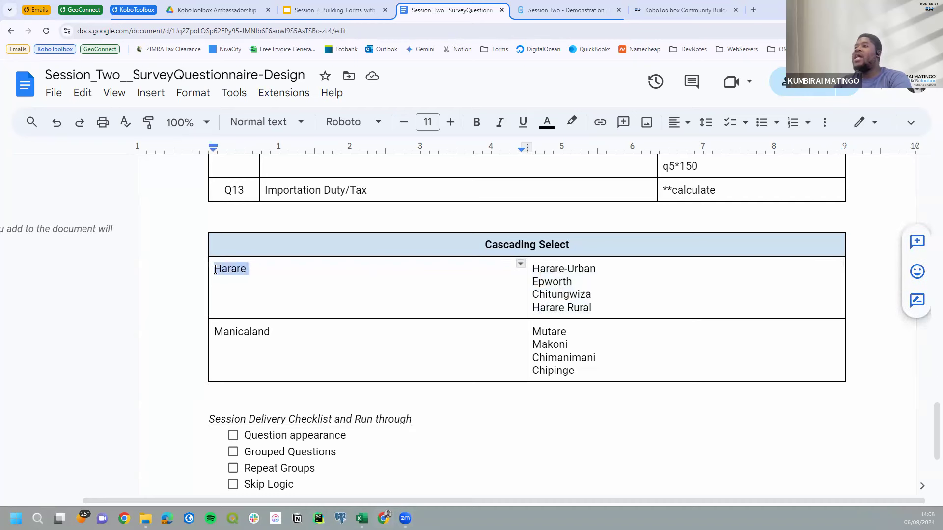
{"action": "left_click", "coordinate": [269, 333]}
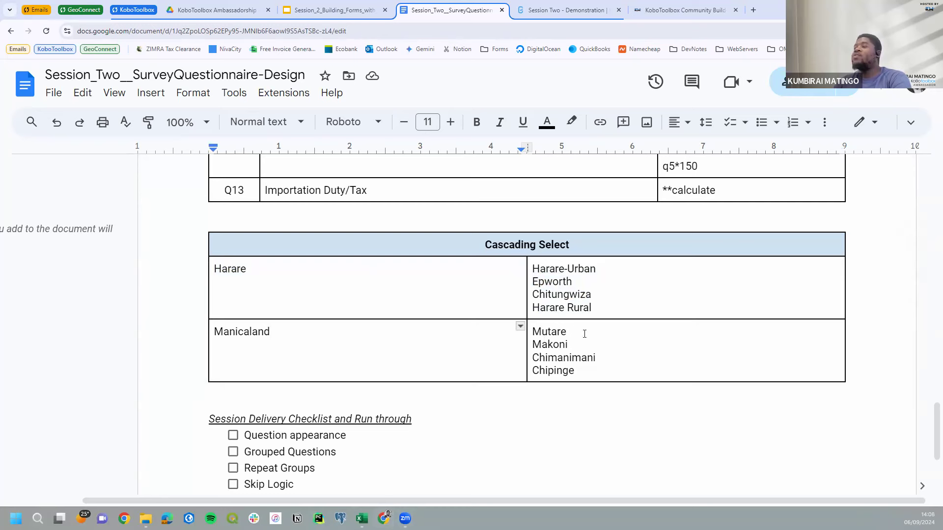
{"action": "left_click_drag", "start_coordinate": [582, 369], "coordinate": [538, 341]}
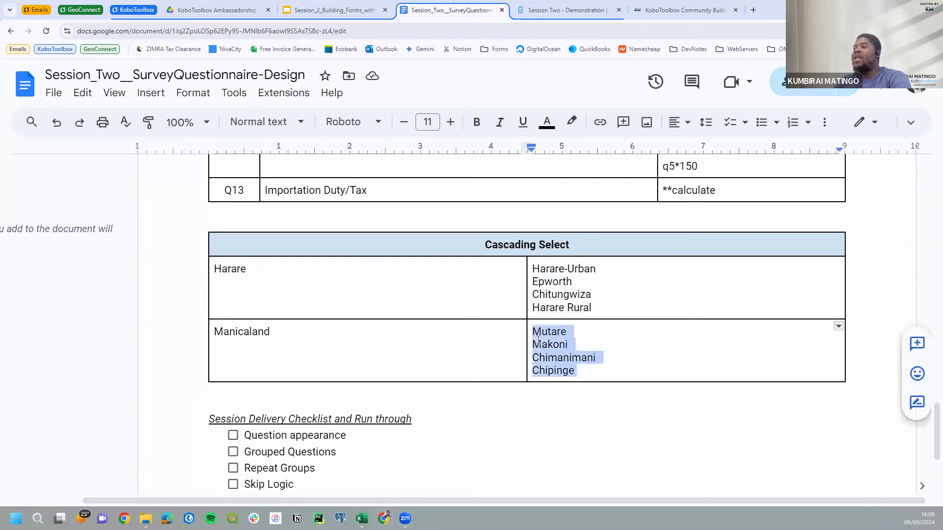
{"action": "left_click", "coordinate": [577, 332]}
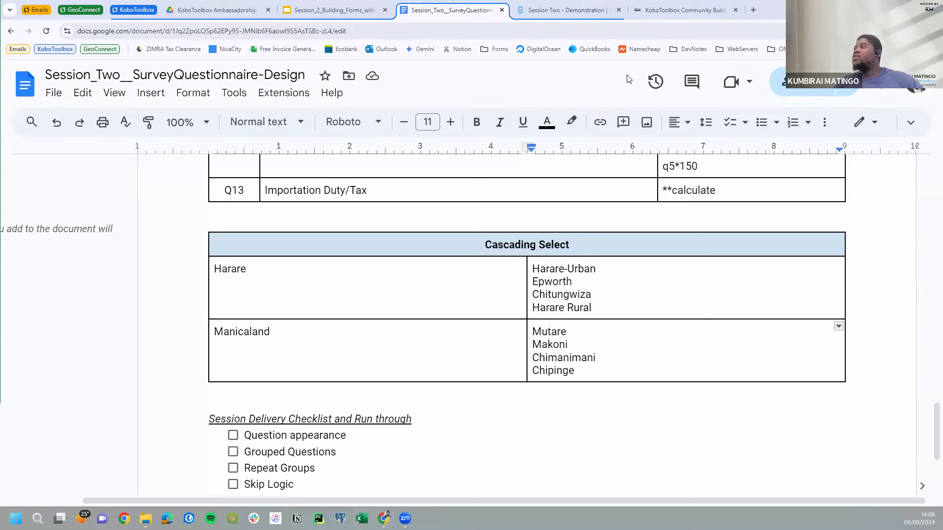
{"action": "left_click", "coordinate": [866, 73]}
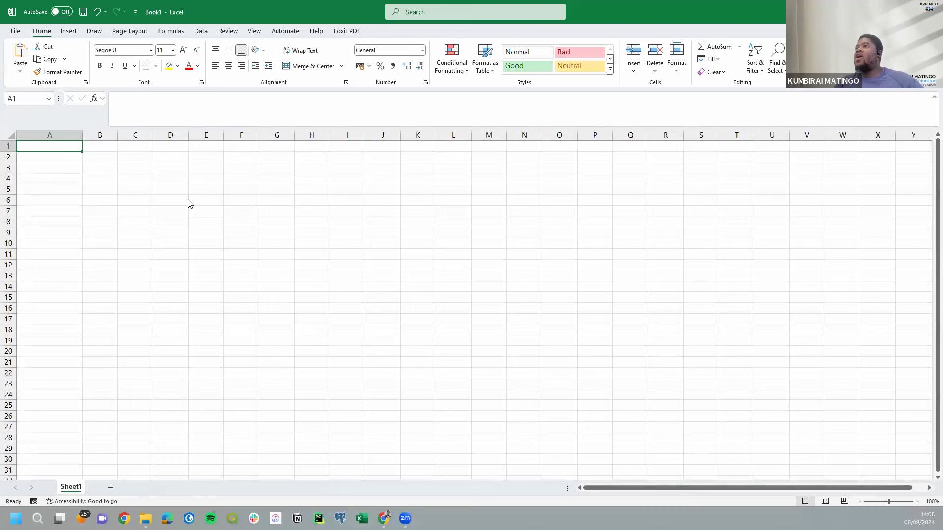
Zoom in on the sheet and enter the header list_name in cell A1
{"action": "left_click", "coordinate": [917, 501]}
{"action": "left_click", "coordinate": [918, 501]}
{"action": "left_click", "coordinate": [918, 501]}
{"action": "left_click", "coordinate": [918, 501]}
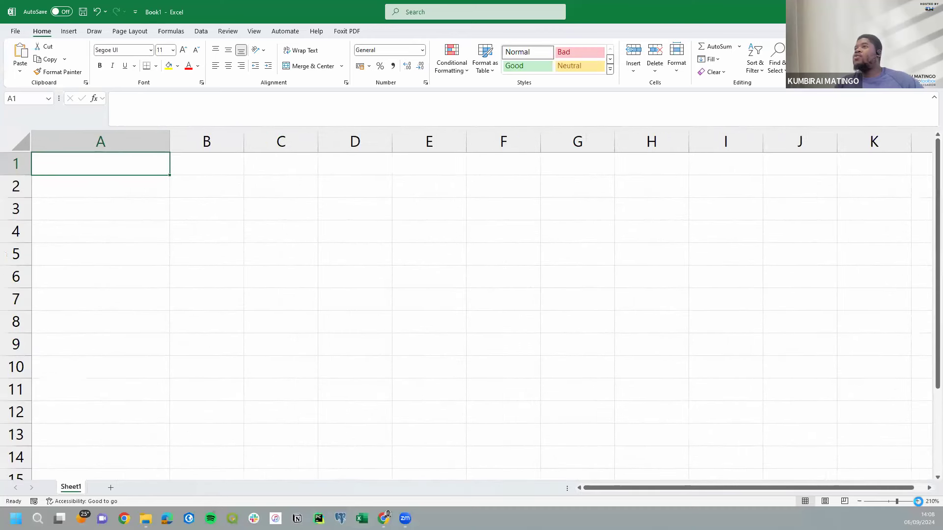
{"action": "left_click", "coordinate": [918, 501]}
{"action": "left_click", "coordinate": [918, 501]}
{"action": "left_click", "coordinate": [918, 502]}
{"action": "left_click", "coordinate": [918, 501]}
{"action": "left_click", "coordinate": [917, 501]}
{"action": "key", "text": "Down"}
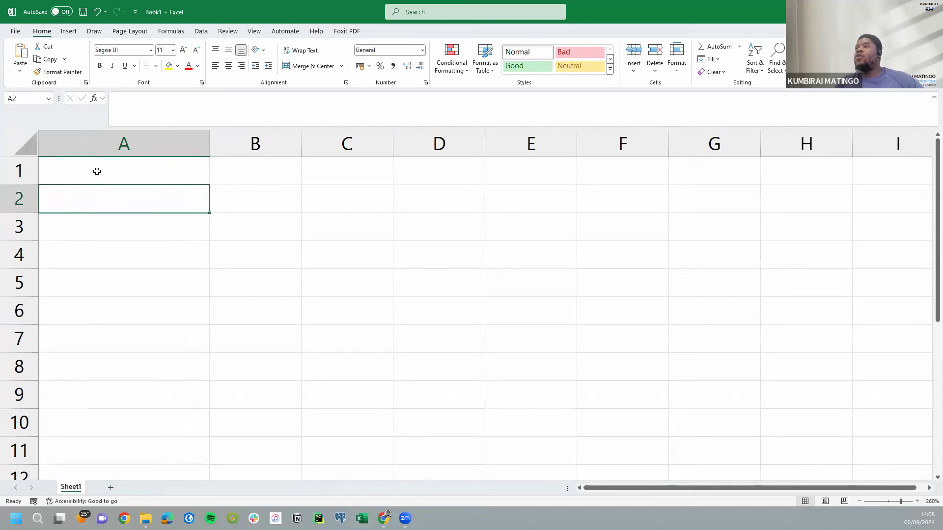
{"action": "left_click", "coordinate": [96, 171]}
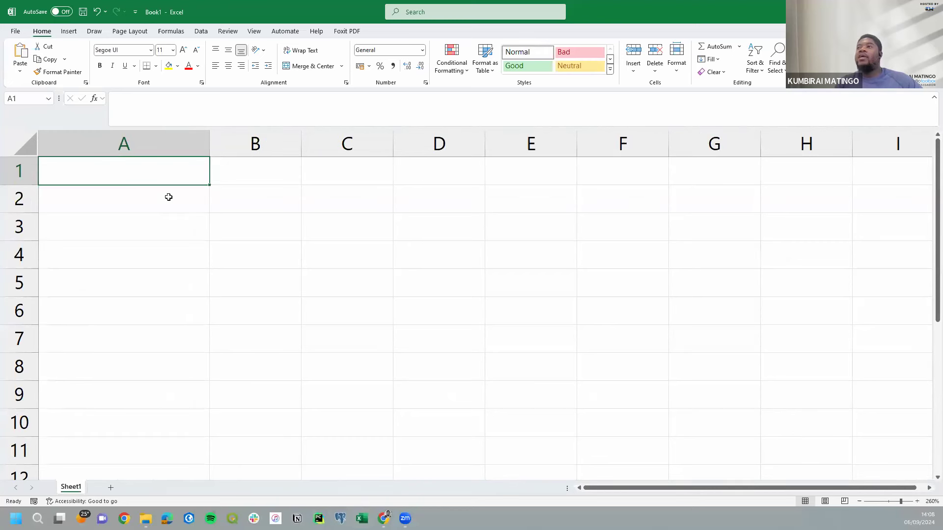
{"action": "type", "text": "list_name"}
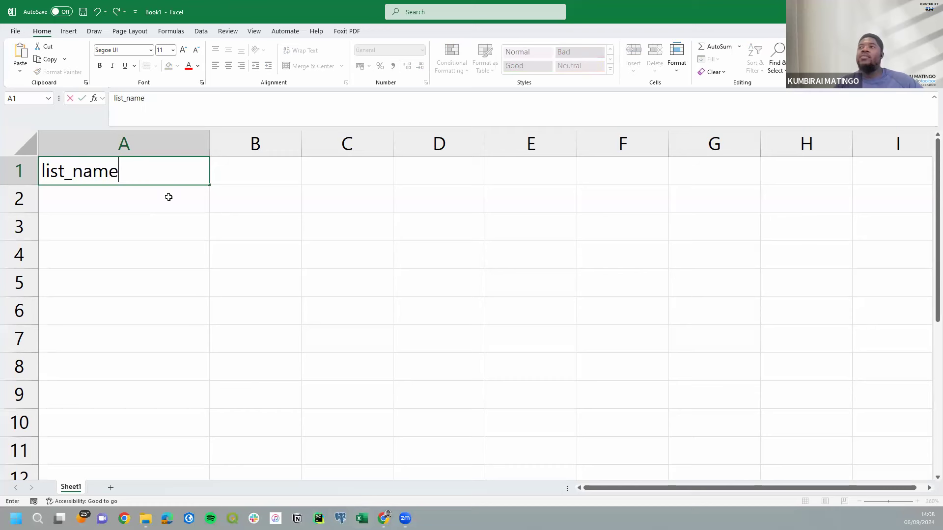
{"action": "left_click", "coordinate": [164, 223]}
Enter headers name in B1 and label in C1, widening columns B and C
{"action": "left_click", "coordinate": [249, 177]}
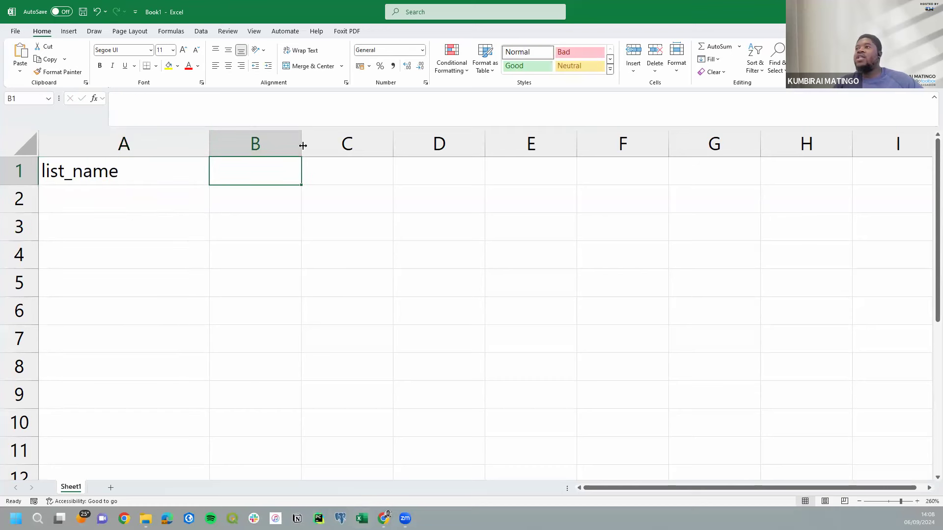
{"action": "left_click_drag", "start_coordinate": [303, 146], "coordinate": [452, 147]}
{"action": "type", "text": "name"}
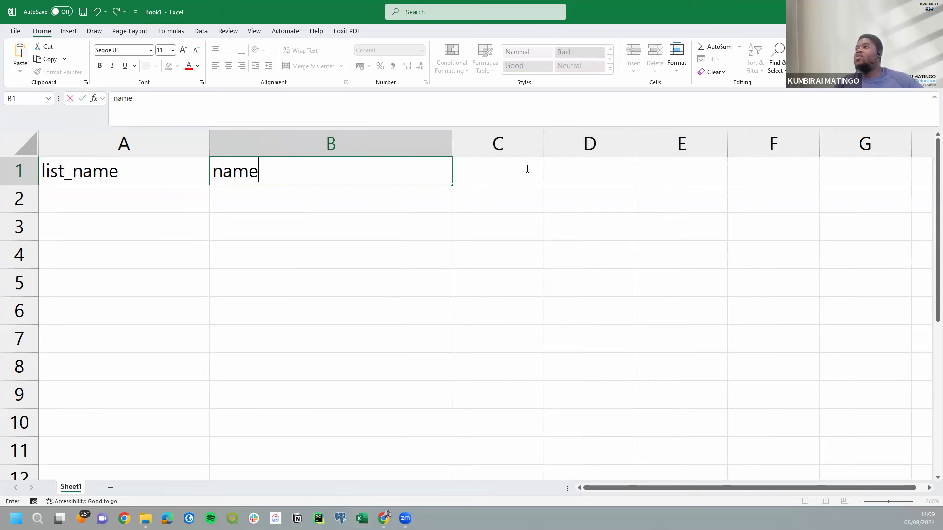
{"action": "left_click", "coordinate": [528, 169]}
{"action": "left_click_drag", "start_coordinate": [543, 143], "coordinate": [680, 143]}
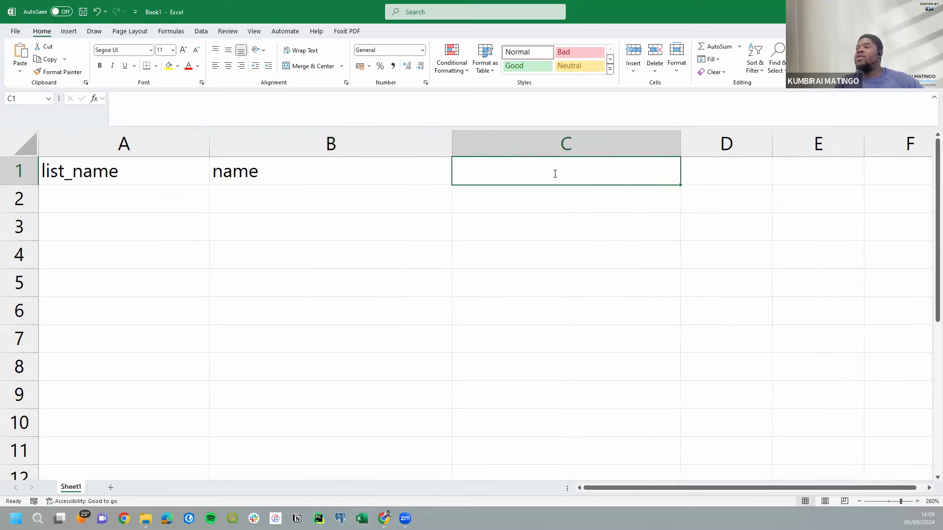
{"action": "type", "text": "label"}
{"action": "key", "text": "Return"}
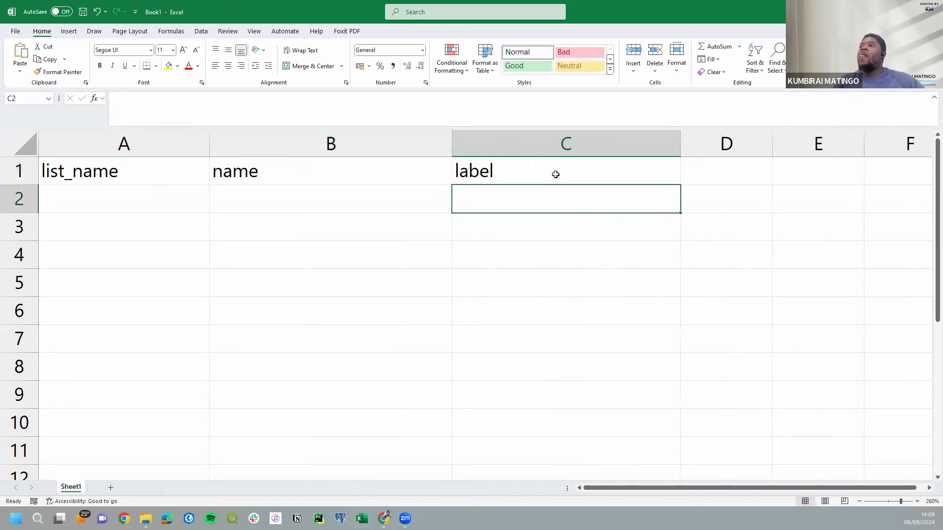
{"action": "key", "text": "Home"}
{"action": "left_click", "coordinate": [153, 172]}
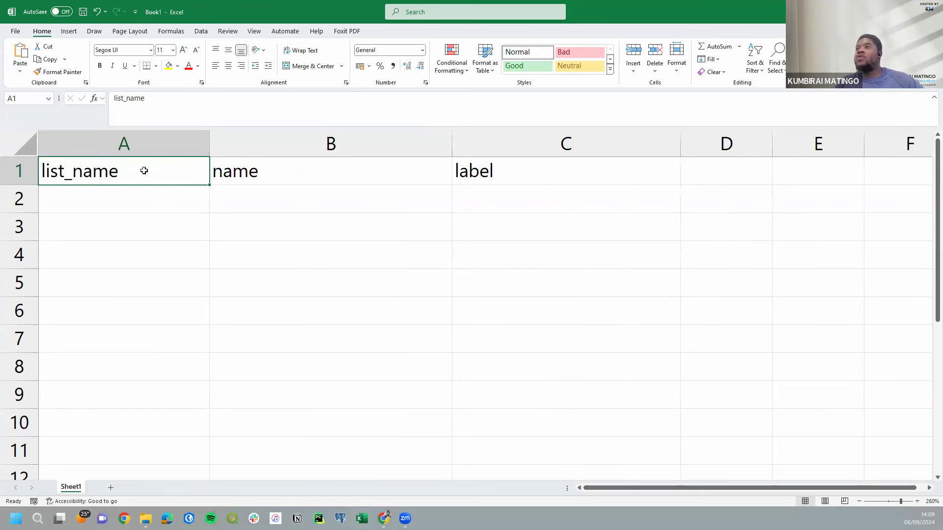
Enter province in A2 and copy it down into A3
{"action": "left_click", "coordinate": [140, 197]}
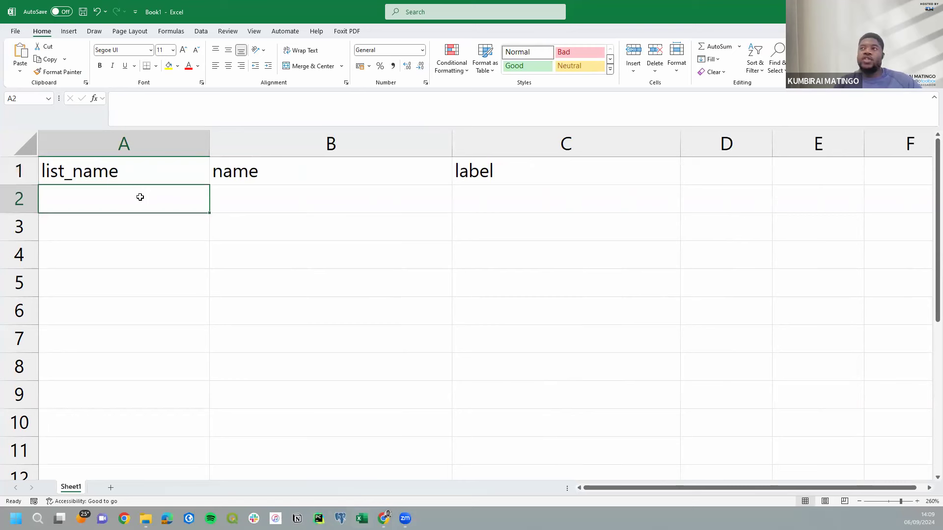
{"action": "type", "text": "province"}
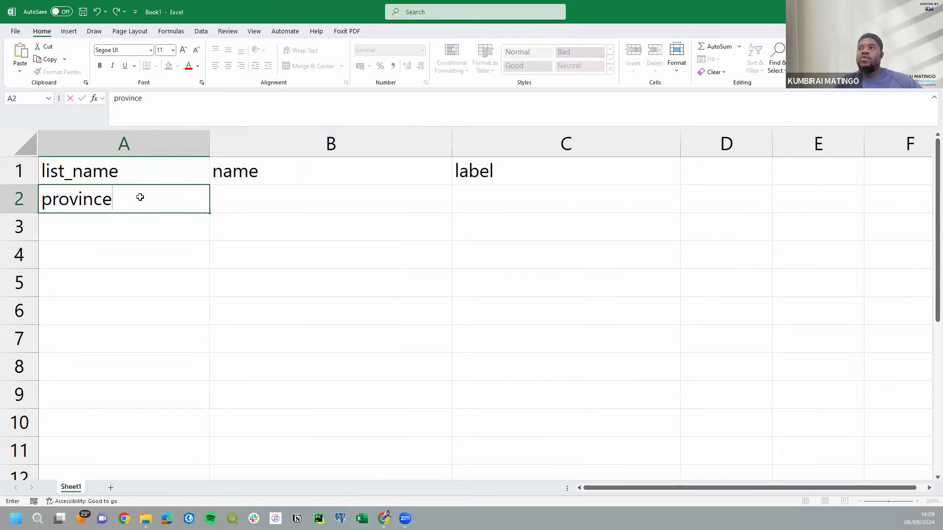
{"action": "key", "text": "Return"}
{"action": "left_click", "coordinate": [140, 197]}
{"action": "left_click_drag", "start_coordinate": [209, 212], "coordinate": [207, 231]}
{"action": "left_click", "coordinate": [146, 198]}
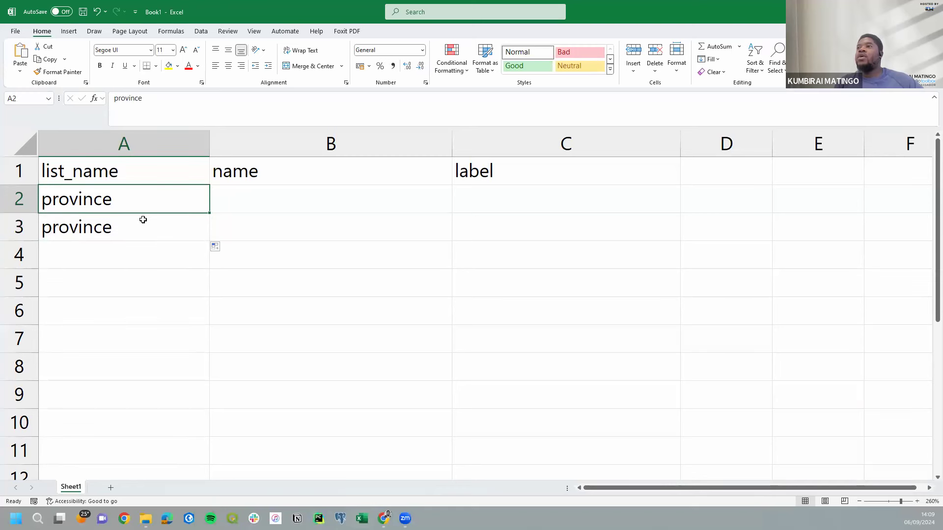
Fill the province rows with names harare and manicaland and labels Harare and Manicaland
{"action": "left_click", "coordinate": [242, 194]}
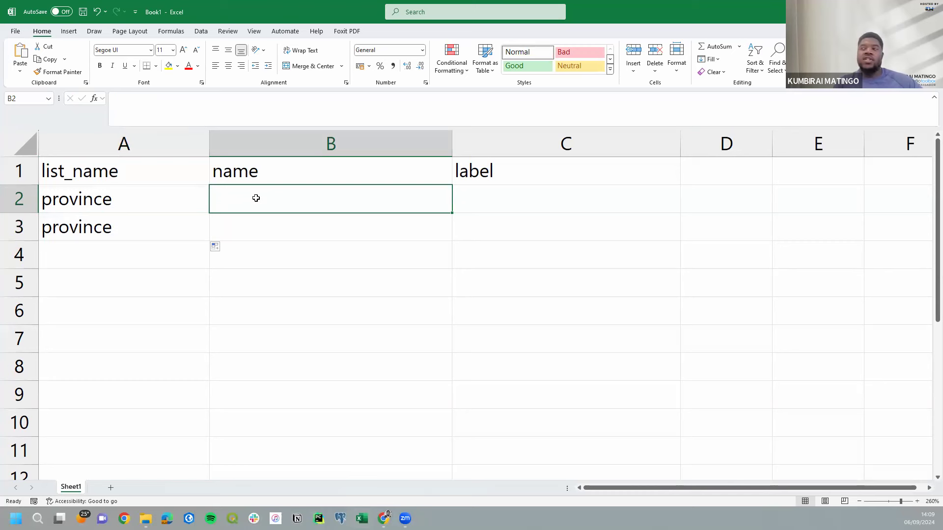
{"action": "type", "text": "harare"}
{"action": "key", "text": "Tab"}
{"action": "type", "text": "Harare"}
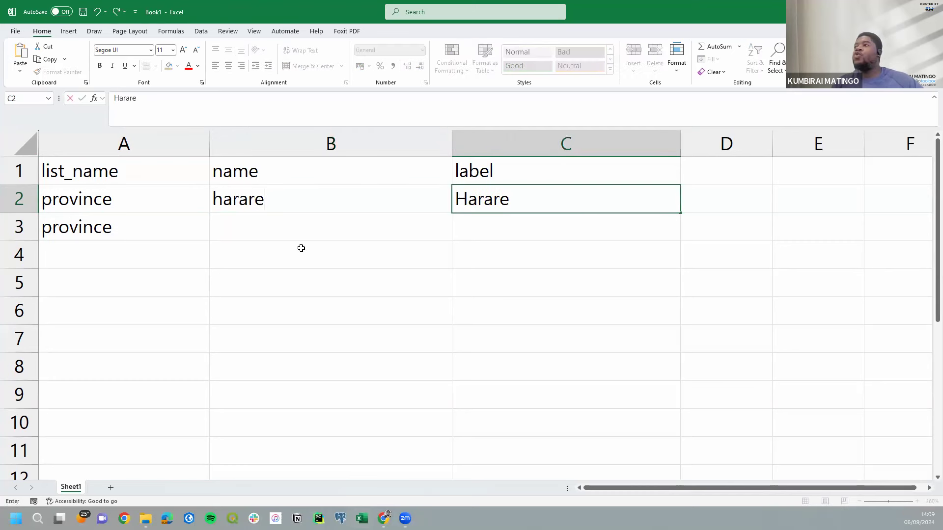
{"action": "double_click", "coordinate": [519, 198]}
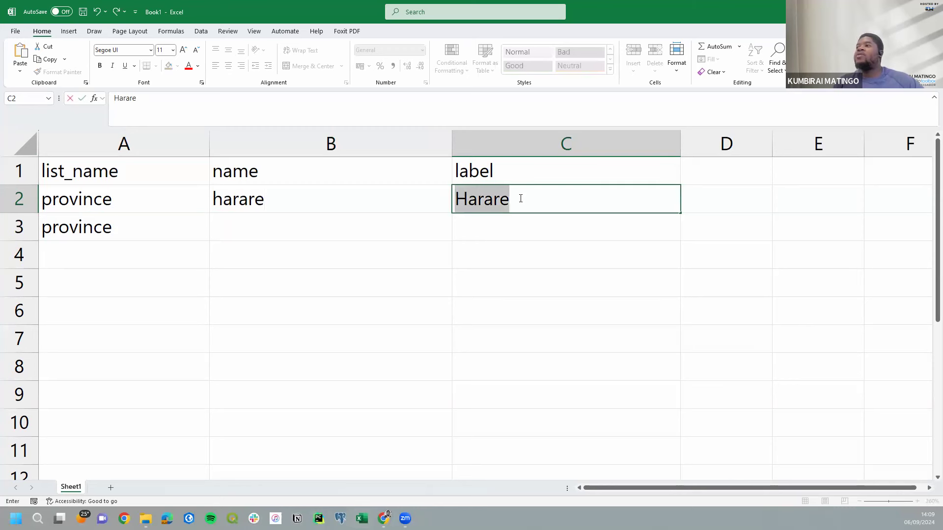
{"action": "left_click", "coordinate": [503, 229]}
{"action": "left_click", "coordinate": [287, 231]}
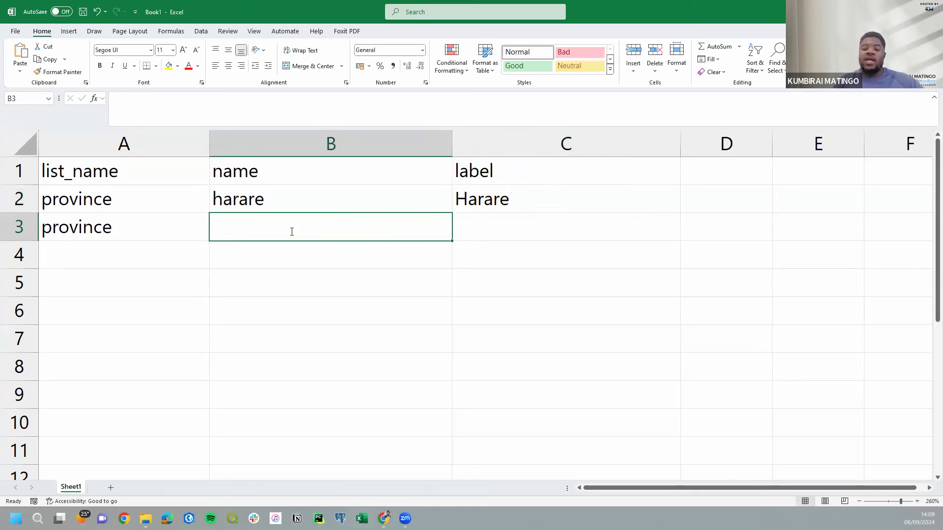
{"action": "type", "text": "manica"}
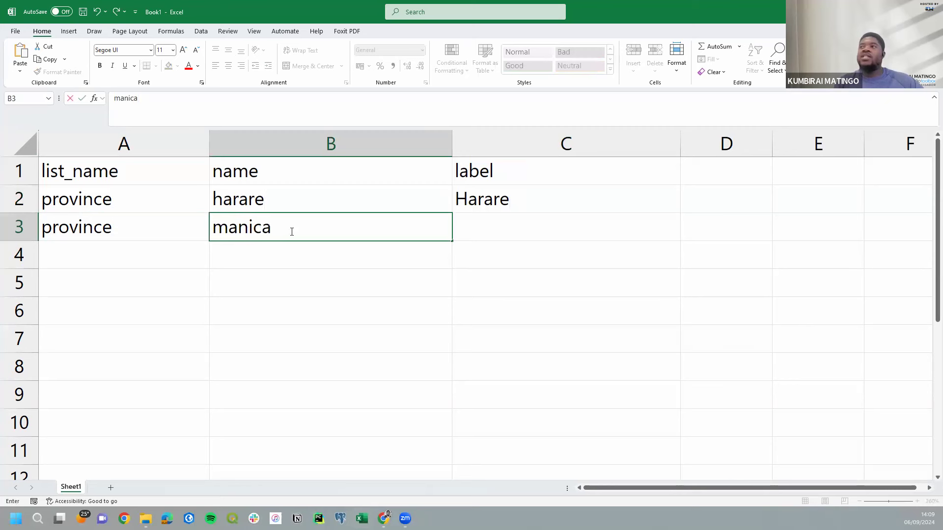
{"action": "type", "text": "land"}
{"action": "key", "text": "Return"}
{"action": "left_click", "coordinate": [475, 225]}
{"action": "type", "text": "Manicaland"}
{"action": "key", "text": "Return"}
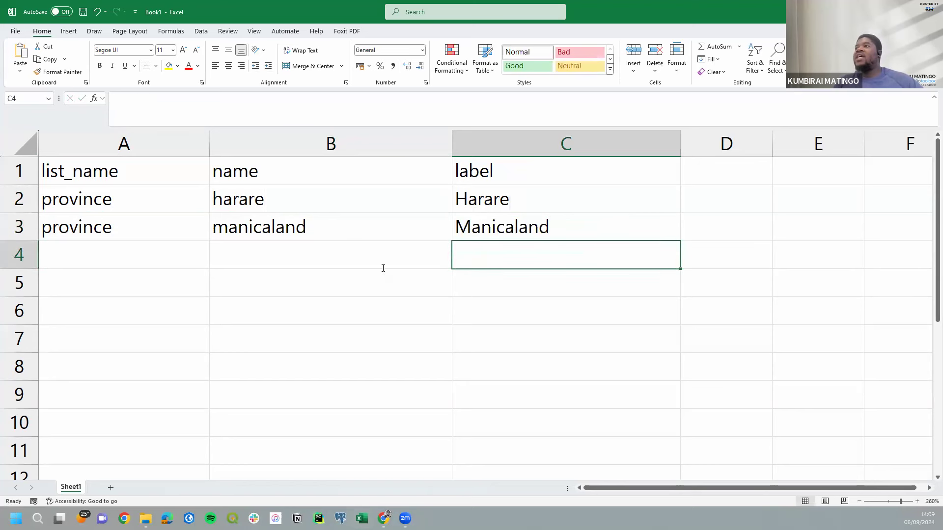
Adjust the view and select the cell below the provinces for the district list
{"action": "left_click", "coordinate": [383, 267]}
{"action": "scroll", "coordinate": [700, 431], "scroll_direction": "right", "scroll_amount": 1}
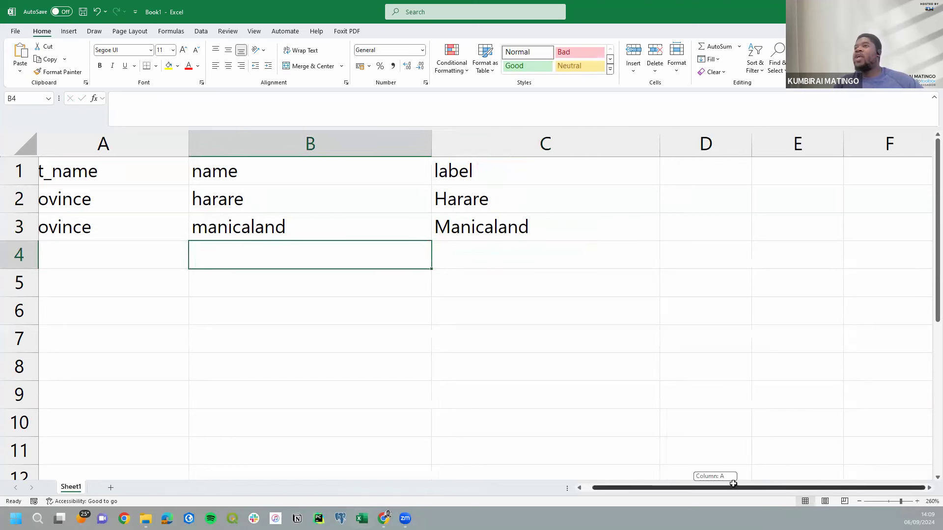
{"action": "left_click_drag", "start_coordinate": [732, 488], "coordinate": [641, 488]}
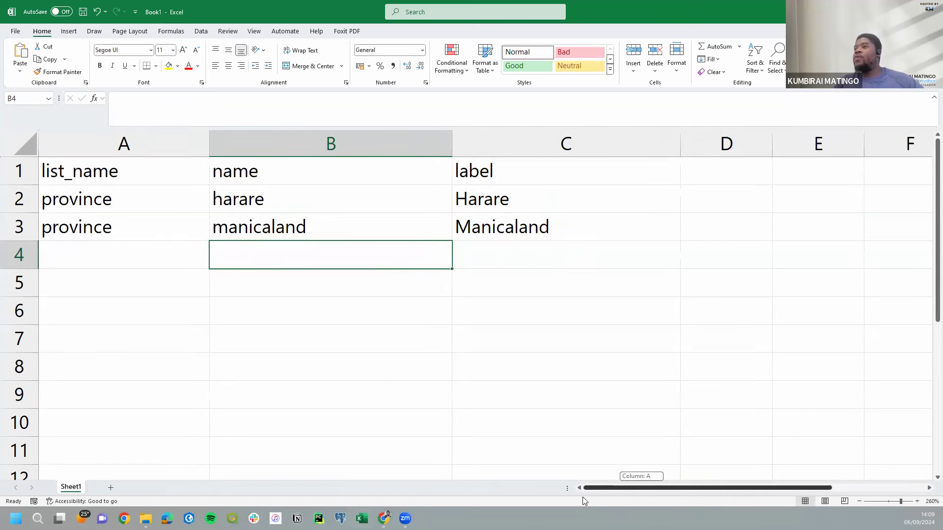
{"action": "left_click", "coordinate": [109, 270]}
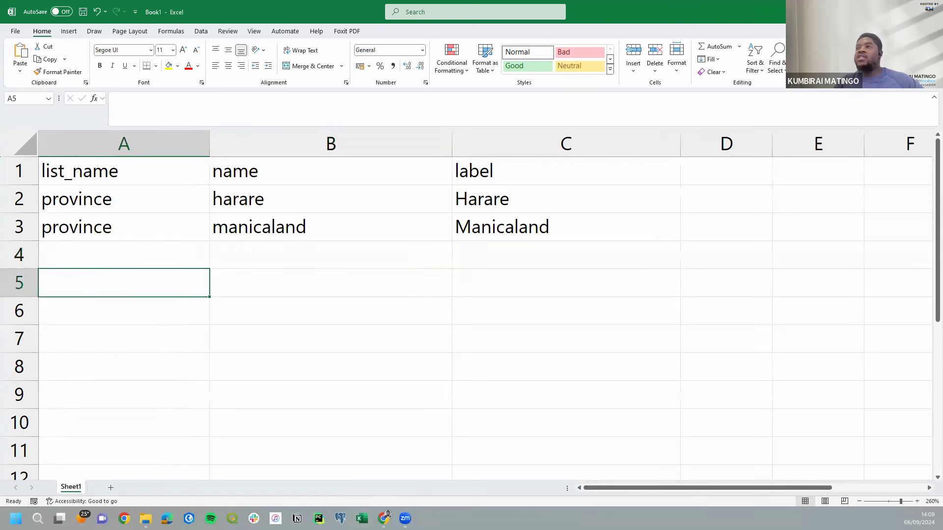
Enter district in A5 and fill it down through row 13
{"action": "type", "text": "district"}
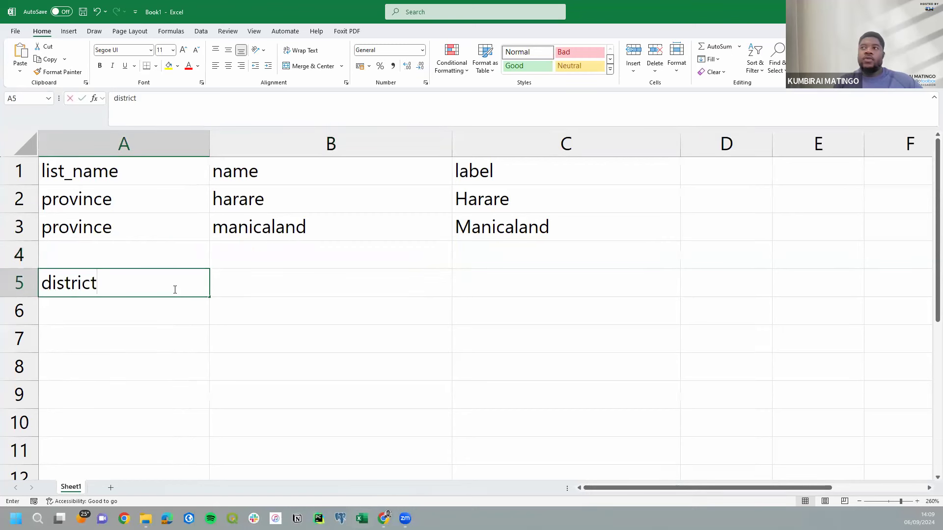
{"action": "key", "text": "Return"}
{"action": "left_click", "coordinate": [185, 282]}
{"action": "left_click_drag", "start_coordinate": [207, 299], "coordinate": [206, 427]}
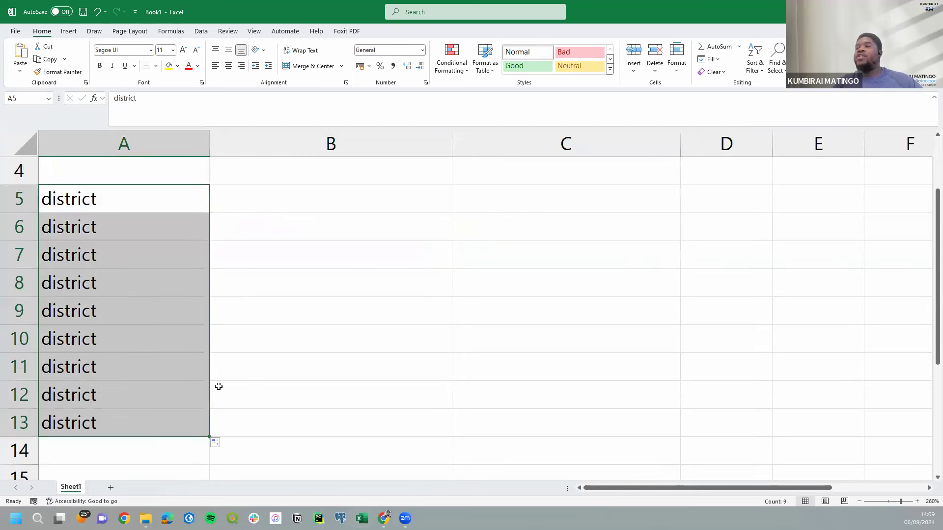
{"action": "scroll", "coordinate": [218, 387], "scroll_direction": "up", "scroll_amount": 1}
Add district rows harare_urban / Harare Urban and epworth / Epworth
{"action": "key", "text": "Right"}
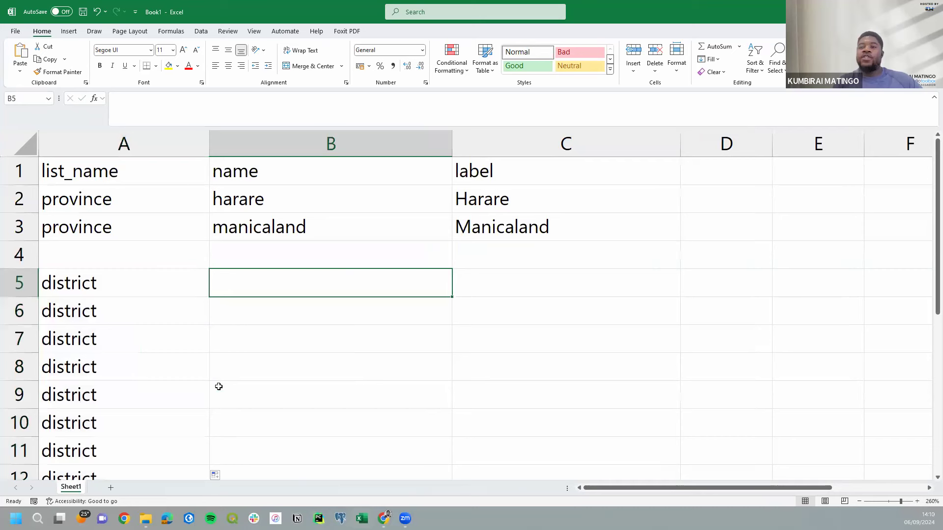
{"action": "type", "text": "harare"}
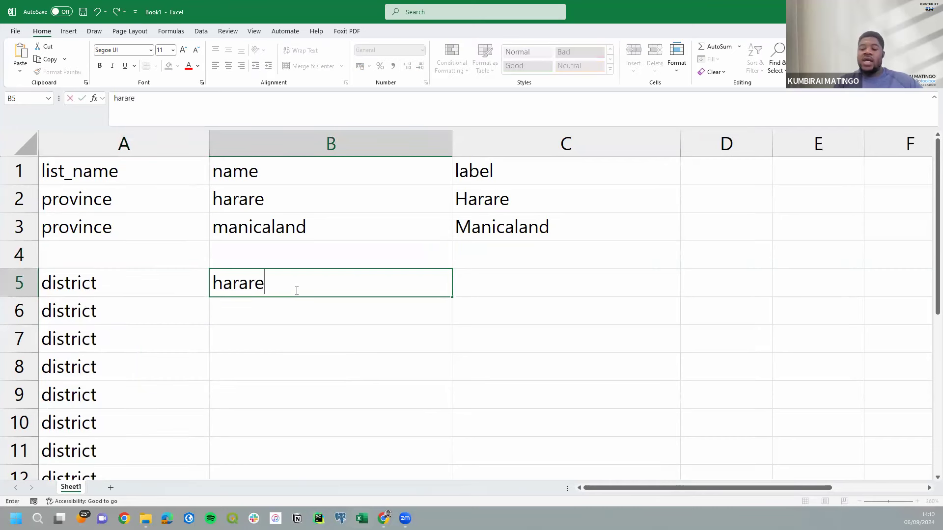
{"action": "type", "text": "_urban"}
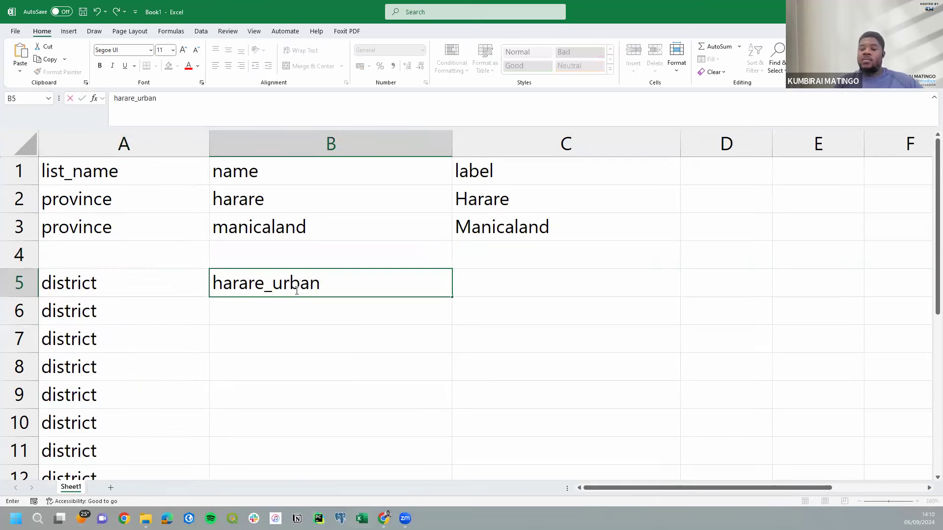
{"action": "key", "text": "Tab"}
{"action": "type", "text": "Harare "}
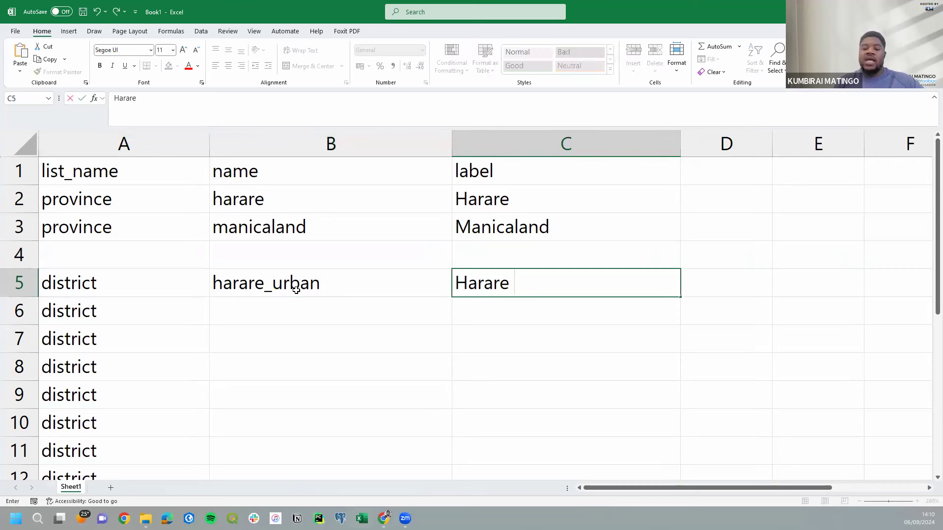
{"action": "type", "text": "Urban"}
{"action": "key", "text": "Return"}
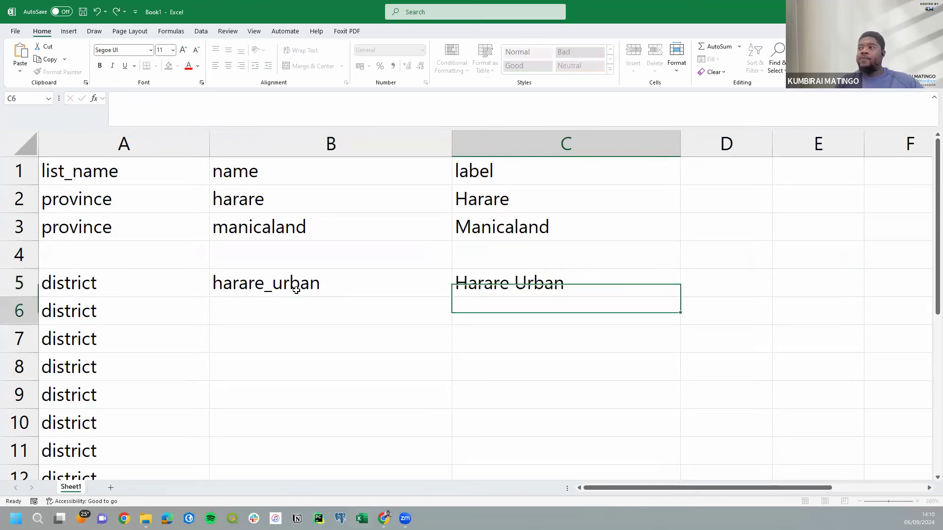
{"action": "type", "text": "epworth"}
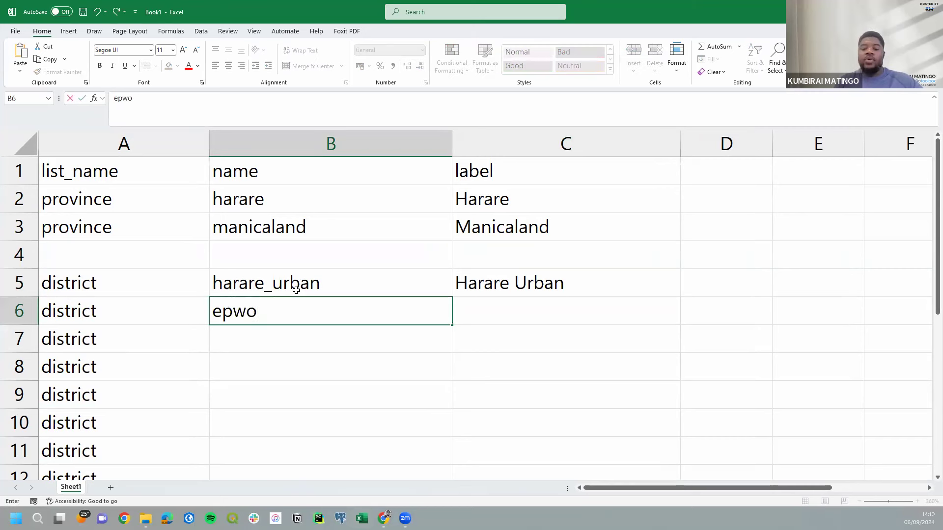
{"action": "key", "text": "Tab"}
{"action": "type", "text": "Epowe"}
{"action": "key", "text": "BackSpace"}
{"action": "key", "text": "BackSpace"}
{"action": "key", "text": "BackSpace"}
{"action": "type", "text": "worth"}
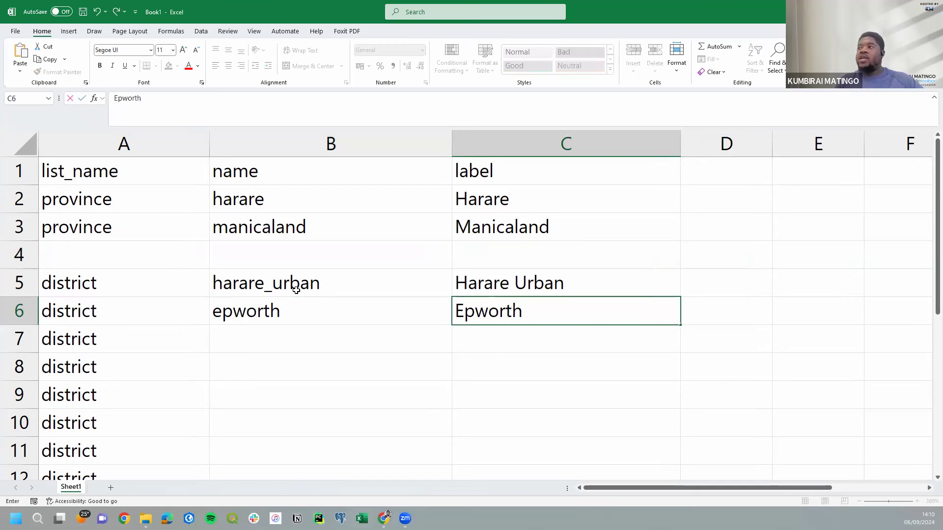
{"action": "key", "text": "Return"}
Add the district row chitungwiza / Chitungwiza
{"action": "key", "text": "Left"}
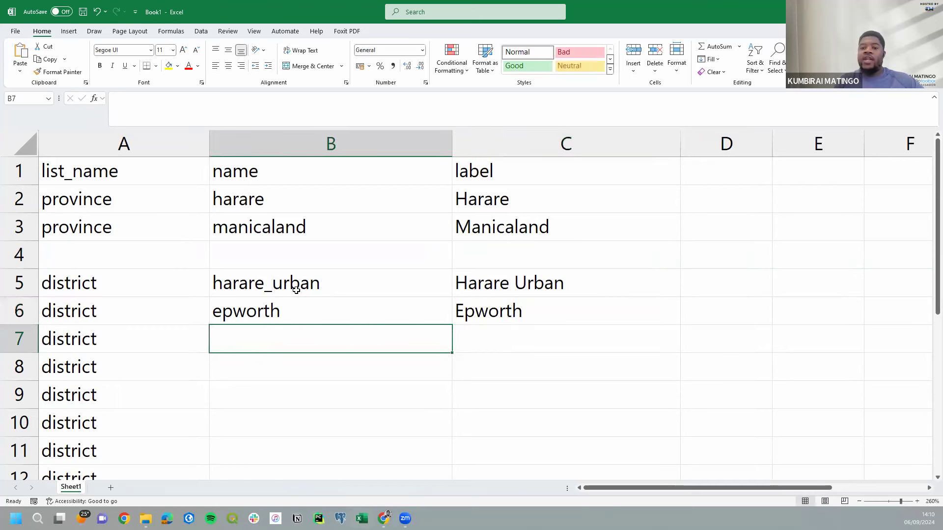
{"action": "type", "text": "chi"}
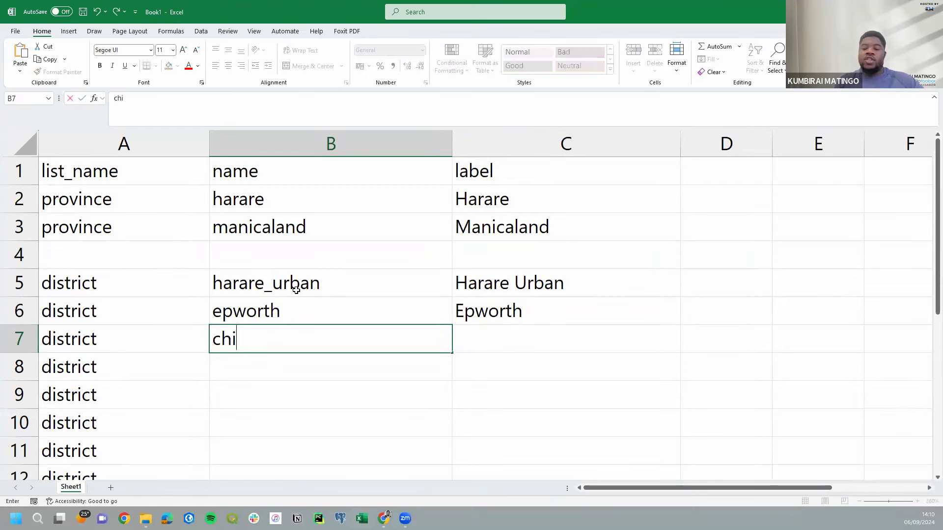
{"action": "type", "text": "tungi"}
{"action": "key", "text": "BackSpace"}
{"action": "type", "text": "z"}
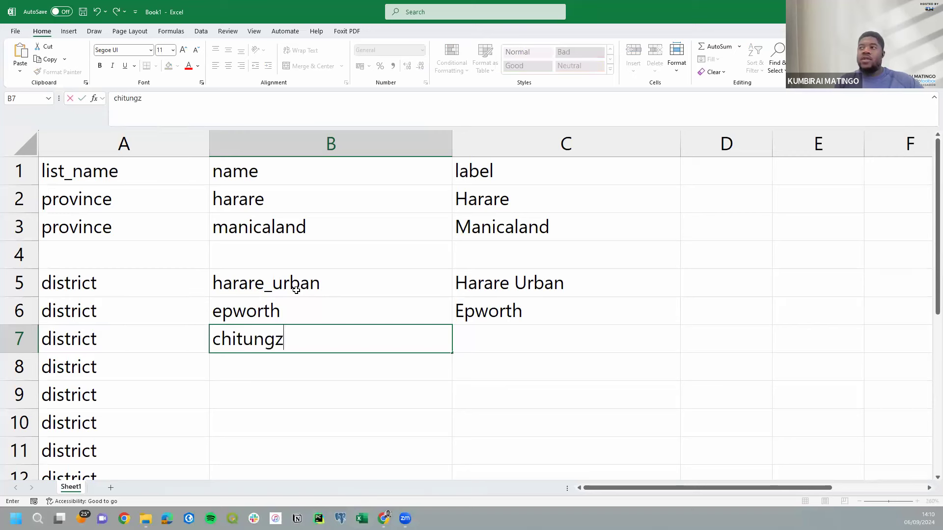
{"action": "key", "text": "BackSpace"}
{"action": "type", "text": "wiza"}
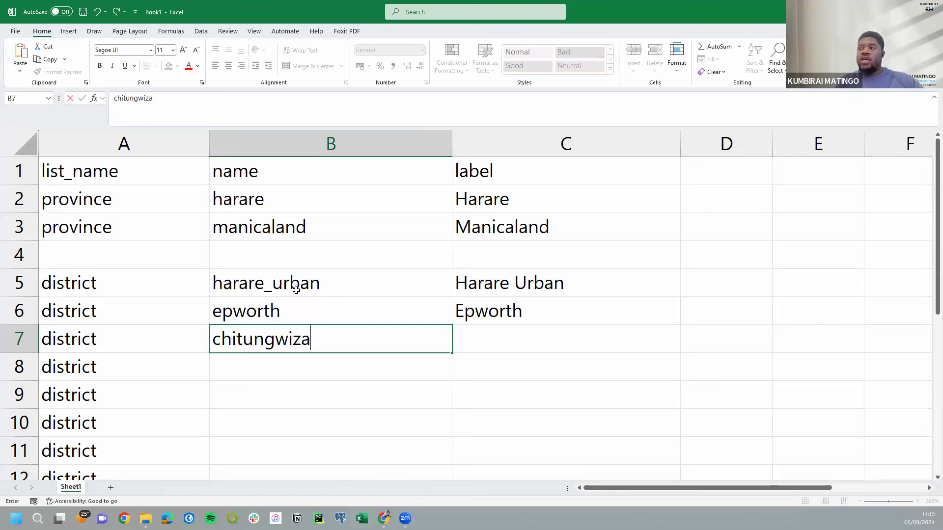
{"action": "key", "text": "Tab"}
{"action": "type", "text": "Chitungwiza"}
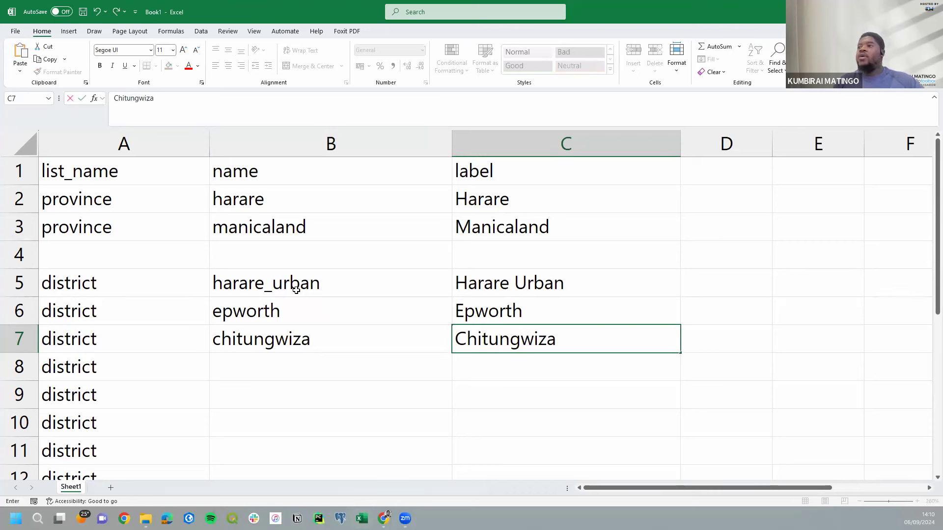
{"action": "key", "text": "Return"}
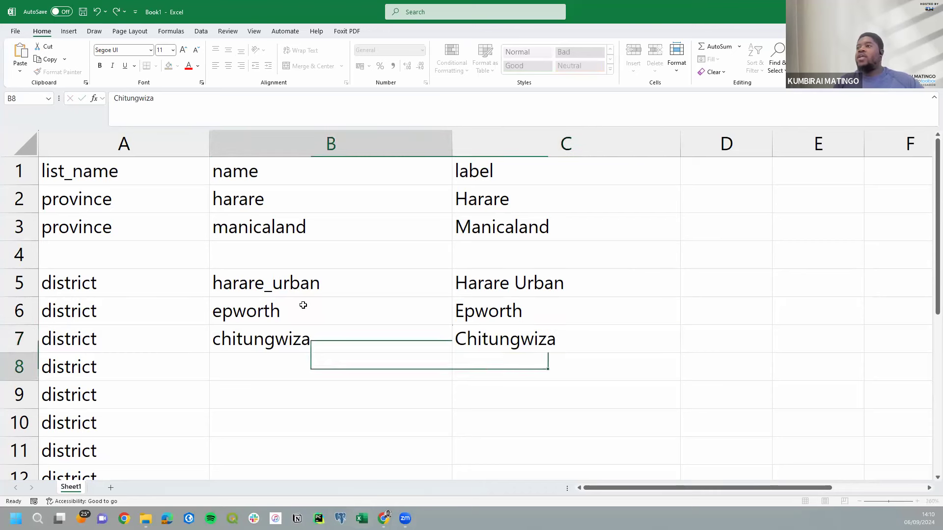
Add district rows mutare / Mutare and makoni / Makoni, correcting the Makono typo
{"action": "scroll", "coordinate": [289, 365], "scroll_direction": "down", "scroll_amount": 1}
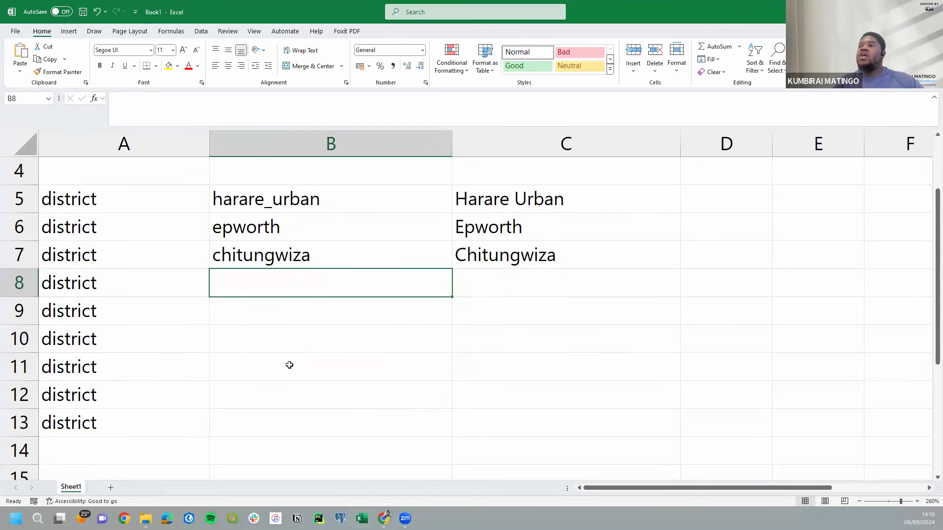
{"action": "type", "text": "mutare"}
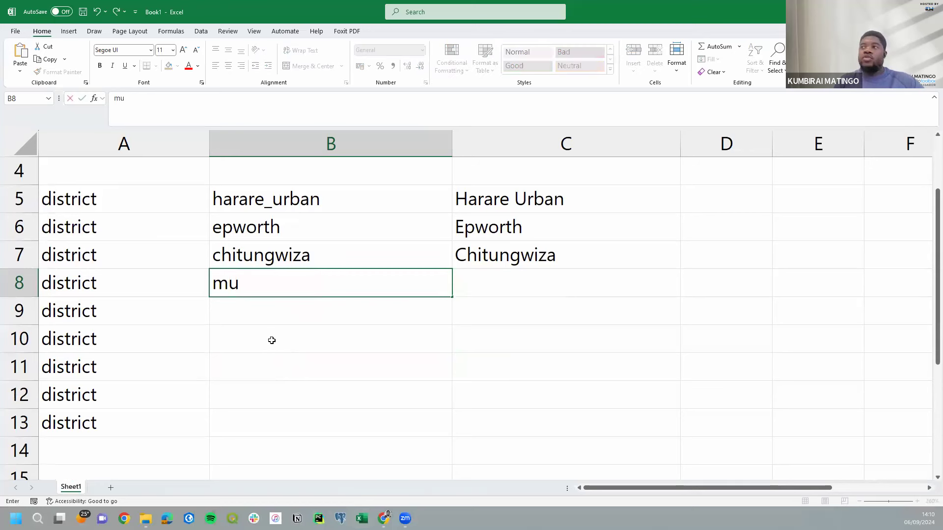
{"action": "key", "text": "Return"}
{"action": "type", "text": "makoni"}
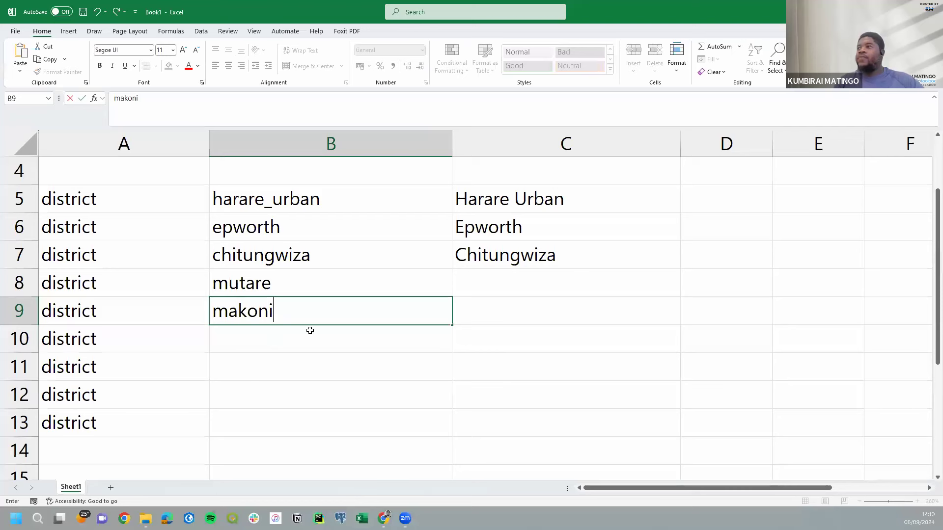
{"action": "left_click", "coordinate": [467, 282]}
{"action": "type", "text": "Mutare"}
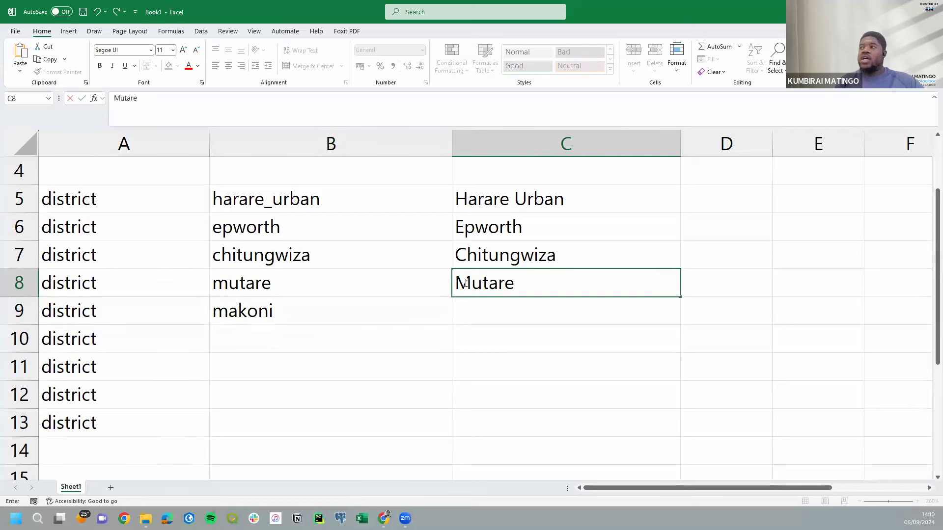
{"action": "key", "text": "Return"}
{"action": "type", "text": "Makono"}
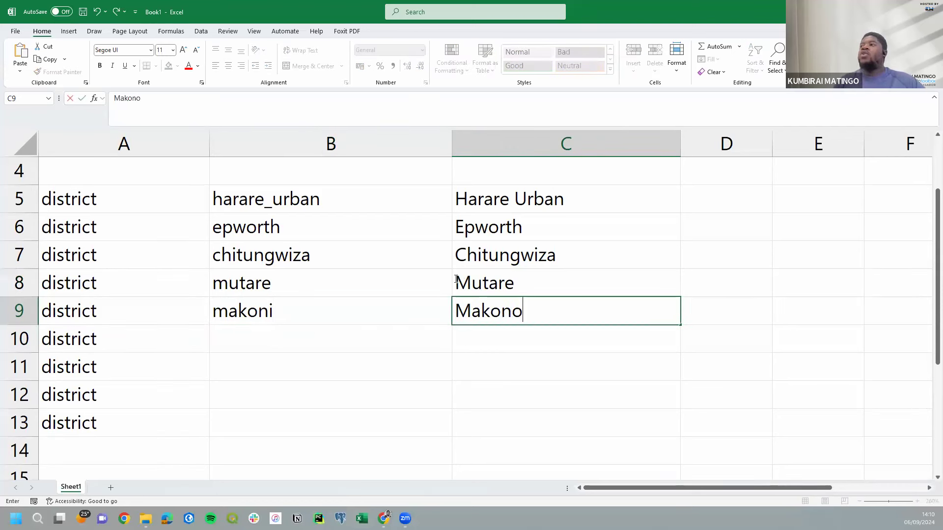
{"action": "key", "text": "BackSpace"}
{"action": "type", "text": "i"}
{"action": "left_click", "coordinate": [459, 335]}
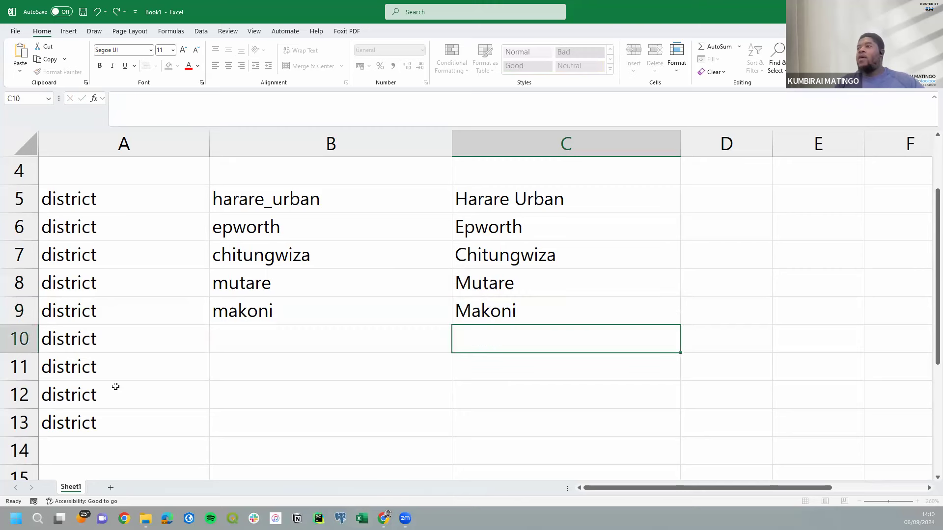
Delete the incomplete rows 10–13 and the empty row 4
{"action": "left_click_drag", "start_coordinate": [22, 422], "coordinate": [26, 338]}
{"action": "right_click", "coordinate": [26, 339]}
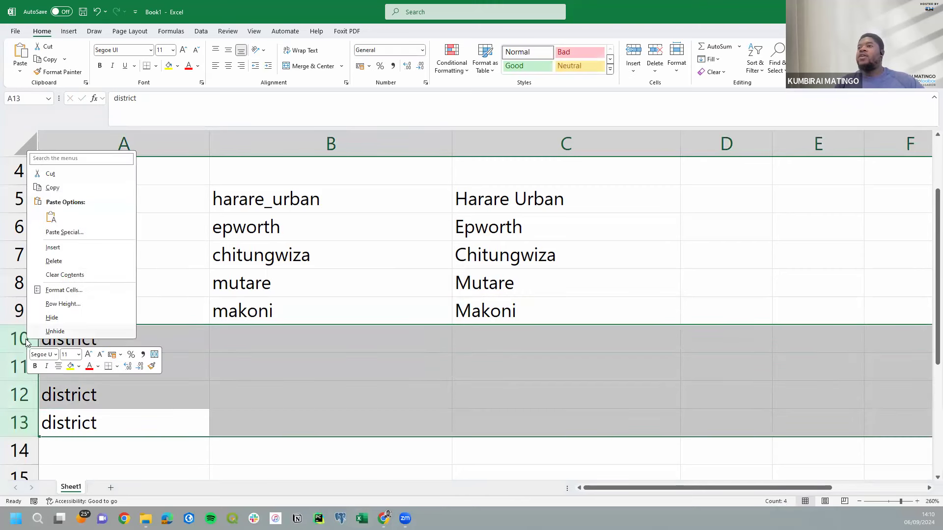
{"action": "left_click", "coordinate": [74, 260]}
{"action": "left_click", "coordinate": [426, 381]}
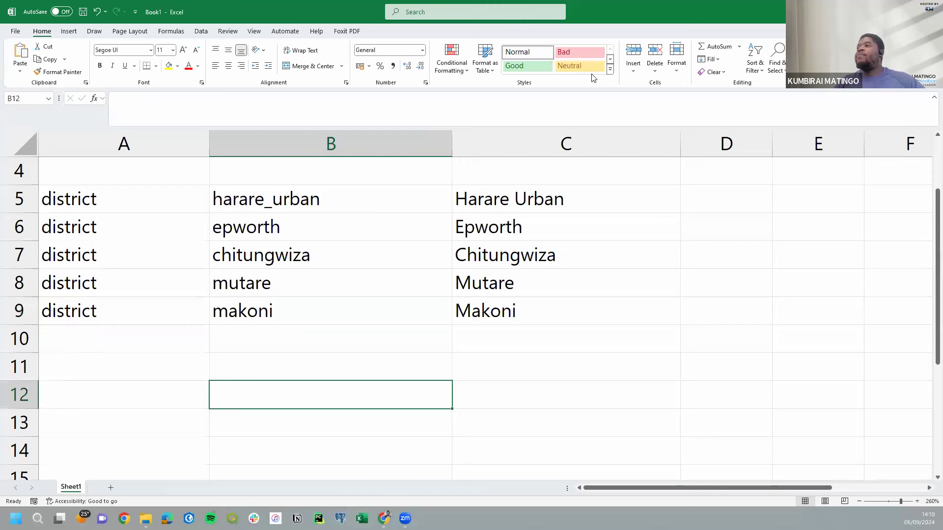
{"action": "scroll", "coordinate": [572, 297], "scroll_direction": "up", "scroll_amount": 1}
{"action": "left_click", "coordinate": [25, 255]}
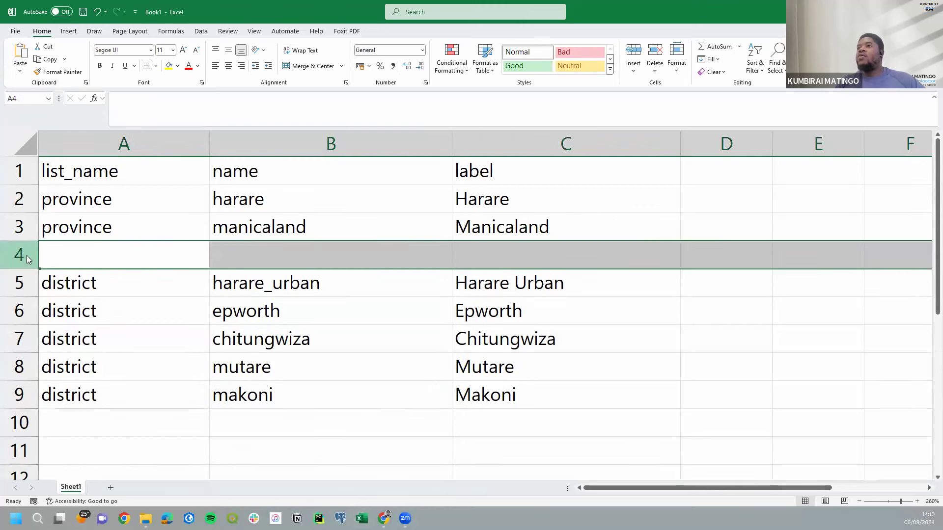
{"action": "right_click", "coordinate": [26, 255]}
{"action": "left_click", "coordinate": [65, 366]}
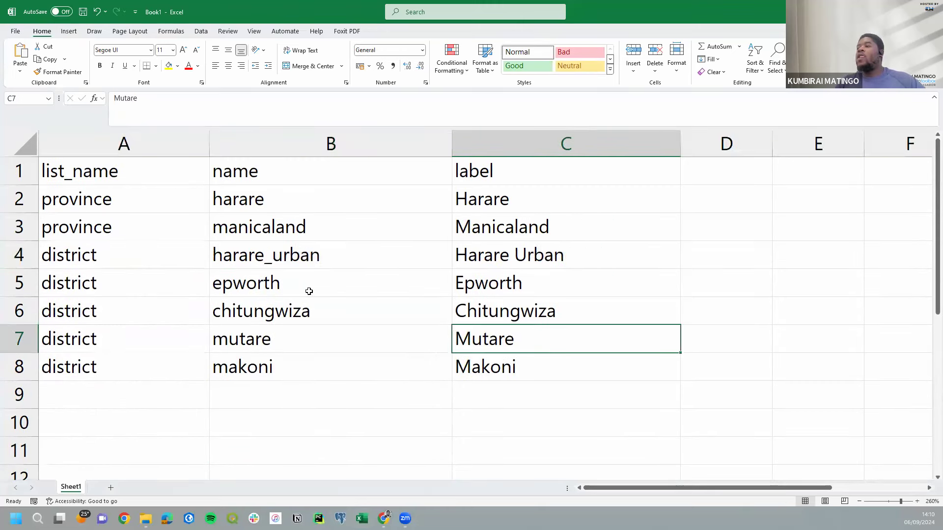
{"action": "left_click", "coordinate": [444, 417]}
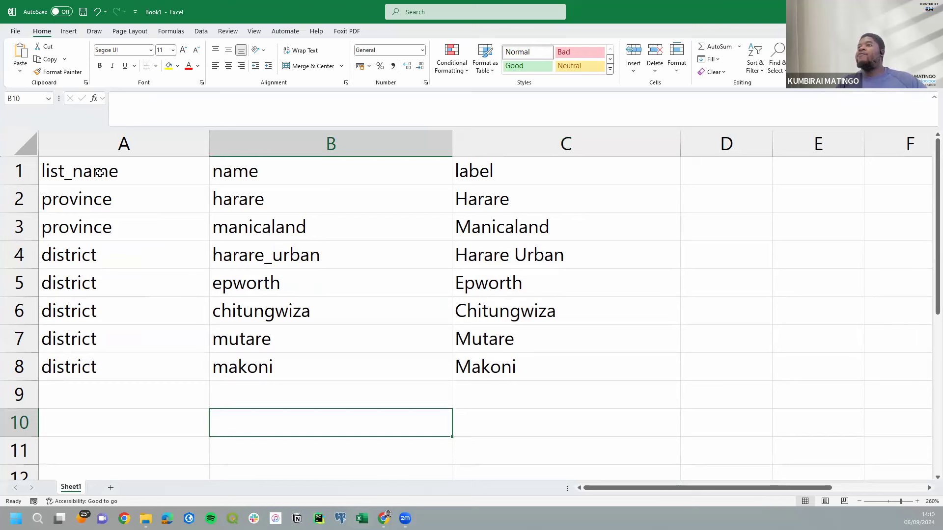
Walk through the province and district name and label values in the choices list
{"action": "left_click", "coordinate": [155, 201]}
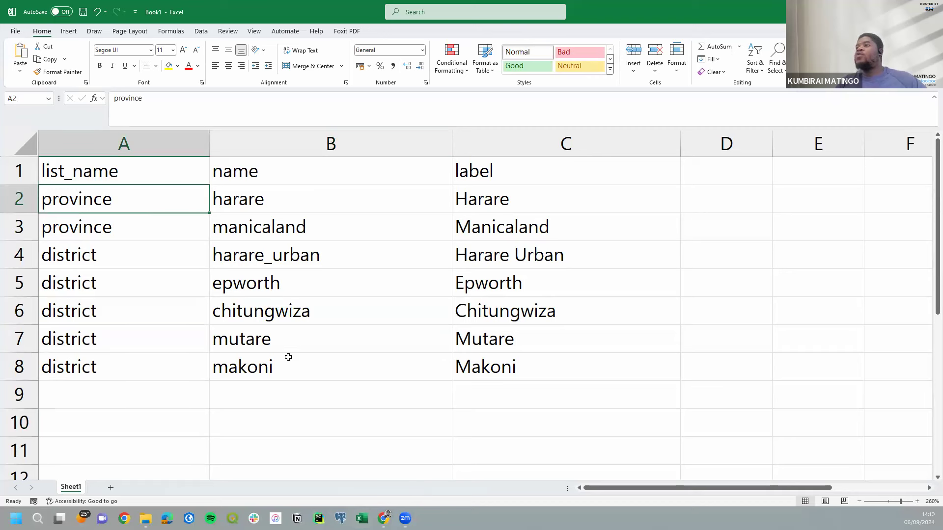
{"action": "left_click", "coordinate": [288, 252]}
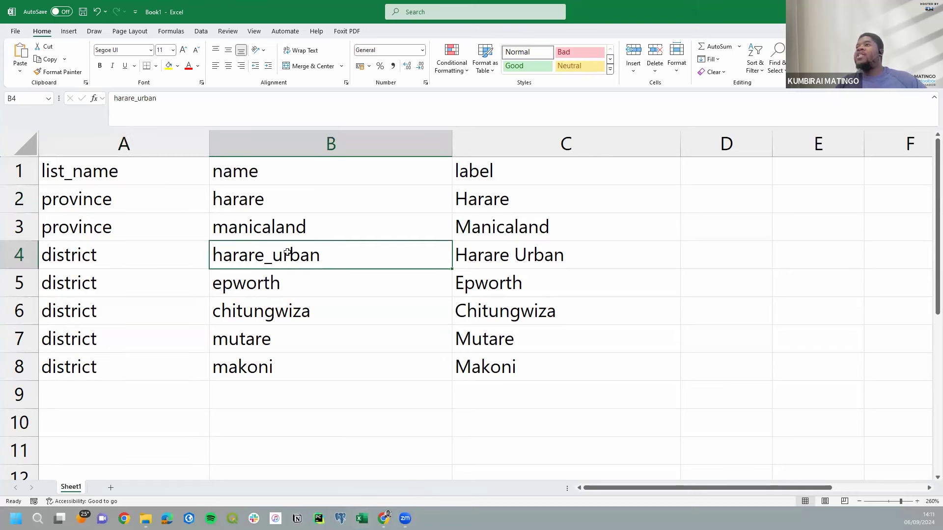
{"action": "left_click", "coordinate": [296, 202]}
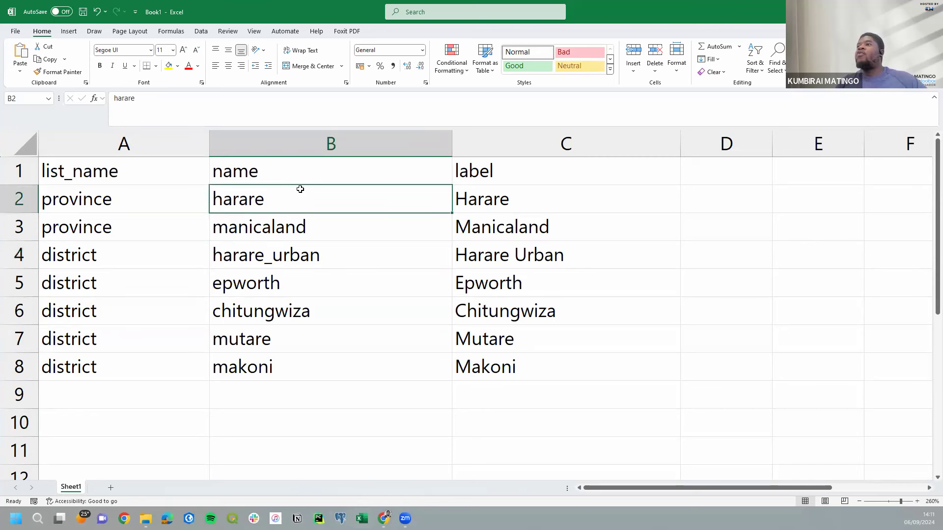
{"action": "key", "text": "Up"}
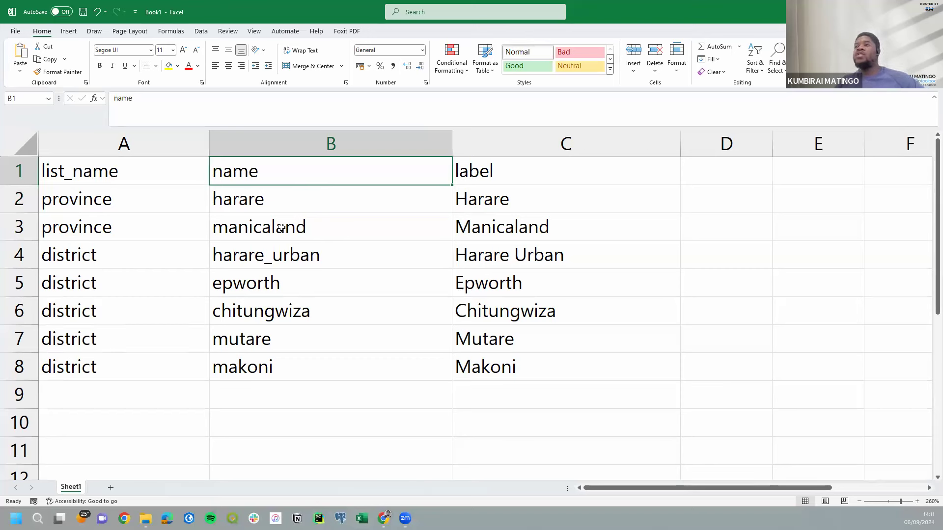
{"action": "left_click", "coordinate": [275, 257]}
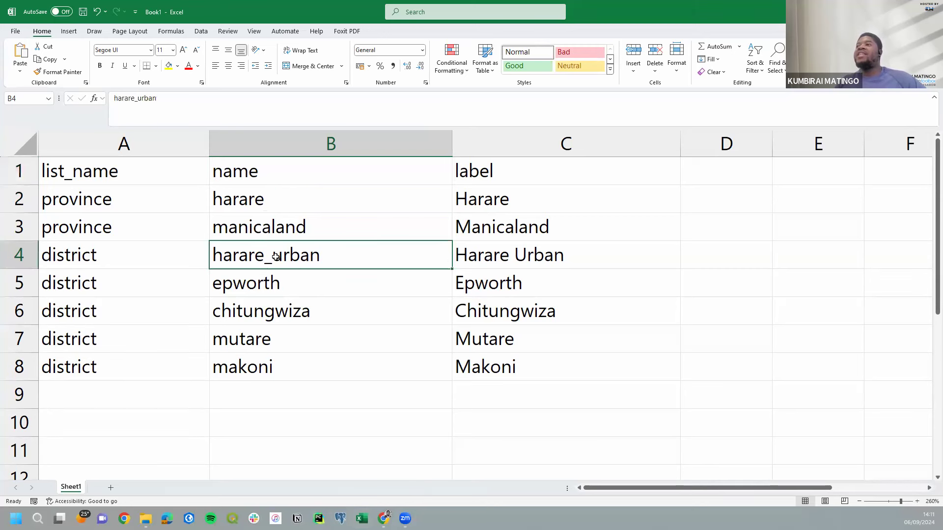
{"action": "left_click", "coordinate": [489, 257]}
{"action": "left_click", "coordinate": [569, 230]}
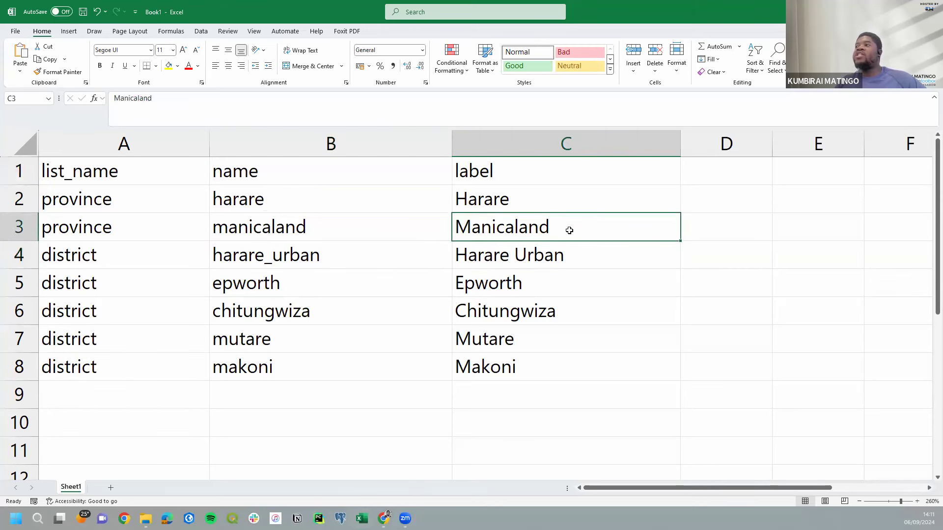
{"action": "left_click", "coordinate": [284, 254]}
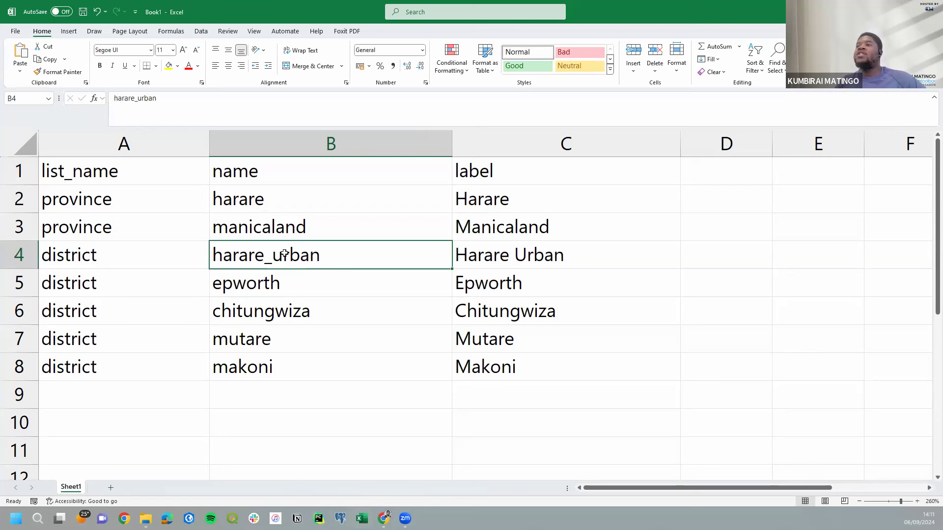
{"action": "key", "text": "Up"}
{"action": "key", "text": "Down"}
{"action": "left_click", "coordinate": [543, 225]}
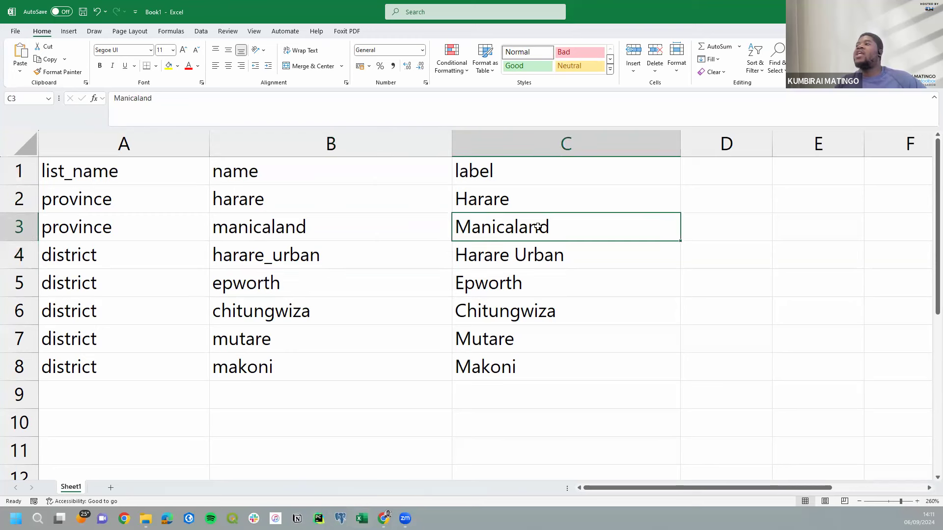
{"action": "key", "text": "Up"}
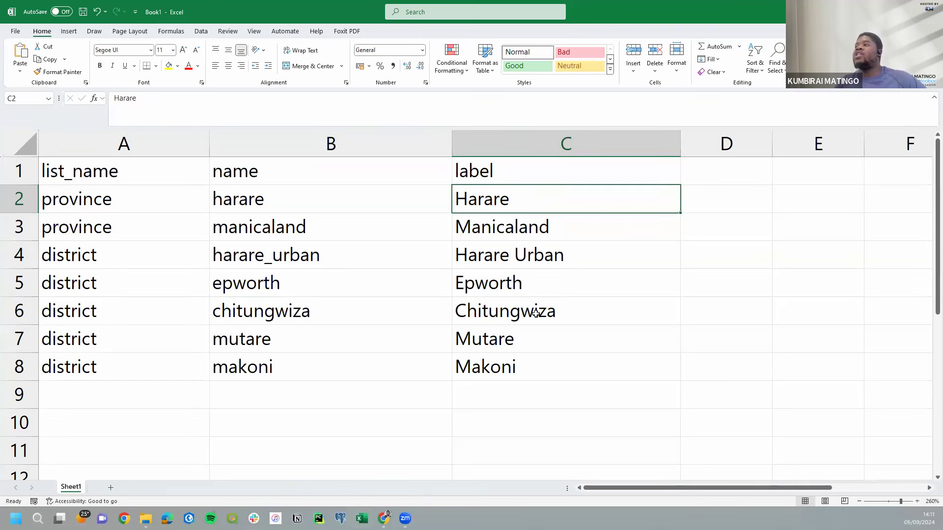
{"action": "key", "text": "Down"}
{"action": "key", "text": "Down"}
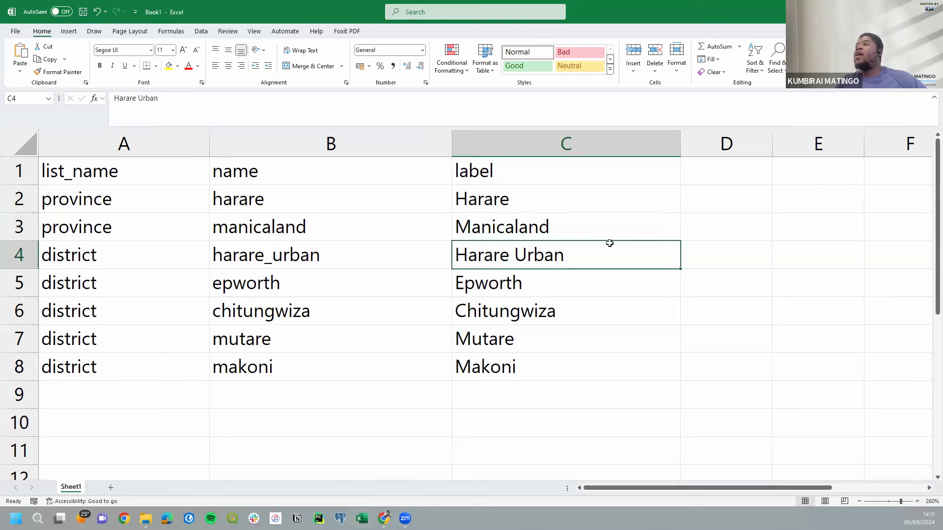
Widen column D and highlight the first district names and labels
{"action": "left_click_drag", "start_coordinate": [772, 144], "coordinate": [866, 144]}
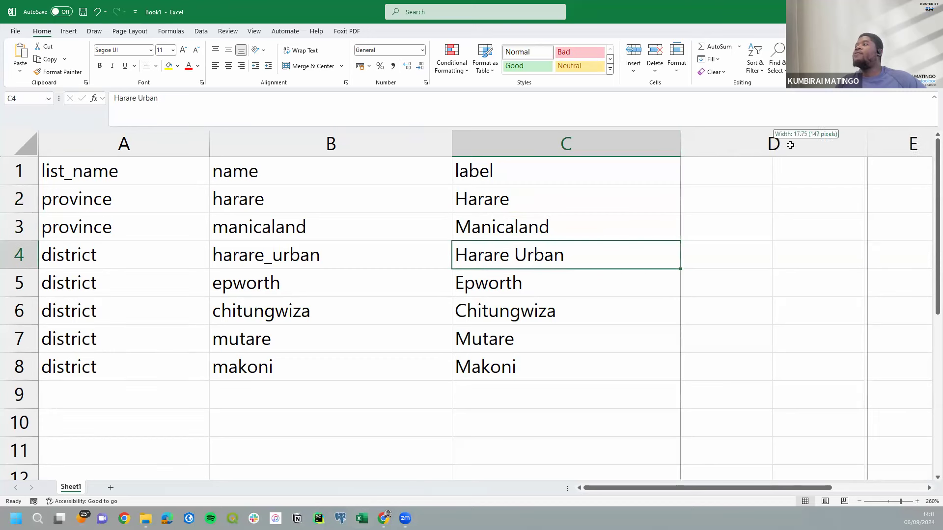
{"action": "left_click", "coordinate": [94, 196]}
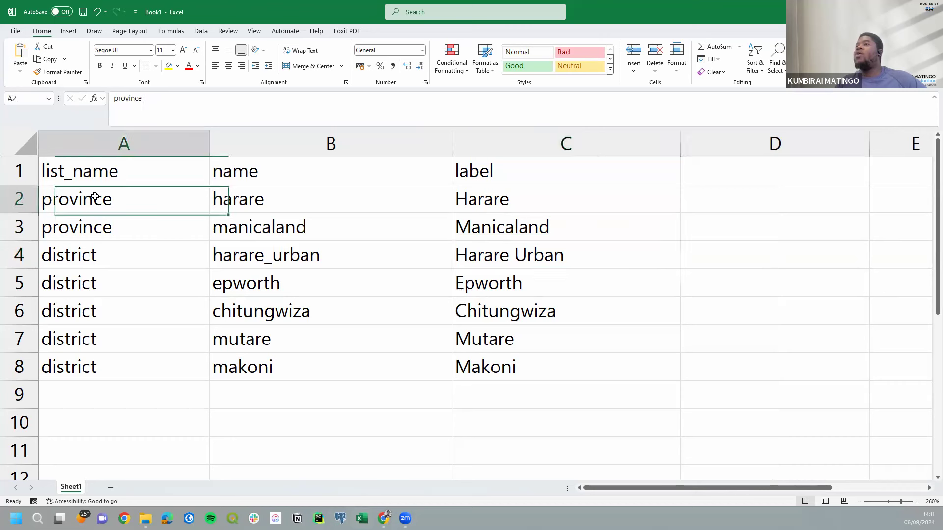
{"action": "left_click", "coordinate": [278, 199]}
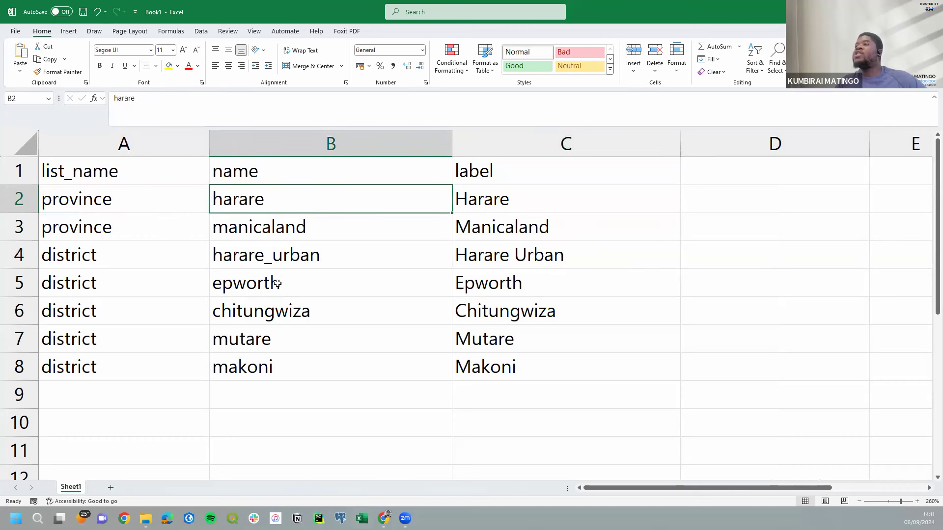
{"action": "left_click_drag", "start_coordinate": [285, 280], "coordinate": [435, 301]}
{"action": "left_click_drag", "start_coordinate": [333, 260], "coordinate": [486, 307]}
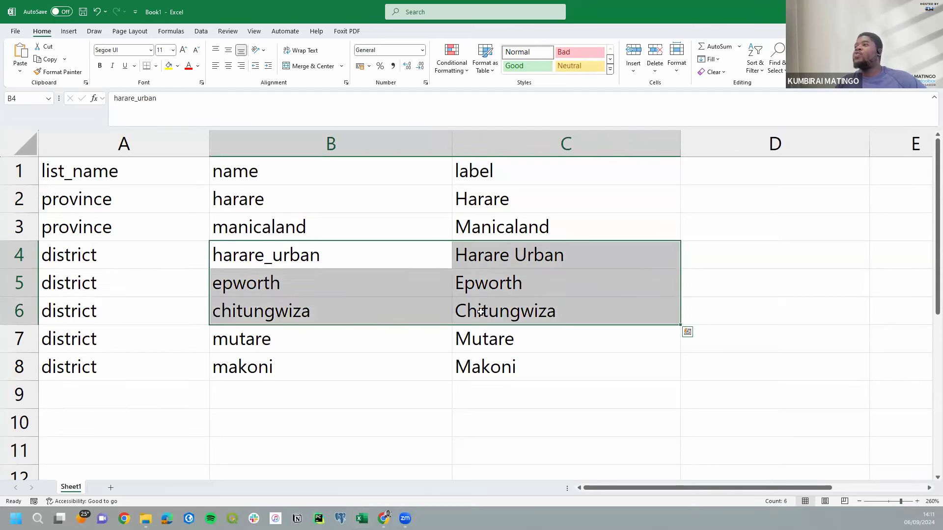
{"action": "left_click", "coordinate": [741, 182]}
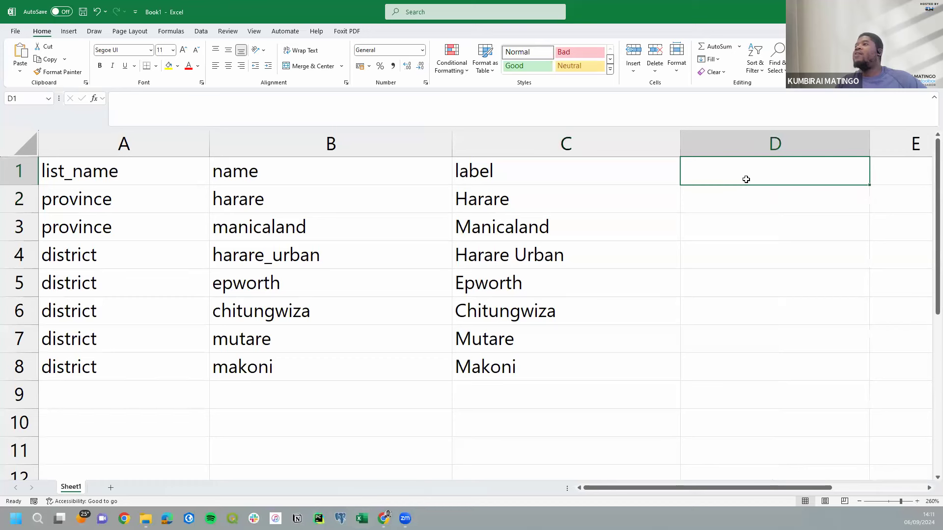
Head column D 'province' and enter harare in D4 for Harare Urban
{"action": "type", "text": "pro"}
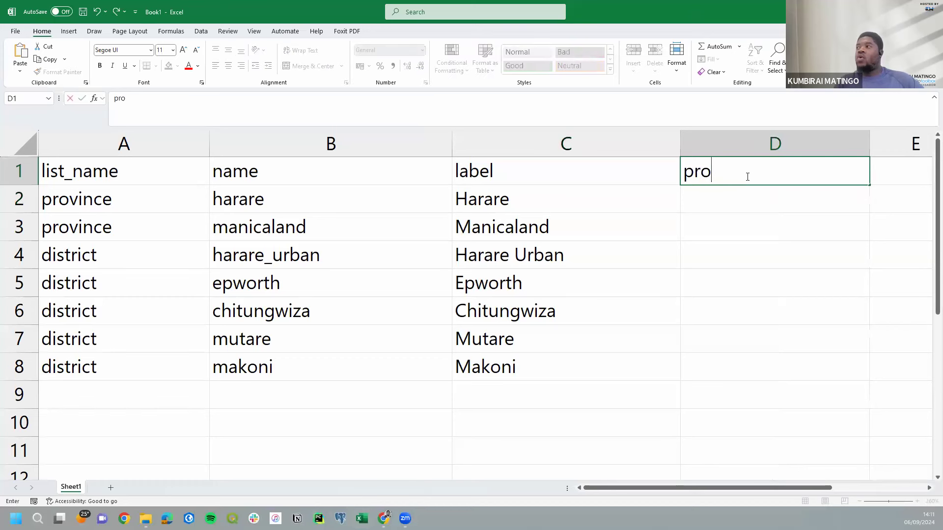
{"action": "type", "text": "vince"}
{"action": "key", "text": "Return"}
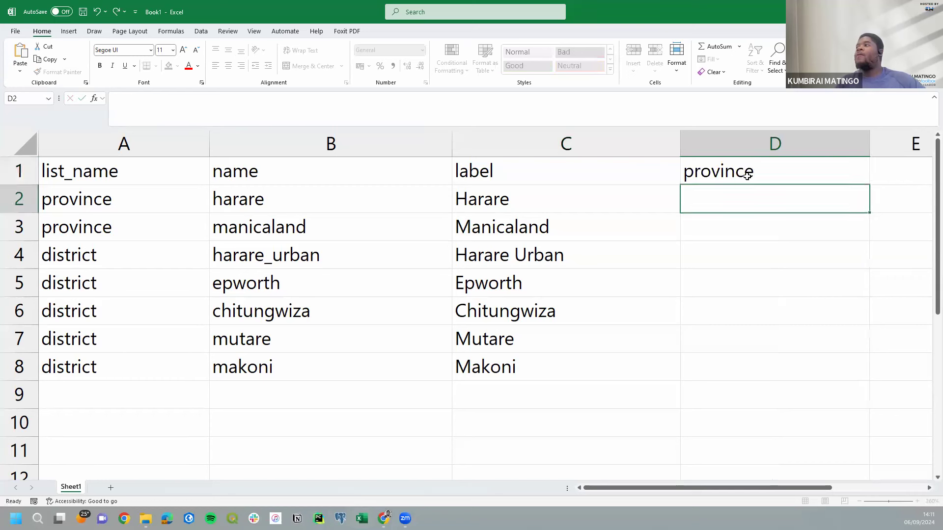
{"action": "key", "text": "Up"}
{"action": "key", "text": "Left"}
{"action": "key", "text": "Left"}
{"action": "key", "text": "Left"}
{"action": "key", "text": "Down"}
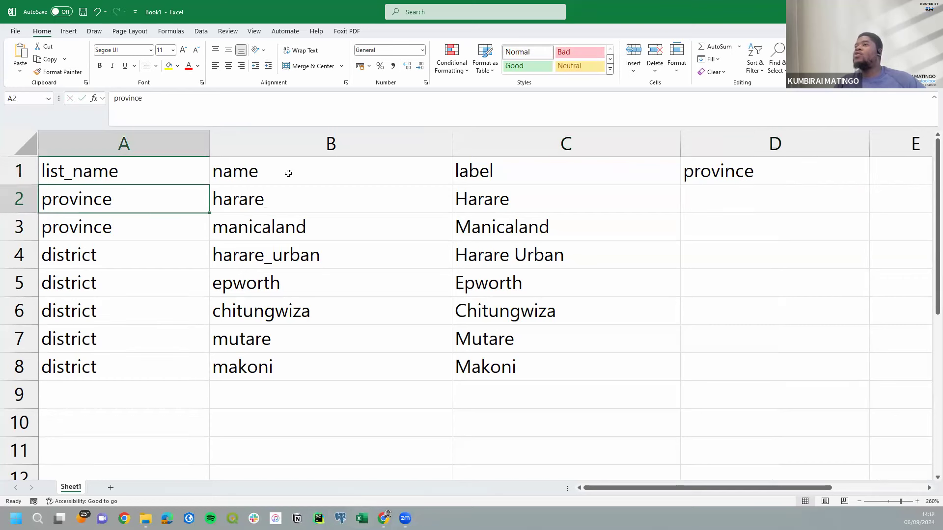
{"action": "left_click", "coordinate": [755, 201]}
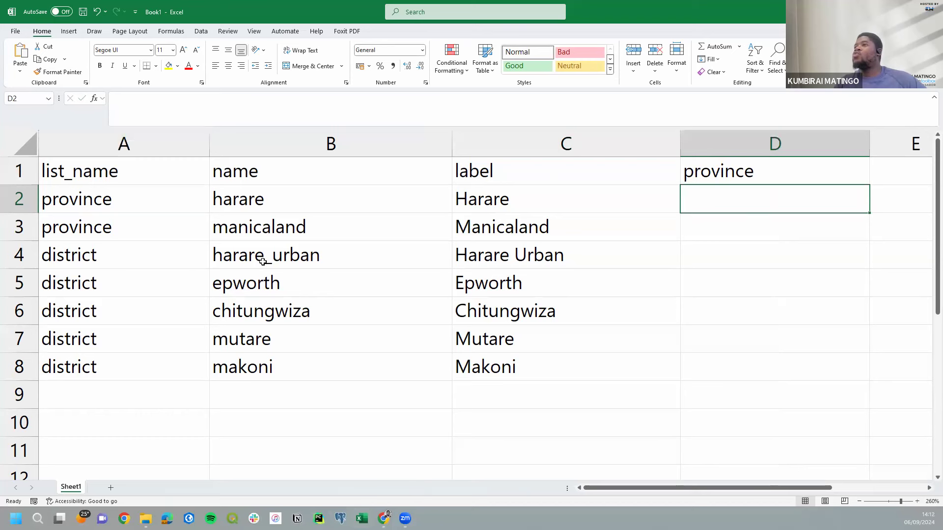
{"action": "left_click", "coordinate": [177, 261]}
{"action": "left_click", "coordinate": [372, 257]}
{"action": "left_click", "coordinate": [564, 259]}
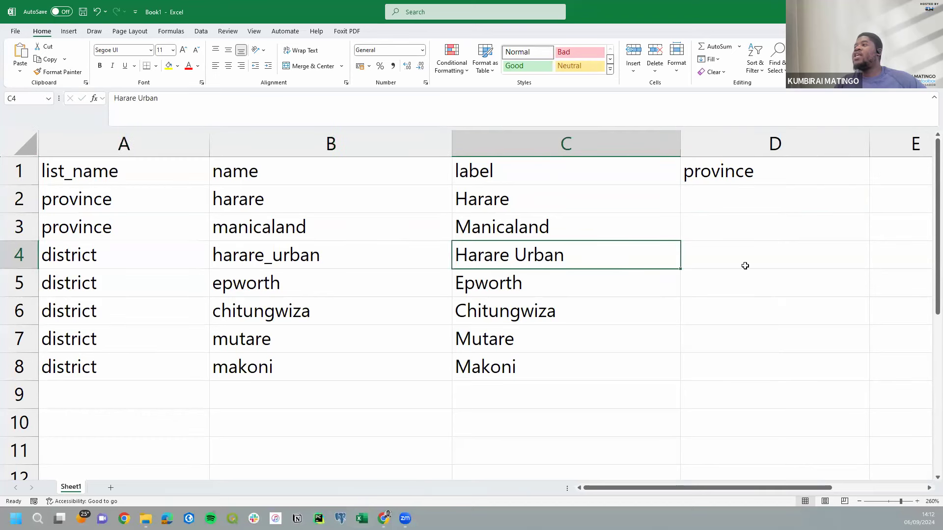
{"action": "left_click", "coordinate": [745, 265]}
{"action": "type", "text": "harare"}
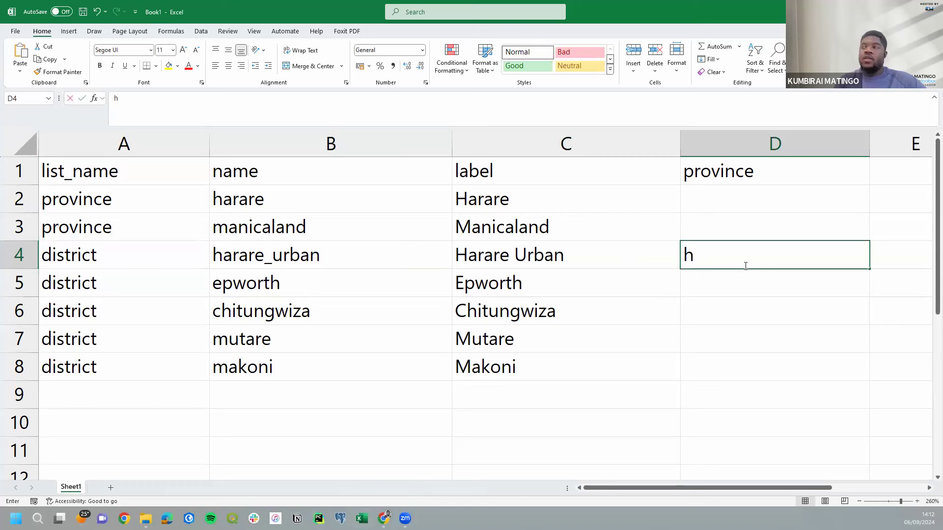
{"action": "key", "text": "Return"}
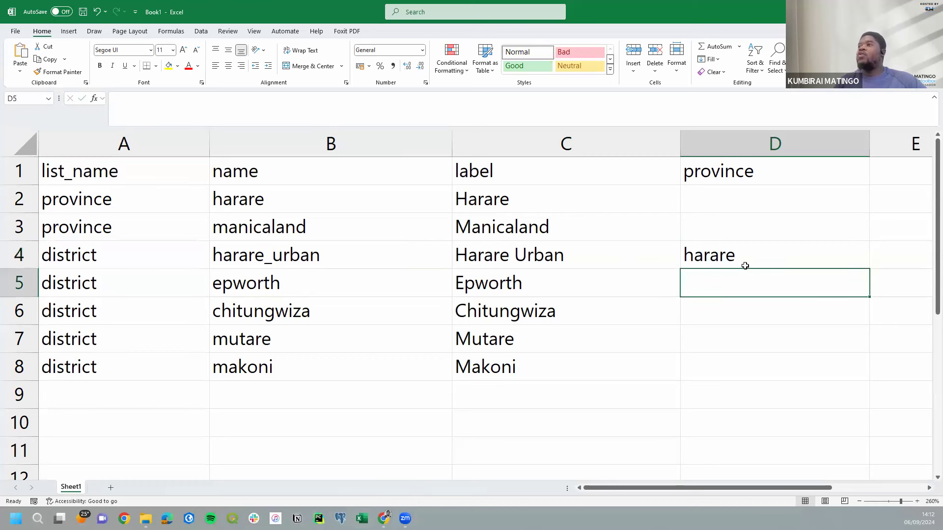
Fill harare down from D4 into D5 and D6 for Epworth and Chitungwiza
{"action": "left_click", "coordinate": [261, 177]}
{"action": "left_click", "coordinate": [265, 196]}
{"action": "left_click", "coordinate": [277, 180]}
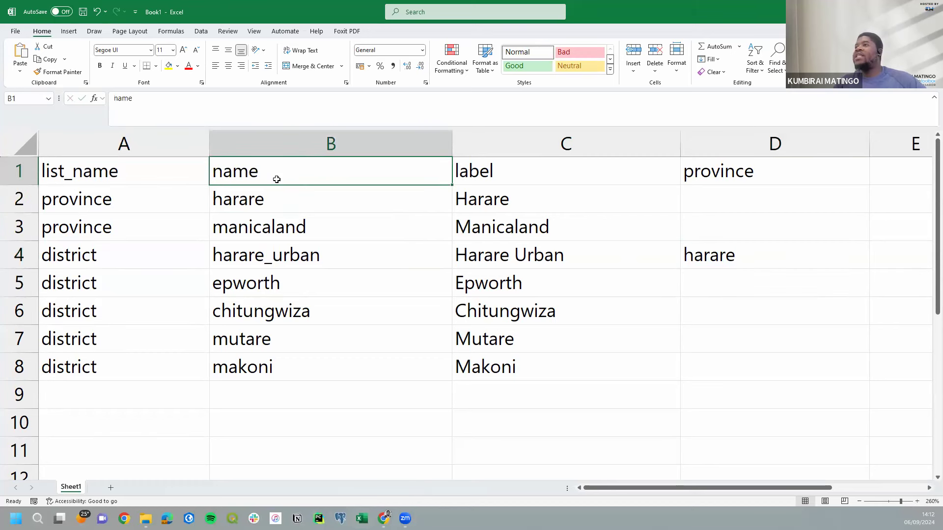
{"action": "left_click", "coordinate": [732, 256]}
{"action": "left_click_drag", "start_coordinate": [870, 284], "coordinate": [868, 319]}
Copy manicaland from B3 into D7 and fill it down to D8
{"action": "left_click", "coordinate": [735, 341]}
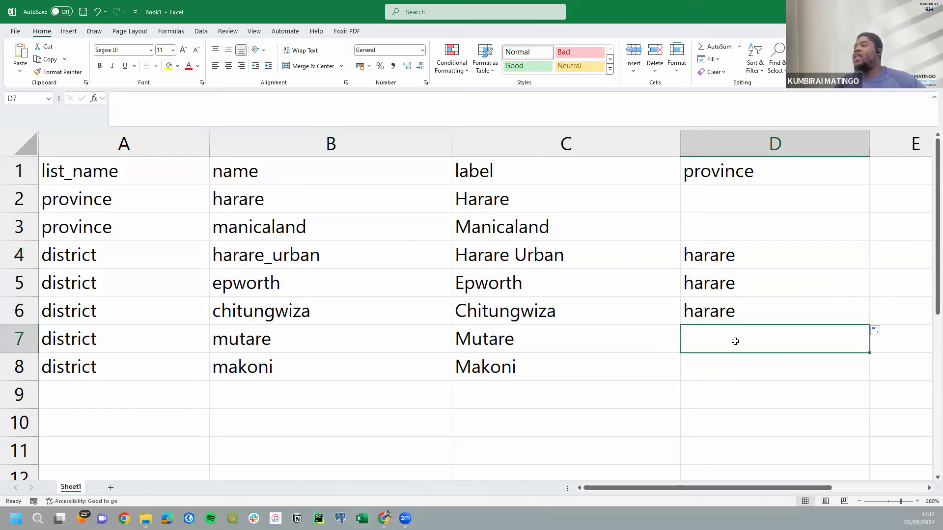
{"action": "left_click", "coordinate": [276, 225]}
{"action": "double_click", "coordinate": [160, 100]}
{"action": "key", "text": "ctrl+c"}
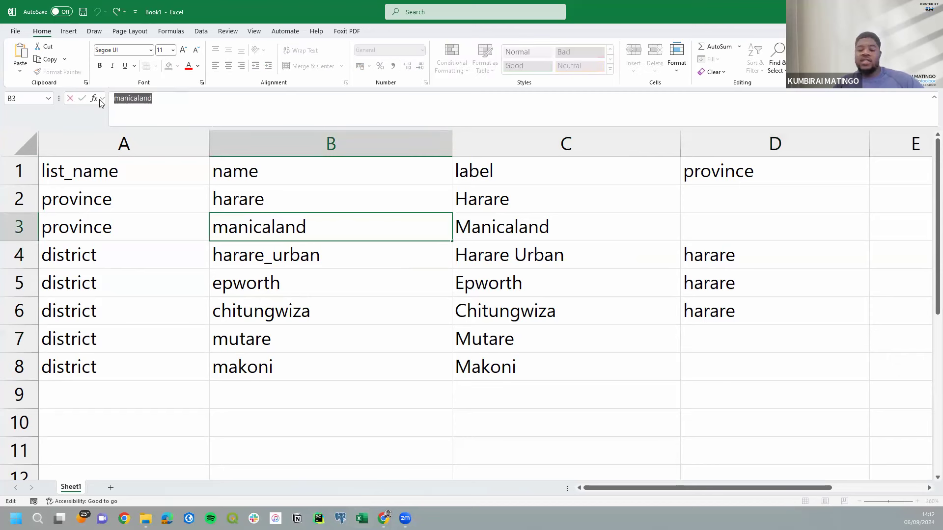
{"action": "left_click", "coordinate": [742, 341]}
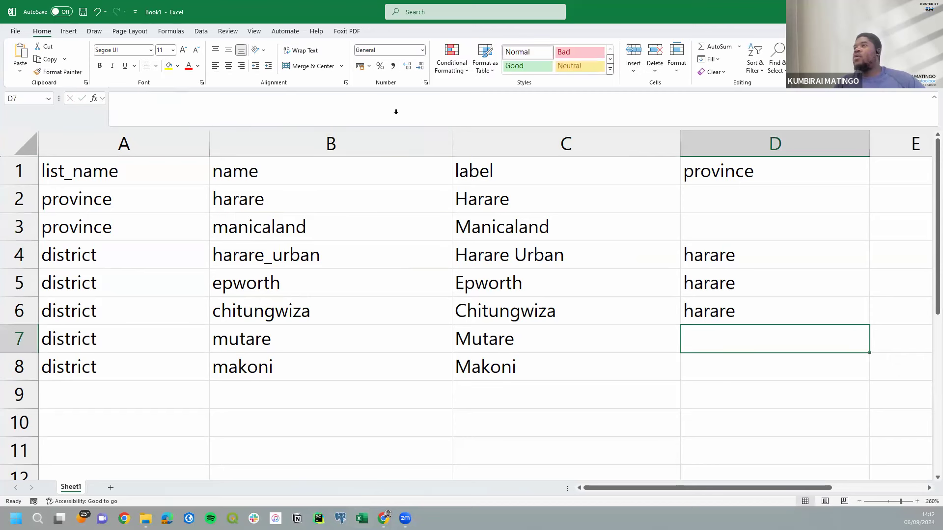
{"action": "key", "text": "ctrl+v"}
{"action": "key", "text": "Return"}
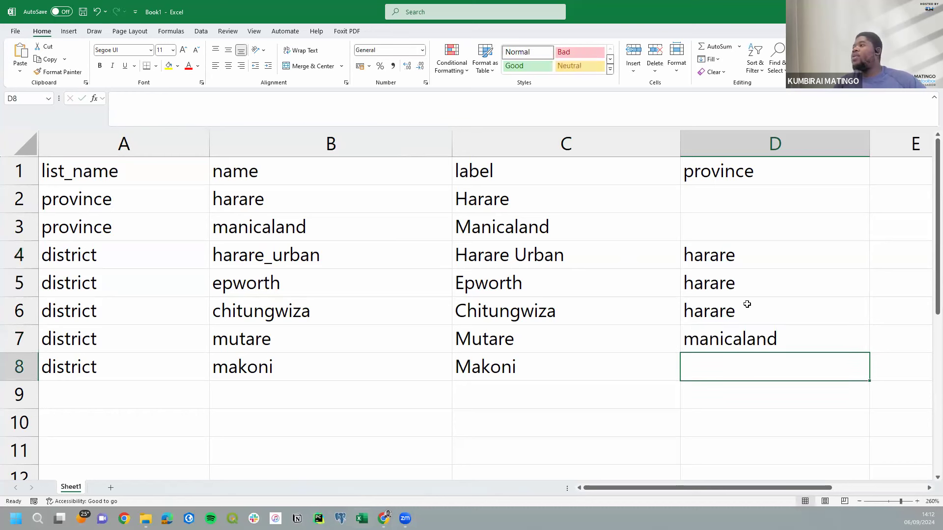
{"action": "left_click", "coordinate": [791, 340]}
{"action": "left_click_drag", "start_coordinate": [873, 353], "coordinate": [848, 383]}
{"action": "left_click", "coordinate": [808, 403]}
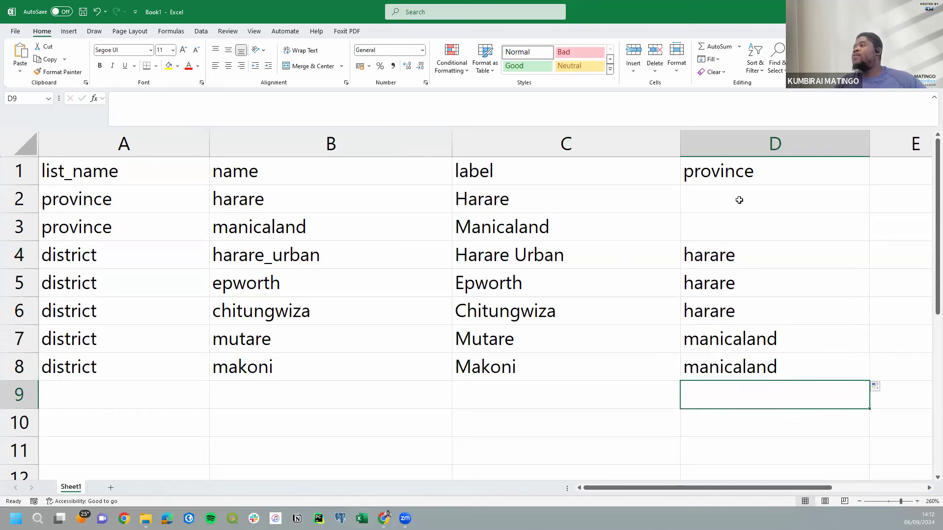
Highlight the three harare districts and the two manicaland entries to show the province link
{"action": "left_click", "coordinate": [740, 172]}
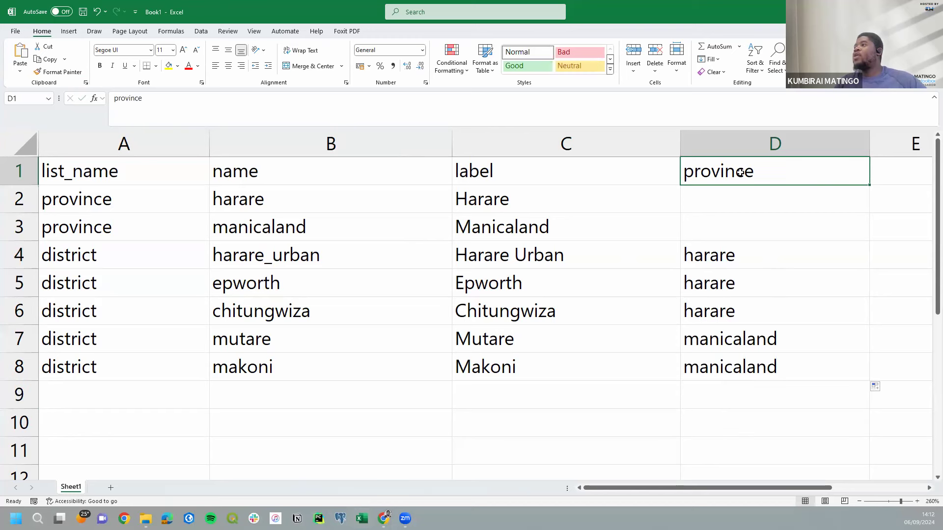
{"action": "left_click", "coordinate": [716, 259]}
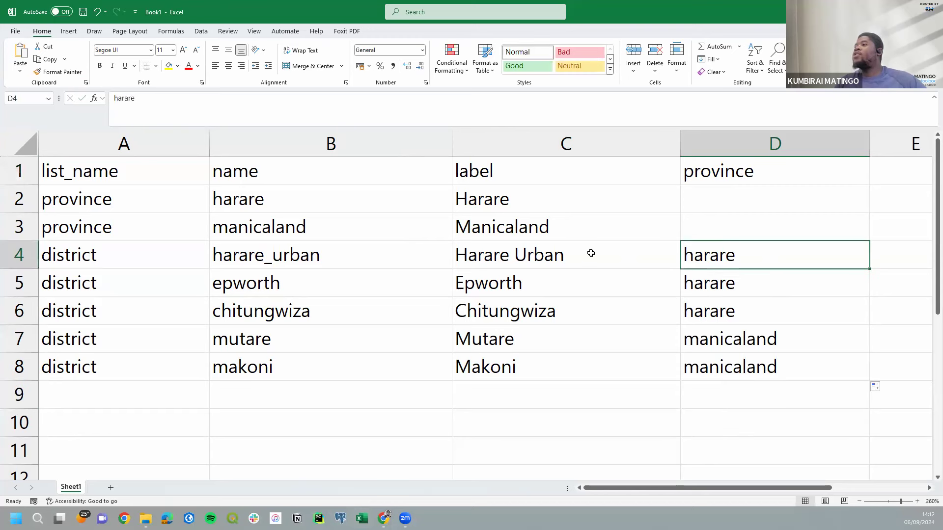
{"action": "left_click_drag", "start_coordinate": [167, 258], "coordinate": [622, 318]}
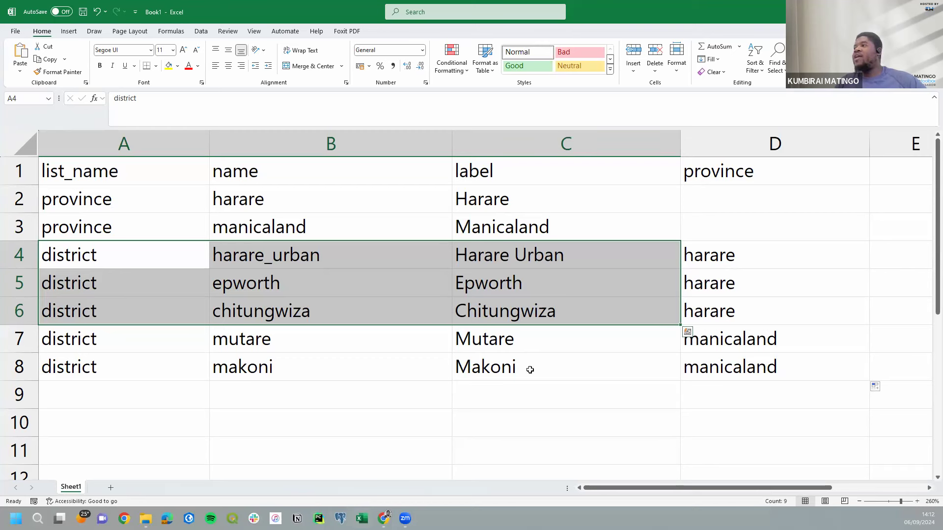
{"action": "left_click", "coordinate": [530, 341]}
{"action": "left_click", "coordinate": [109, 344]}
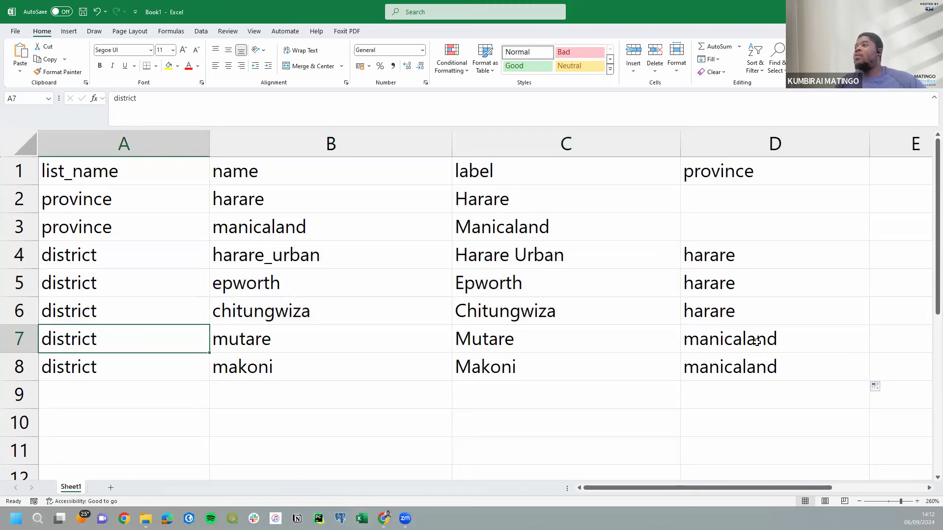
{"action": "left_click_drag", "start_coordinate": [720, 347], "coordinate": [694, 365]}
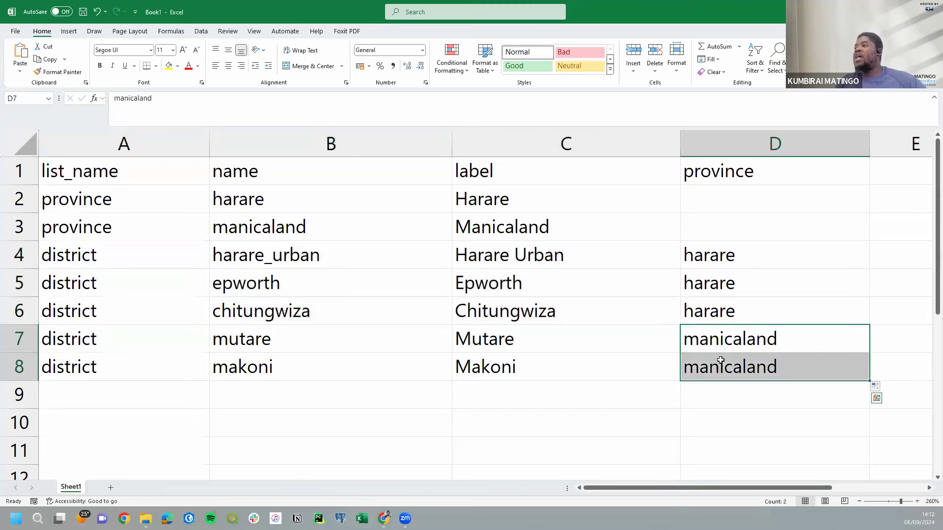
{"action": "left_click", "coordinate": [711, 415]}
Copy the whole choices table A1:D8 and switch to the browser
{"action": "left_click_drag", "start_coordinate": [817, 363], "coordinate": [81, 165]}
{"action": "key", "text": "ctrl+c"}
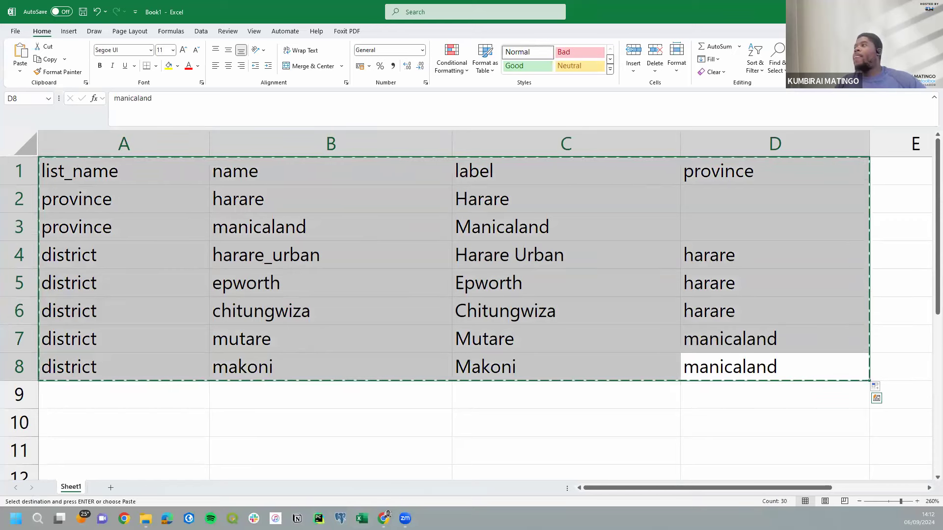
{"action": "key", "text": "alt+Tab"}
Import the copied choices table as a cascading select, adding province and district questions
{"action": "left_click", "coordinate": [564, 13]}
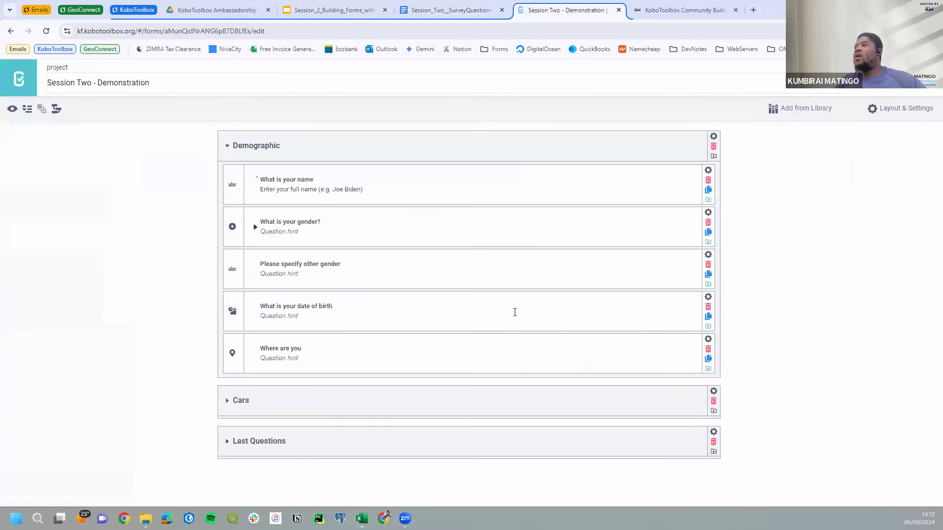
{"action": "left_click", "coordinate": [227, 145]}
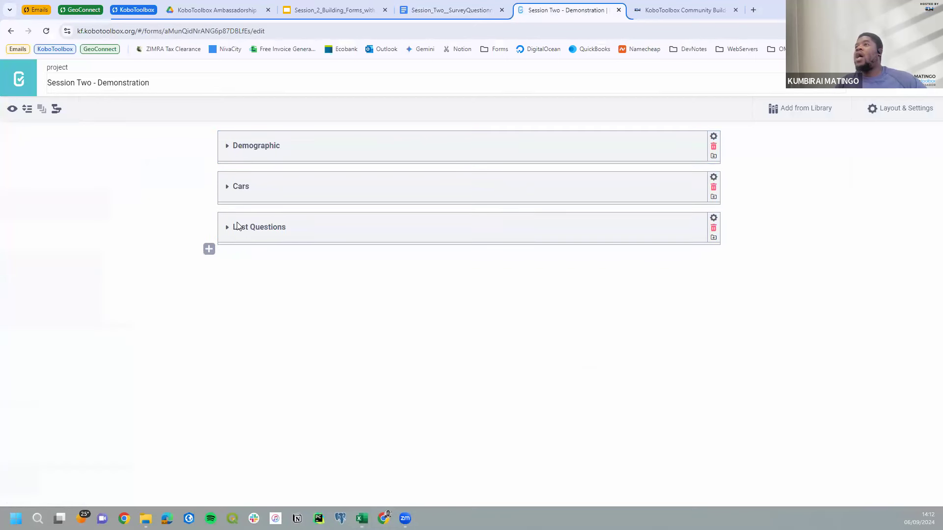
{"action": "left_click", "coordinate": [56, 109]}
{"action": "left_click", "coordinate": [333, 243]}
{"action": "key", "text": "ctrl+v"}
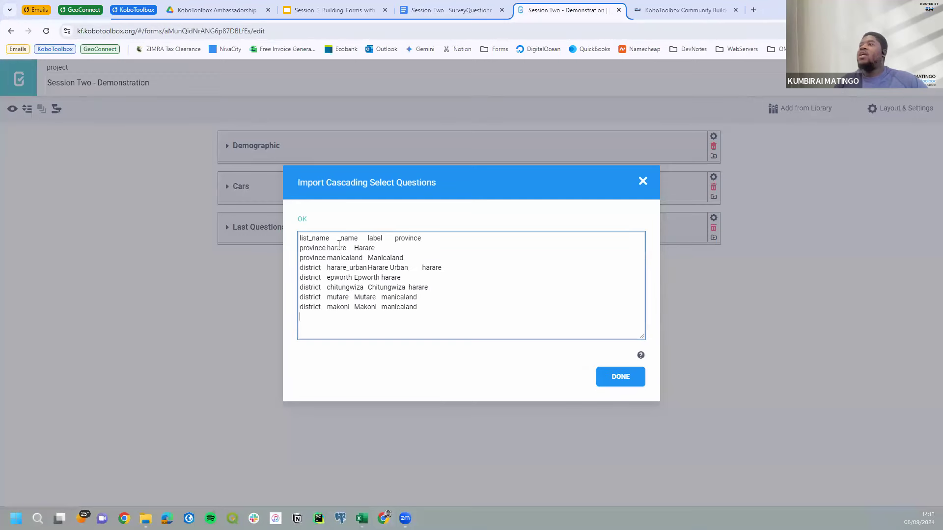
{"action": "left_click", "coordinate": [621, 376]}
{"action": "scroll", "coordinate": [737, 343], "scroll_direction": "down", "scroll_amount": 2}
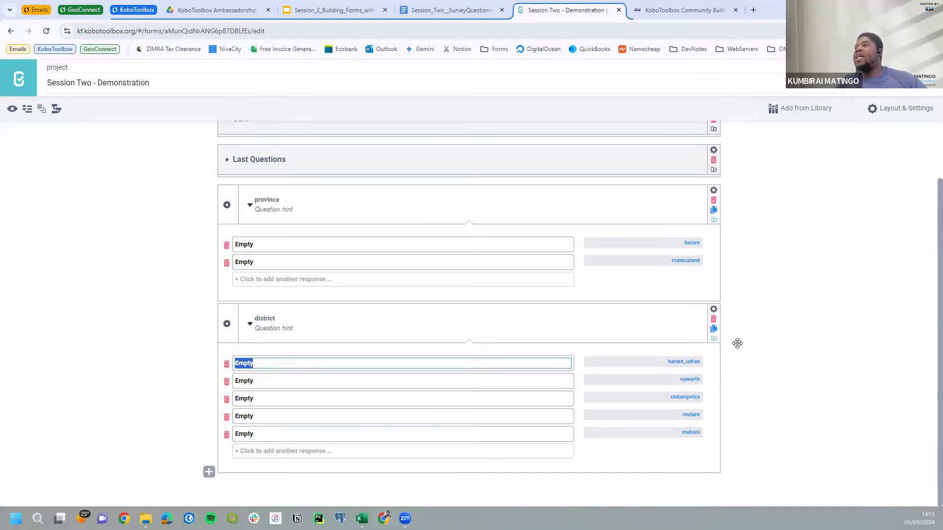
Label the two province choices Harare and Manicaland
{"action": "left_click", "coordinate": [250, 244]}
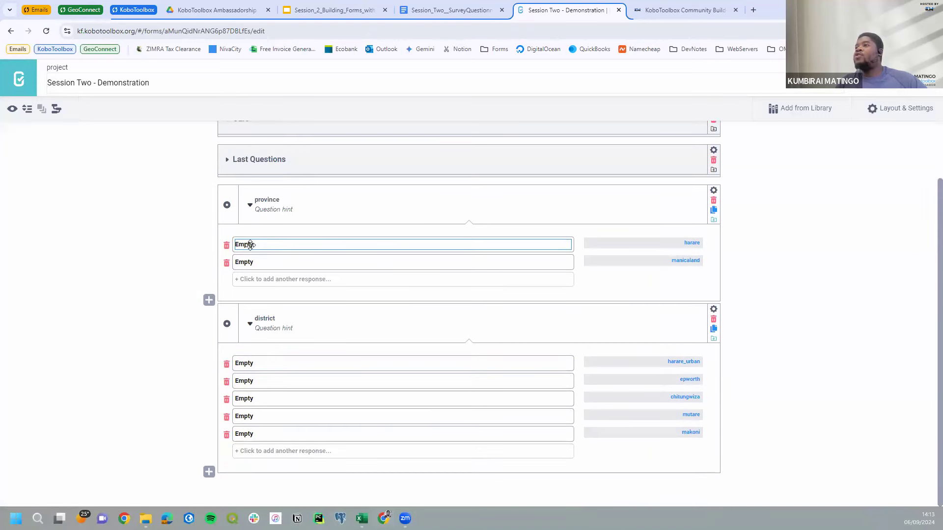
{"action": "double_click", "coordinate": [244, 245]}
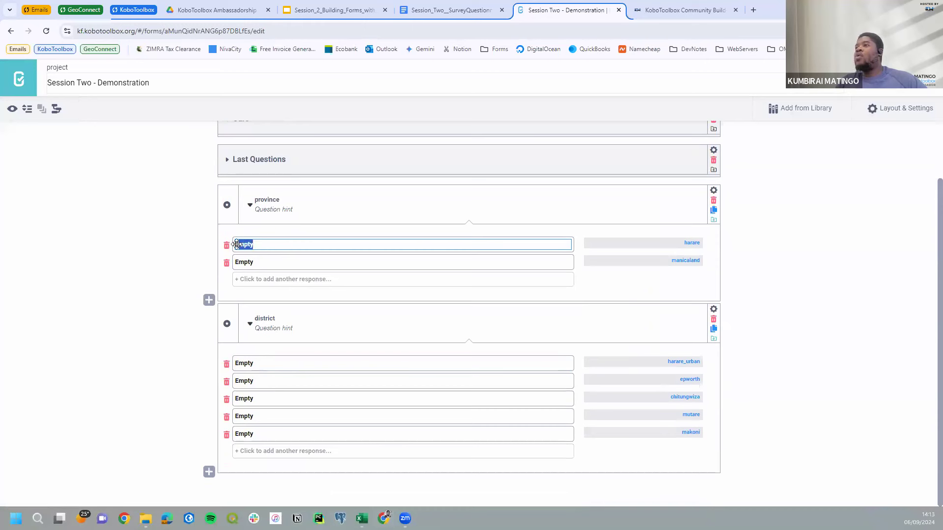
{"action": "left_click", "coordinate": [257, 262]}
{"action": "double_click", "coordinate": [238, 262]}
{"action": "left_click", "coordinate": [252, 245]}
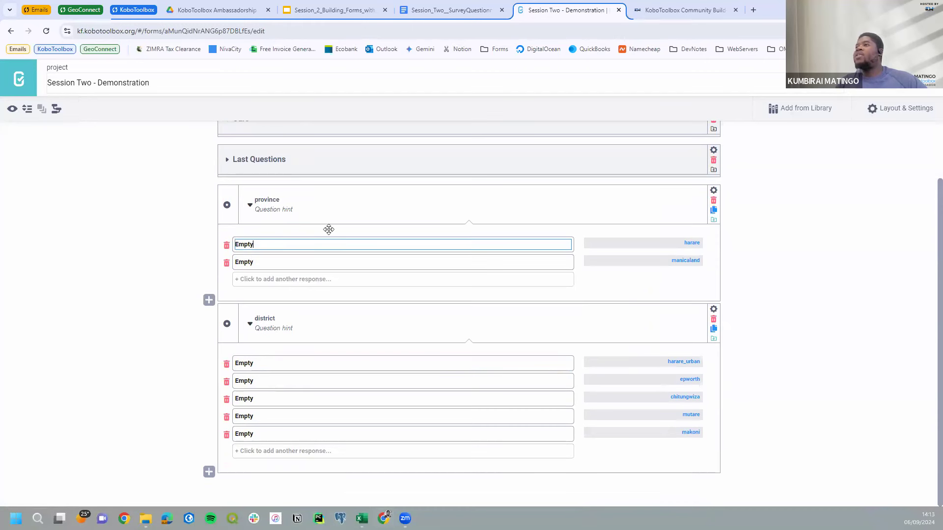
{"action": "double_click", "coordinate": [243, 245]}
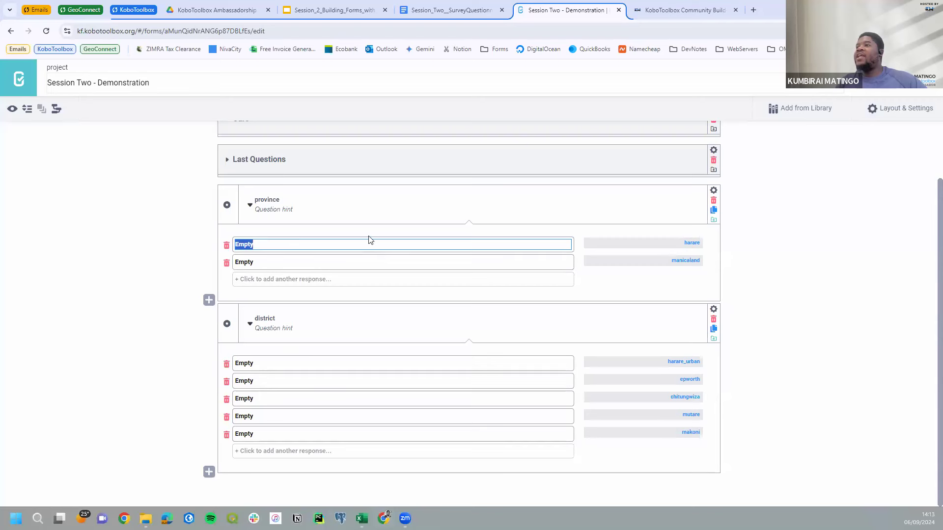
{"action": "type", "text": "Hrar"}
{"action": "key", "text": "BackSpace"}
{"action": "key", "text": "BackSpace"}
{"action": "key", "text": "BackSpace"}
{"action": "type", "text": "arare"}
{"action": "left_click", "coordinate": [254, 262]}
{"action": "type", "text": "Manicaland"}
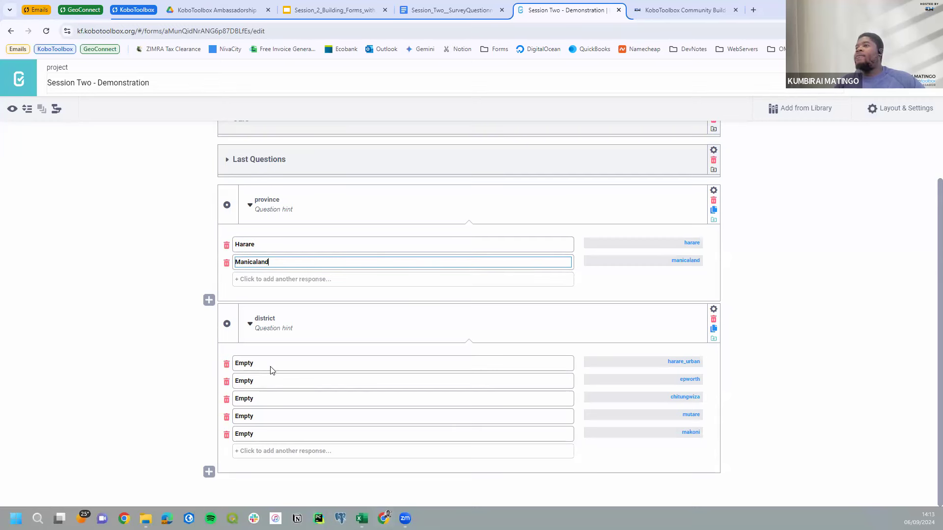
Label the district choices Harare-Urban, Epworth, Chitungwiza, Mutare and Makoni, then save the form
{"action": "left_click", "coordinate": [236, 365]}
{"action": "type", "text": "Harare-Urban"}
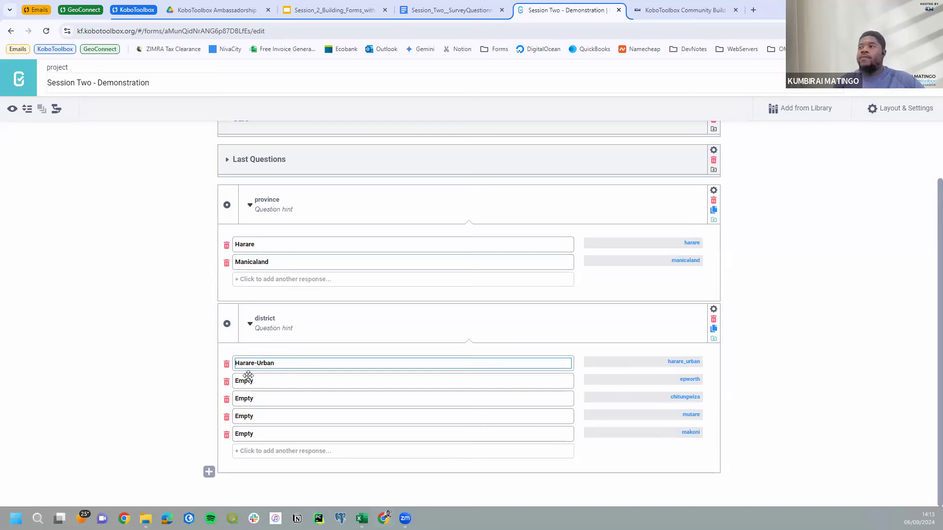
{"action": "left_click", "coordinate": [251, 381]}
{"action": "type", "text": "Ep"}
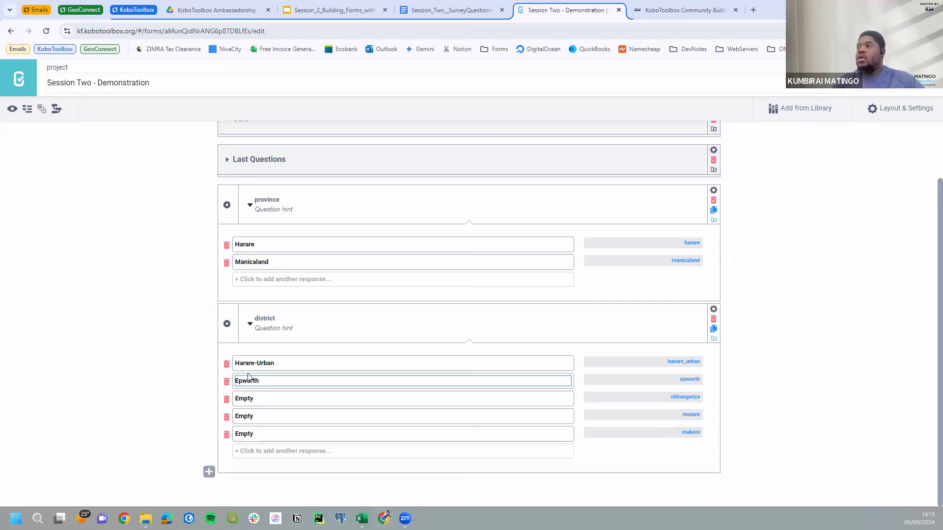
{"action": "left_click_drag", "start_coordinate": [255, 398], "coordinate": [236, 398]}
{"action": "type", "text": "Chitungwiza"}
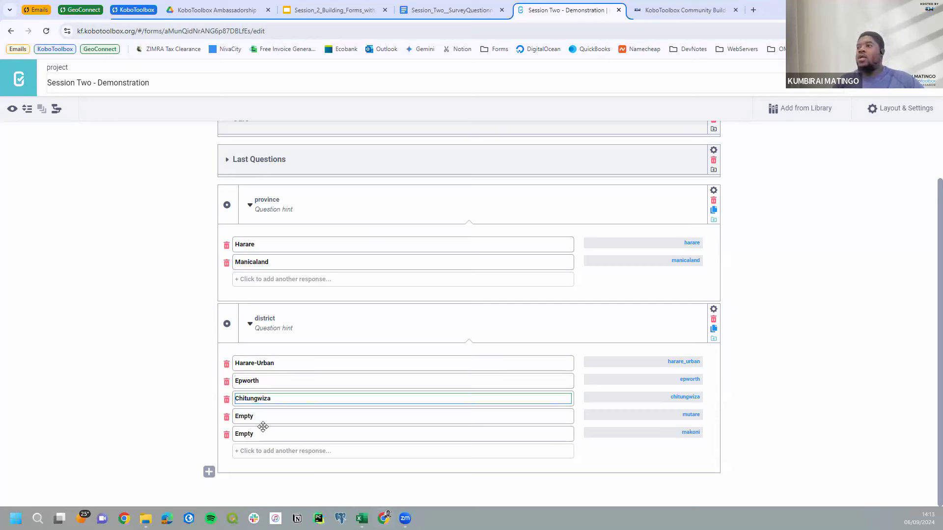
{"action": "left_click_drag", "start_coordinate": [256, 416], "coordinate": [231, 417]}
{"action": "type", "text": "Muta"}
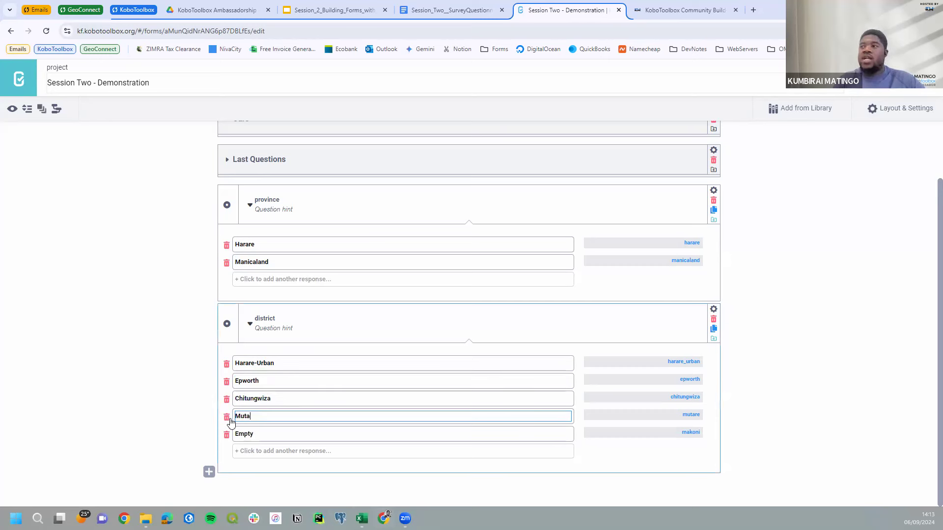
{"action": "type", "text": "re"}
{"action": "left_click_drag", "start_coordinate": [255, 434], "coordinate": [230, 434]}
{"action": "type", "text": "Makoni"}
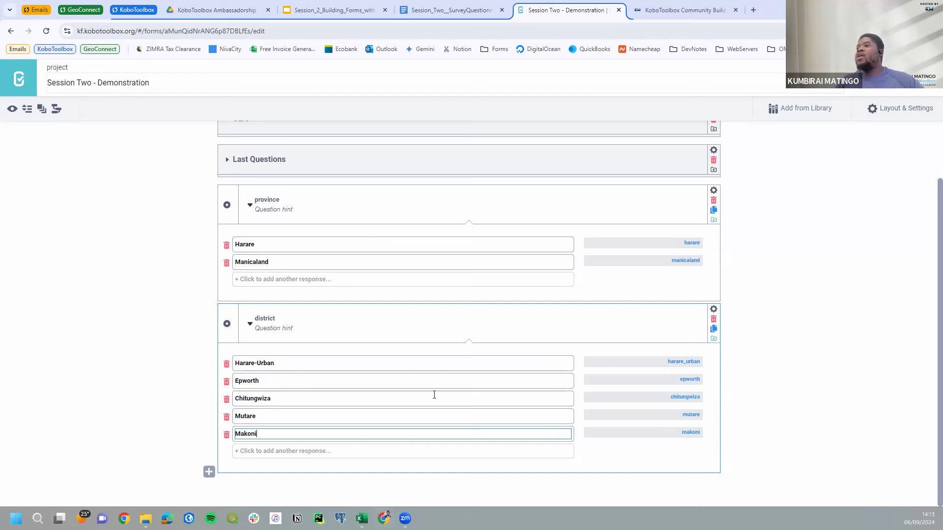
{"action": "left_click", "coordinate": [873, 108]}
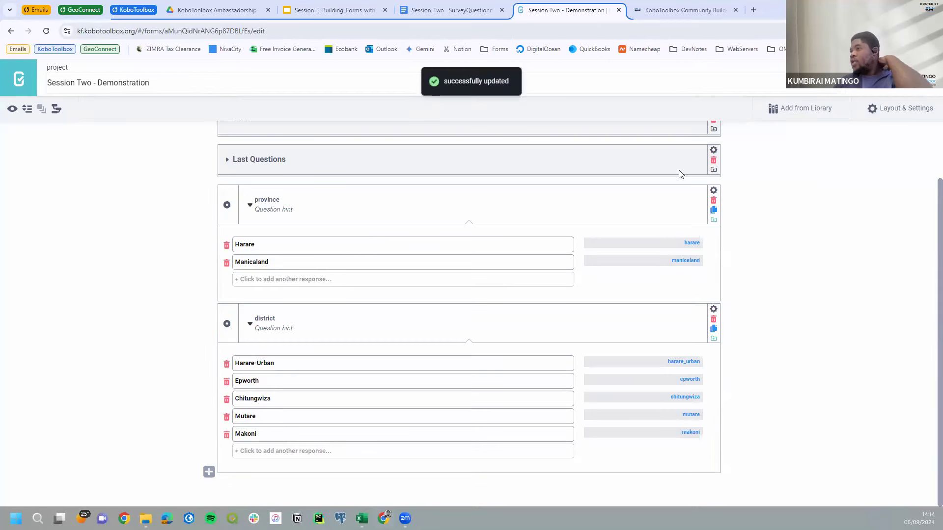
Preview the form and collapse the Demographic and Cars sections to reach the province question
{"action": "left_click", "coordinate": [12, 112]}
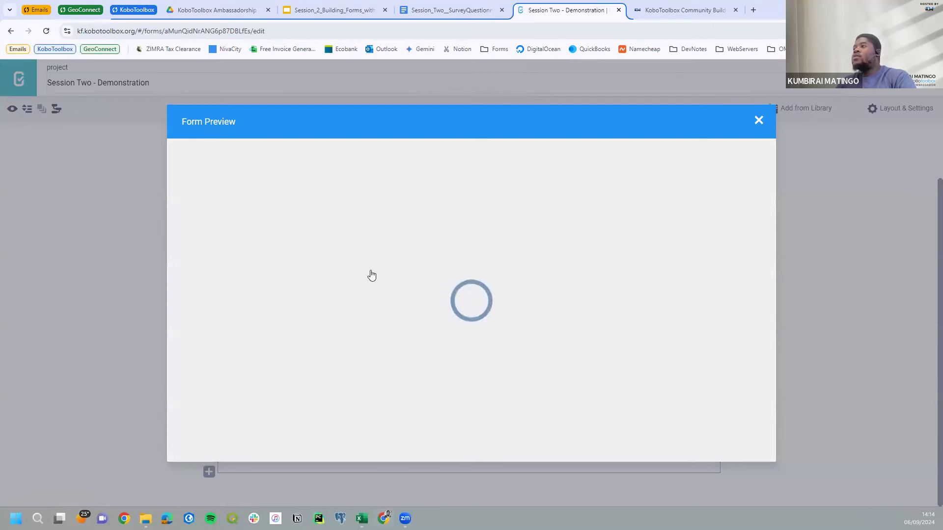
{"action": "left_click", "coordinate": [210, 281]}
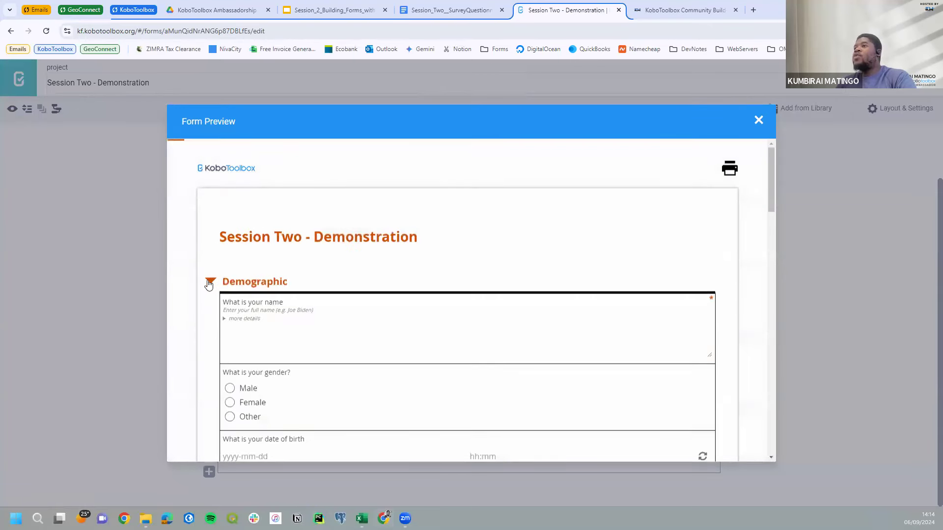
{"action": "left_click", "coordinate": [211, 305]}
{"action": "left_click", "coordinate": [211, 330]}
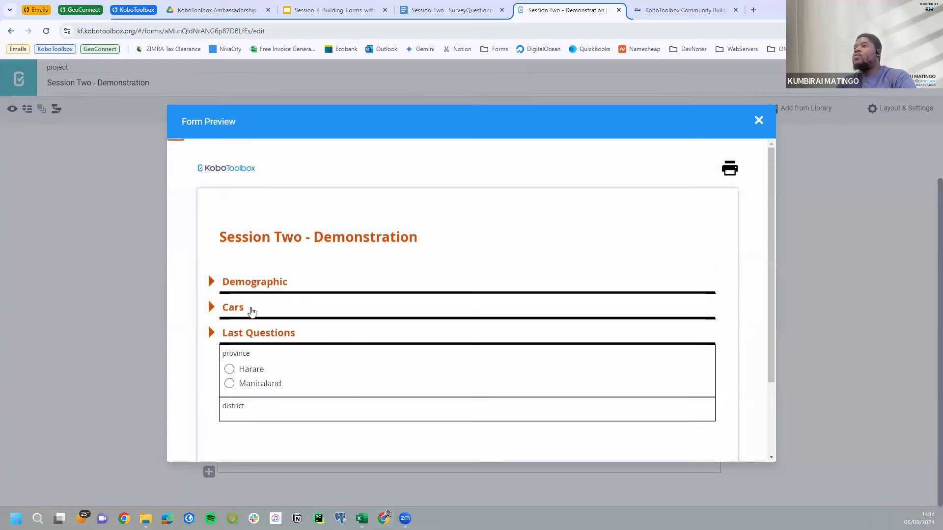
{"action": "scroll", "coordinate": [264, 308], "scroll_direction": "down", "scroll_amount": 1}
{"action": "scroll", "coordinate": [264, 308], "scroll_direction": "down", "scroll_amount": 1}
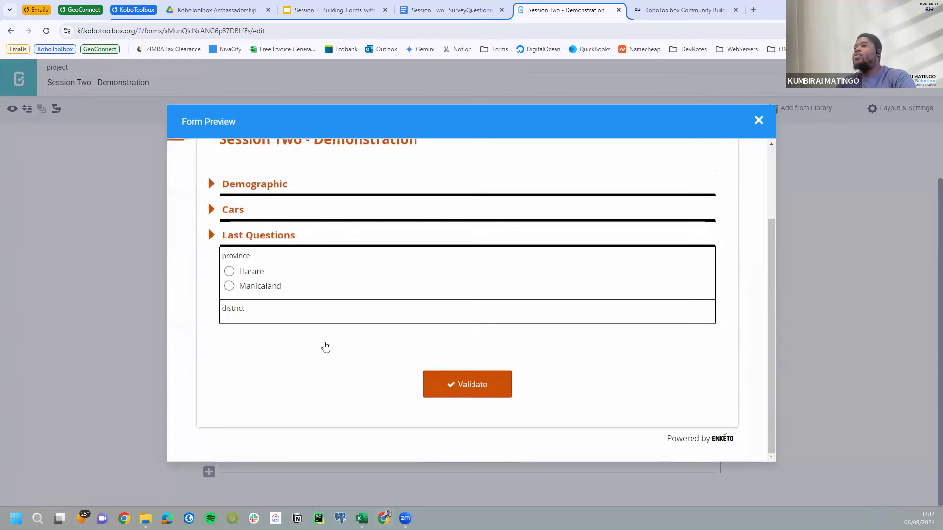
Switch the province between Harare and Manicaland to verify the district filter, then close the preview
{"action": "left_click", "coordinate": [248, 265]}
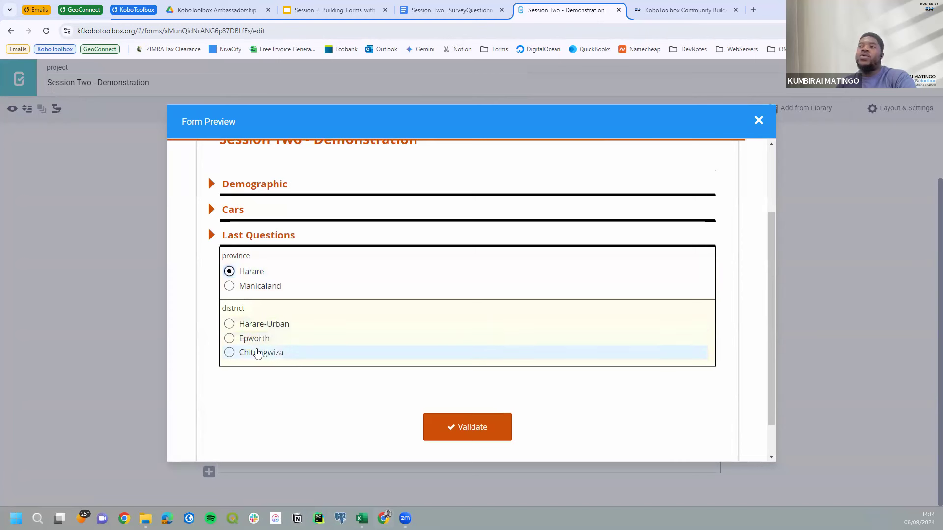
{"action": "left_click", "coordinate": [257, 294]}
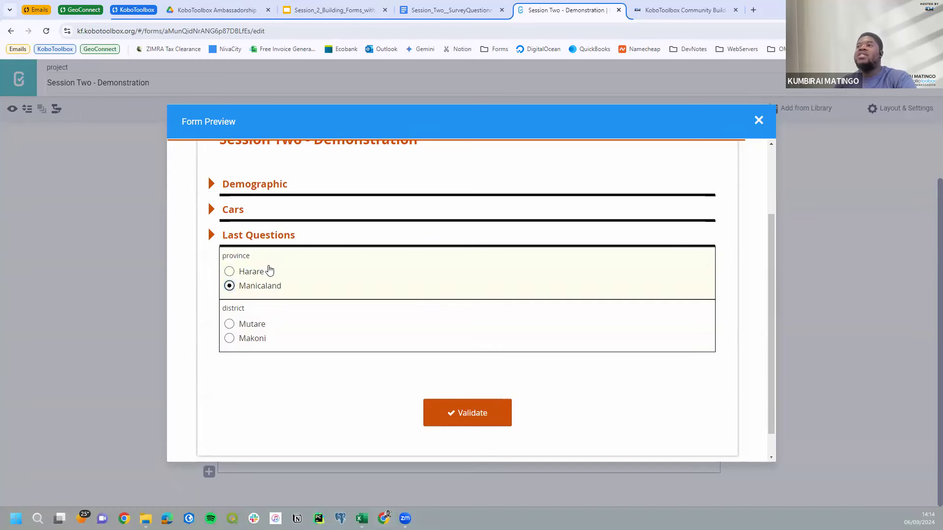
{"action": "left_click", "coordinate": [239, 273]}
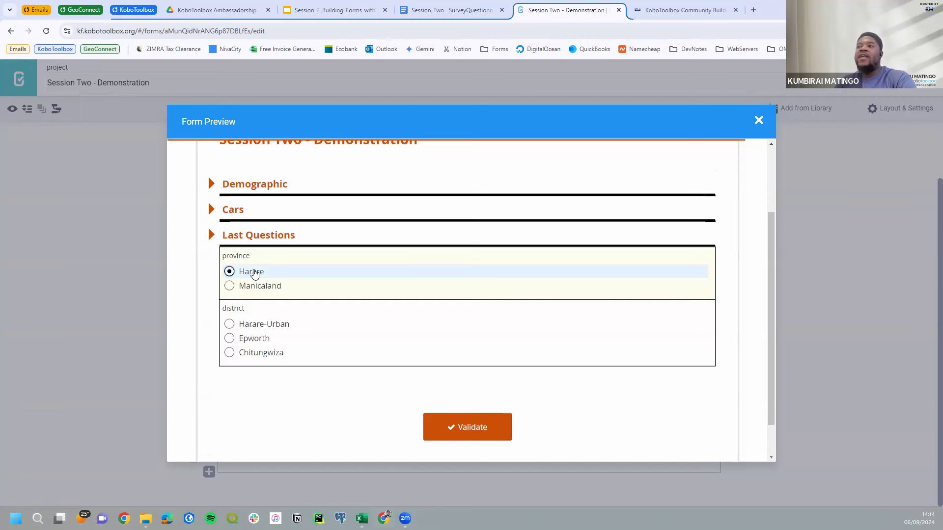
{"action": "left_click", "coordinate": [260, 285]}
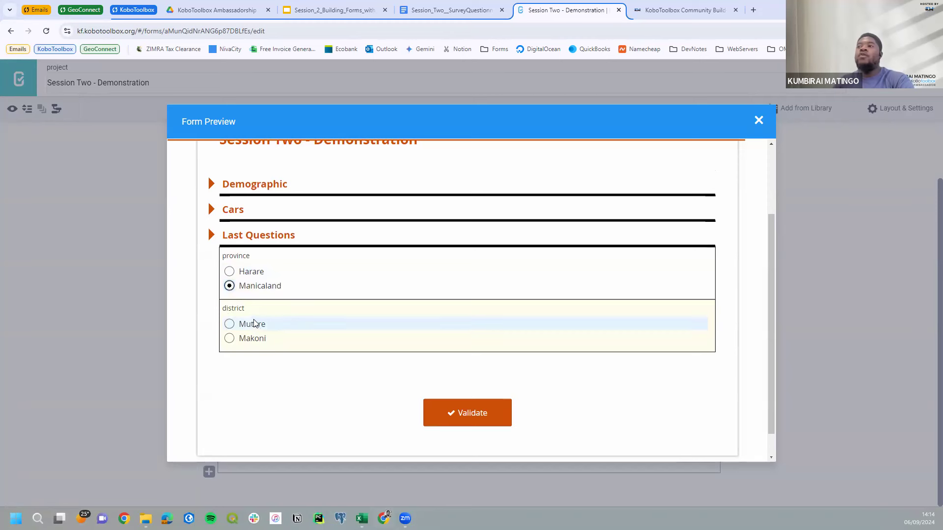
{"action": "left_click", "coordinate": [256, 273]}
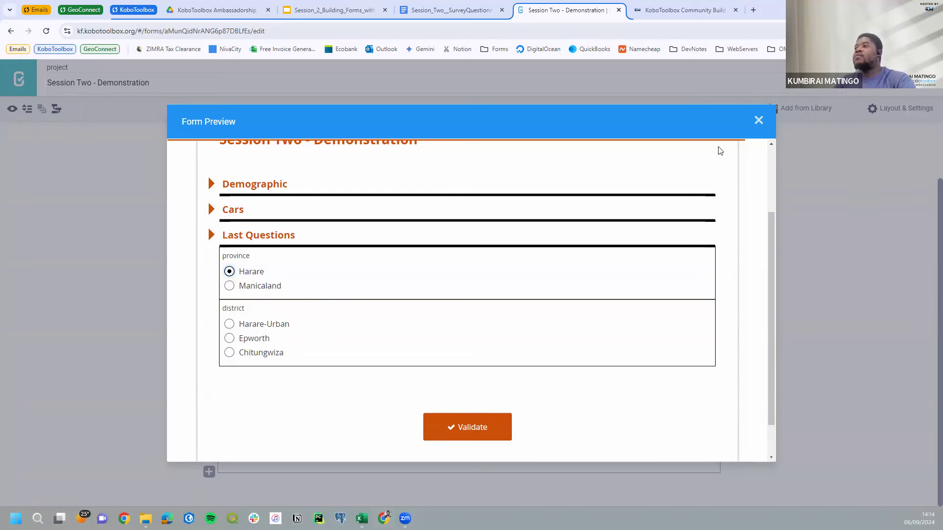
{"action": "left_click", "coordinate": [760, 120]}
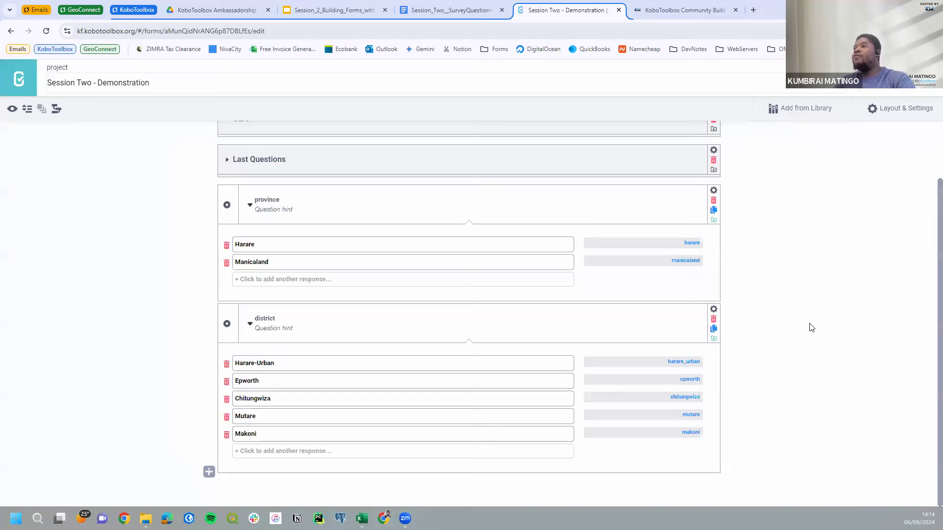
{"action": "scroll", "coordinate": [810, 326], "scroll_direction": "up", "scroll_amount": 2}
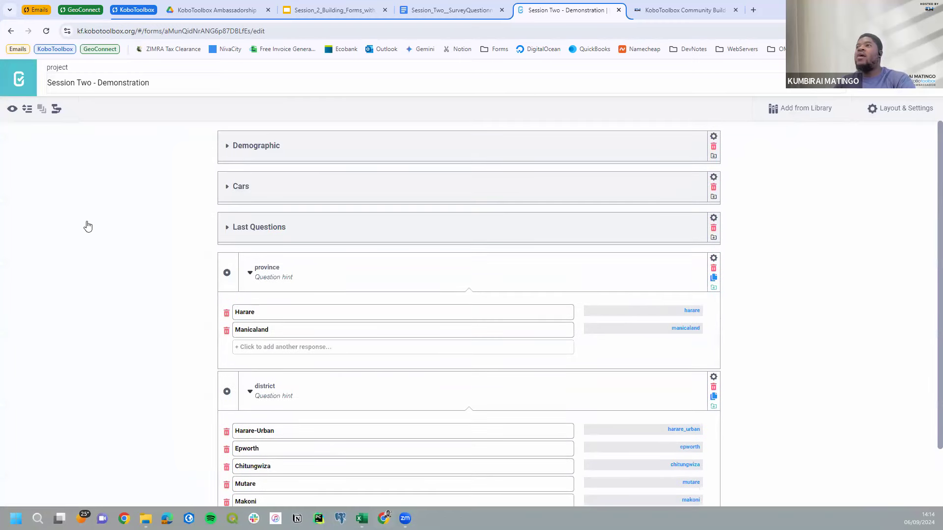
Leave the form builder and return to the My Projects list
{"action": "scroll", "coordinate": [233, 371], "scroll_direction": "down", "scroll_amount": 2}
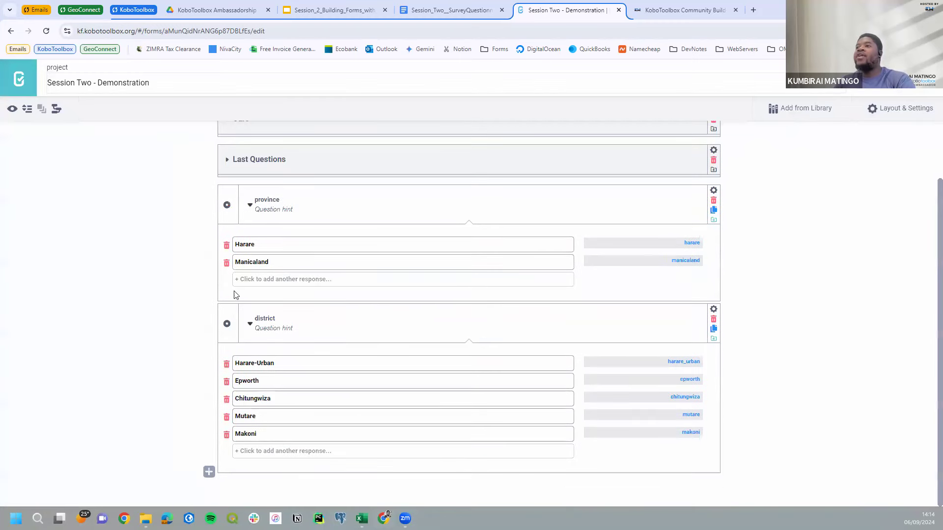
{"action": "scroll", "coordinate": [593, 307], "scroll_direction": "up", "scroll_amount": 2}
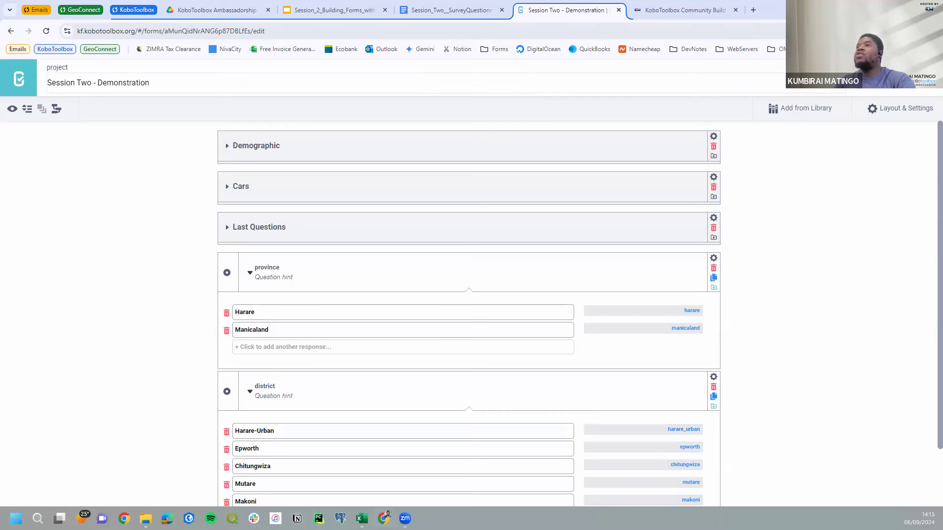
{"action": "left_click", "coordinate": [23, 82]}
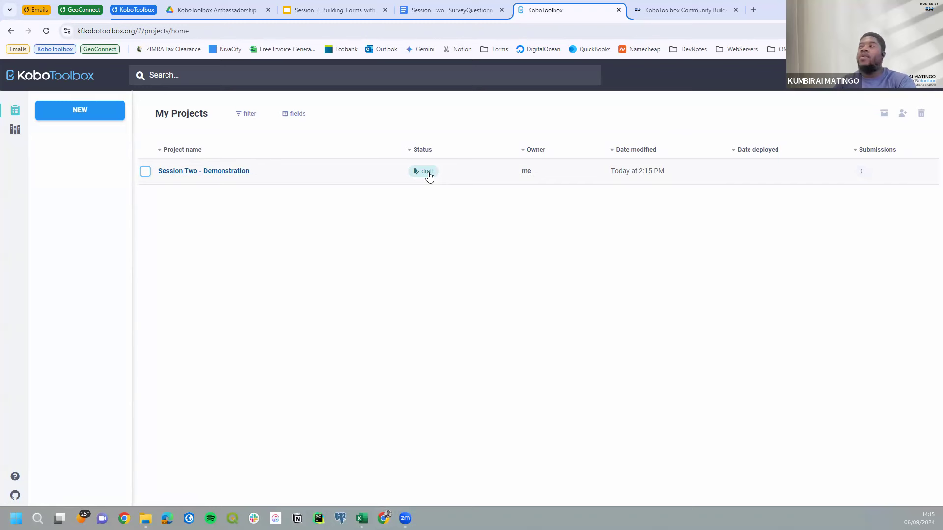
Open Session Two - Demonstration's FORM page and download the form as an XLS file
{"action": "left_click", "coordinate": [219, 171]}
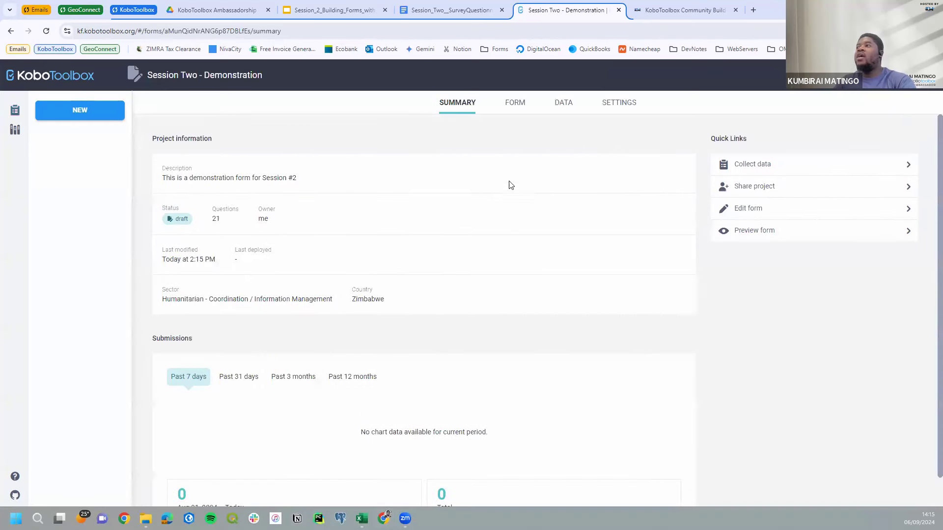
{"action": "left_click", "coordinate": [515, 103]}
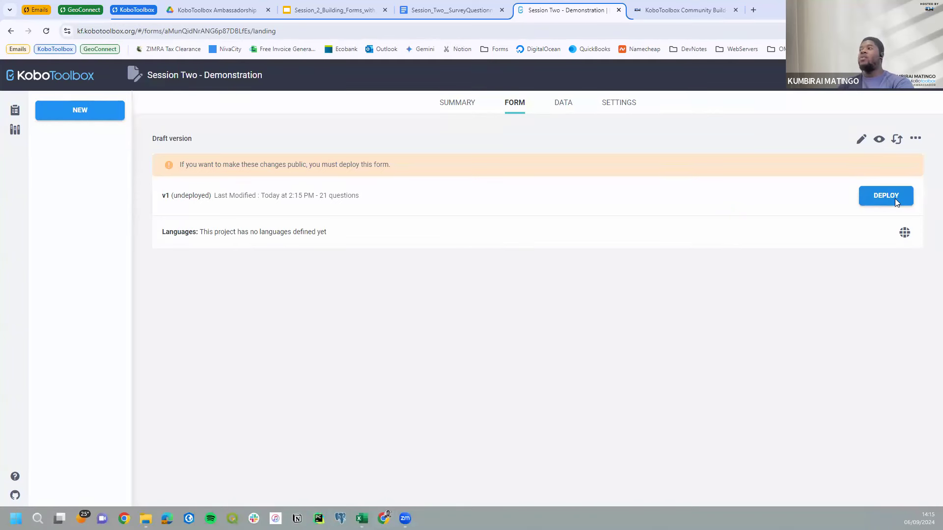
{"action": "left_click", "coordinate": [915, 139]}
{"action": "left_click", "coordinate": [916, 140]}
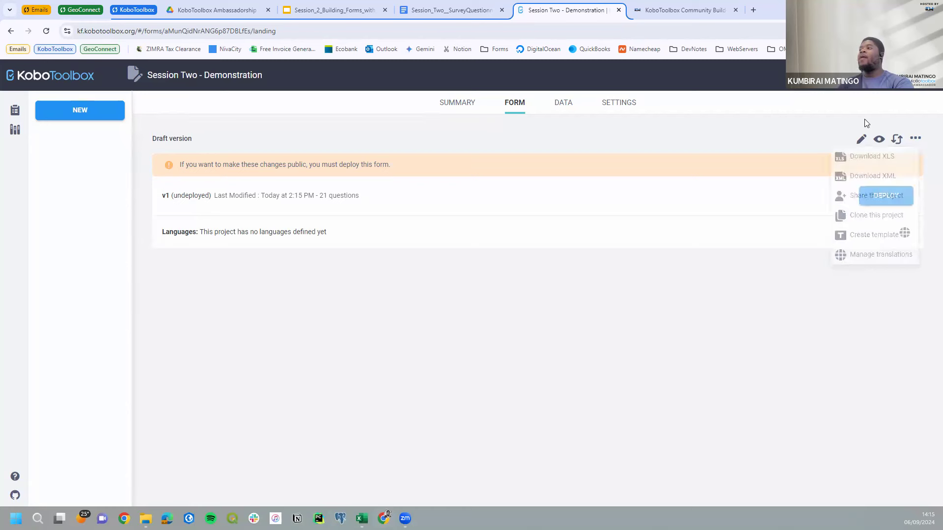
{"action": "left_click", "coordinate": [916, 140]}
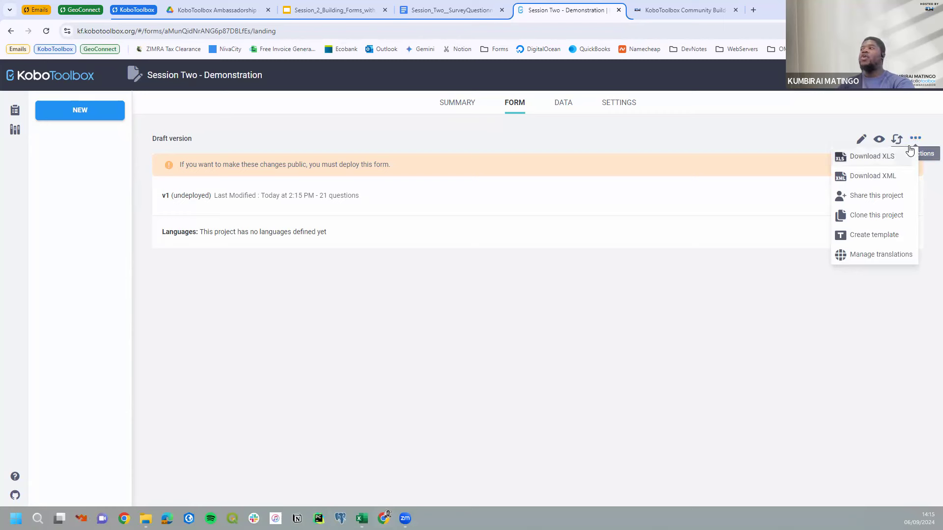
{"action": "left_click", "coordinate": [878, 157]}
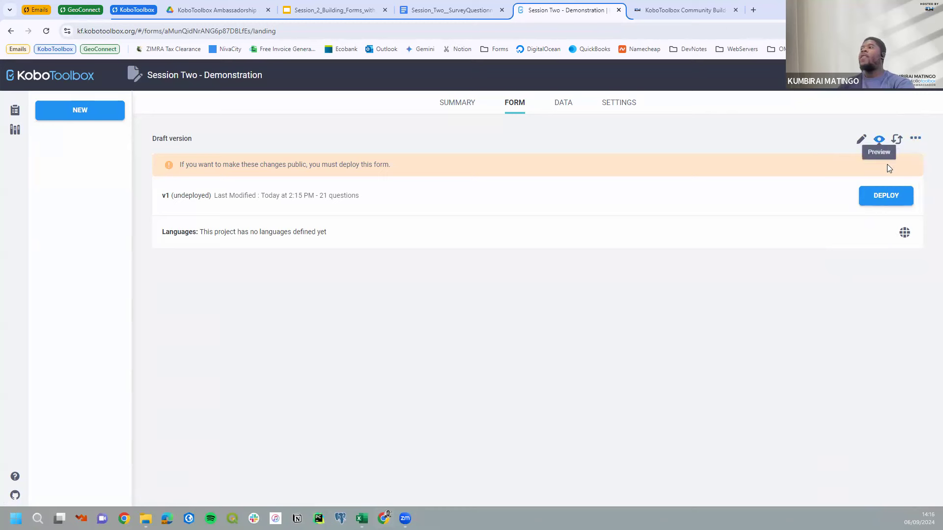
{"action": "left_click", "coordinate": [914, 139]}
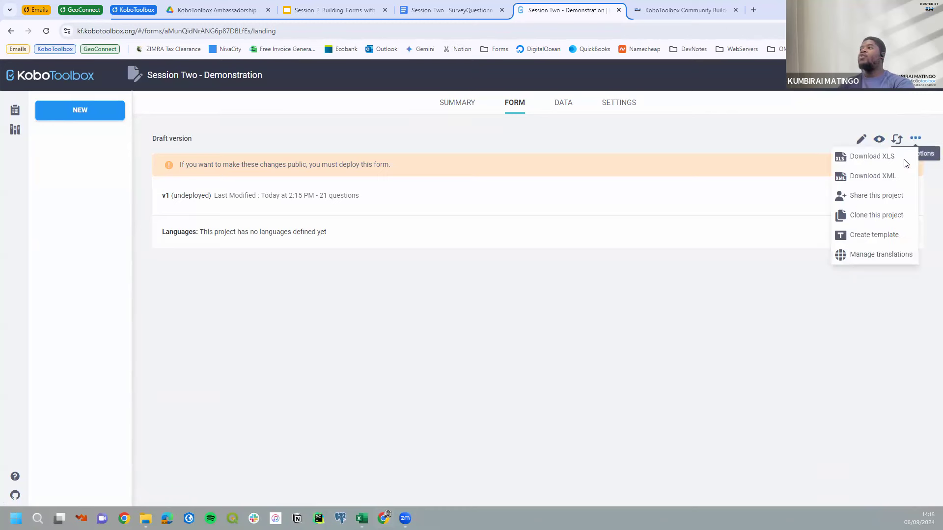
Set the form's default language to English with code en
{"action": "left_click", "coordinate": [881, 255]}
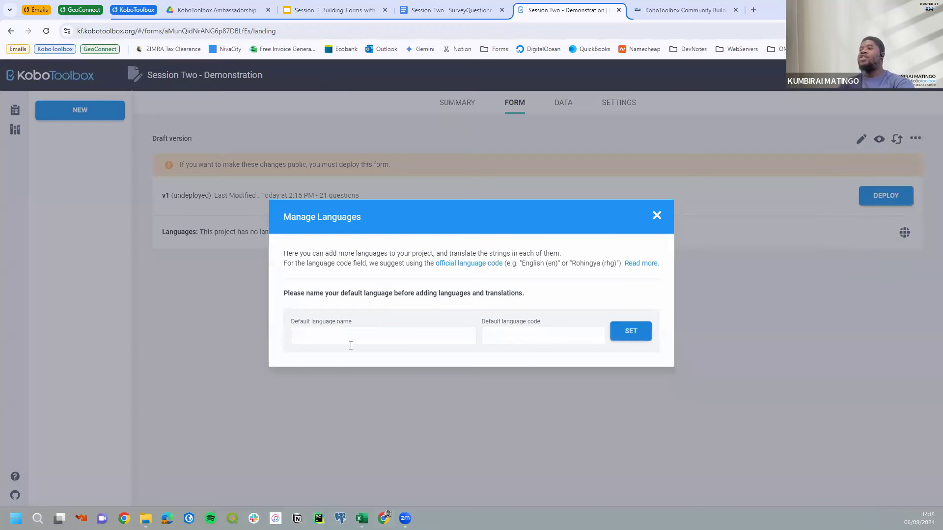
{"action": "left_click", "coordinate": [349, 339]}
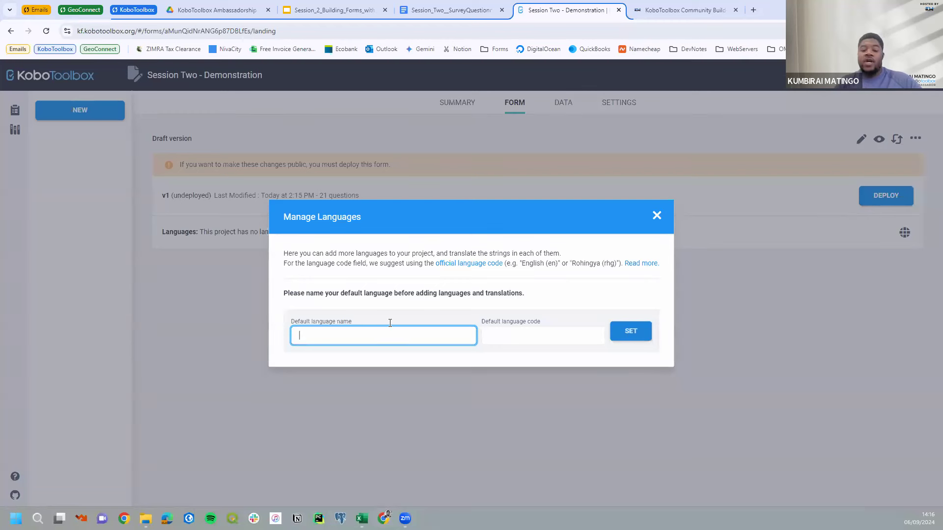
{"action": "type", "text": "English"}
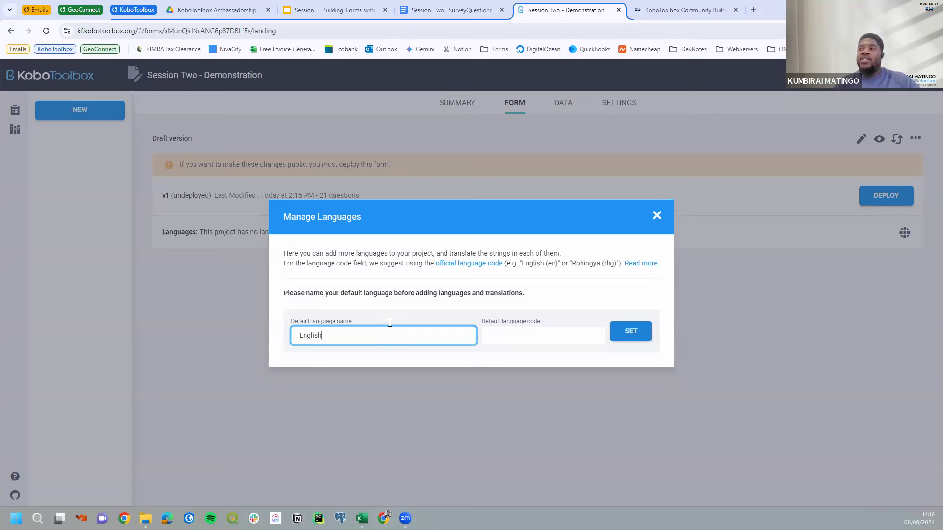
{"action": "left_click", "coordinate": [501, 333]}
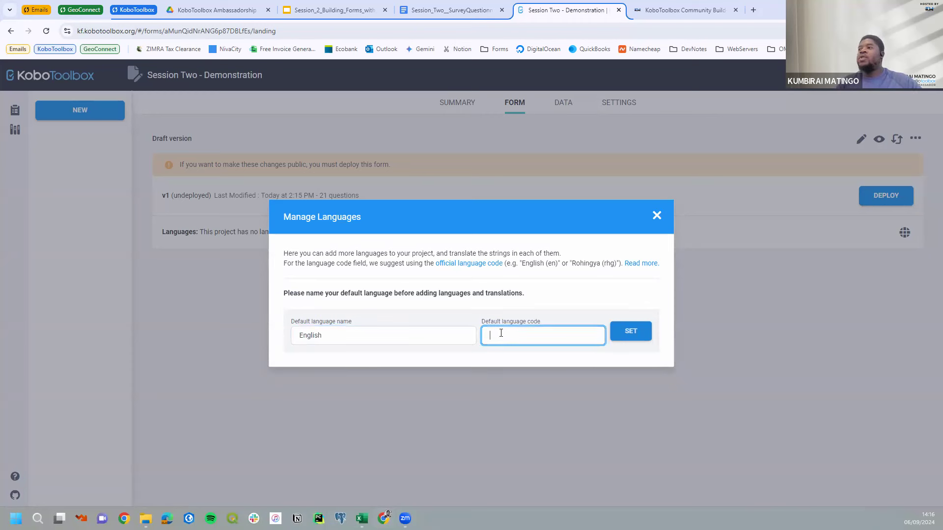
{"action": "type", "text": "en"}
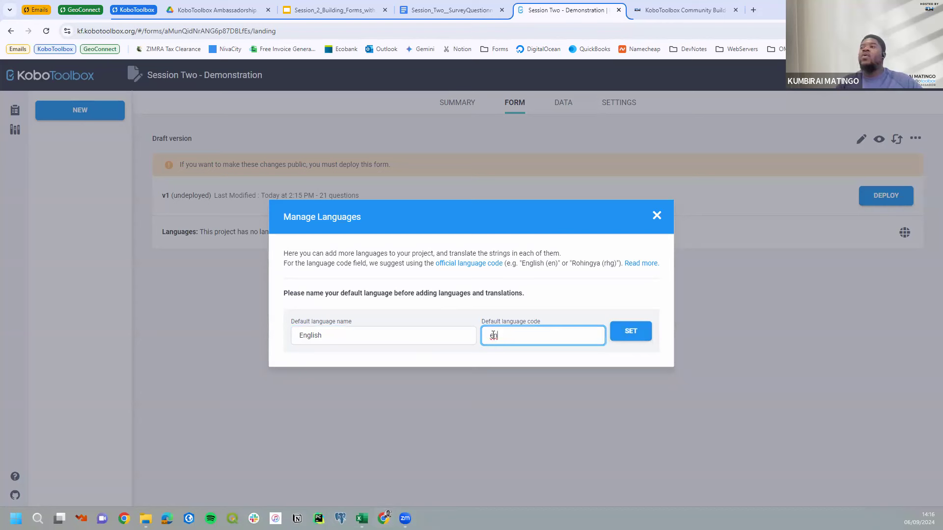
{"action": "left_click", "coordinate": [625, 329]}
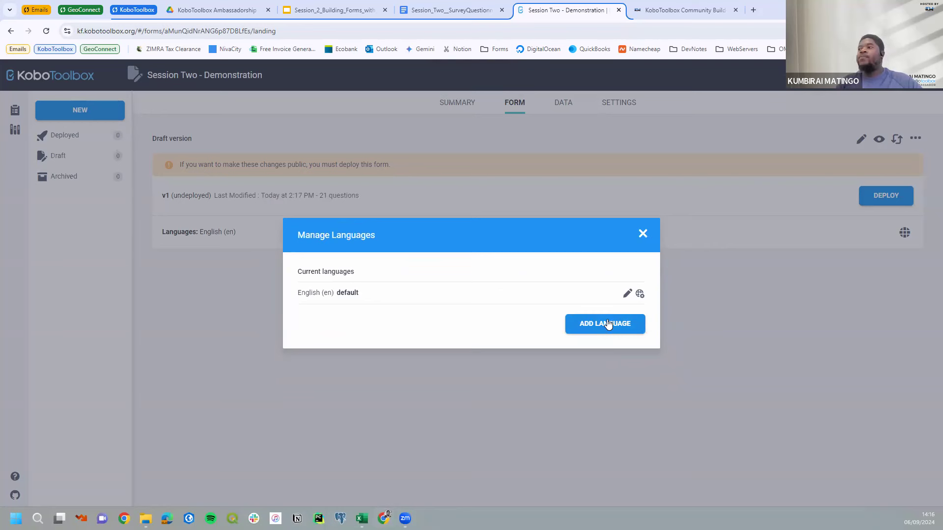
Add Shona (sn) as a second language and open its translations table
{"action": "left_click", "coordinate": [608, 324]}
{"action": "left_click", "coordinate": [401, 336]}
{"action": "type", "text": "Shona"}
{"action": "left_click", "coordinate": [508, 344]}
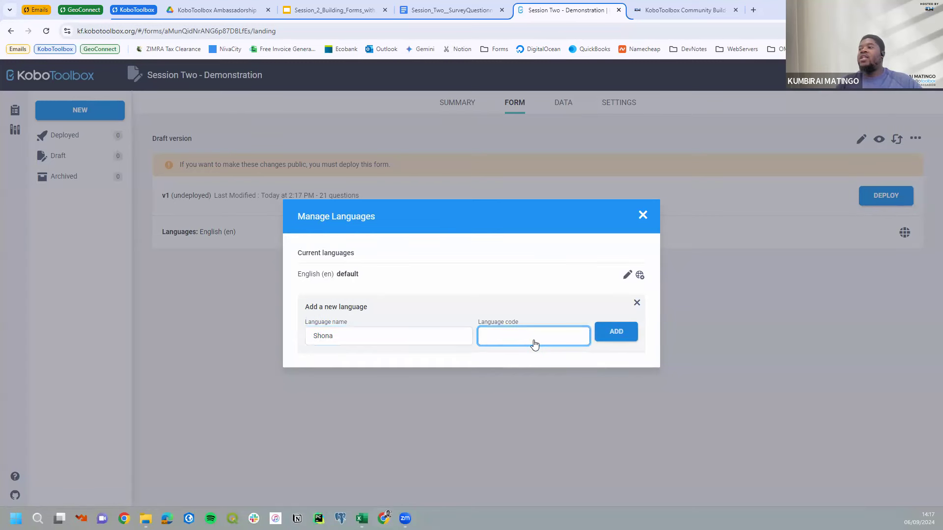
{"action": "type", "text": "sn"}
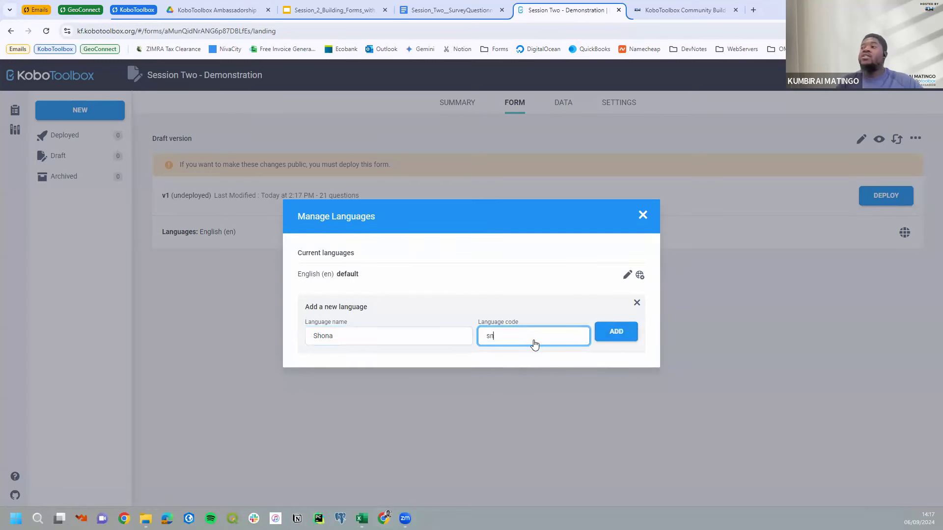
{"action": "left_click", "coordinate": [612, 335]}
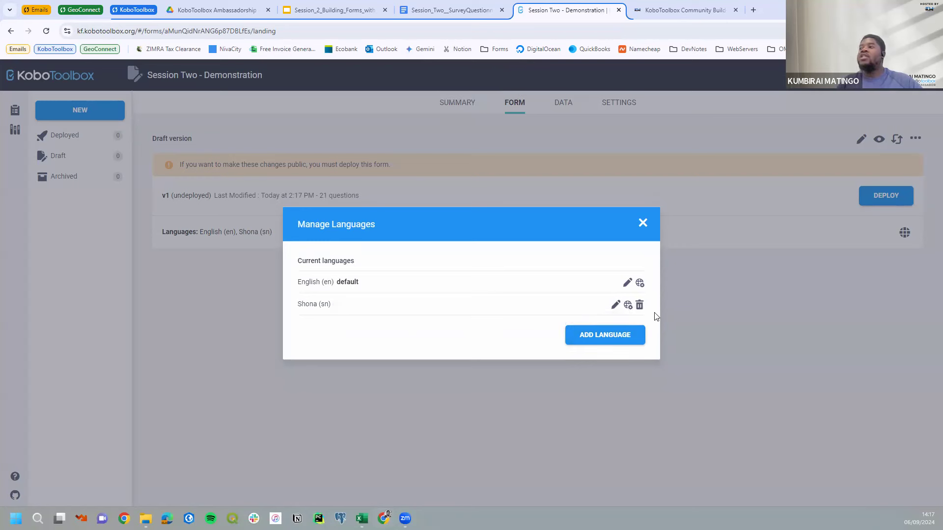
{"action": "left_click", "coordinate": [628, 305]}
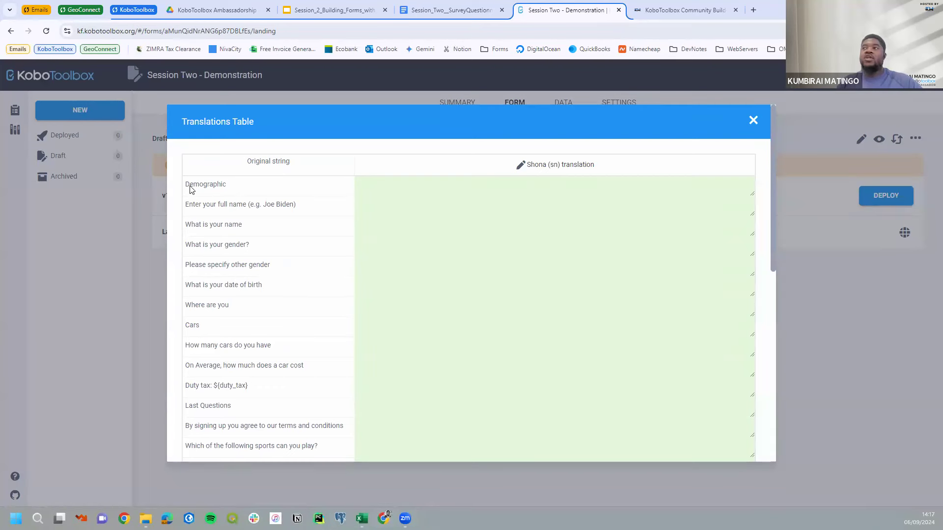
Enter the Shona translation 'Isa zita rako pano' for 'Enter your full name'
{"action": "left_click_drag", "start_coordinate": [187, 186], "coordinate": [299, 207]}
{"action": "left_click", "coordinate": [231, 186]}
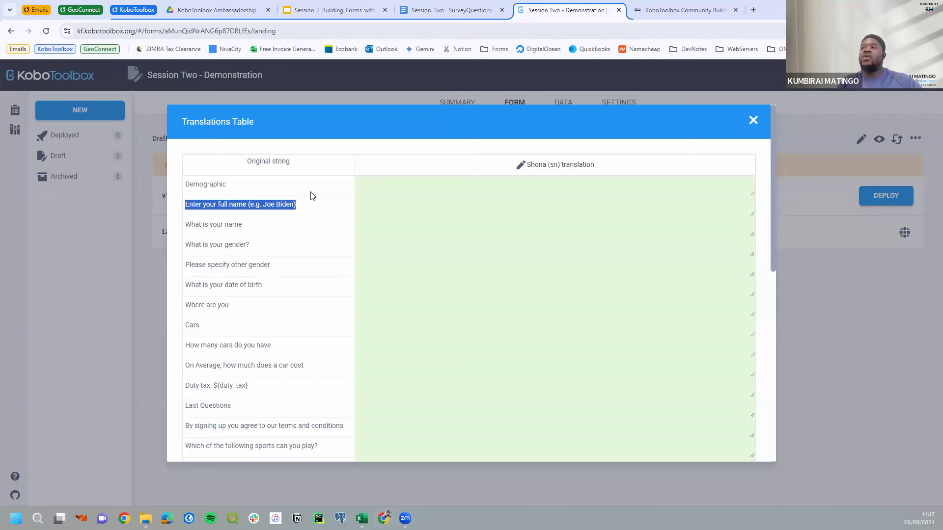
{"action": "left_click", "coordinate": [310, 193]}
{"action": "left_click", "coordinate": [561, 165]}
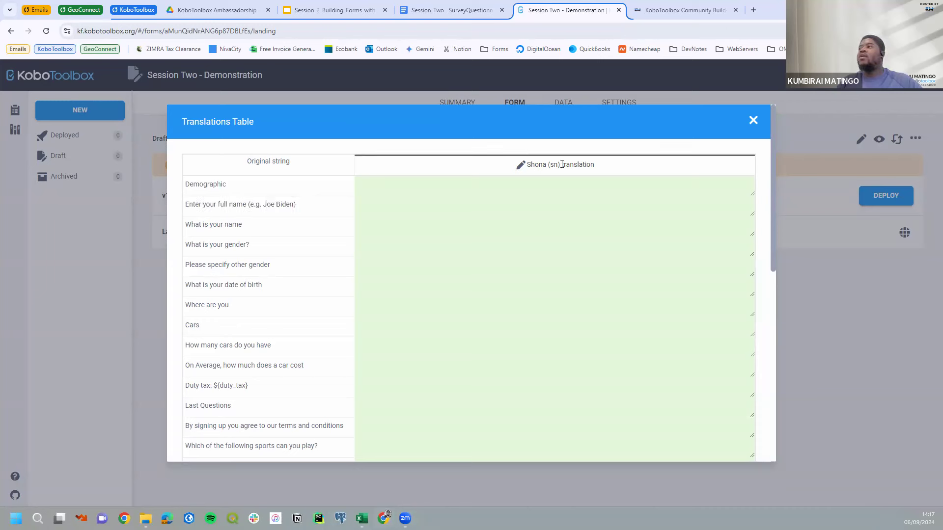
{"action": "left_click", "coordinate": [640, 185]}
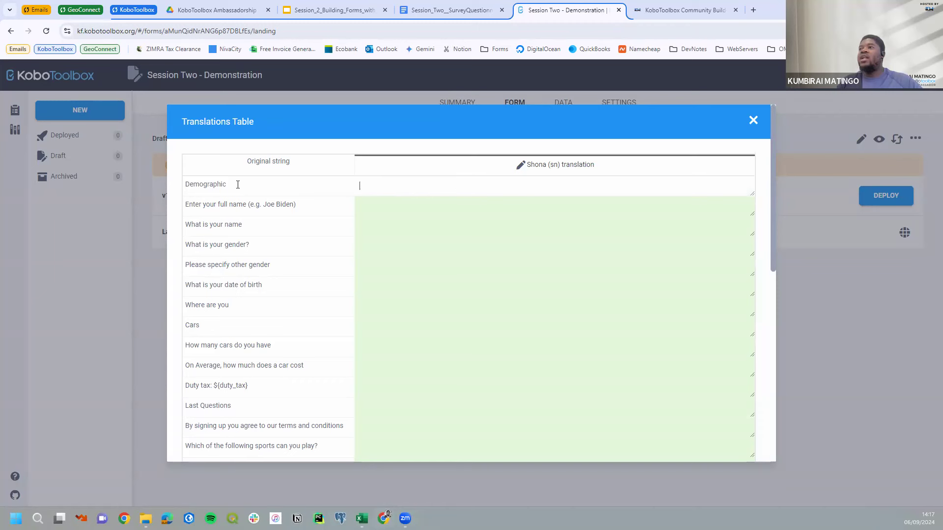
{"action": "left_click_drag", "start_coordinate": [233, 184], "coordinate": [189, 185]}
{"action": "left_click", "coordinate": [390, 209]}
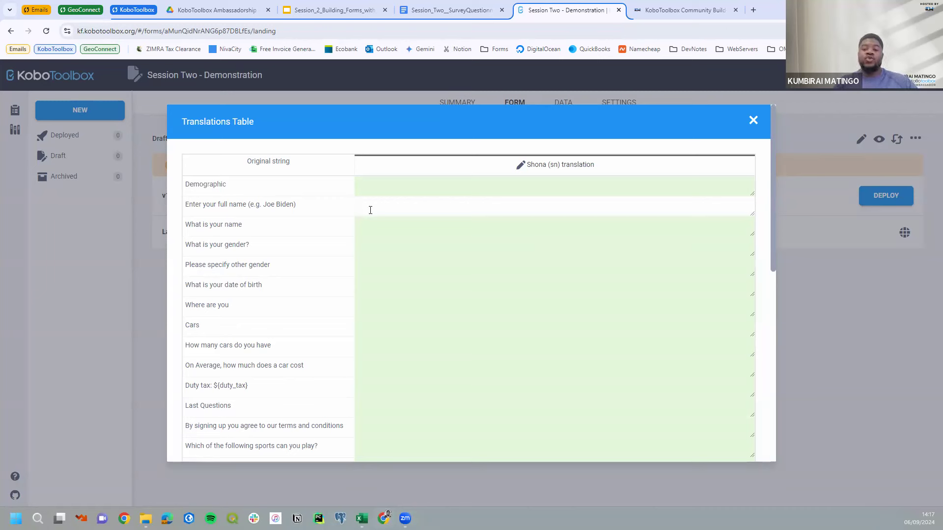
{"action": "type", "text": "Isa"}
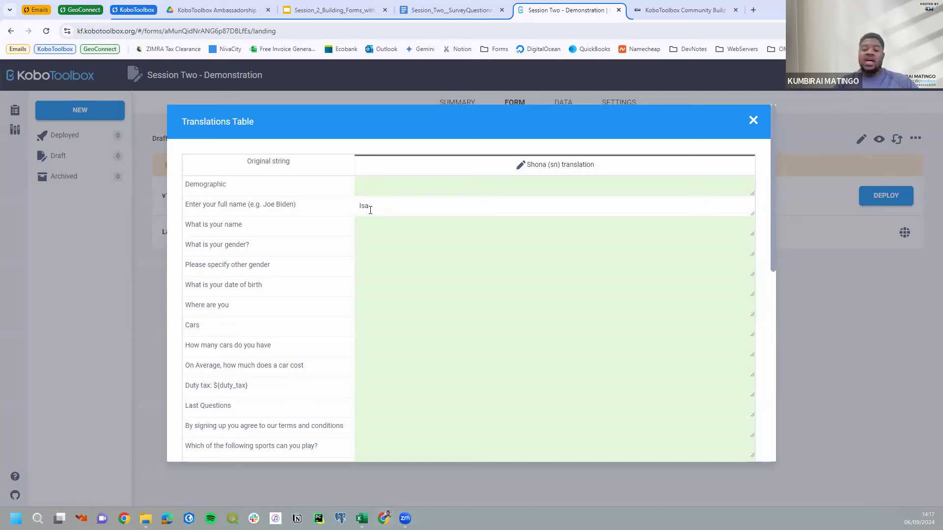
{"action": "type", "text": " zita rako "}
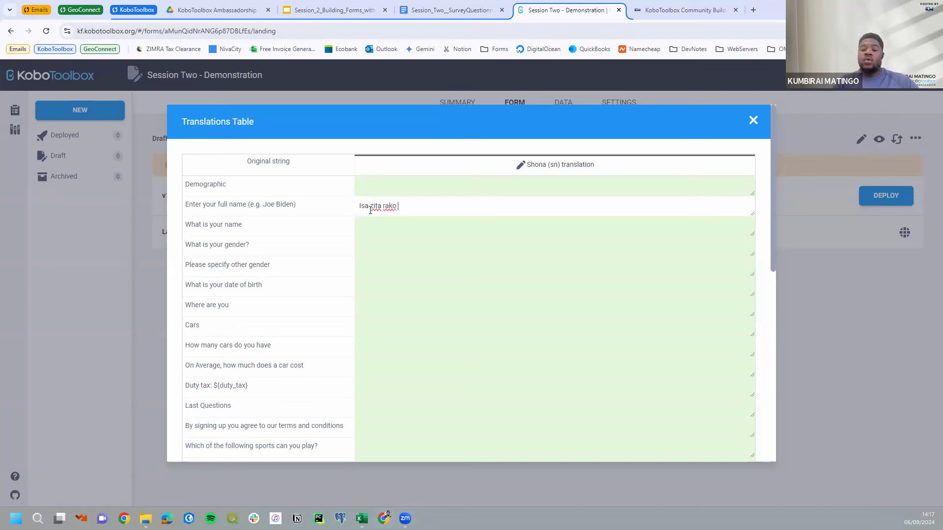
{"action": "type", "text": "pano"}
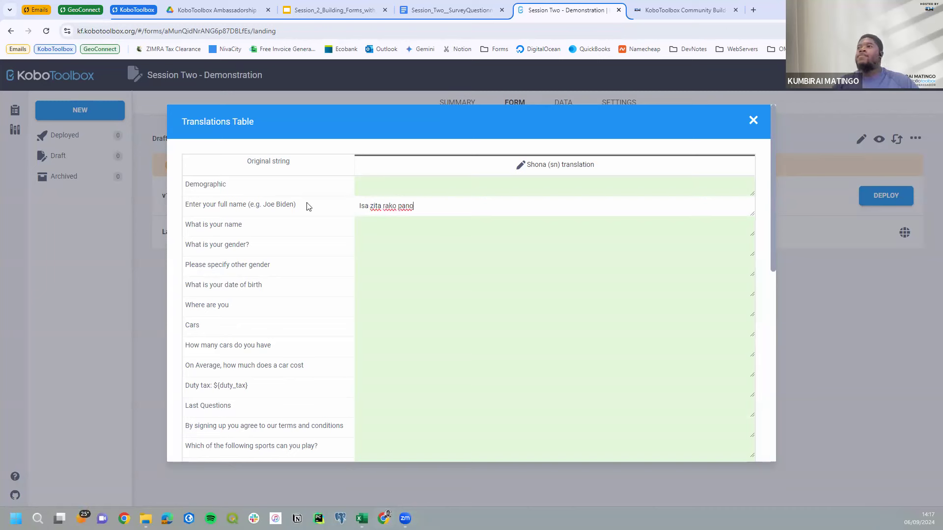
{"action": "left_click", "coordinate": [308, 213]}
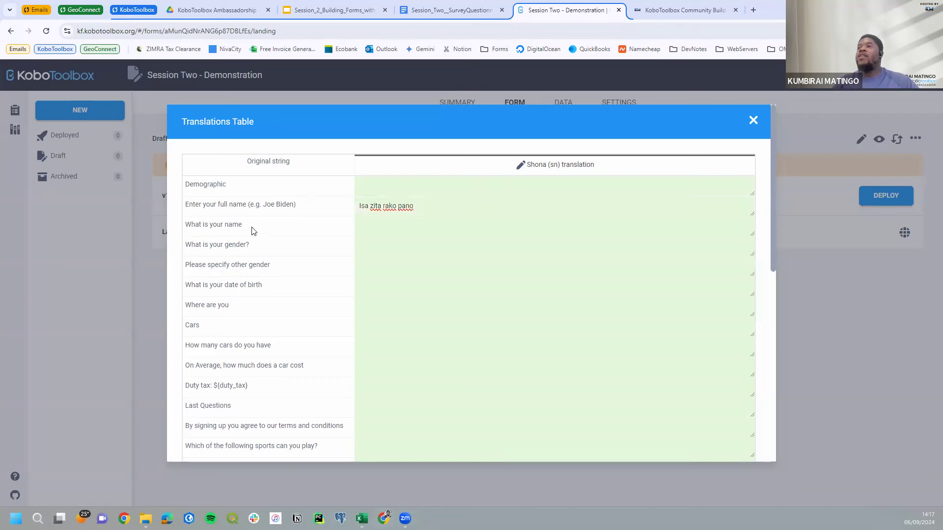
Enter the Shona translation 'Zita rako unonzi ani' for 'What is your name'
{"action": "left_click", "coordinate": [395, 221]}
{"action": "type", "text": "Zita rako unonzi ani"}
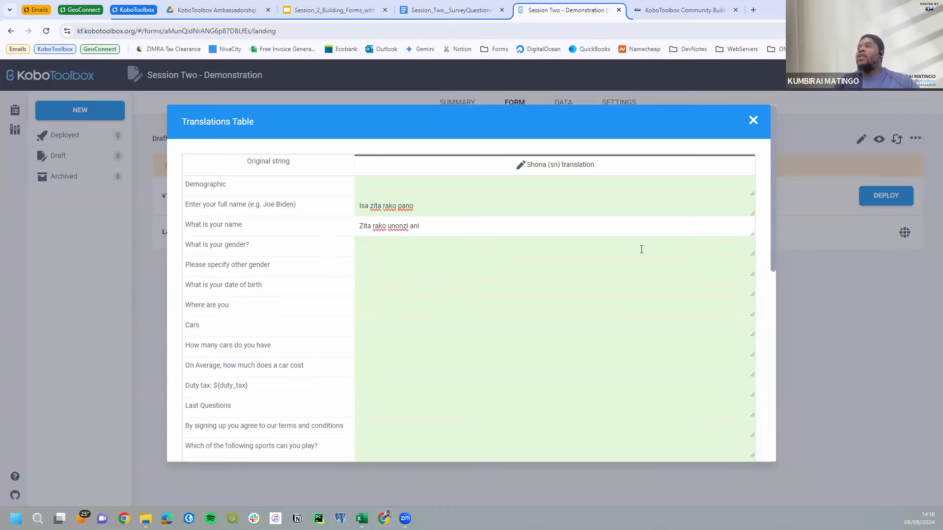
{"action": "scroll", "coordinate": [641, 249], "scroll_direction": "down", "scroll_amount": 12}
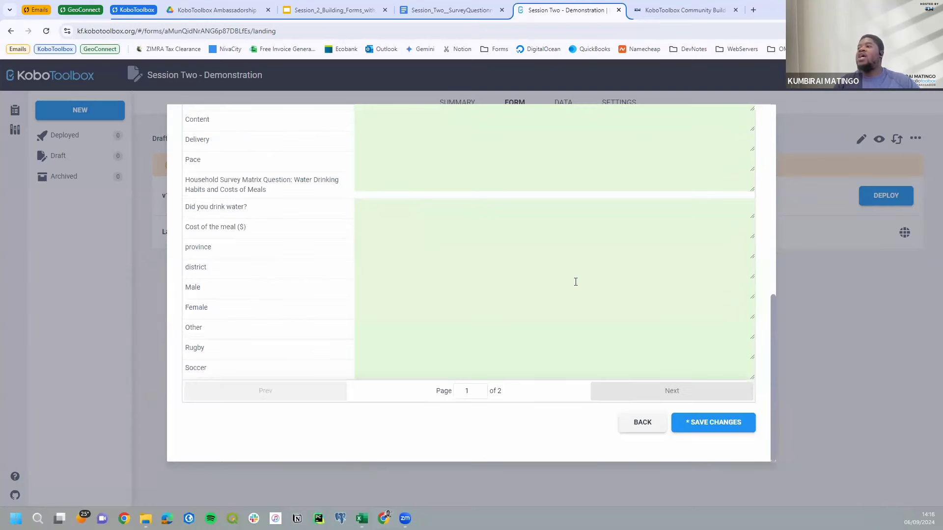
{"action": "scroll", "coordinate": [410, 251], "scroll_direction": "up", "scroll_amount": 6}
{"action": "scroll", "coordinate": [392, 306], "scroll_direction": "up", "scroll_amount": 3}
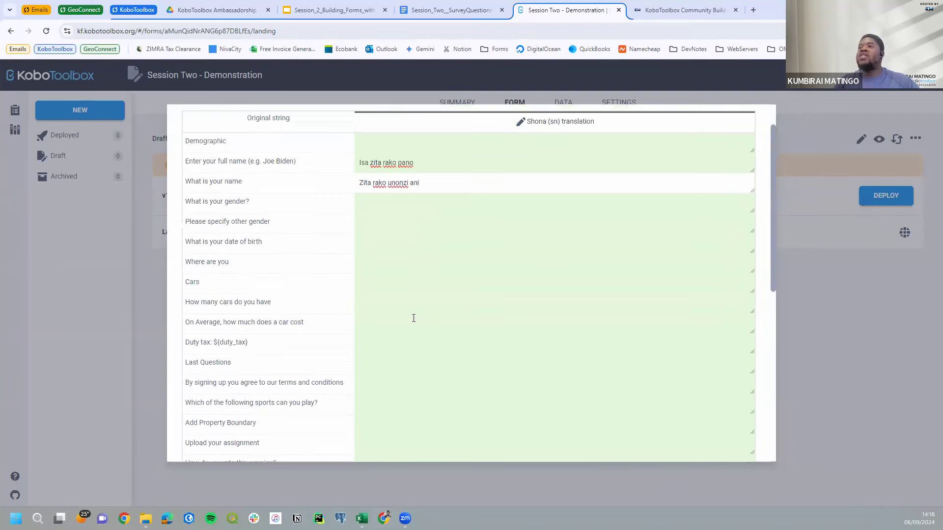
{"action": "scroll", "coordinate": [246, 305], "scroll_direction": "down", "scroll_amount": 1}
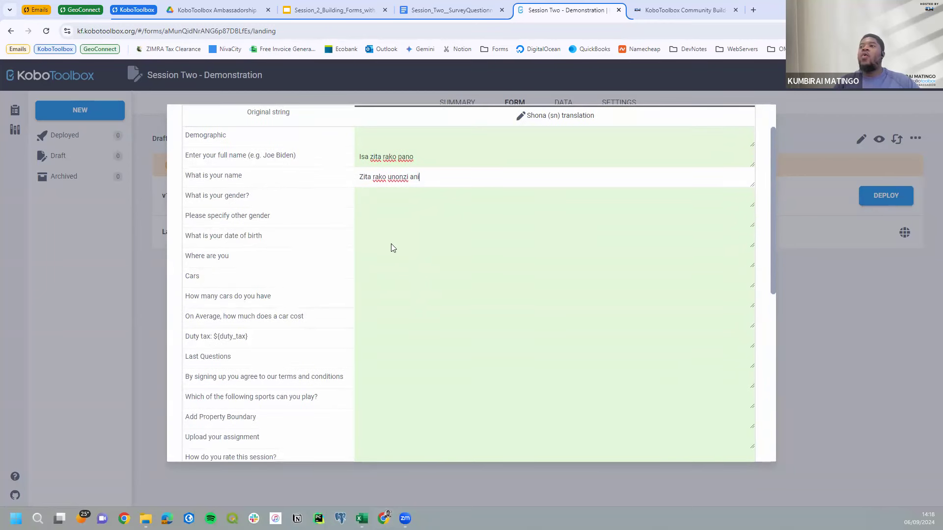
{"action": "scroll", "coordinate": [371, 264], "scroll_direction": "up", "scroll_amount": 1}
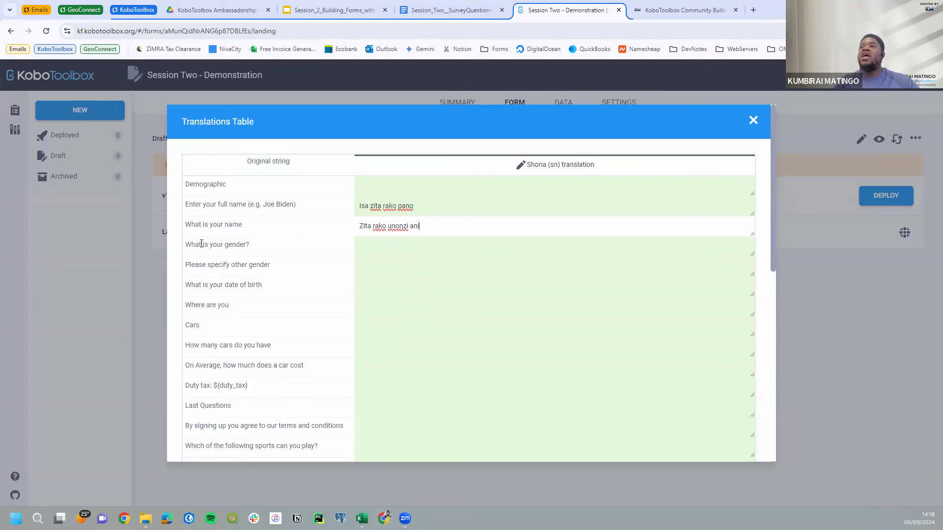
{"action": "left_click_drag", "start_coordinate": [269, 246], "coordinate": [190, 246]}
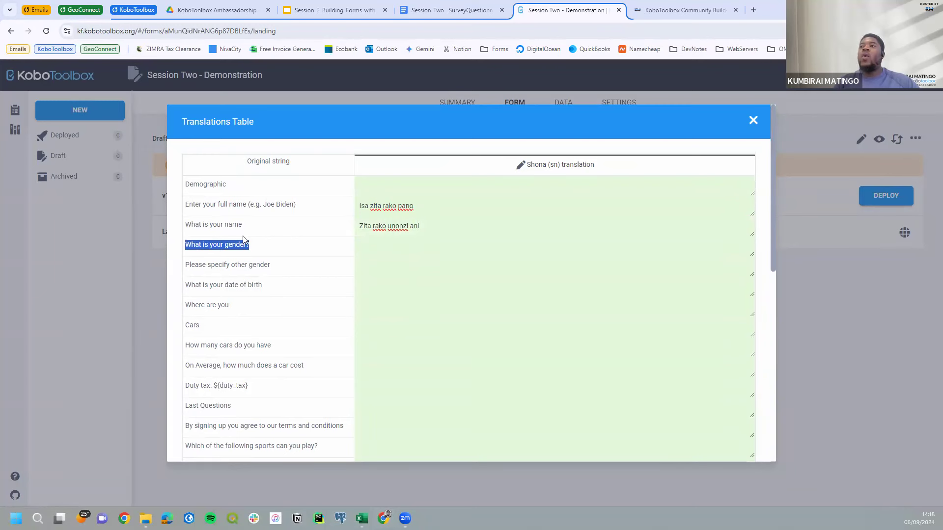
{"action": "left_click", "coordinate": [369, 245]}
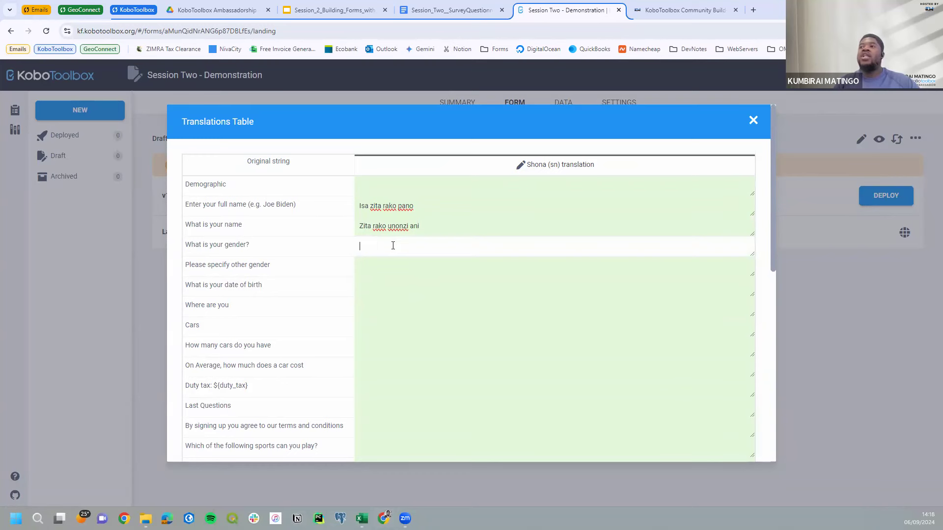
{"action": "scroll", "coordinate": [393, 246], "scroll_direction": "down", "scroll_amount": 3}
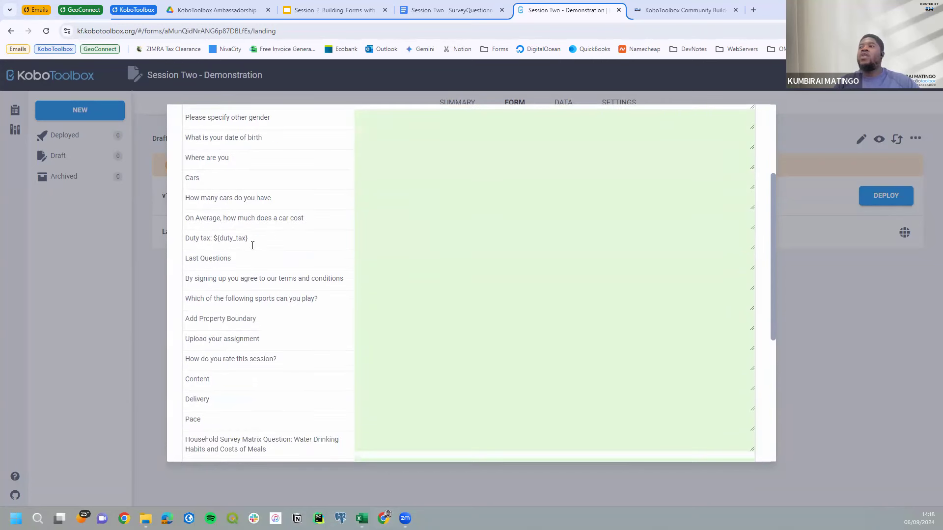
{"action": "scroll", "coordinate": [275, 254], "scroll_direction": "up", "scroll_amount": 1}
{"action": "left_click_drag", "start_coordinate": [248, 288], "coordinate": [186, 288]}
Translate the Duty tax label as 'Djuti rauchabhadhara: ${duty_tax}', pasting the placeholder from the original
{"action": "left_click", "coordinate": [228, 289]}
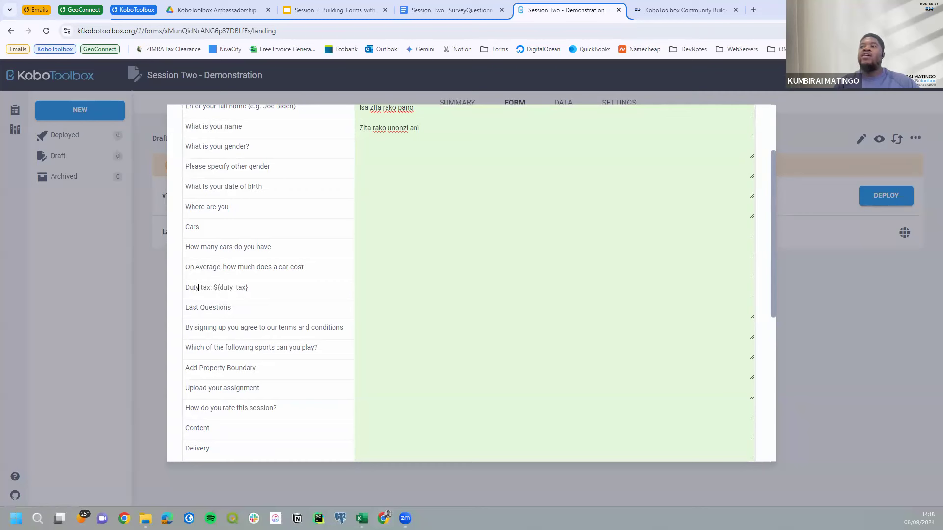
{"action": "left_click", "coordinate": [354, 288]}
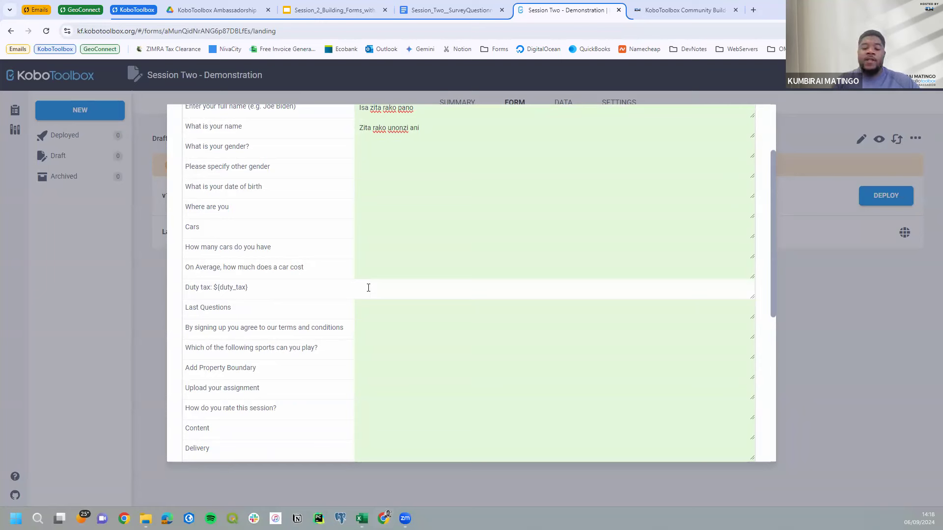
{"action": "type", "text": "Dh"}
{"action": "key", "text": "BackSpace"}
{"action": "key", "text": "BackSpace"}
{"action": "type", "text": "Djuti raucha"}
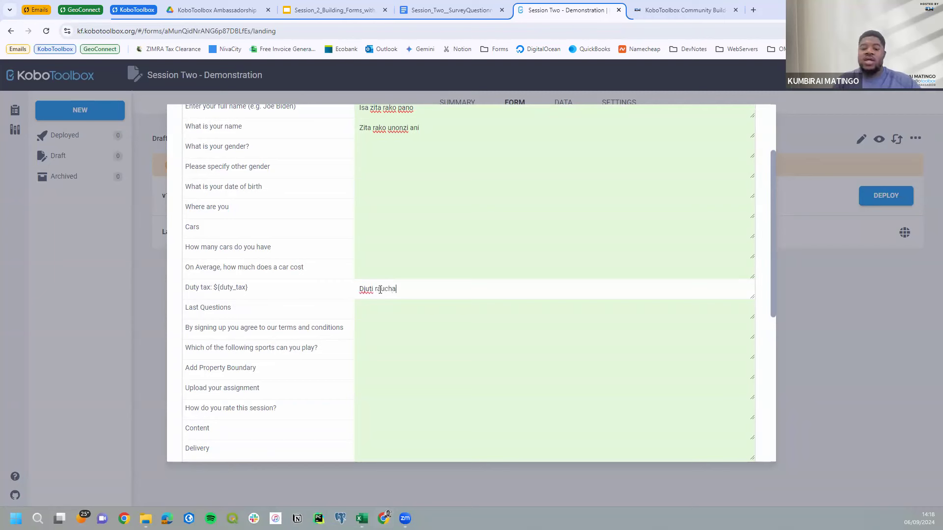
{"action": "type", "text": "bhadhara"}
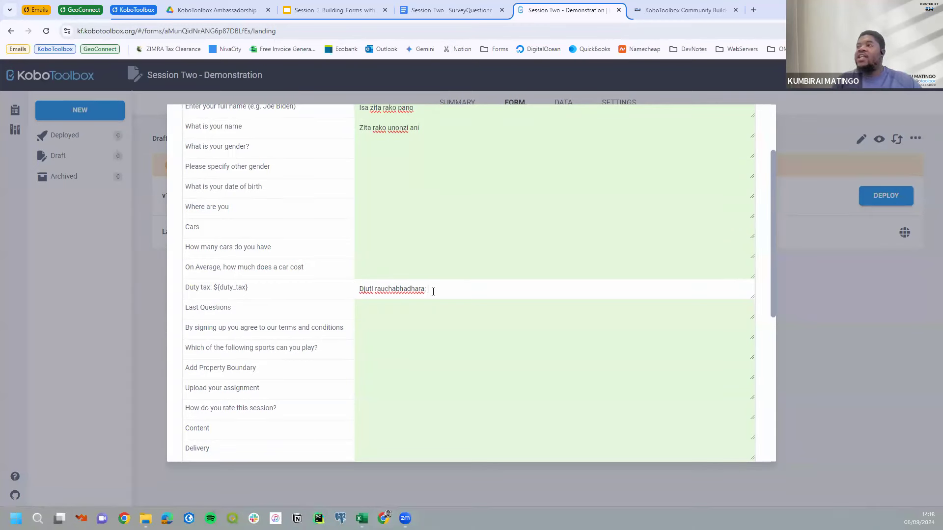
{"action": "type", "text": ": $"}
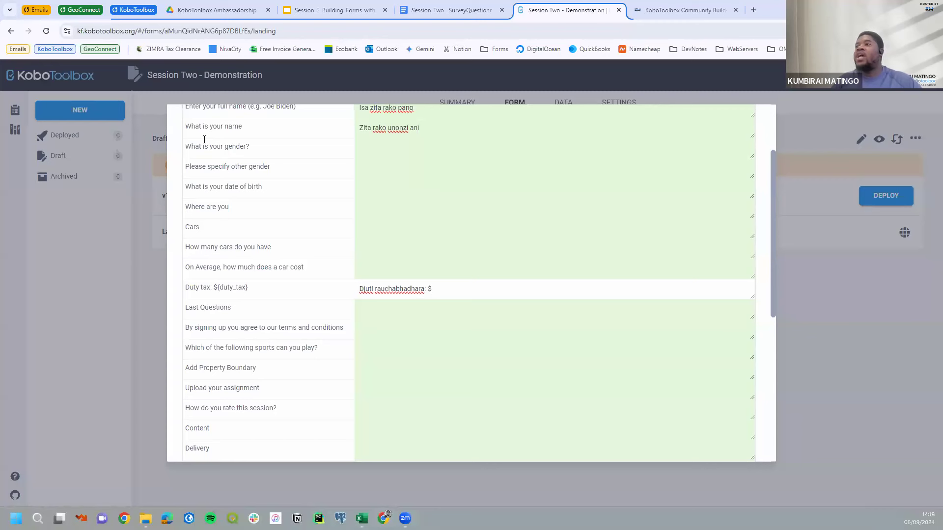
{"action": "left_click_drag", "start_coordinate": [213, 289], "coordinate": [248, 291]}
{"action": "key", "text": "ctrl+c"}
{"action": "left_click", "coordinate": [445, 286]}
{"action": "key", "text": "BackSpace"}
{"action": "key", "text": "ctrl+v"}
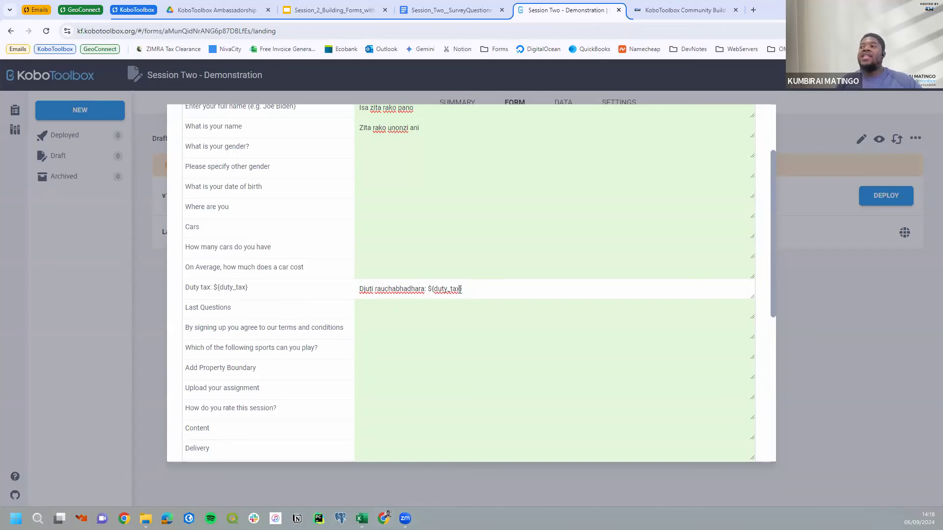
Save the Shona translations and close the Translations Table
{"action": "left_click_drag", "start_coordinate": [249, 288], "coordinate": [215, 288]}
{"action": "left_click", "coordinate": [215, 288]}
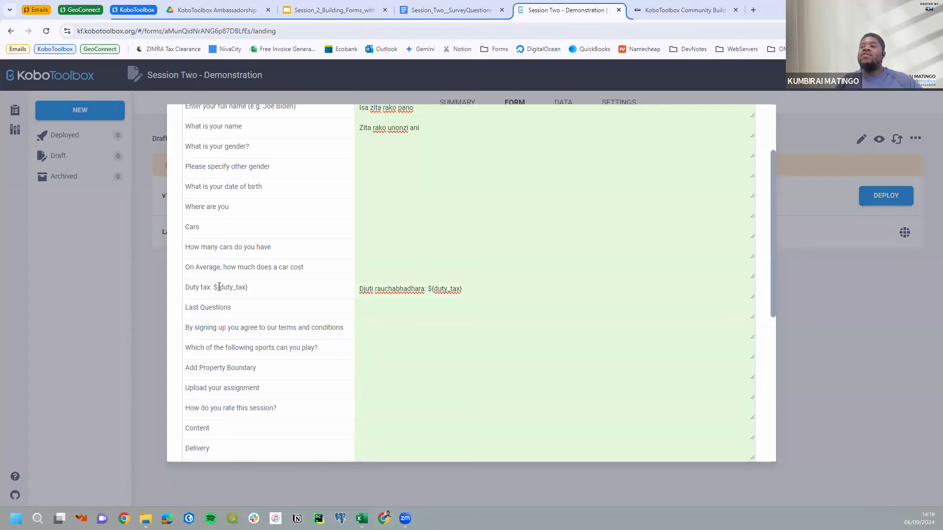
{"action": "scroll", "coordinate": [219, 287], "scroll_direction": "up", "scroll_amount": 2}
{"action": "scroll", "coordinate": [217, 280], "scroll_direction": "down", "scroll_amount": 8}
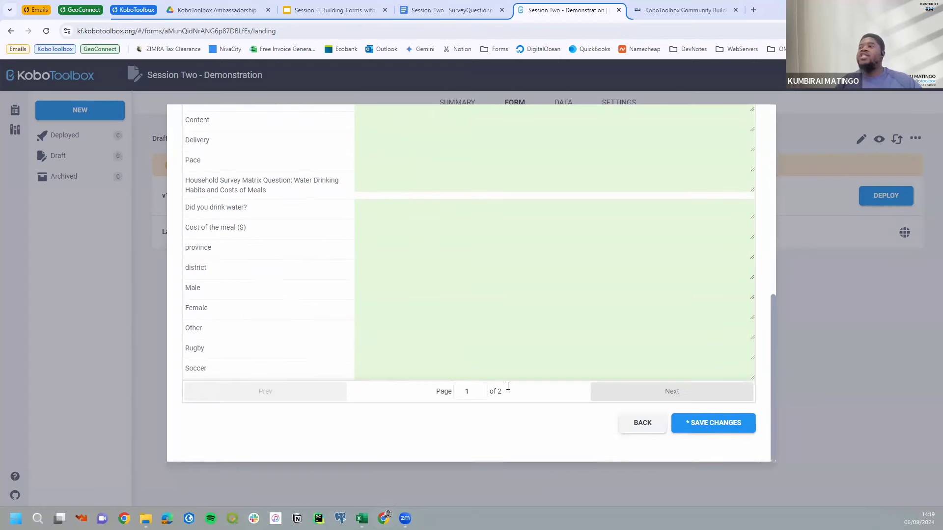
{"action": "left_click", "coordinate": [685, 421]}
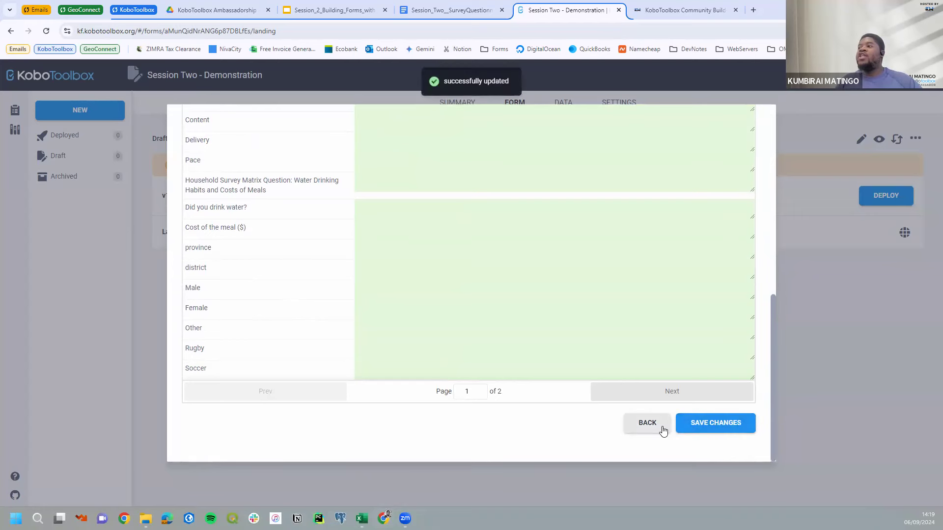
{"action": "scroll", "coordinate": [712, 275], "scroll_direction": "up", "scroll_amount": 10}
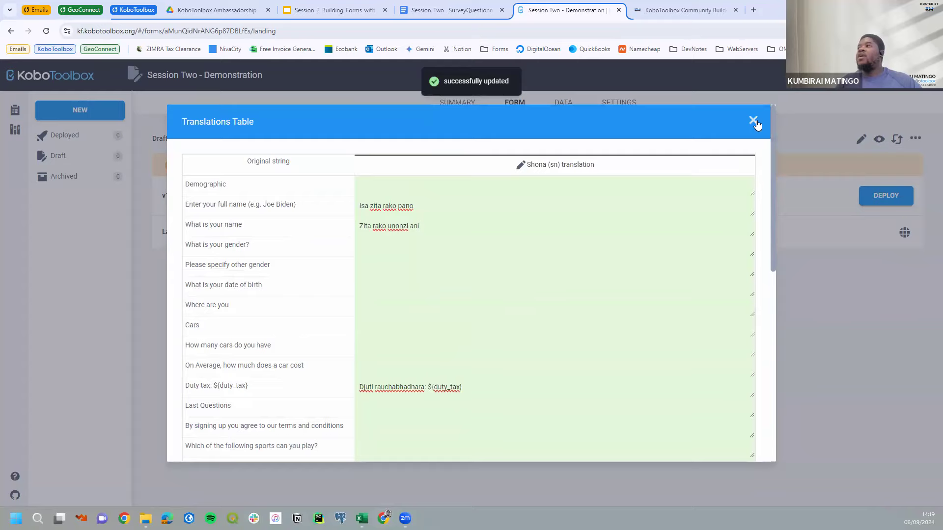
{"action": "left_click", "coordinate": [753, 120]}
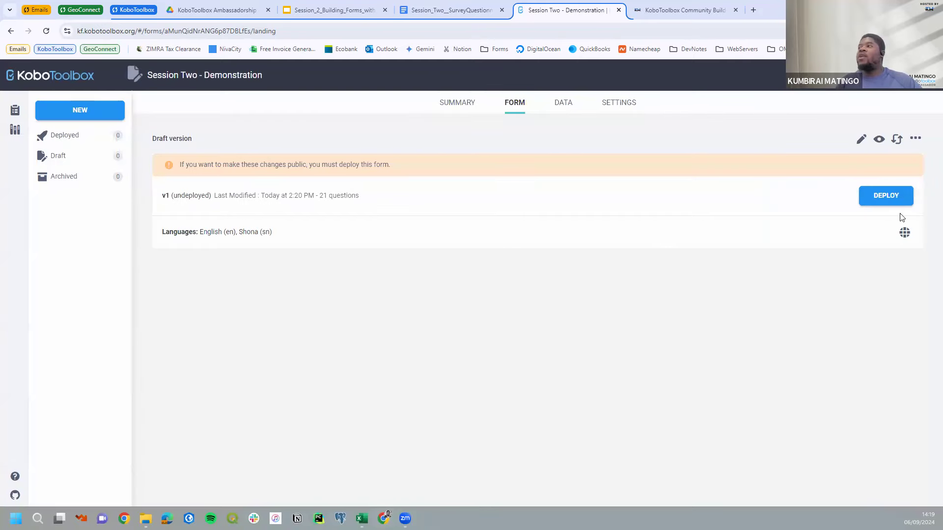
Deploy the Session Two - Demonstration form as the current version
{"action": "left_click", "coordinate": [884, 197]}
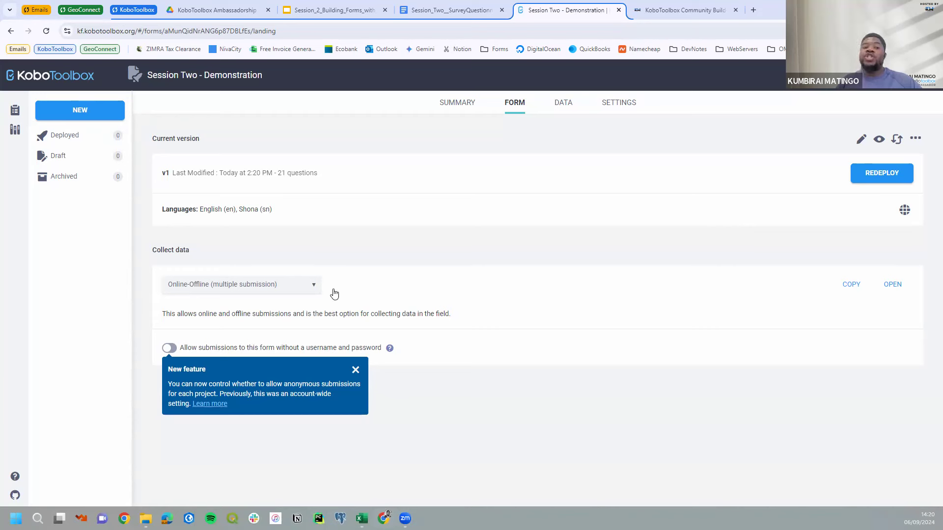
{"action": "left_click", "coordinate": [302, 34]}
{"action": "left_click_drag", "start_coordinate": [299, 35], "coordinate": [54, 40]}
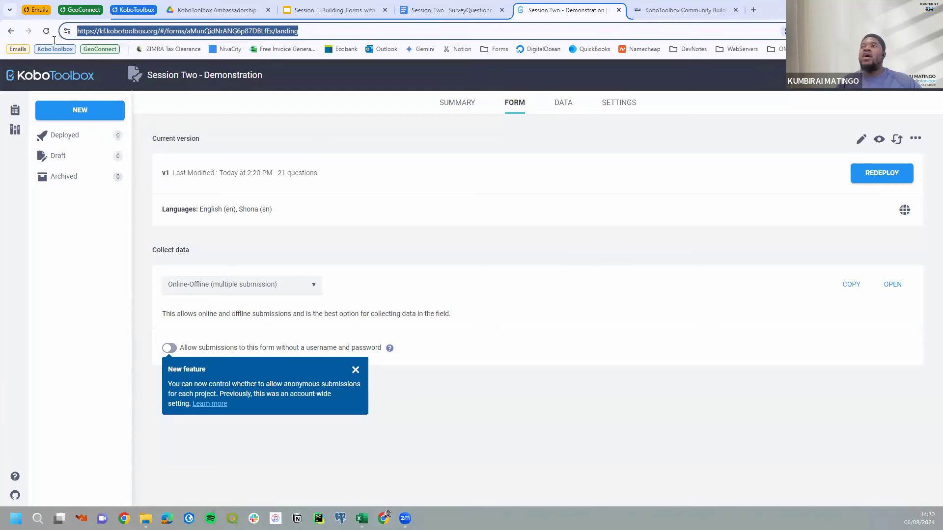
{"action": "left_click", "coordinate": [734, 280]}
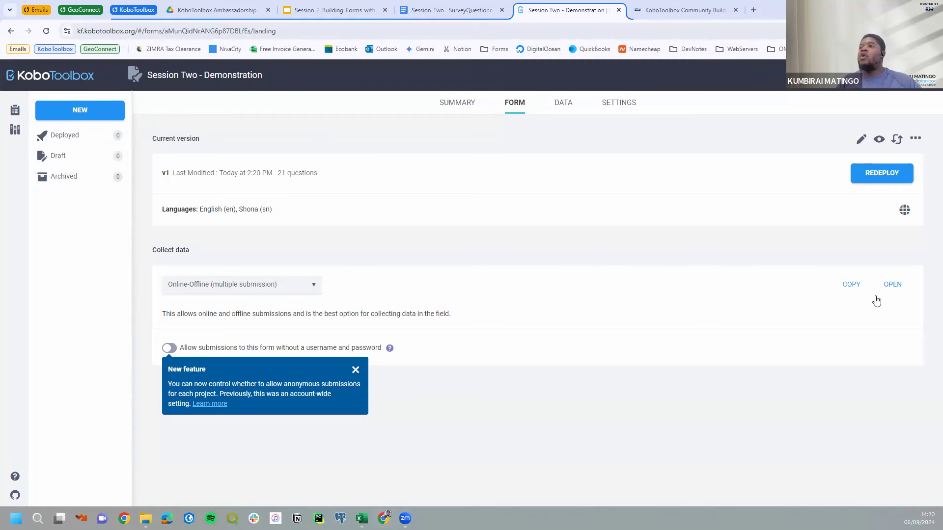
Copy the Online-Offline data-collection link and open the web form in a new tab
{"action": "left_click_drag", "start_coordinate": [149, 253], "coordinate": [190, 251]}
{"action": "left_click", "coordinate": [566, 271]}
{"action": "left_click", "coordinate": [856, 288]}
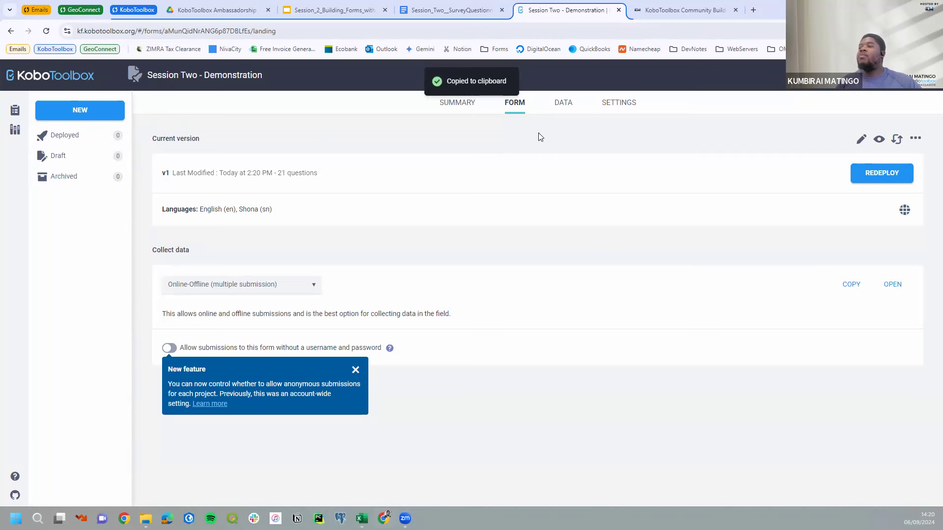
{"action": "left_click", "coordinate": [891, 286]}
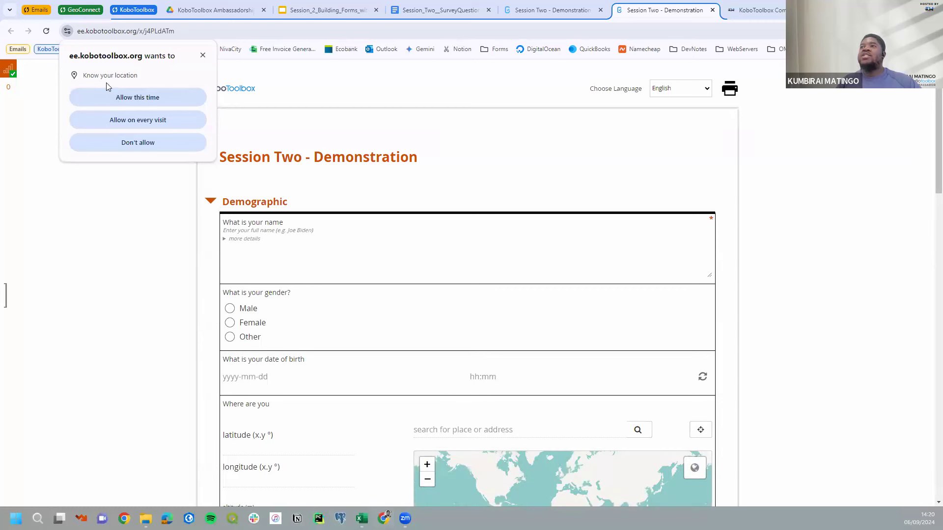
{"action": "left_click", "coordinate": [153, 120]}
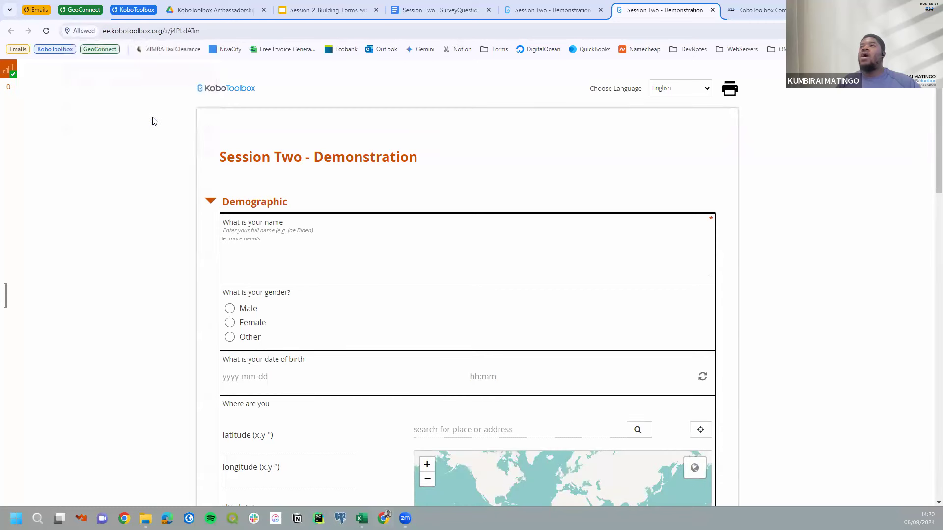
{"action": "scroll", "coordinate": [185, 219], "scroll_direction": "down", "scroll_amount": 4}
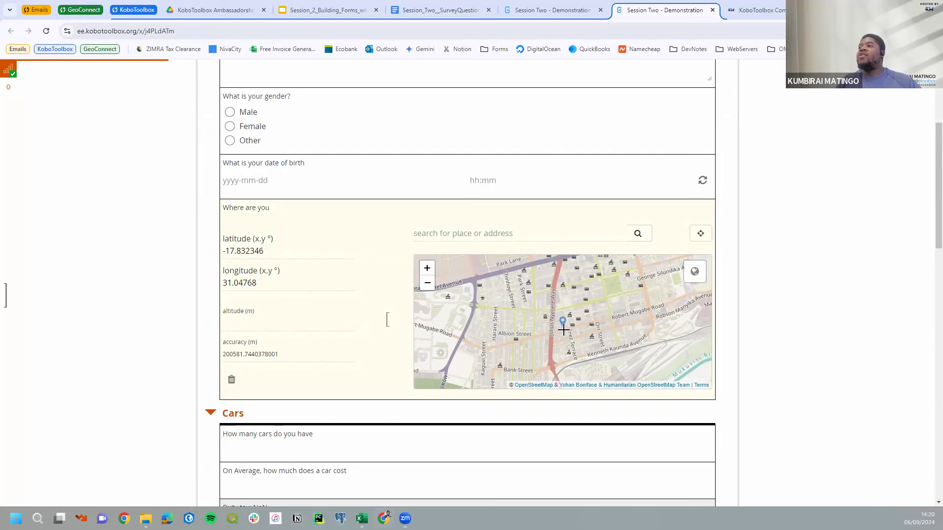
{"action": "scroll", "coordinate": [563, 330], "scroll_direction": "up", "scroll_amount": 3}
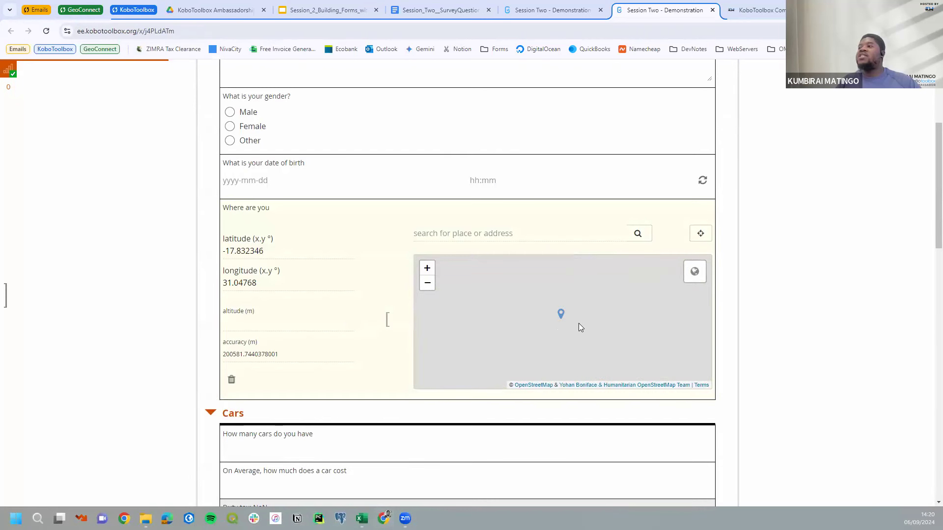
{"action": "scroll", "coordinate": [769, 312], "scroll_direction": "up", "scroll_amount": 4}
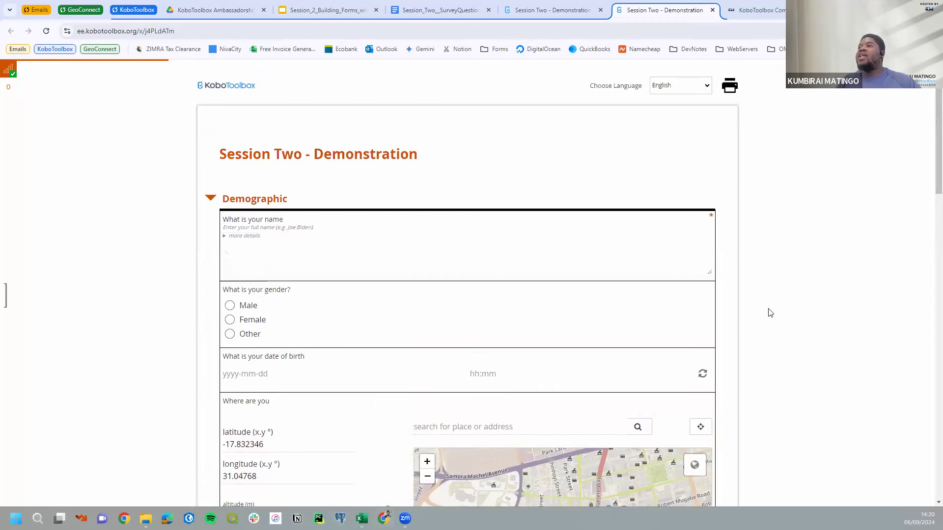
{"action": "left_click", "coordinate": [560, 10]}
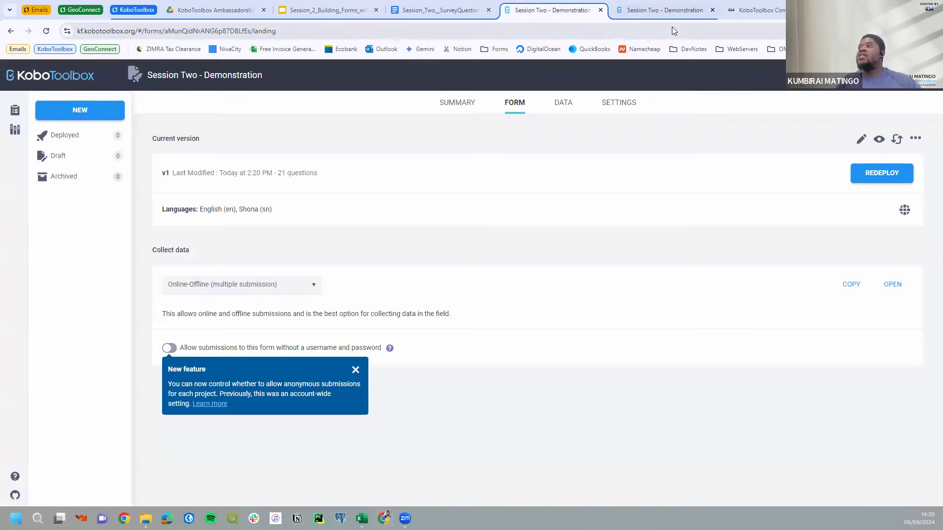
{"action": "left_click", "coordinate": [670, 11]}
{"action": "scroll", "coordinate": [309, 261], "scroll_direction": "down", "scroll_amount": 4}
{"action": "scroll", "coordinate": [309, 261], "scroll_direction": "up", "scroll_amount": 3}
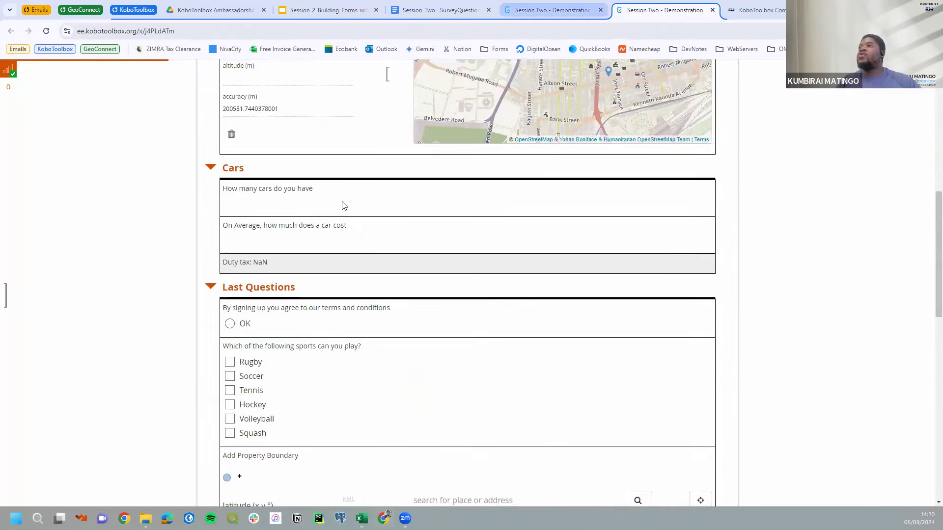
{"action": "scroll", "coordinate": [309, 262], "scroll_direction": "up", "scroll_amount": 3}
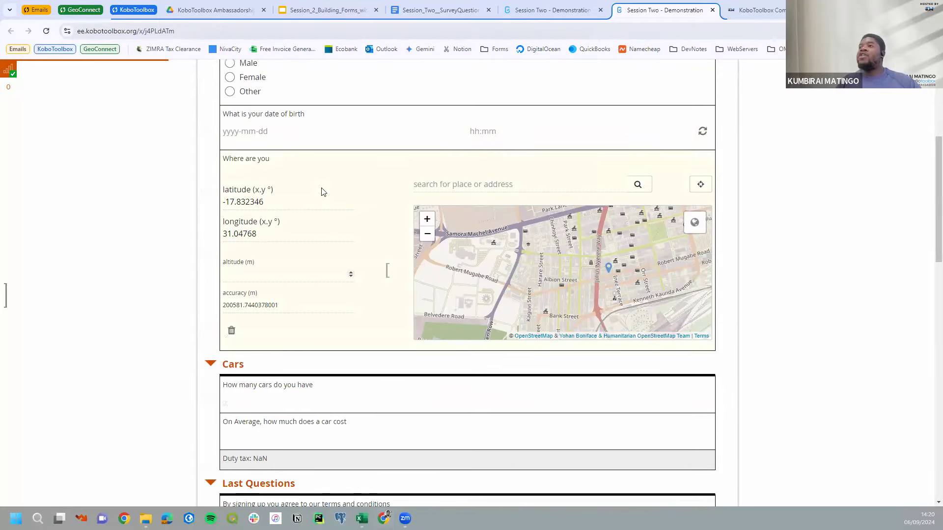
{"action": "scroll", "coordinate": [320, 190], "scroll_direction": "up", "scroll_amount": 5}
{"action": "scroll", "coordinate": [292, 283], "scroll_direction": "down", "scroll_amount": 4}
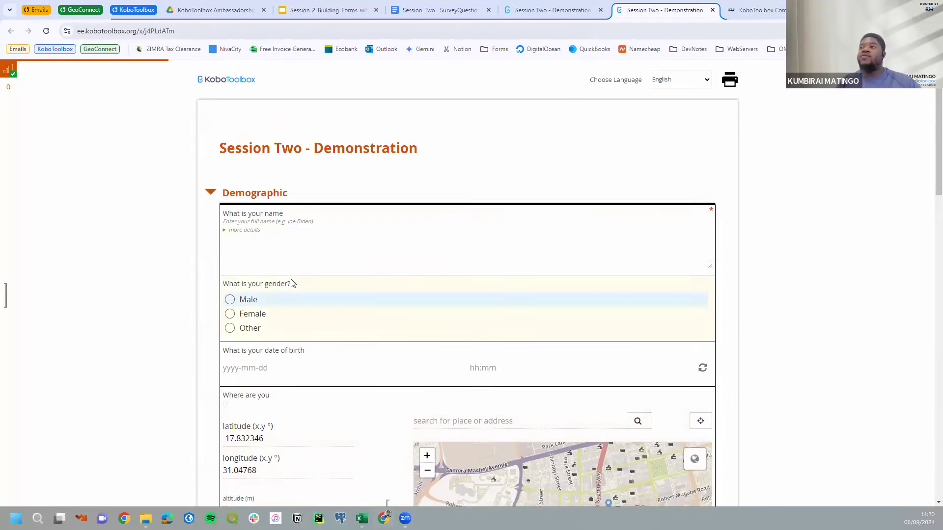
{"action": "scroll", "coordinate": [291, 283], "scroll_direction": "up", "scroll_amount": 4}
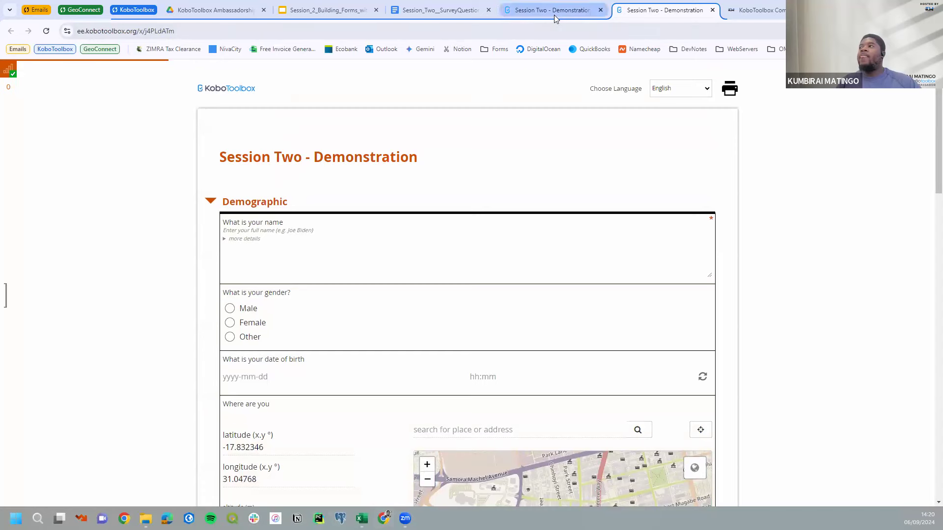
Dismiss the new-feature notice and allow submissions without a username and password
{"action": "left_click", "coordinate": [554, 15]}
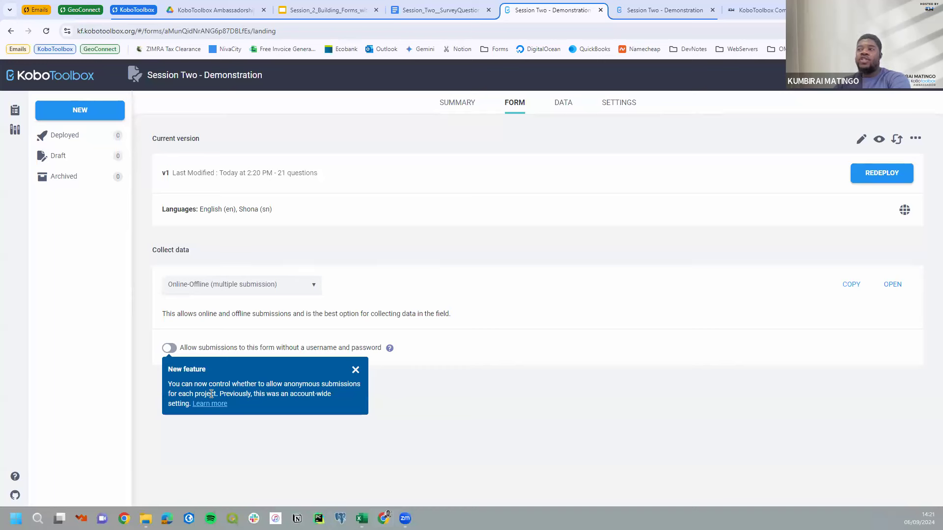
{"action": "left_click", "coordinate": [355, 371]}
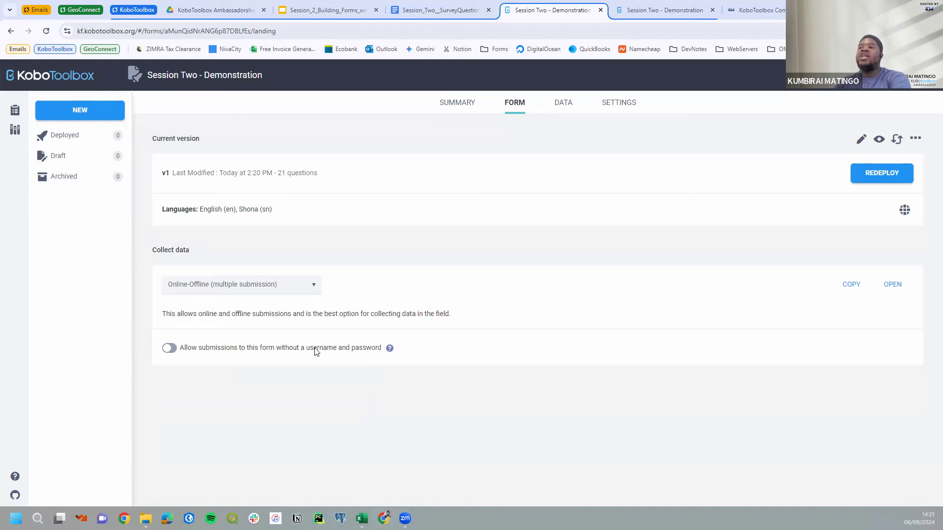
{"action": "left_click", "coordinate": [170, 348]}
{"action": "mouse_move", "coordinate": [396, 351]}
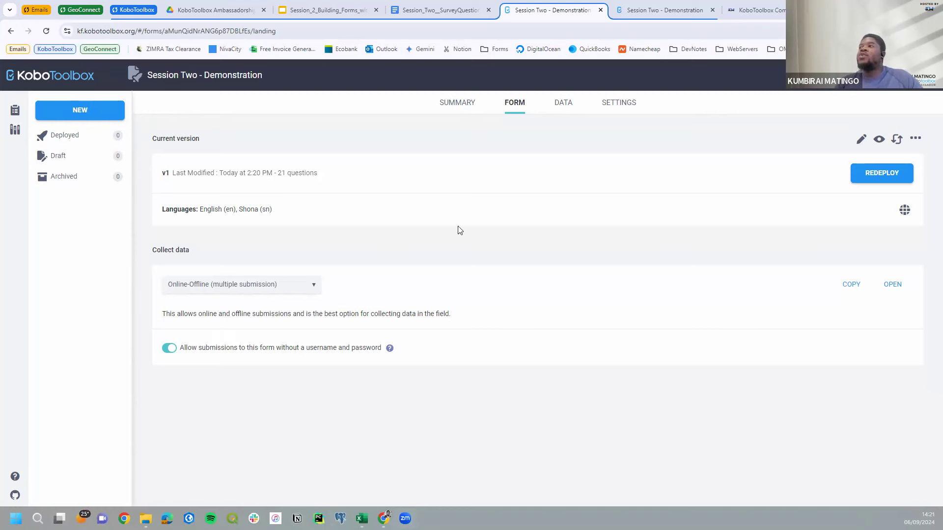
{"action": "left_click", "coordinate": [294, 293]}
{"action": "left_click", "coordinate": [292, 290]}
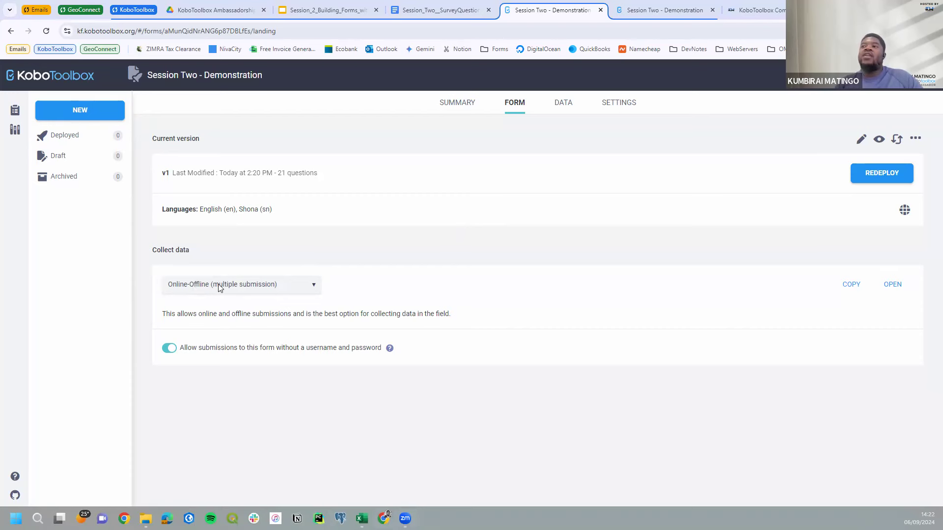
Switch data collection to Android application and check the empty data page
{"action": "left_click", "coordinate": [281, 288]}
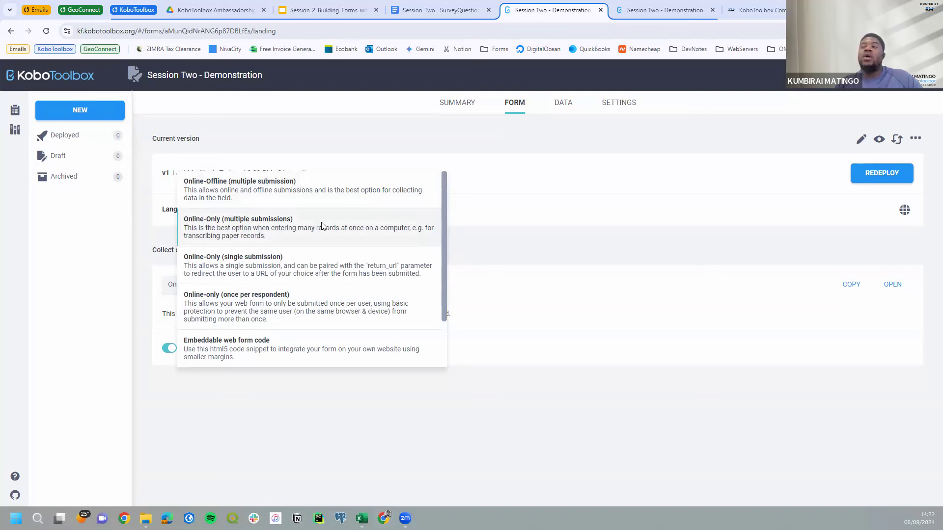
{"action": "scroll", "coordinate": [291, 255], "scroll_direction": "down", "scroll_amount": 1}
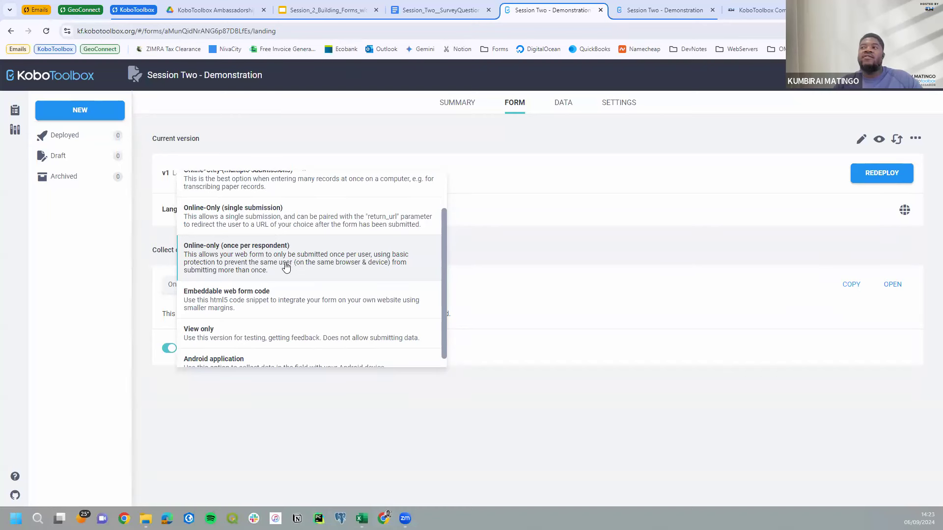
{"action": "scroll", "coordinate": [279, 293], "scroll_direction": "down", "scroll_amount": 1}
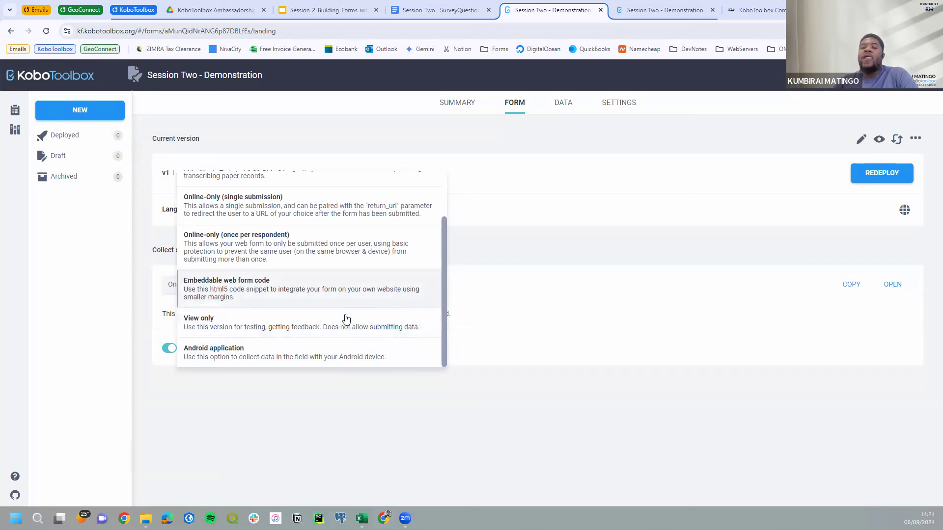
{"action": "left_click", "coordinate": [289, 354]}
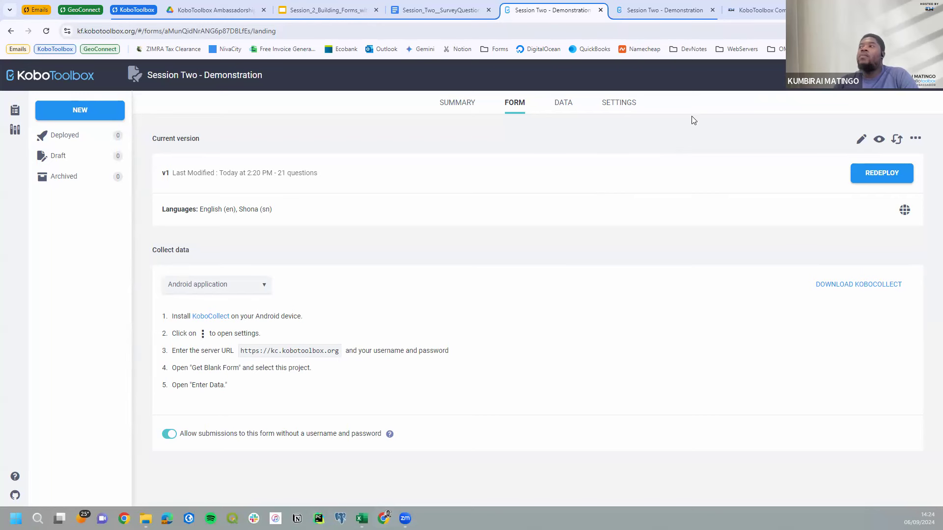
{"action": "left_click", "coordinate": [563, 104]}
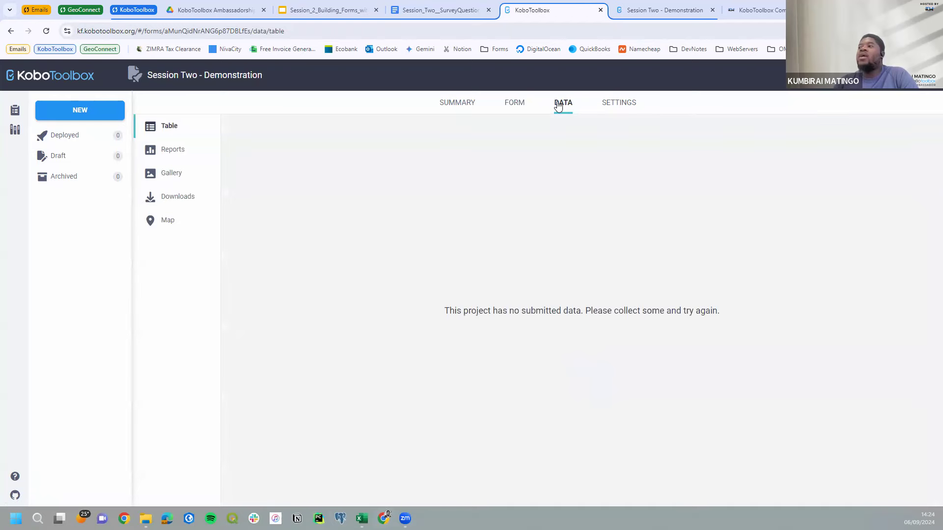
{"action": "left_click", "coordinate": [678, 11]}
Enter name 'My name', gender Male, birth date 2024-09-11 and a birth time at 30 minutes
{"action": "left_click", "coordinate": [290, 273]}
{"action": "type", "text": "My name"}
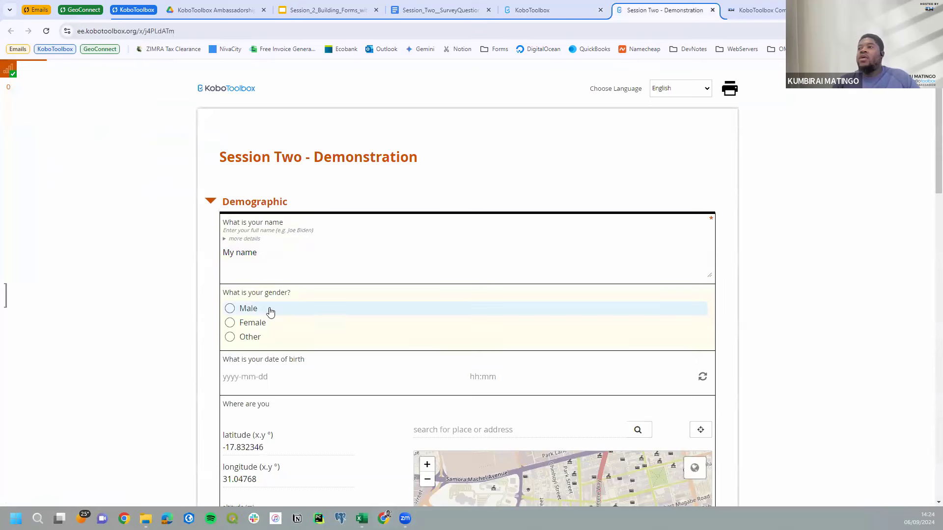
{"action": "left_click", "coordinate": [270, 312]}
{"action": "scroll", "coordinate": [270, 312], "scroll_direction": "down", "scroll_amount": 2}
{"action": "left_click", "coordinate": [263, 281]}
{"action": "left_click", "coordinate": [283, 201]}
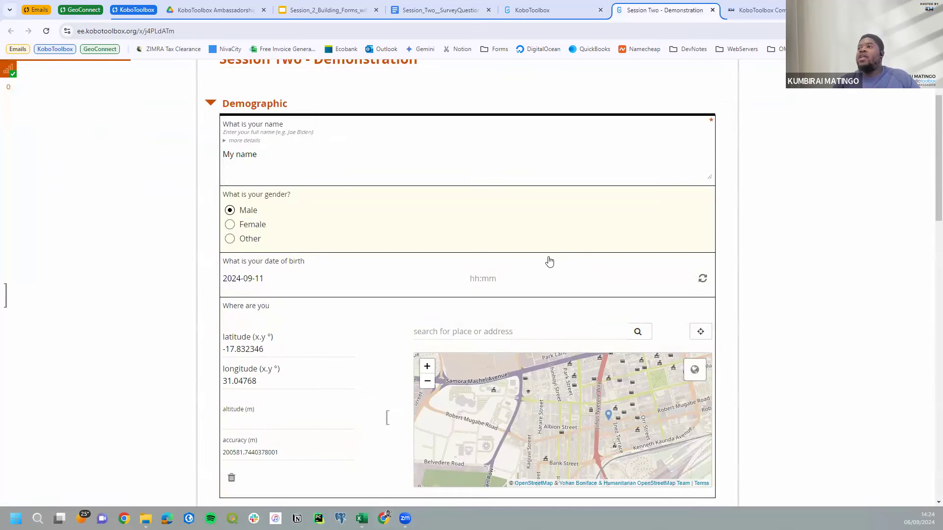
{"action": "left_click", "coordinate": [482, 278]}
{"action": "left_click", "coordinate": [486, 321]}
{"action": "left_click", "coordinate": [519, 321]}
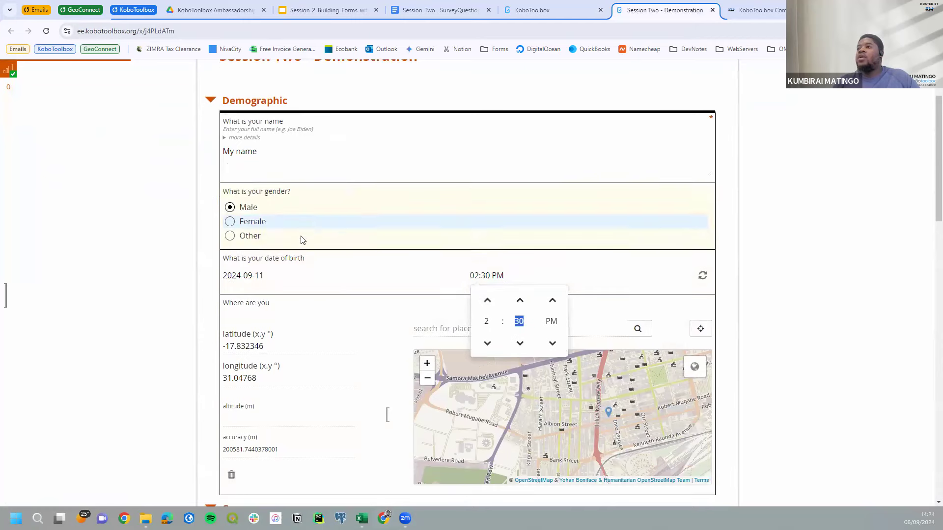
Tick Rugby, Soccer and Tennis as sports played
{"action": "scroll", "coordinate": [302, 240], "scroll_direction": "down", "scroll_amount": 10}
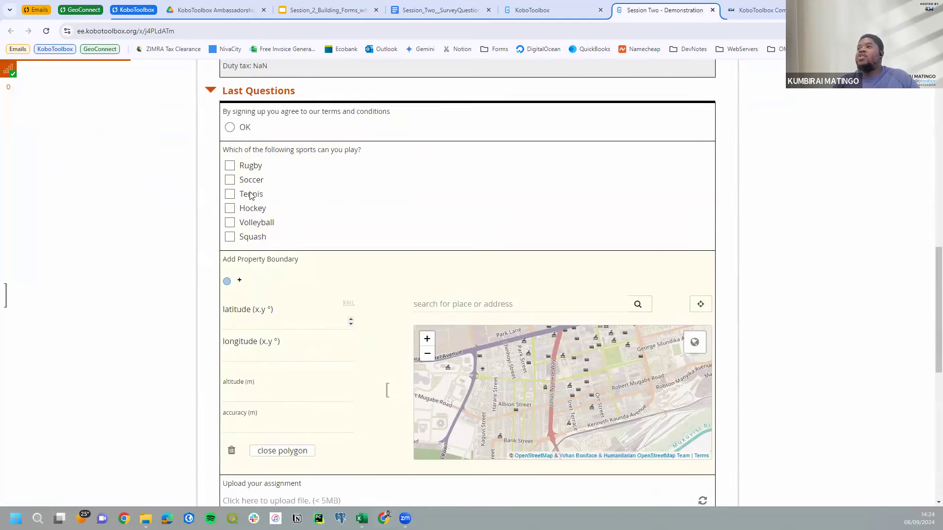
{"action": "left_click", "coordinate": [251, 165]}
{"action": "left_click", "coordinate": [250, 180]}
{"action": "left_click", "coordinate": [250, 194]}
Draw a four-point property boundary on the map
{"action": "scroll", "coordinate": [540, 283], "scroll_direction": "down", "scroll_amount": 2}
{"action": "left_click", "coordinate": [506, 271]}
{"action": "left_click", "coordinate": [617, 271]}
{"action": "left_click", "coordinate": [628, 328]}
{"action": "left_click", "coordinate": [563, 327]}
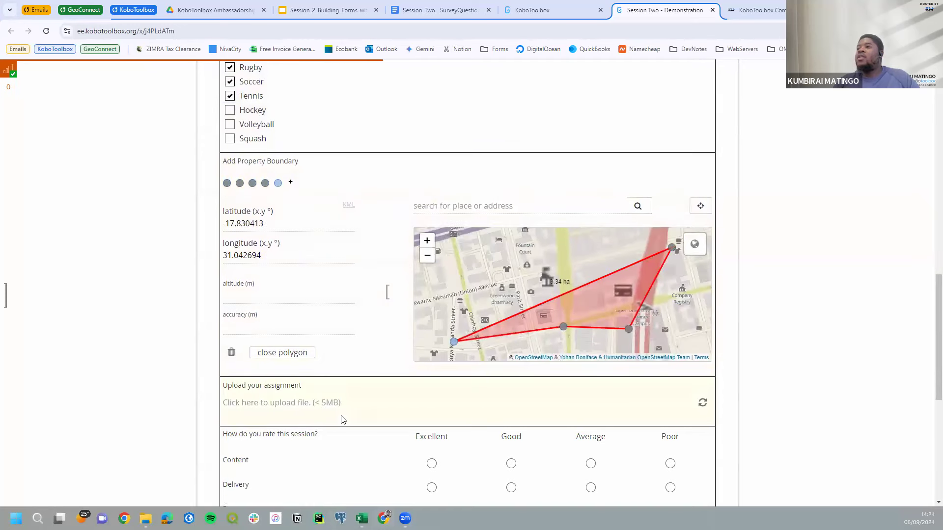
Rate session Content Excellent, Delivery Good and Pace Good
{"action": "scroll", "coordinate": [341, 419], "scroll_direction": "down", "scroll_amount": 3}
{"action": "left_click", "coordinate": [431, 316]}
{"action": "left_click", "coordinate": [511, 340]}
{"action": "left_click", "coordinate": [511, 365]}
Answer NO for Breakfast, Lunch and Dinner with meal costs 5, 4 and 3
{"action": "scroll", "coordinate": [530, 377], "scroll_direction": "down", "scroll_amount": 2}
{"action": "left_click", "coordinate": [430, 325]}
{"action": "left_click", "coordinate": [430, 353]}
{"action": "left_click", "coordinate": [431, 381]}
{"action": "left_click", "coordinate": [627, 328]}
{"action": "type", "text": "5"}
{"action": "left_click", "coordinate": [636, 343]}
{"action": "type", "text": "4"}
{"action": "left_click", "coordinate": [614, 381]}
{"action": "type", "text": "3"}
Choose province Harare and district Harare Urban, then submit the form
{"action": "scroll", "coordinate": [446, 418], "scroll_direction": "down", "scroll_amount": 2}
{"action": "left_click", "coordinate": [251, 321]}
{"action": "left_click", "coordinate": [251, 373]}
{"action": "scroll", "coordinate": [528, 427], "scroll_direction": "down", "scroll_amount": 2}
{"action": "left_click", "coordinate": [538, 432]}
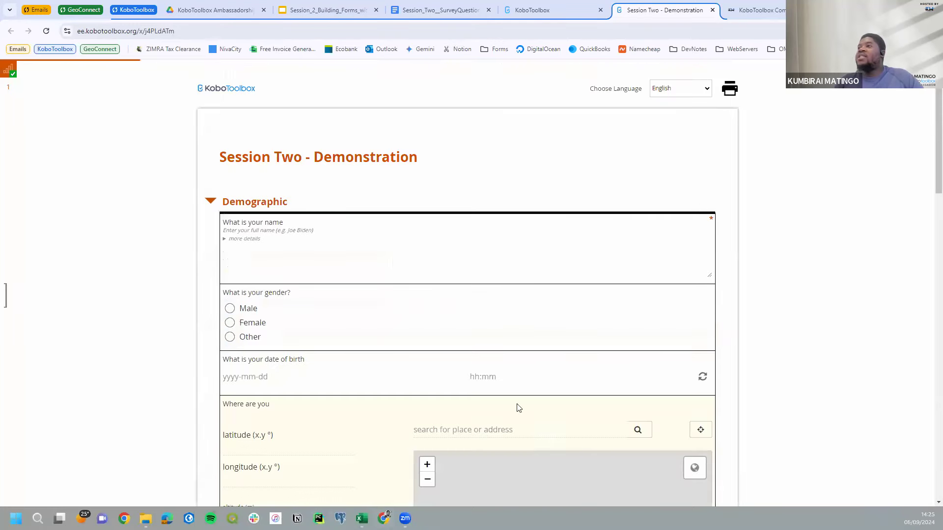
{"action": "scroll", "coordinate": [621, 328], "scroll_direction": "down", "scroll_amount": 5}
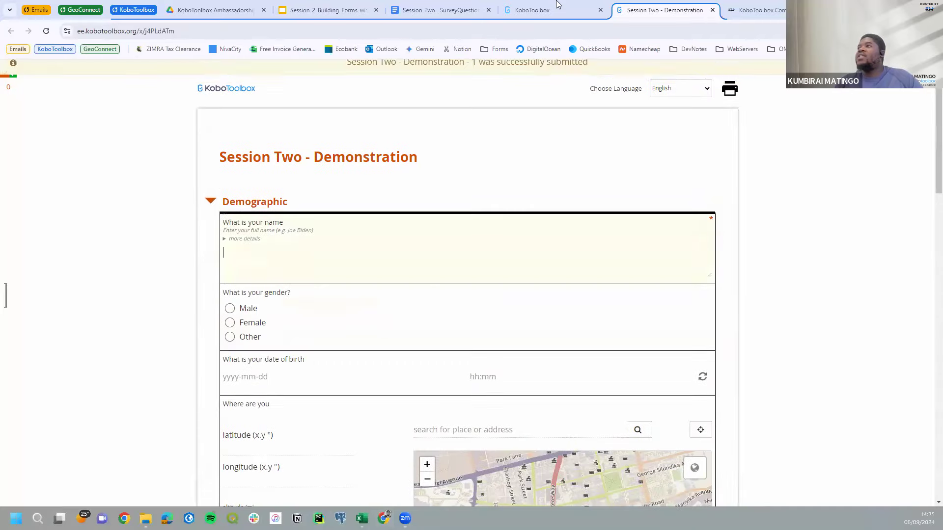
Reload the project's data page to show the new submission
{"action": "left_click", "coordinate": [545, 10]}
{"action": "left_click", "coordinate": [660, 9]}
{"action": "left_click_drag", "start_coordinate": [589, 71], "coordinate": [346, 71]}
{"action": "left_click", "coordinate": [570, 15]}
{"action": "left_click", "coordinate": [425, 31]}
{"action": "key", "text": "Return"}
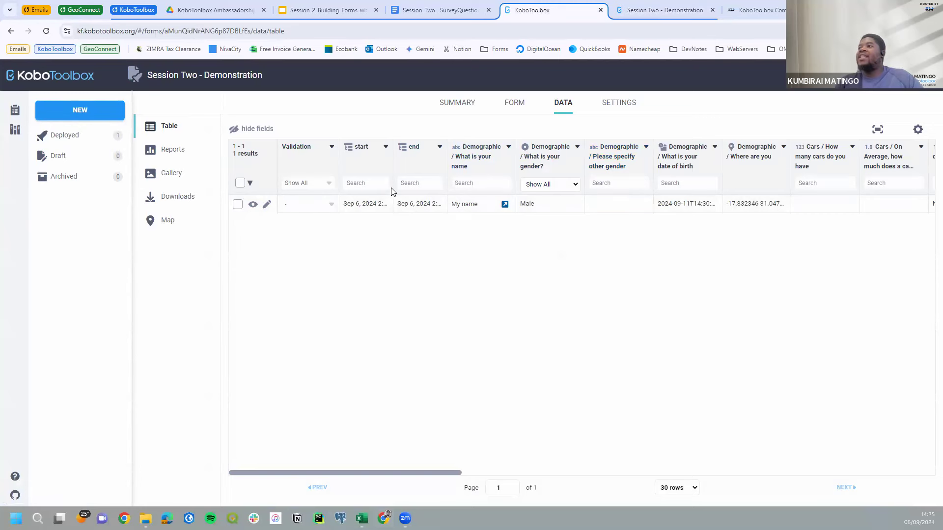
Scroll across the submissions table, then go to the Downloads export page
{"action": "left_click_drag", "start_coordinate": [426, 472], "coordinate": [585, 471]}
{"action": "left_click_drag", "start_coordinate": [785, 451], "coordinate": [375, 442]}
{"action": "left_click_drag", "start_coordinate": [429, 474], "coordinate": [374, 469]}
{"action": "left_click", "coordinate": [178, 198]}
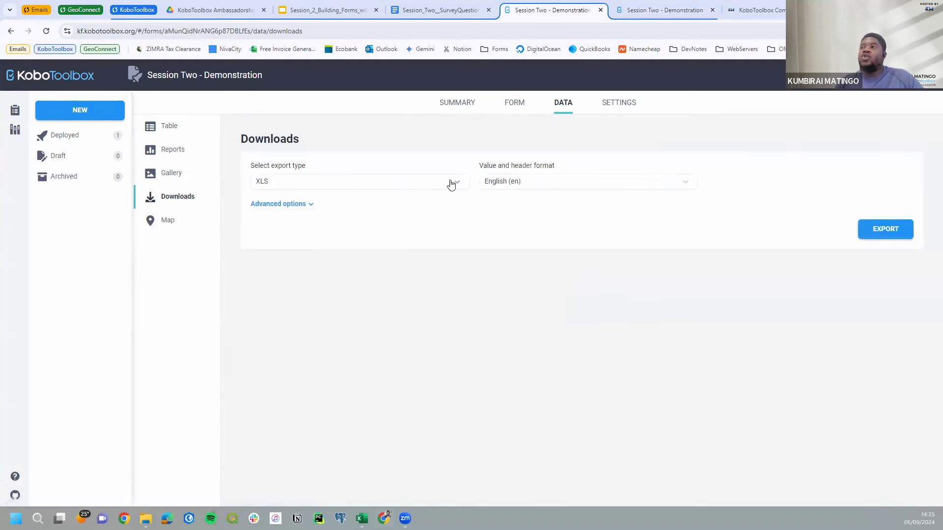
Set the export type to CSV with English (en) values and headers
{"action": "left_click", "coordinate": [449, 183]}
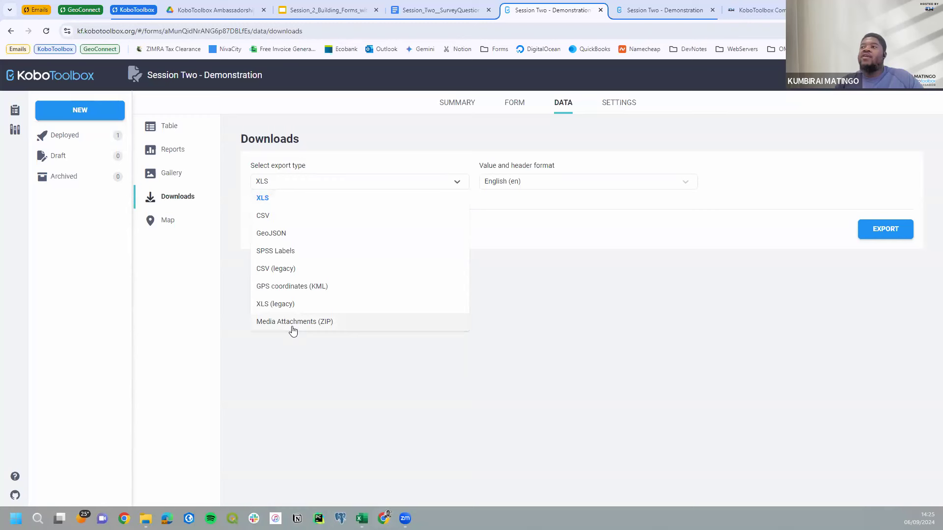
{"action": "left_click", "coordinate": [278, 219]}
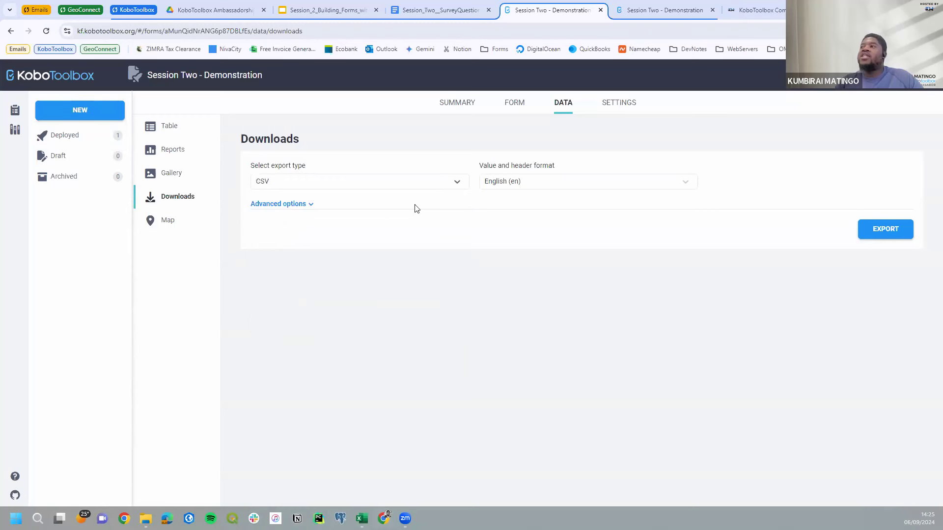
{"action": "left_click", "coordinate": [538, 183]}
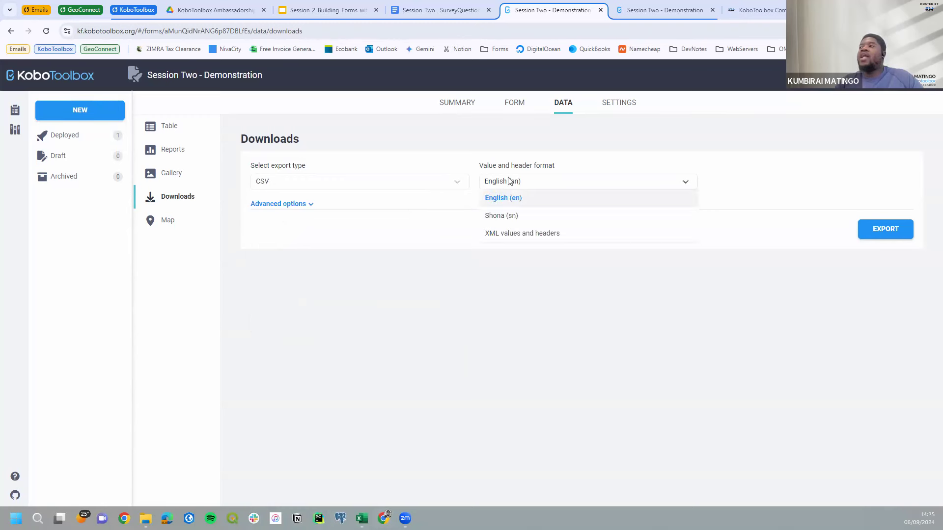
{"action": "left_click", "coordinate": [513, 199]}
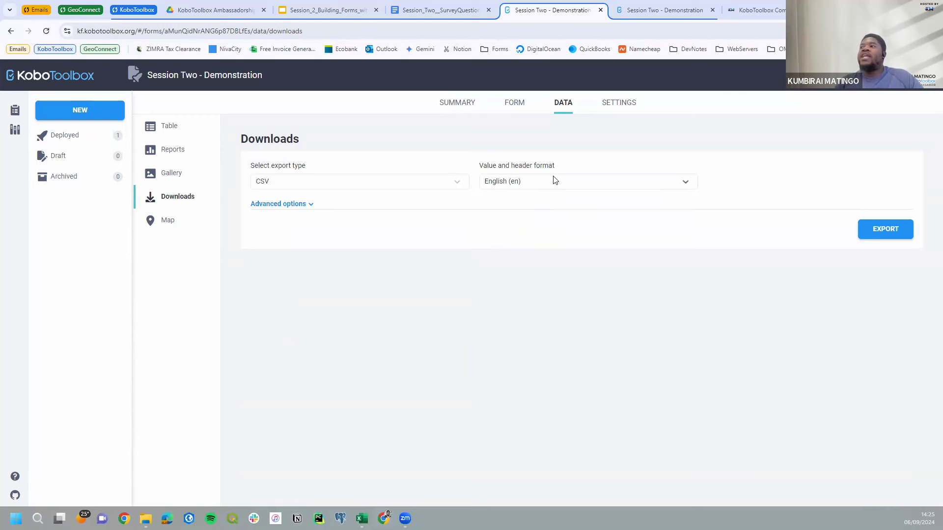
Create the new CSV export and start its download
{"action": "left_click", "coordinate": [288, 205]}
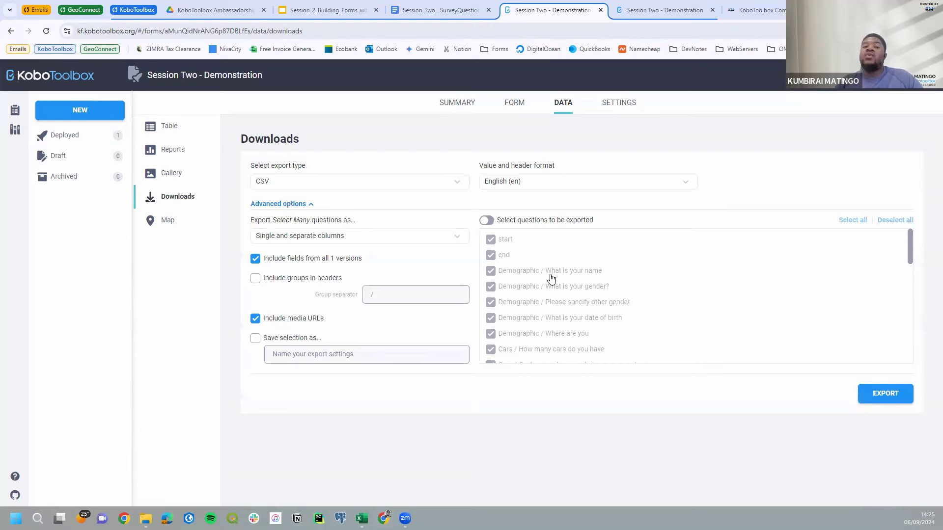
{"action": "left_click", "coordinate": [313, 204]}
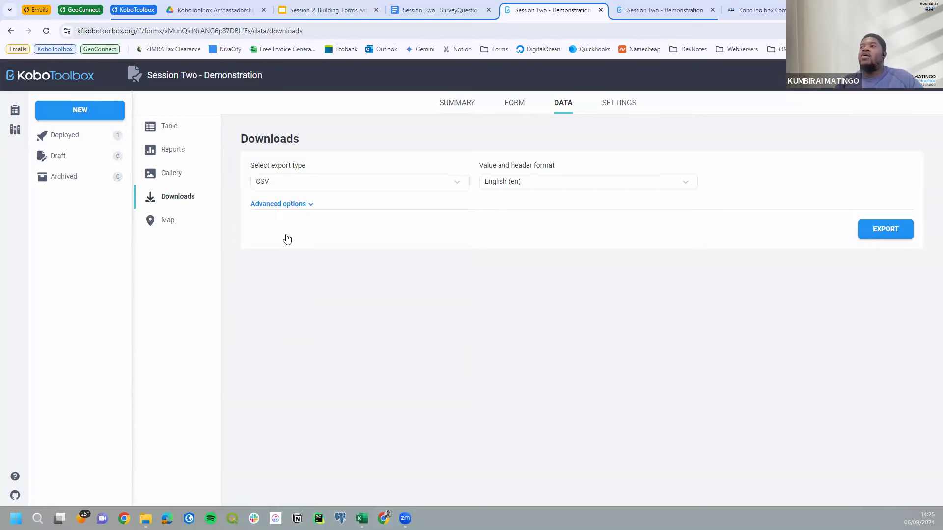
{"action": "left_click", "coordinate": [879, 232]}
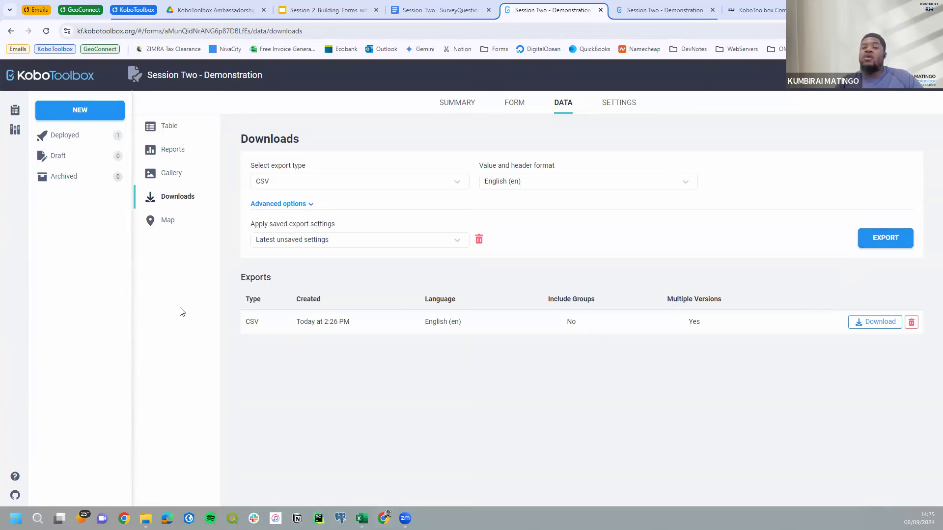
{"action": "left_click", "coordinate": [886, 324]}
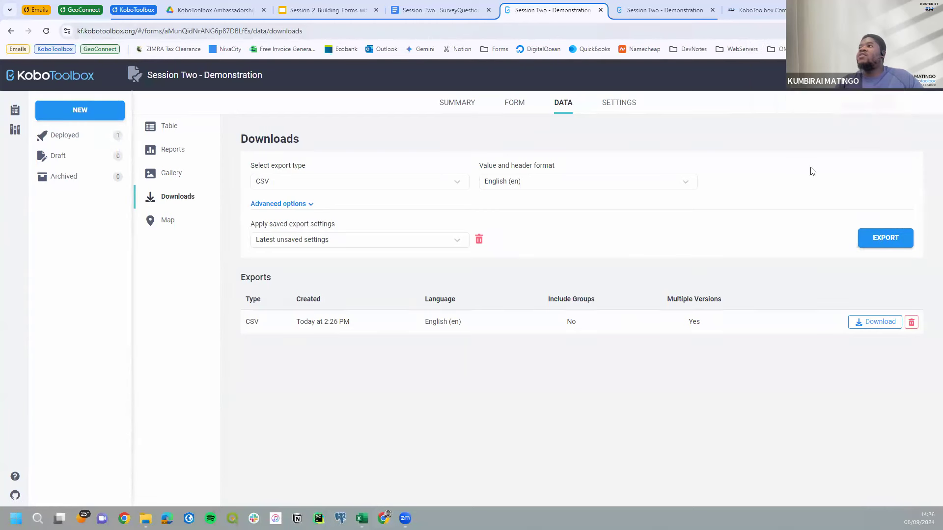
{"action": "left_click", "coordinate": [465, 102]}
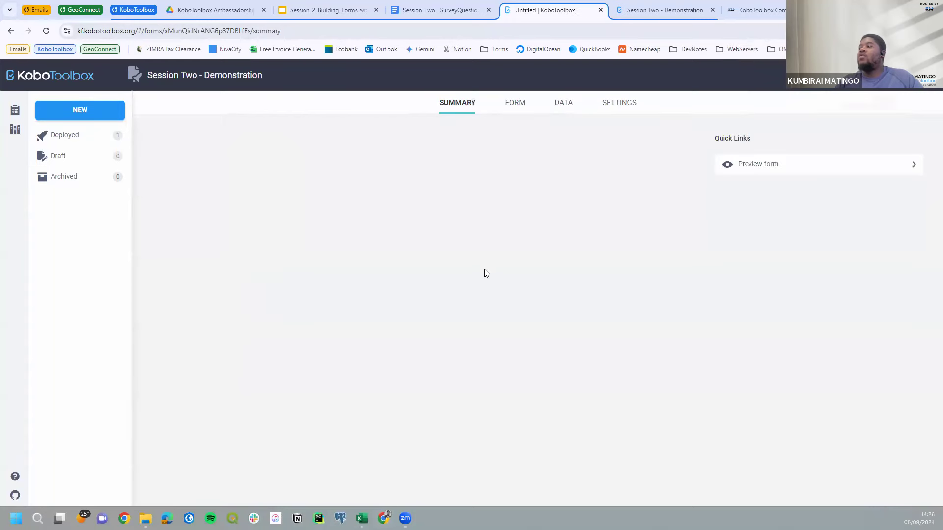
{"action": "left_click", "coordinate": [515, 102]}
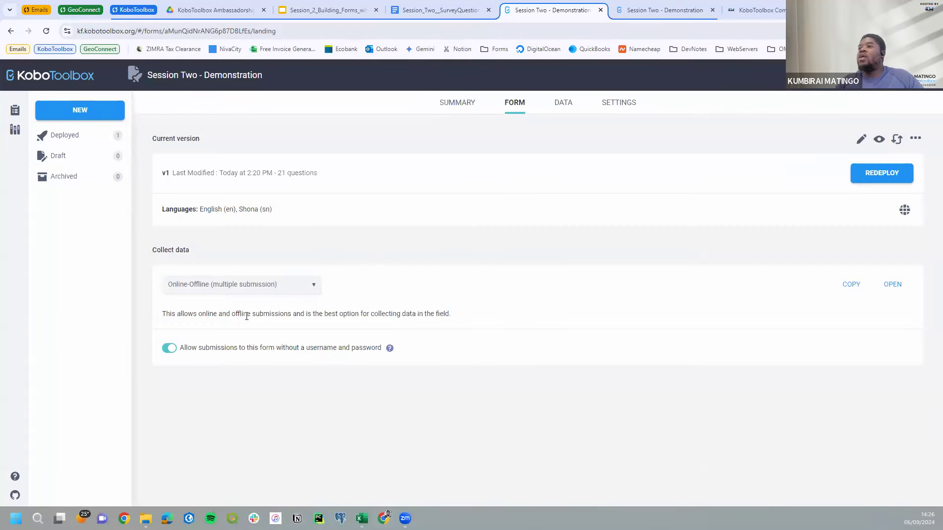
{"action": "left_click", "coordinate": [224, 285]}
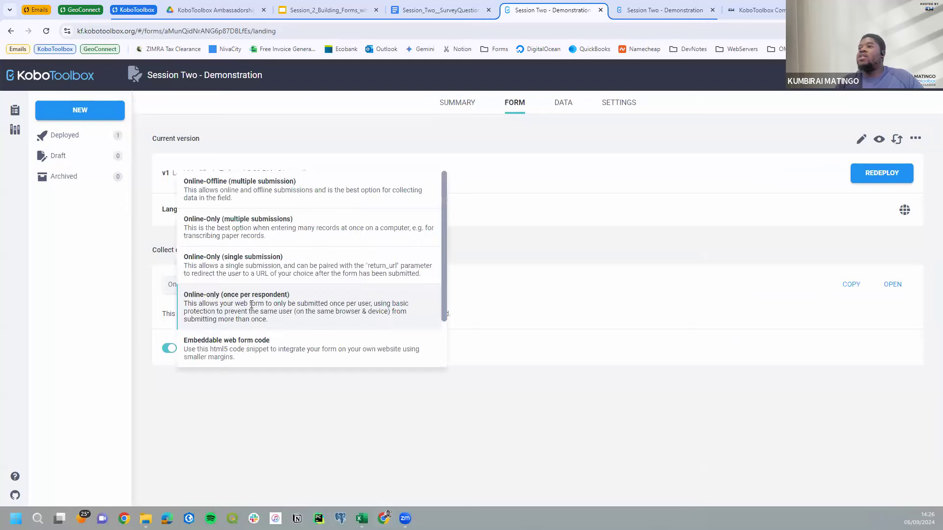
{"action": "scroll", "coordinate": [256, 338], "scroll_direction": "down", "scroll_amount": 2}
{"action": "left_click", "coordinate": [202, 349]}
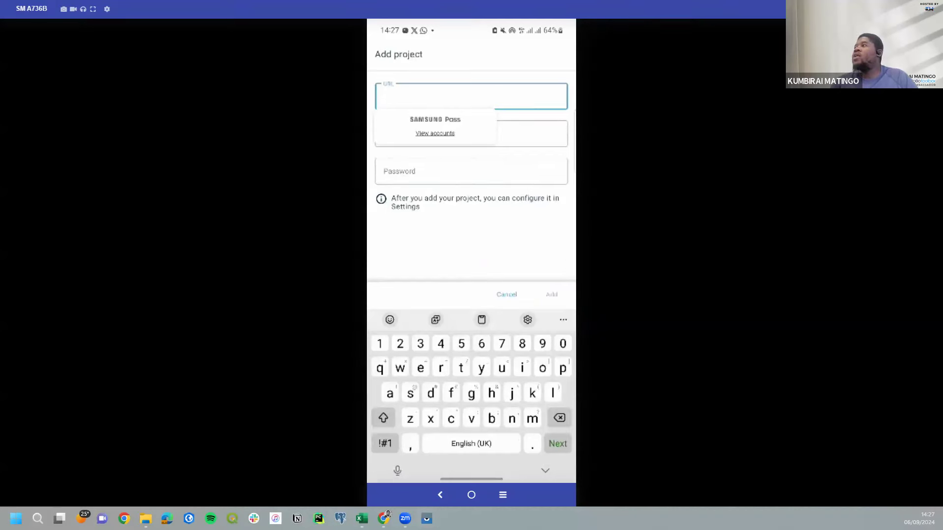
Switch back from the phone mirror to the KoboToolbox form page
{"action": "key", "text": "alt+Tab"}
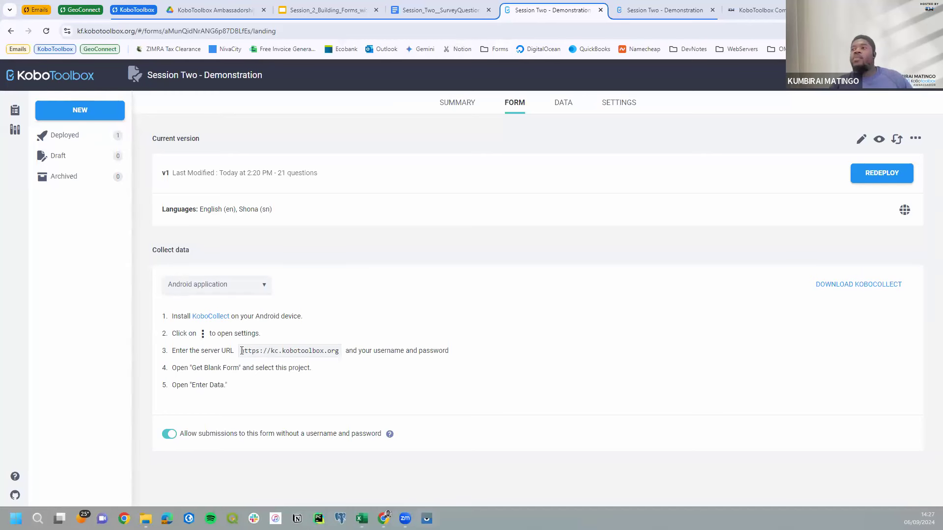
{"action": "left_click_drag", "start_coordinate": [242, 351], "coordinate": [338, 354]}
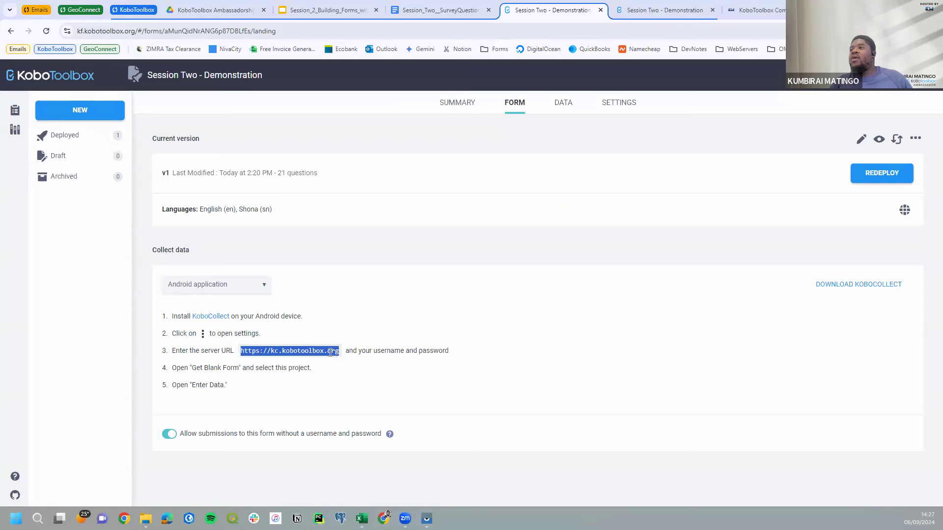
{"action": "right_click", "coordinate": [330, 351]}
{"action": "left_click", "coordinate": [454, 362]}
{"action": "key", "text": "alt+Tab"}
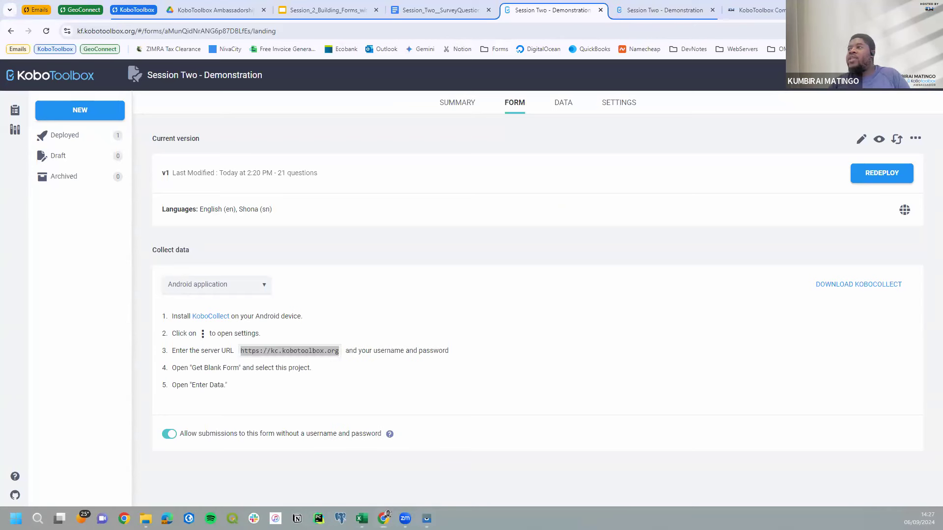
{"action": "mouse_move", "coordinate": [426, 518]}
{"action": "left_click", "coordinate": [459, 493]}
{"action": "key", "text": "ctrl+v"}
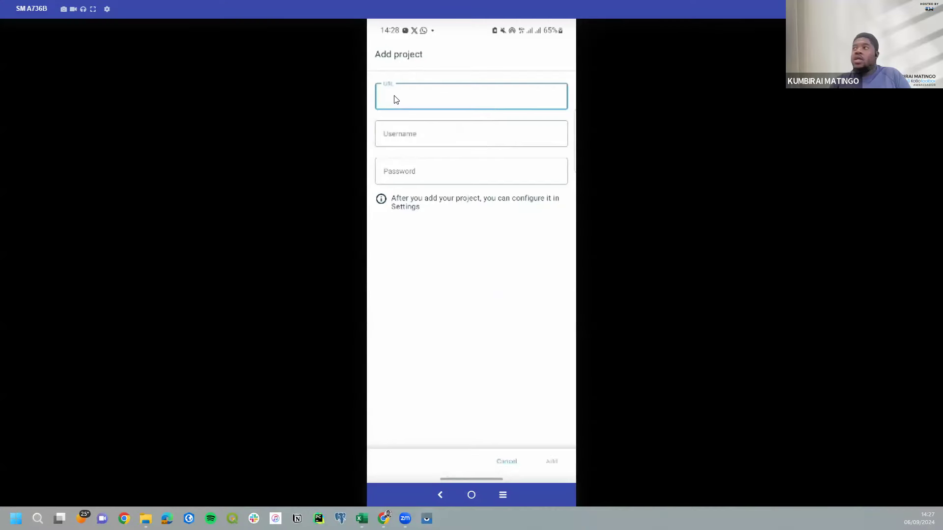
Enter the username in KoboCollect's server settings and correct the server URL by adding '/km'
{"action": "left_click", "coordinate": [426, 142]}
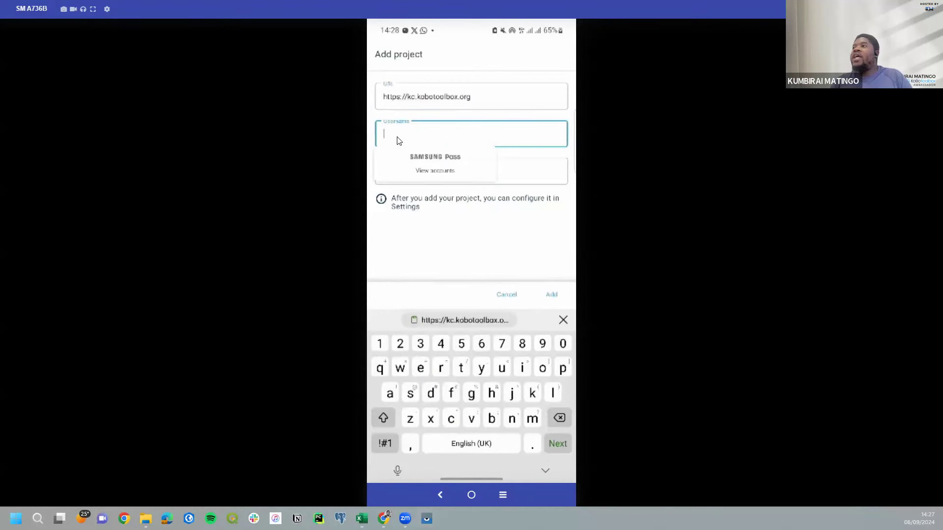
{"action": "type", "text": "kmspatial"}
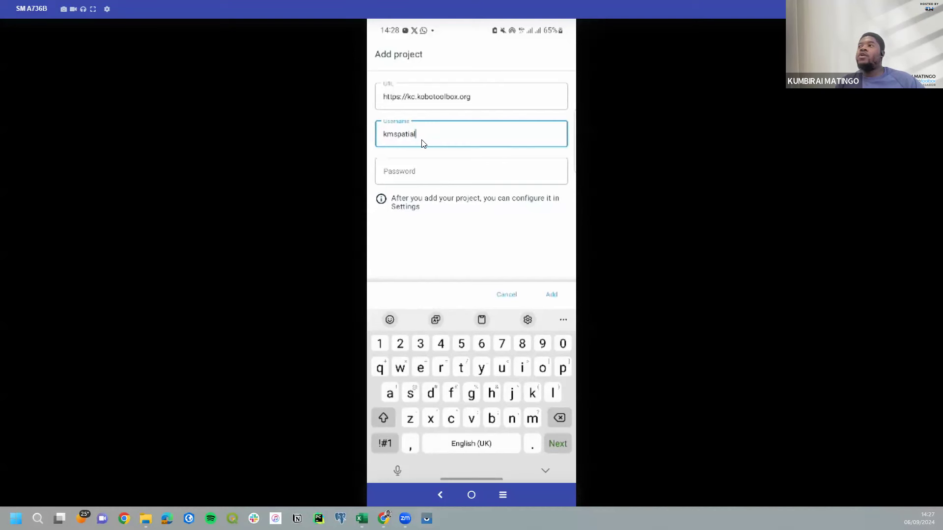
{"action": "left_click", "coordinate": [491, 103]}
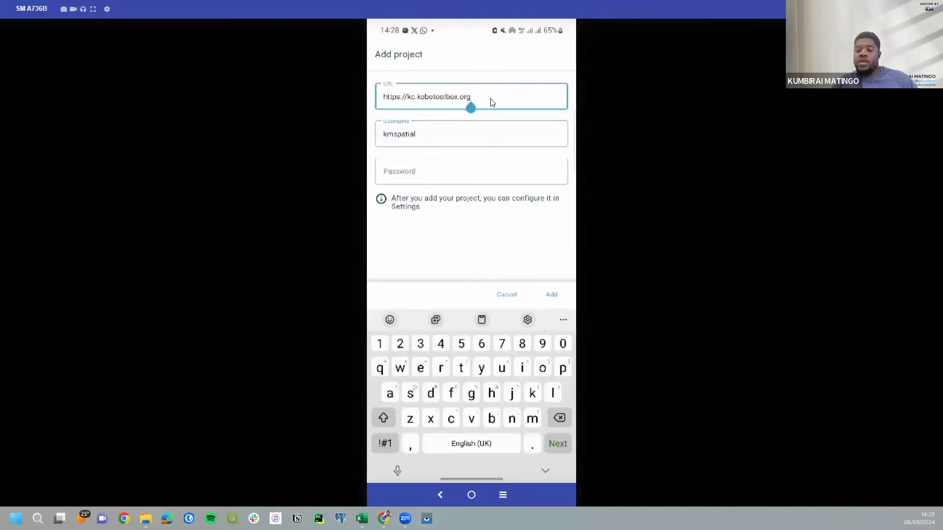
{"action": "type", "text": "/km"}
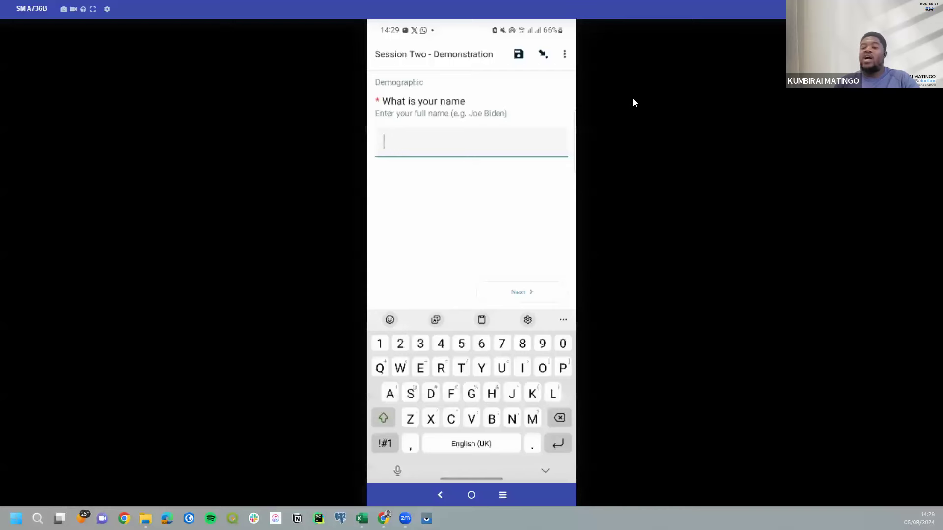
Back in Chrome, glance at the Enketo web form and questionnaire design document, then return to the KoboToolbox Form page
{"action": "key", "text": "alt+Tab"}
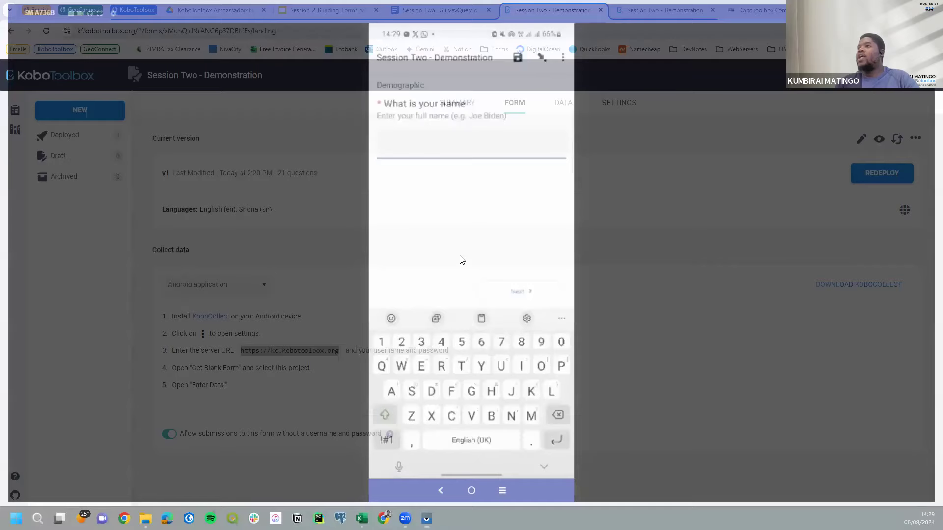
{"action": "left_click", "coordinate": [324, 377]}
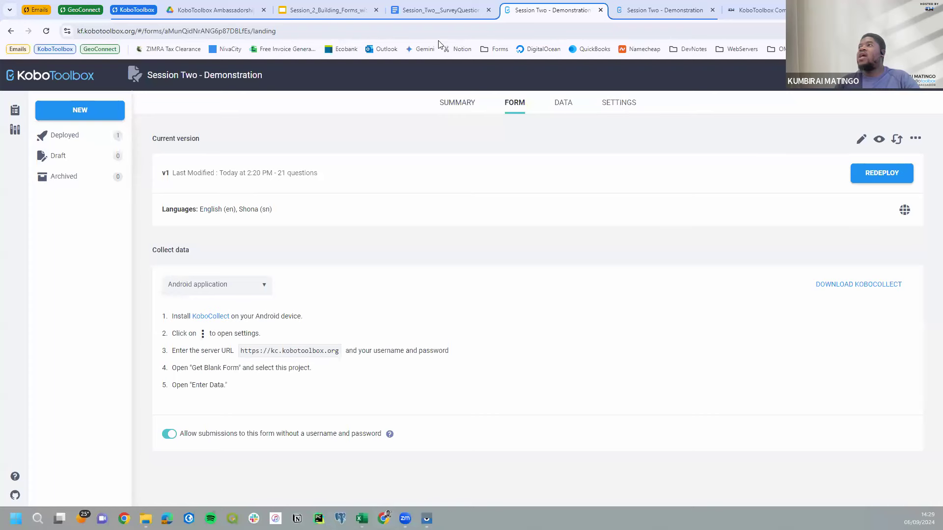
{"action": "left_click", "coordinate": [660, 11]}
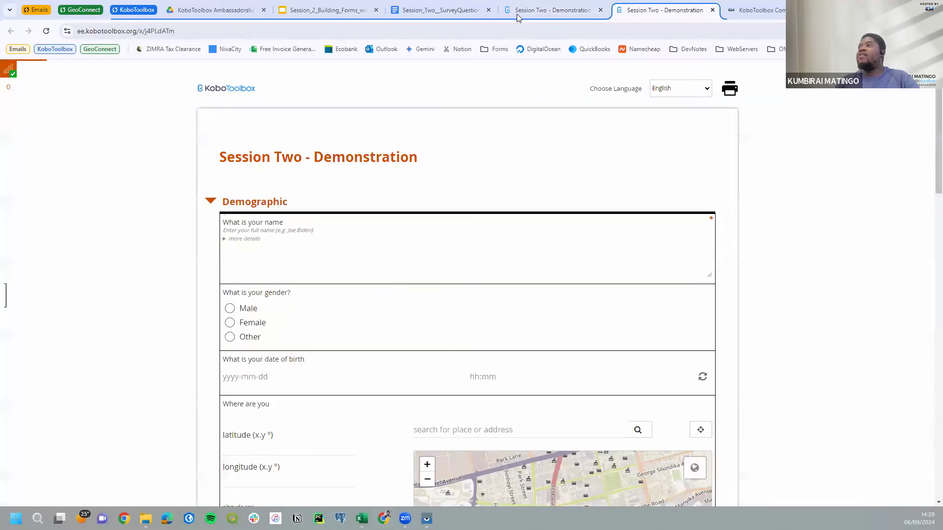
{"action": "left_click", "coordinate": [517, 17]}
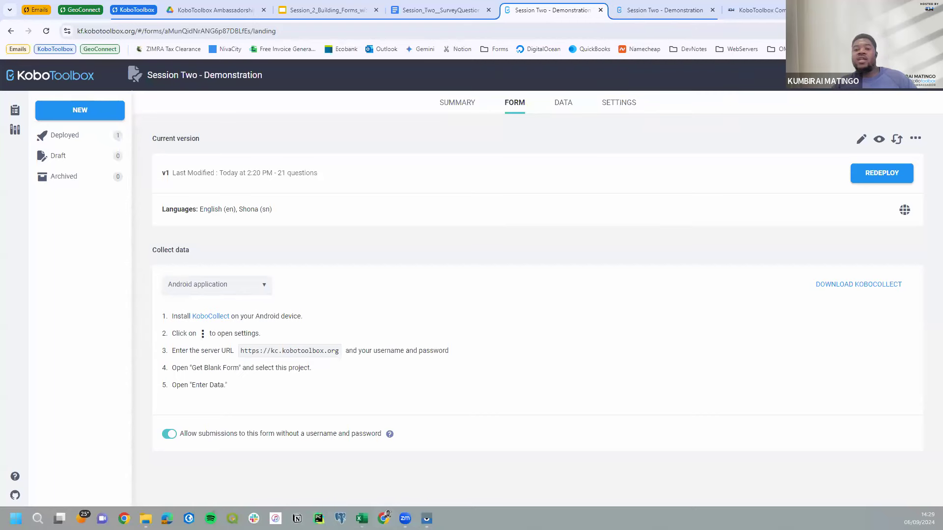
{"action": "left_click", "coordinate": [458, 12]}
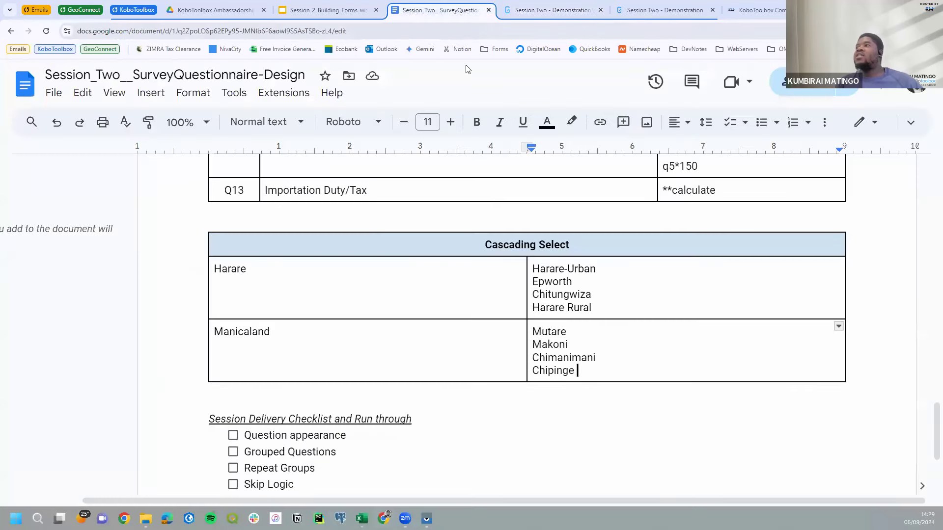
{"action": "scroll", "coordinate": [511, 304], "scroll_direction": "up", "scroll_amount": 15}
{"action": "key", "text": "ctrl+Tab"}
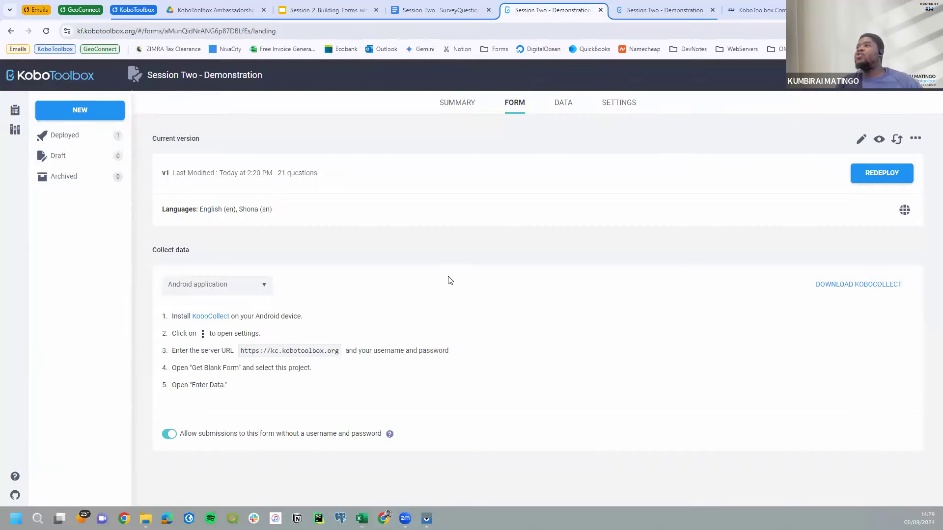